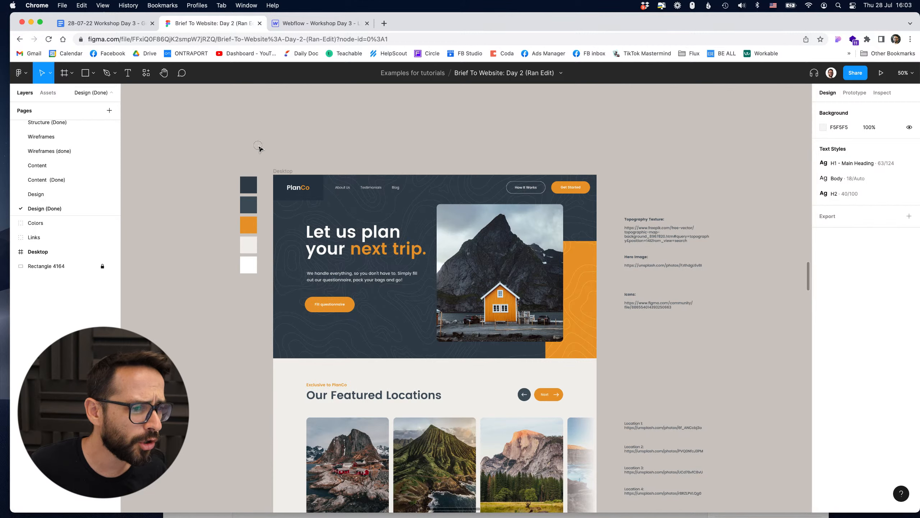
- Examine the hero and featured locations sections of the PlanCo desktop design
{"action": "left_click_drag", "start_coordinate": [258, 145], "coordinate": [591, 341]}
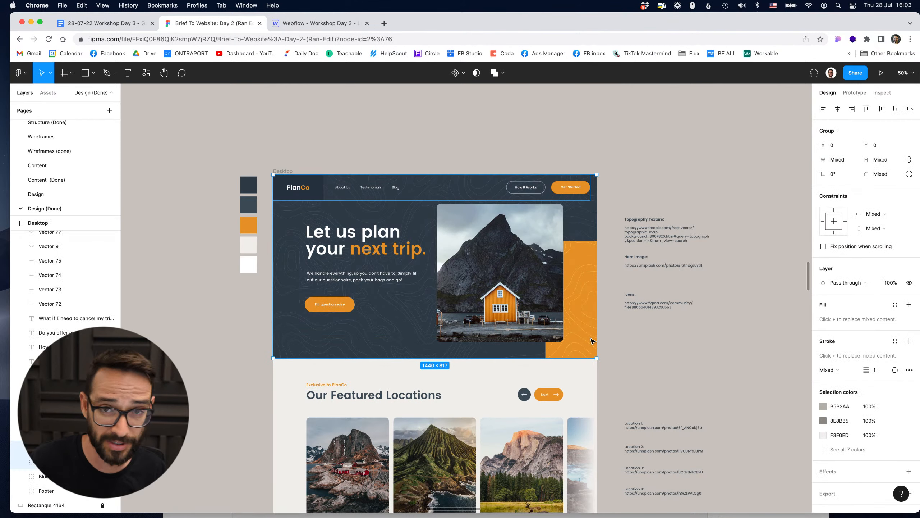
{"action": "left_click", "coordinate": [487, 138]}
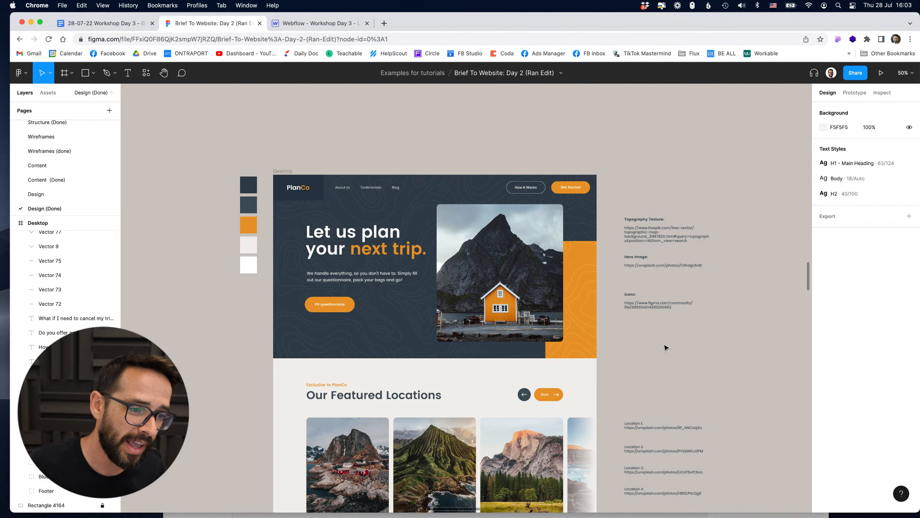
{"action": "scroll", "coordinate": [665, 345], "scroll_direction": "down", "scroll_amount": 5}
{"action": "scroll", "coordinate": [666, 345], "scroll_direction": "left", "scroll_amount": 2}
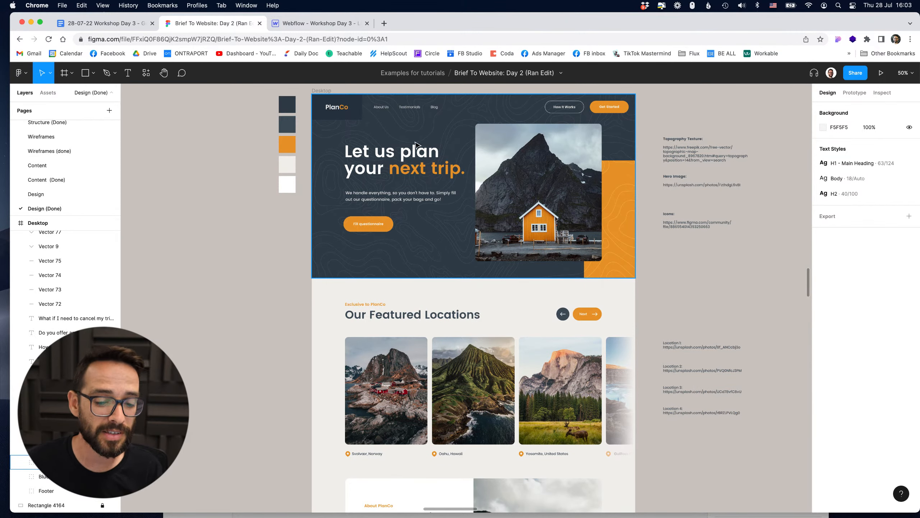
- Switch to the Keynote presentation to review the Today's Agenda slide, and move its window away to return to the Figma design
{"action": "key", "text": "super+Tab"}
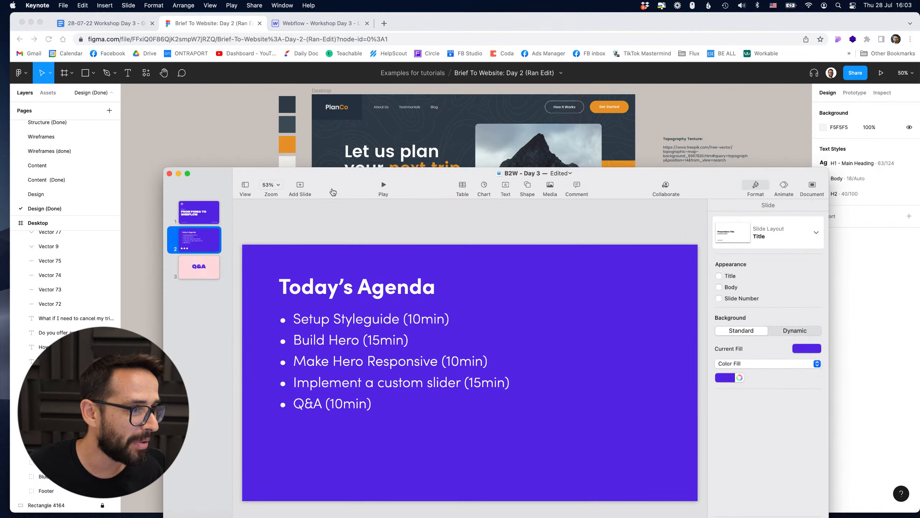
{"action": "left_click_drag", "start_coordinate": [382, 179], "coordinate": [383, 77]}
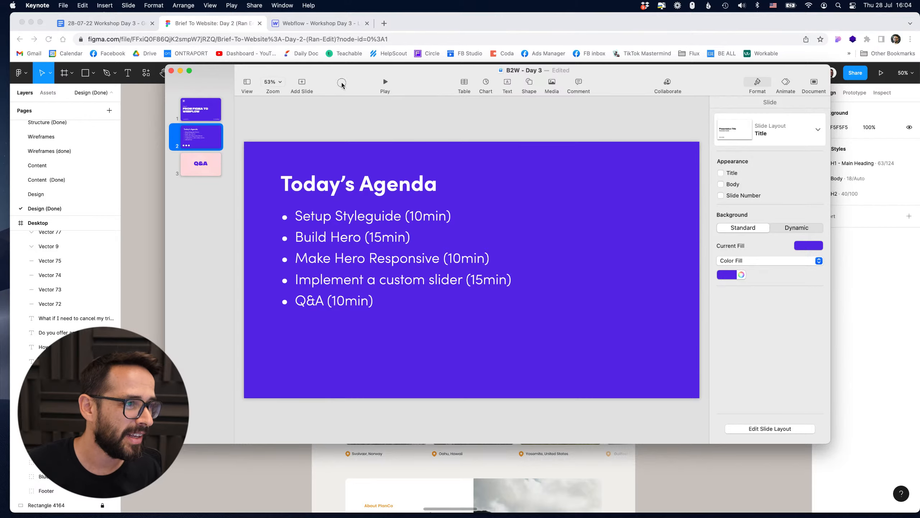
{"action": "left_click_drag", "start_coordinate": [382, 76], "coordinate": [359, 508]}
{"action": "left_click", "coordinate": [171, 195]}
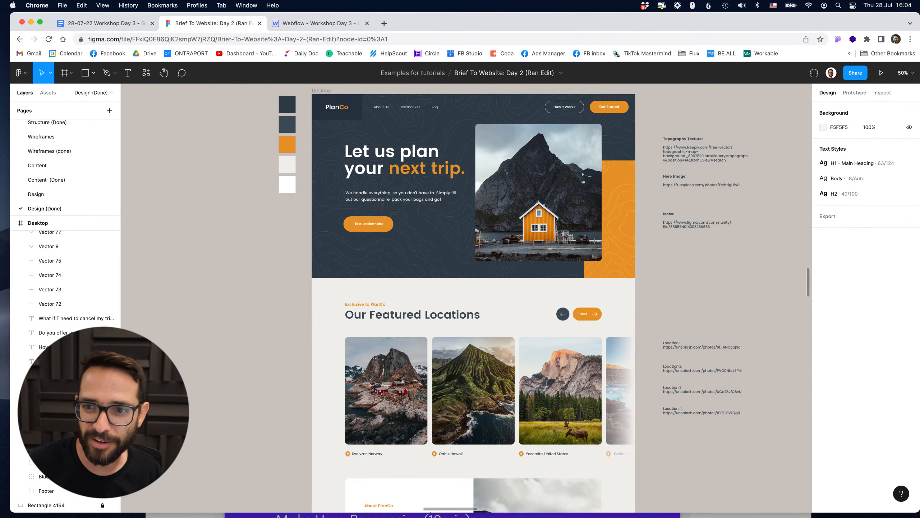
- Bring the online stopwatch window into view, start its interval timer, and move the window back off the design
{"action": "left_click_drag", "start_coordinate": [919, 71], "coordinate": [492, 78]}
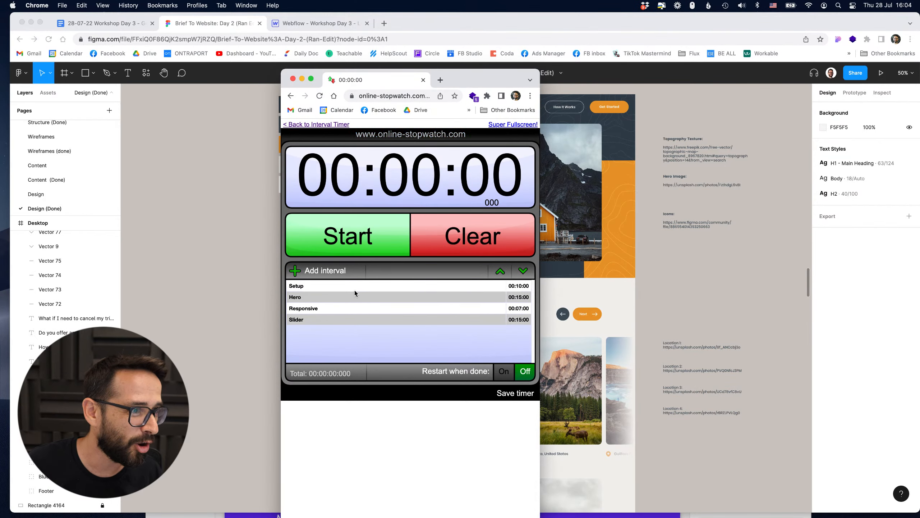
{"action": "left_click", "coordinate": [368, 234]}
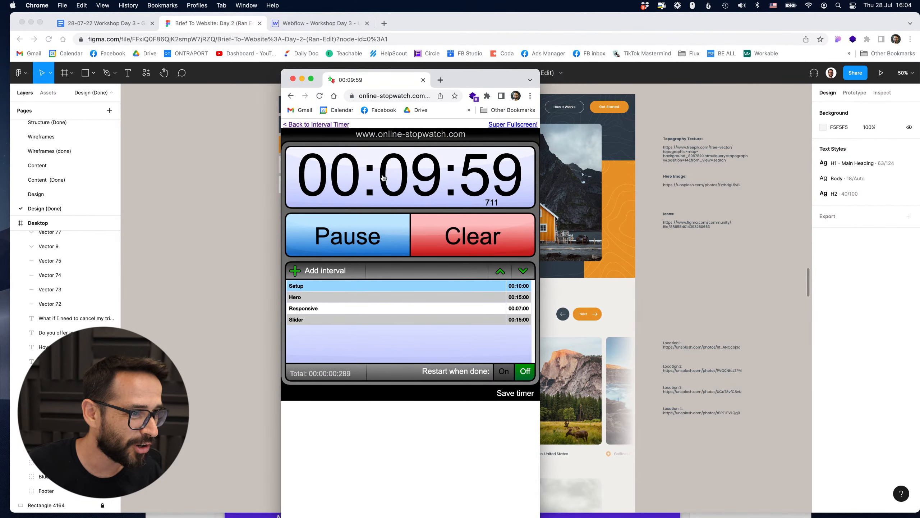
{"action": "left_click_drag", "start_coordinate": [462, 77], "coordinate": [919, 78]}
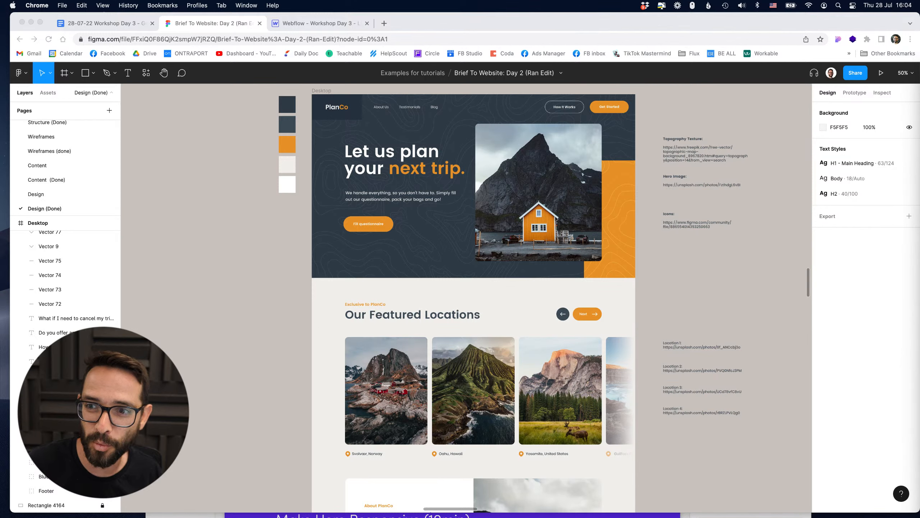
{"action": "key", "text": "super+Tab"}
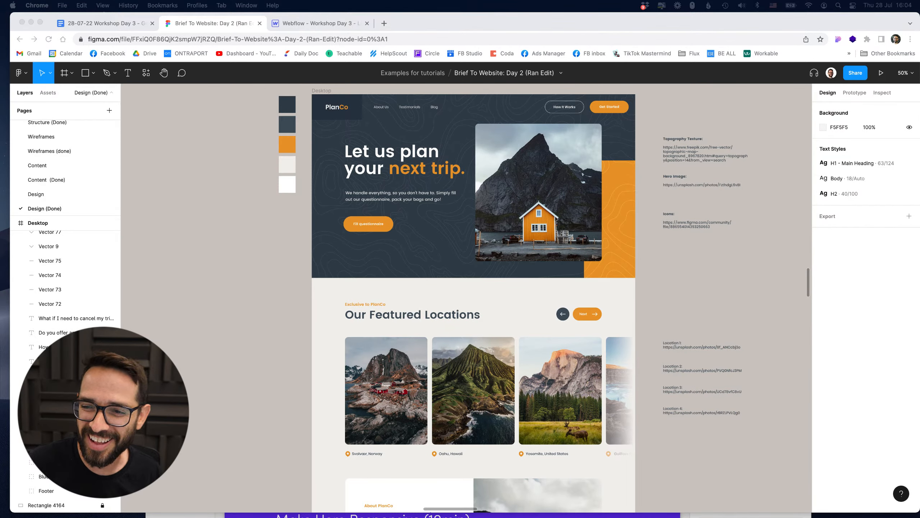
- Set the export scale of the mountain cabin photo in the hero section to 2x
{"action": "scroll", "coordinate": [223, 126], "scroll_direction": "up", "scroll_amount": 3}
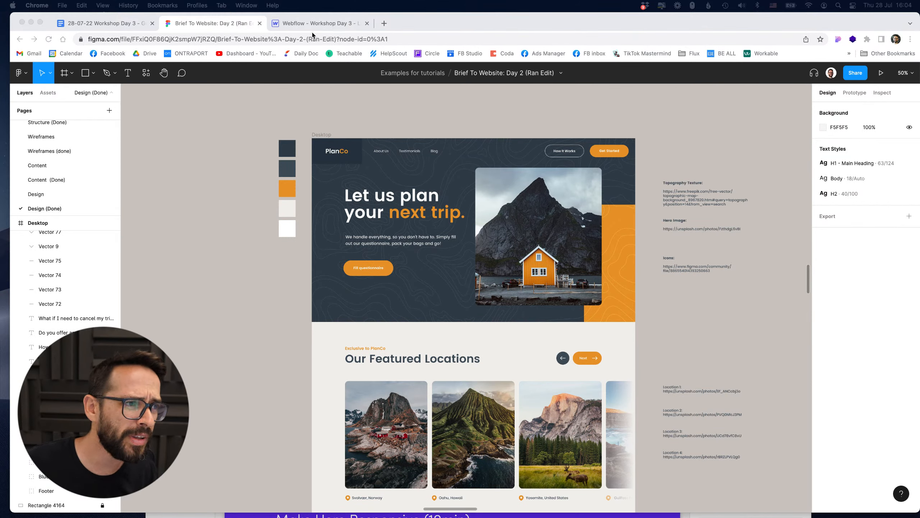
{"action": "left_click", "coordinate": [190, 271]}
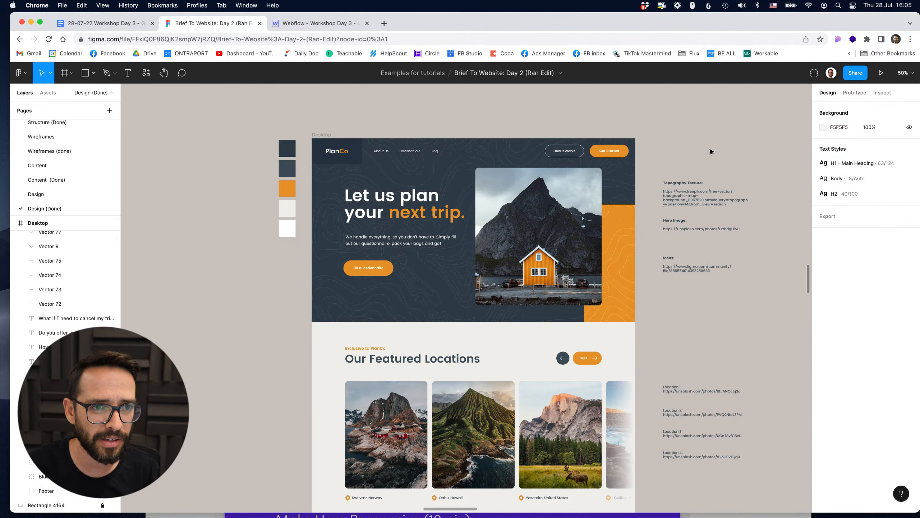
{"action": "left_click", "coordinate": [520, 206]}
{"action": "left_click", "coordinate": [533, 199]}
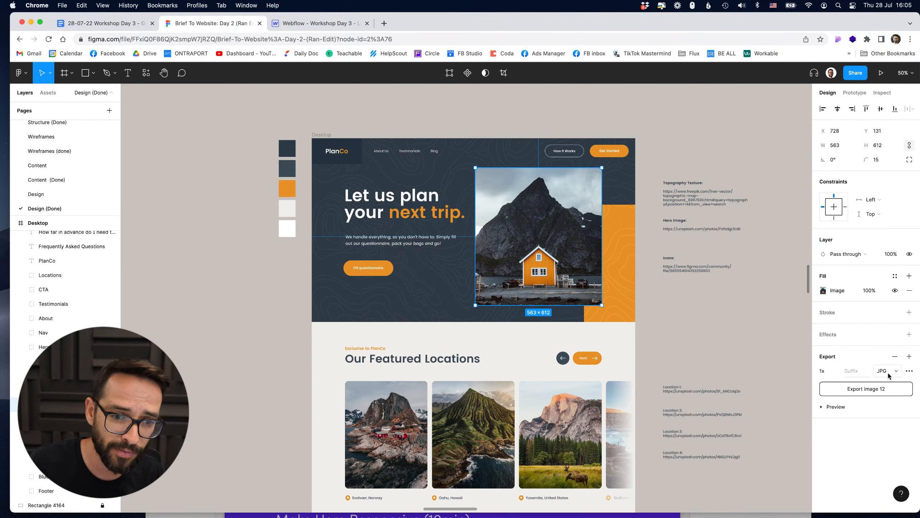
{"action": "left_click", "coordinate": [837, 371]}
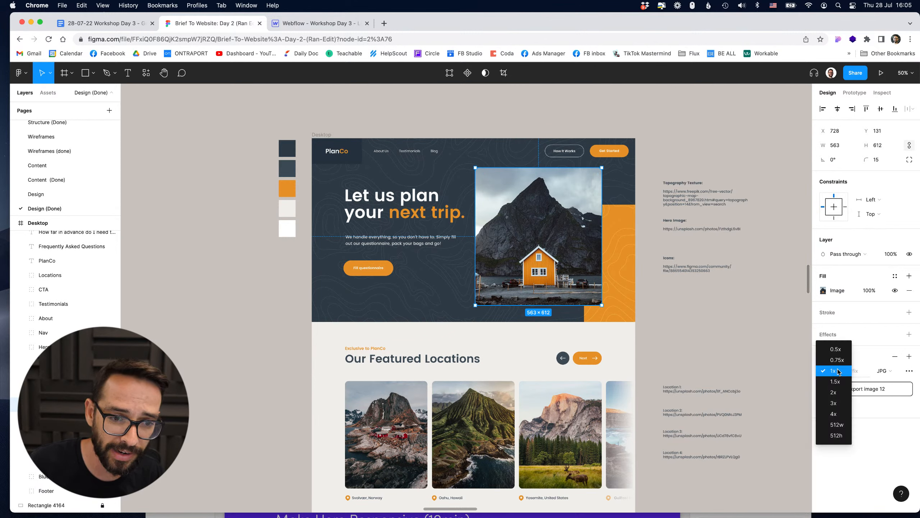
{"action": "left_click", "coordinate": [834, 392]}
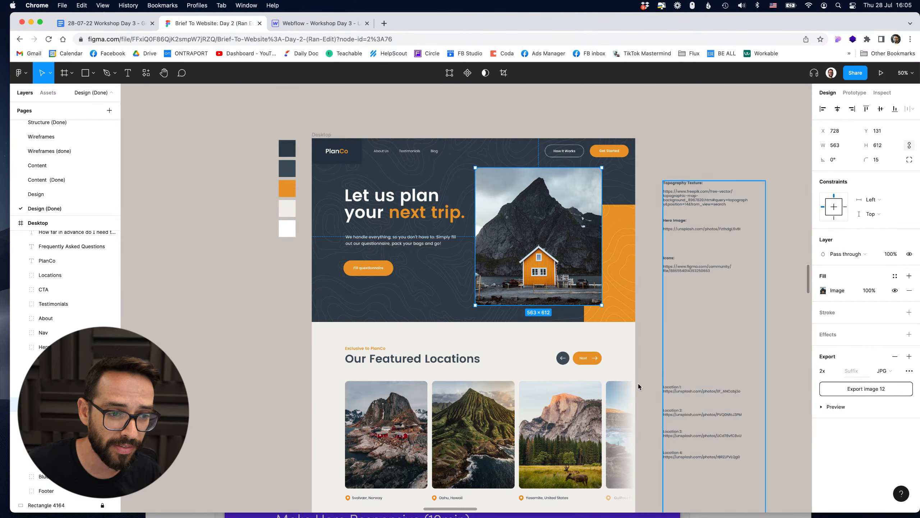
{"action": "scroll", "coordinate": [638, 386], "scroll_direction": "down", "scroll_amount": 5}
{"action": "scroll", "coordinate": [580, 253], "scroll_direction": "up", "scroll_amount": 5}
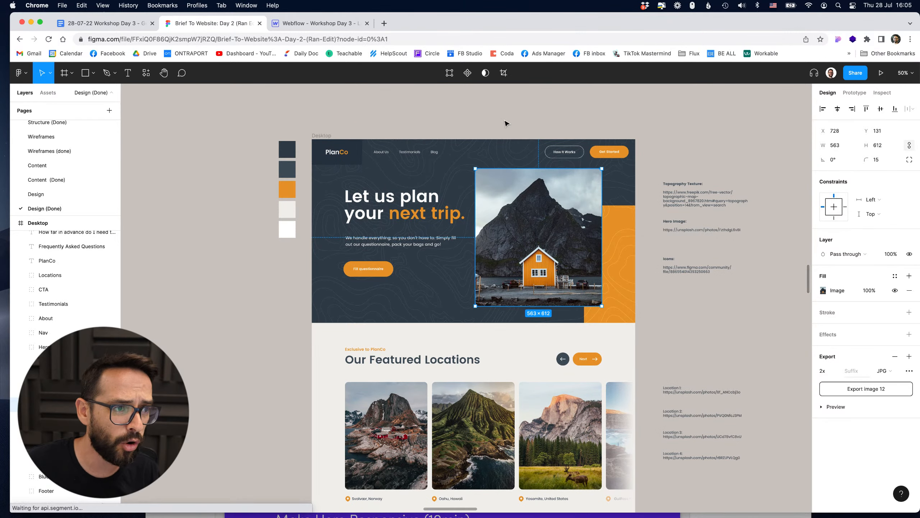
{"action": "left_click", "coordinate": [507, 124]}
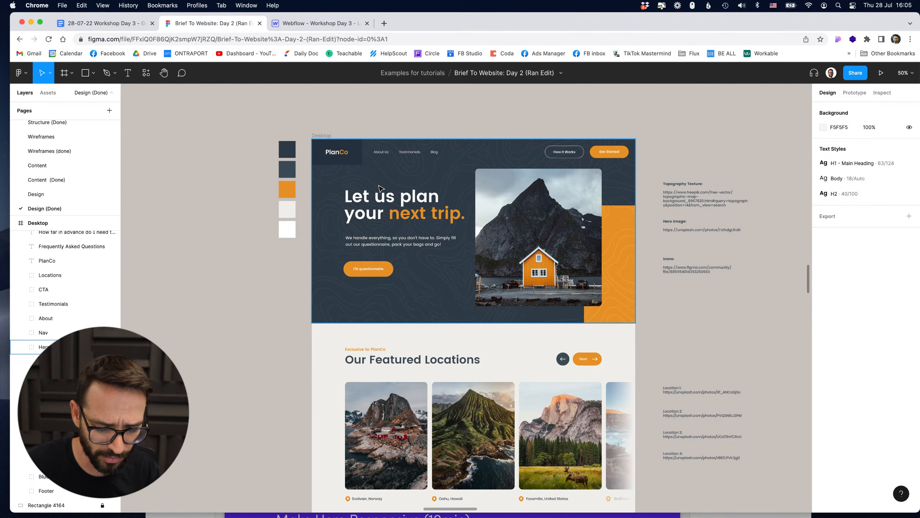
{"action": "key", "text": "shift+0"}
{"action": "key", "text": "minus"}
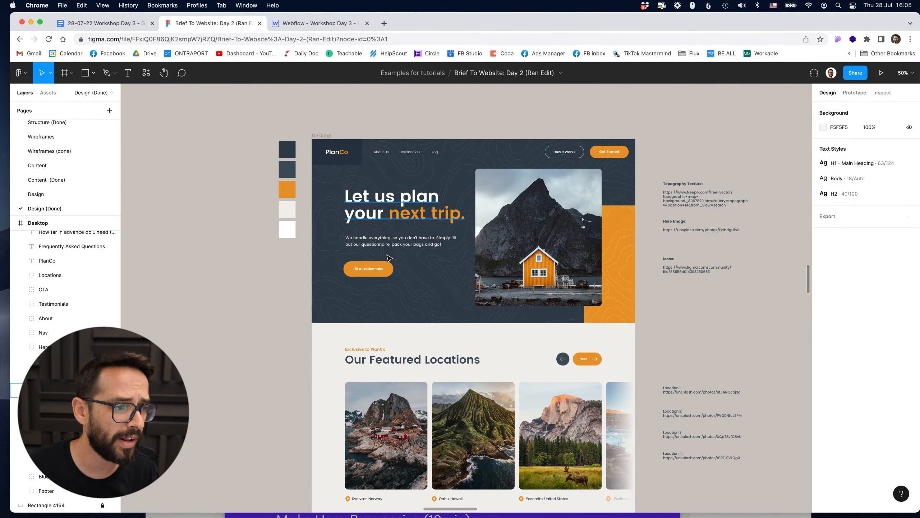
- Switch to Finder, open the Webflow Build folder in a new window, and look over its image and SVG assets
{"action": "key", "text": "super+Tab"}
{"action": "key", "text": "super+Tab"}
{"action": "key", "text": "super+Tab"}
{"action": "key", "text": "super+Tab"}
{"action": "key", "text": "super+n"}
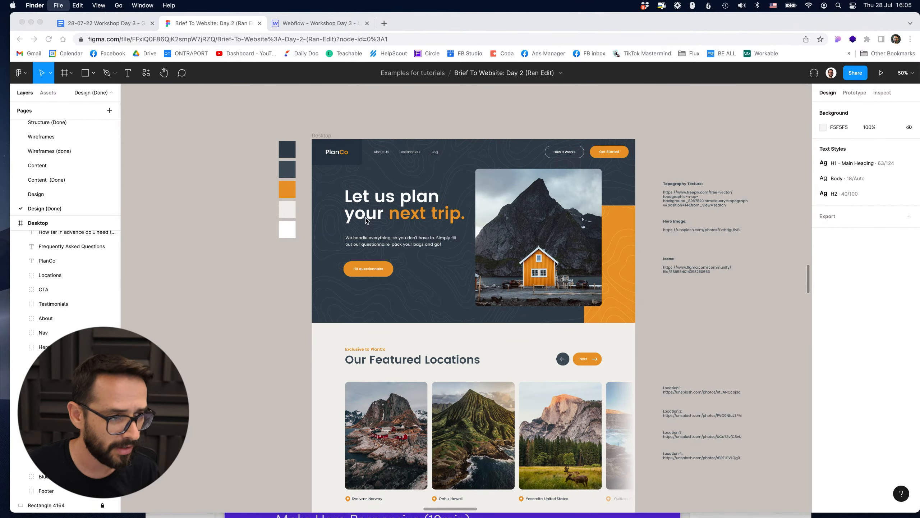
{"action": "double_click", "coordinate": [377, 309]}
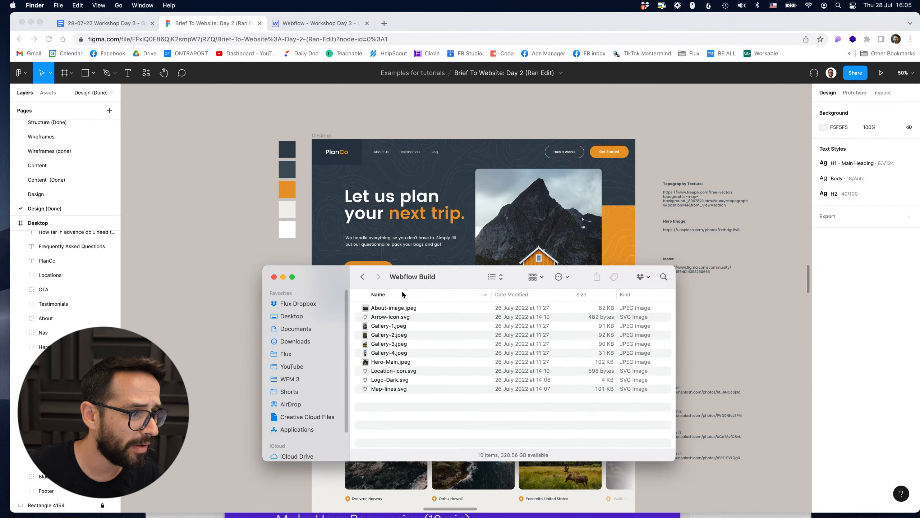
{"action": "left_click_drag", "start_coordinate": [397, 421], "coordinate": [366, 306]}
{"action": "left_click", "coordinate": [423, 395]}
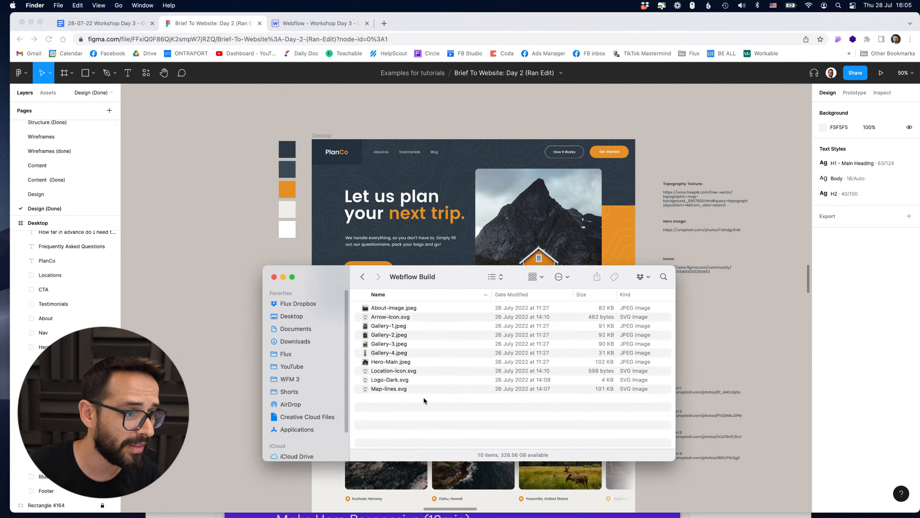
{"action": "left_click_drag", "start_coordinate": [322, 281], "coordinate": [545, 326]}
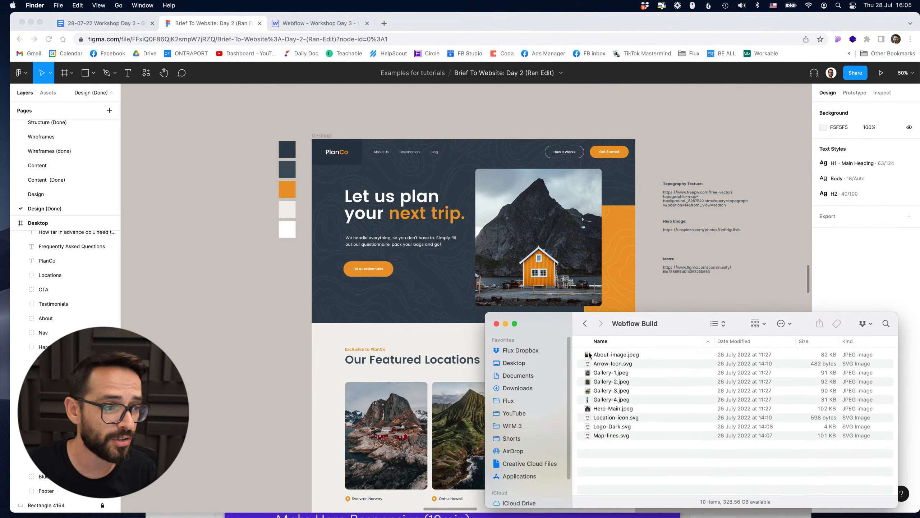
- Switch to the Webflow project in the browser and delete the DELETE-THIS element from the Home page
{"action": "left_click", "coordinate": [198, 155]}
{"action": "left_click", "coordinate": [315, 24]}
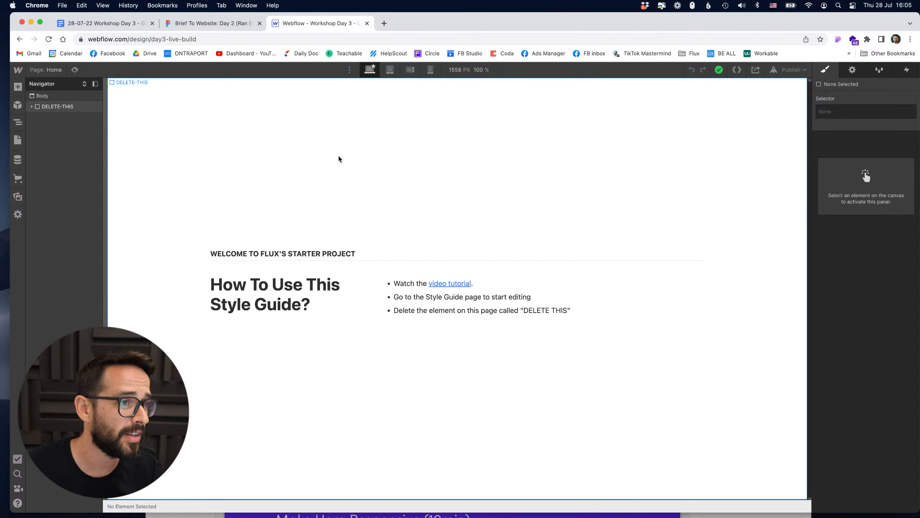
{"action": "left_click", "coordinate": [18, 141]}
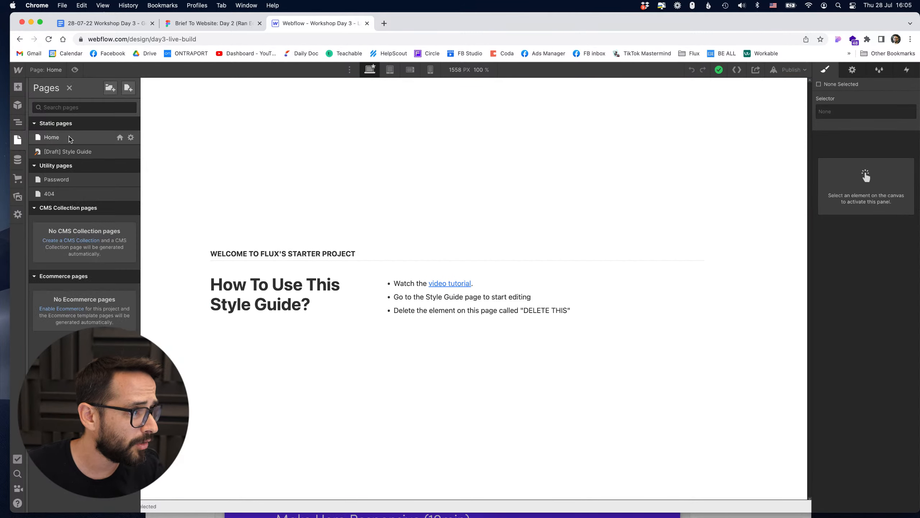
{"action": "left_click", "coordinate": [277, 169]}
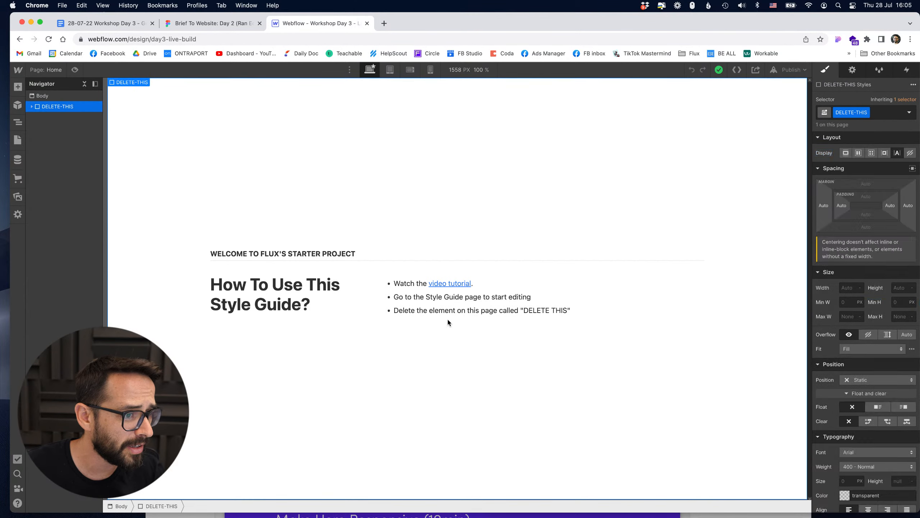
{"action": "left_click", "coordinate": [344, 267]}
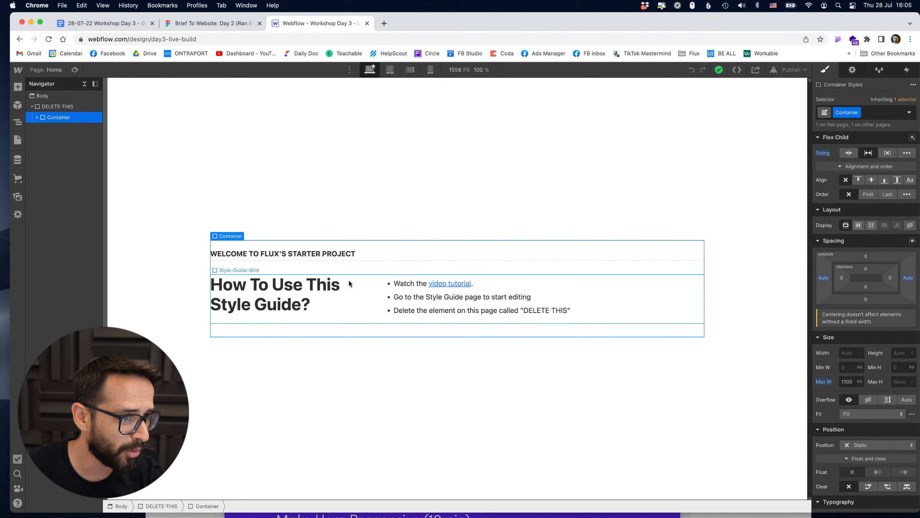
{"action": "key", "text": "Delete"}
{"action": "left_click", "coordinate": [57, 109]}
{"action": "key", "text": "Delete"}
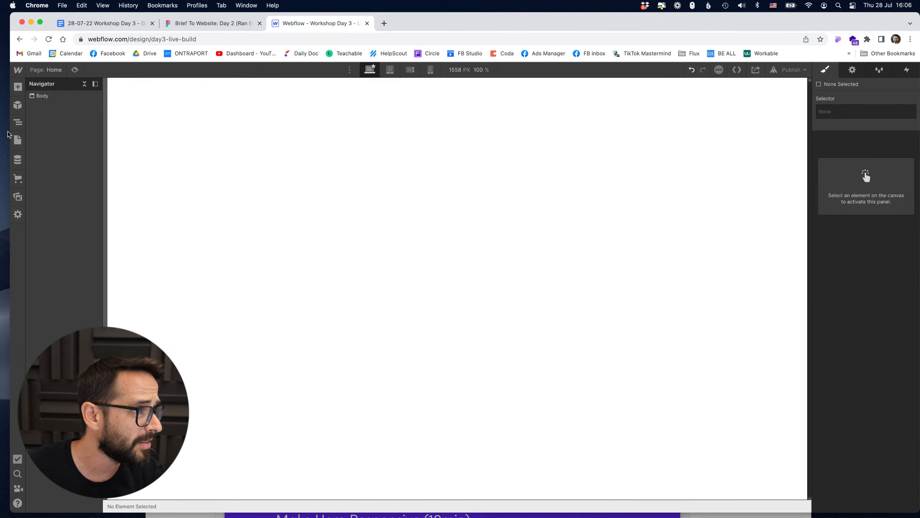
- Open the Style Guide page and examine its typography, rich text, list, color, button and form sections
{"action": "left_click", "coordinate": [17, 140]}
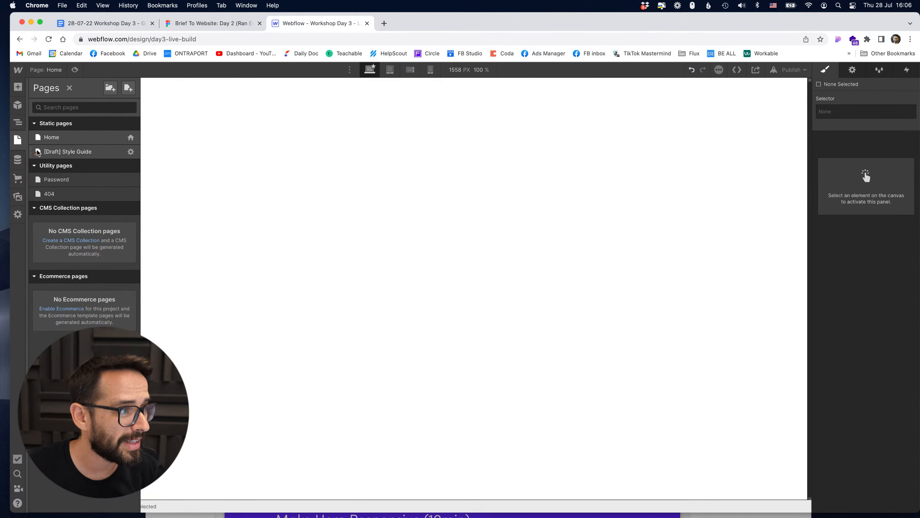
{"action": "left_click", "coordinate": [84, 152]}
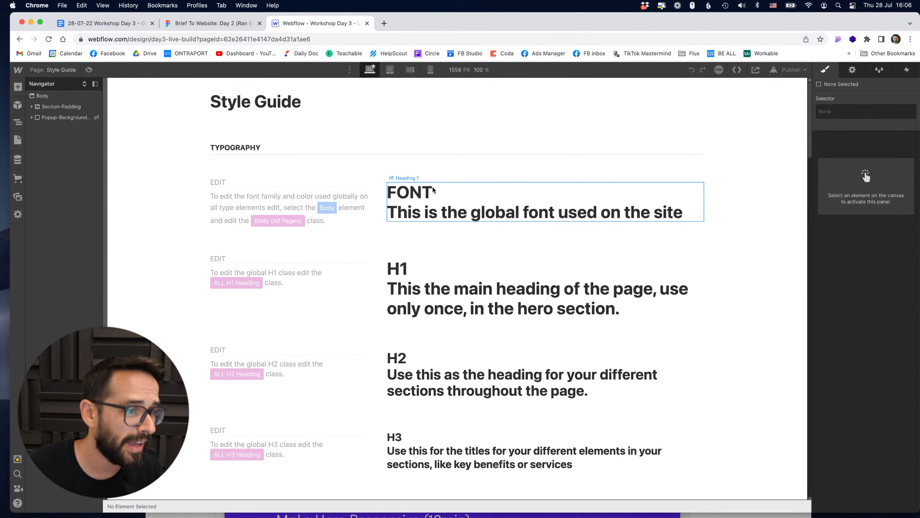
{"action": "scroll", "coordinate": [440, 176], "scroll_direction": "down", "scroll_amount": 5}
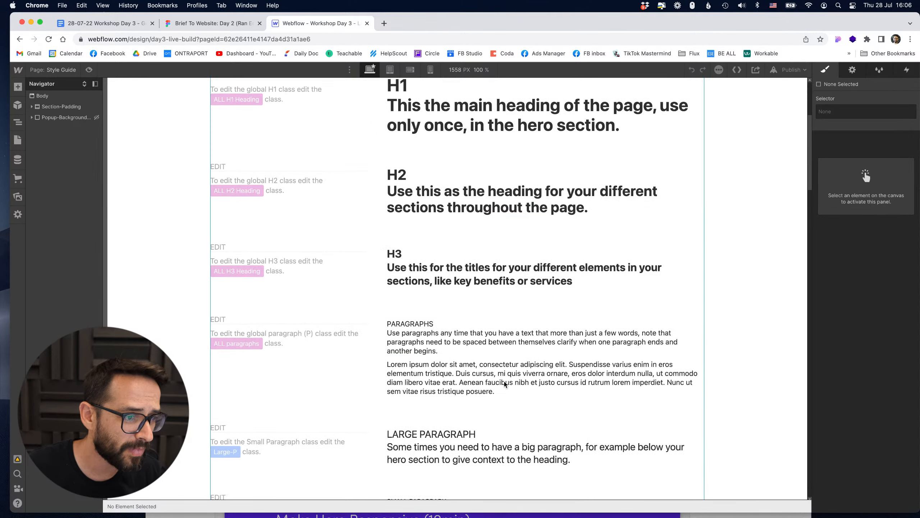
{"action": "scroll", "coordinate": [471, 363], "scroll_direction": "up", "scroll_amount": 5}
{"action": "scroll", "coordinate": [440, 311], "scroll_direction": "down", "scroll_amount": 8}
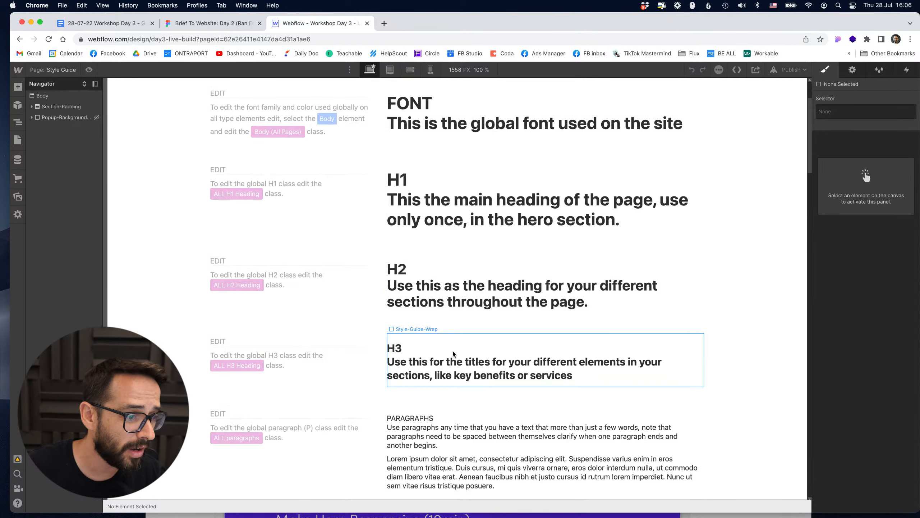
{"action": "scroll", "coordinate": [436, 270], "scroll_direction": "down", "scroll_amount": 20}
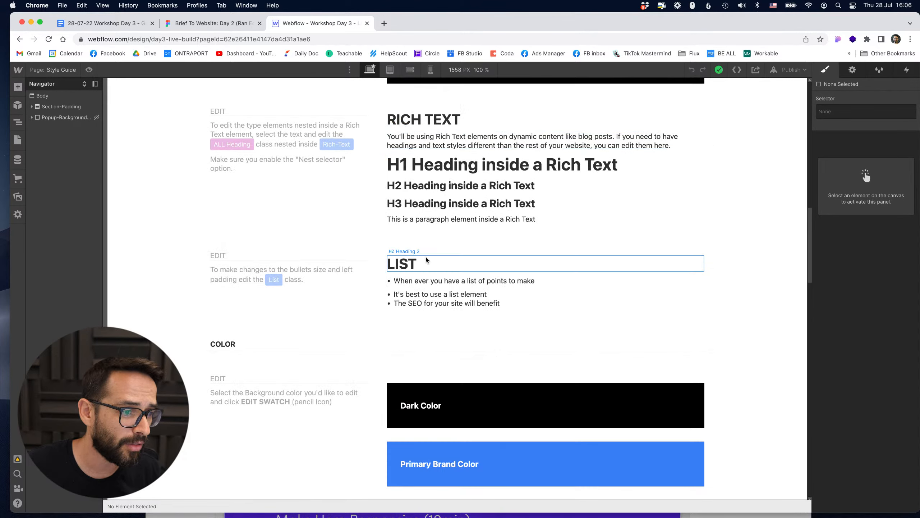
{"action": "scroll", "coordinate": [553, 372], "scroll_direction": "down", "scroll_amount": 6}
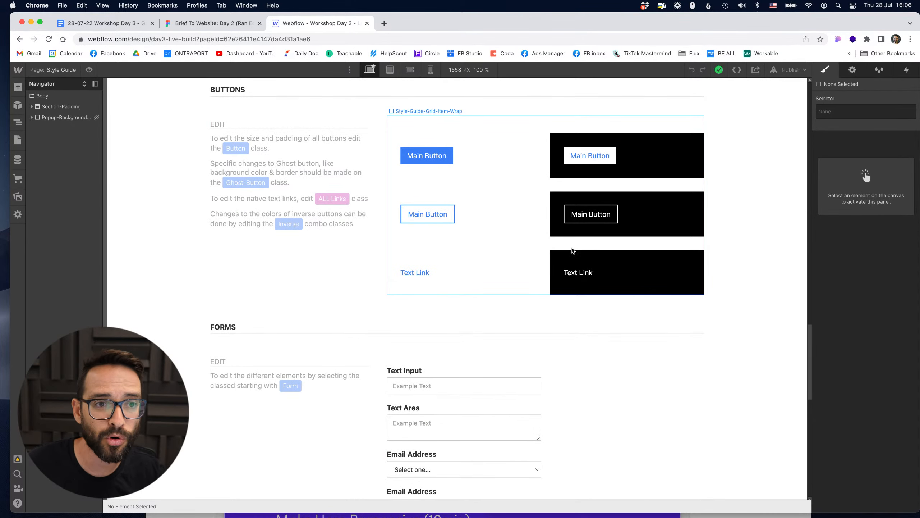
{"action": "scroll", "coordinate": [572, 249], "scroll_direction": "up", "scroll_amount": 5}
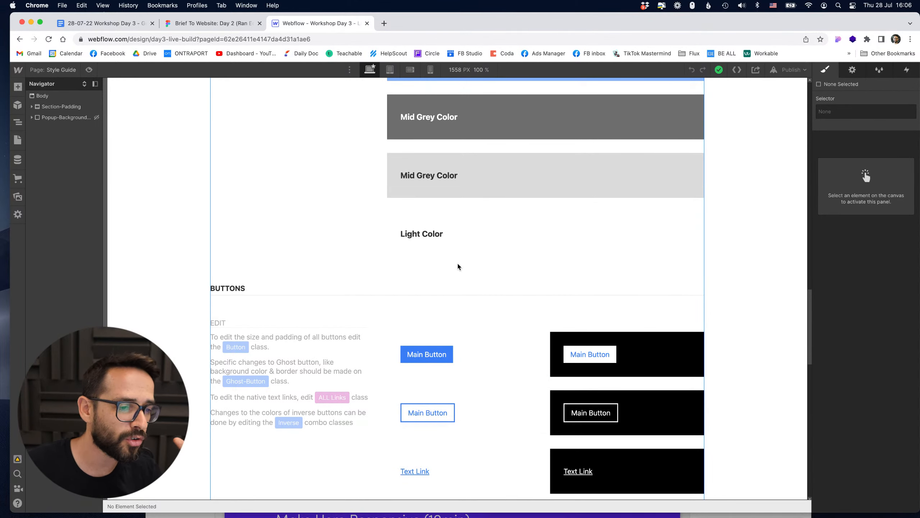
{"action": "scroll", "coordinate": [484, 261], "scroll_direction": "down", "scroll_amount": 8}
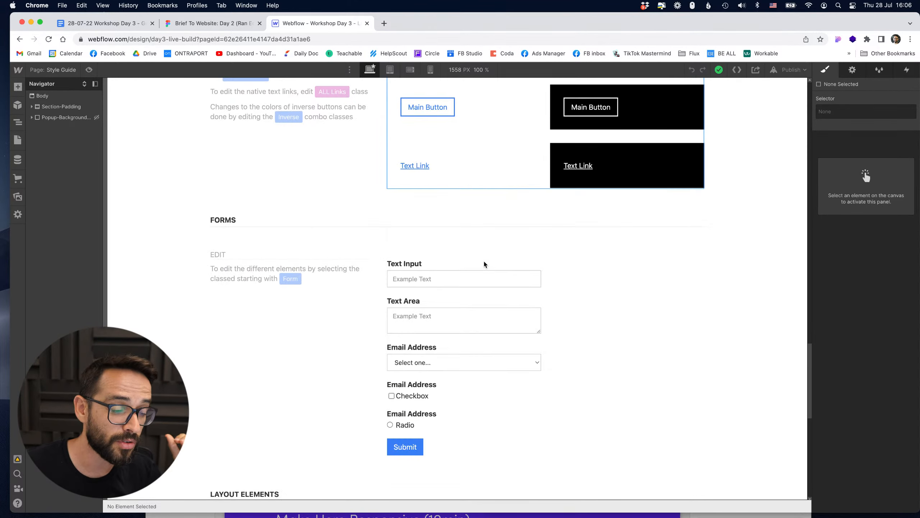
- Look through the rest of the style guide, then check the hero heading's font in the Figma design and return to Webflow
{"action": "scroll", "coordinate": [614, 313], "scroll_direction": "down", "scroll_amount": 9}
{"action": "scroll", "coordinate": [614, 308], "scroll_direction": "up", "scroll_amount": 20}
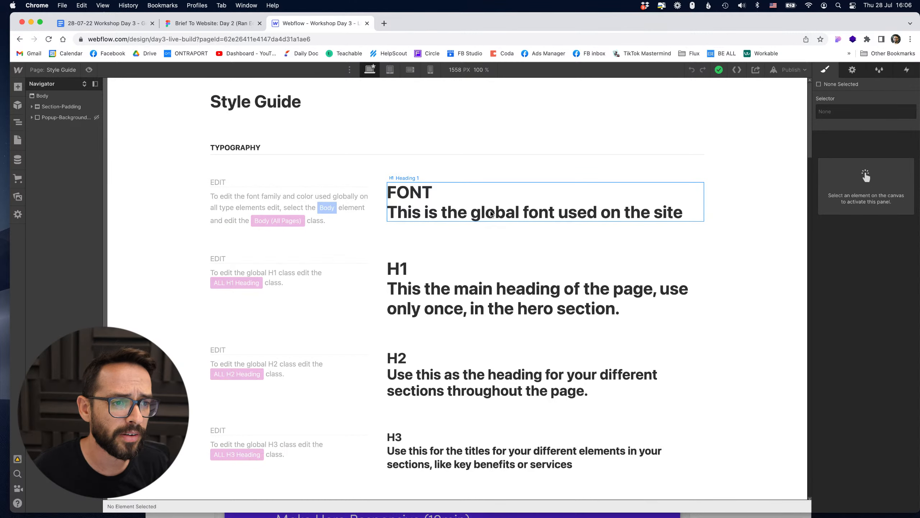
{"action": "left_click", "coordinate": [196, 25]}
{"action": "left_click", "coordinate": [370, 210]}
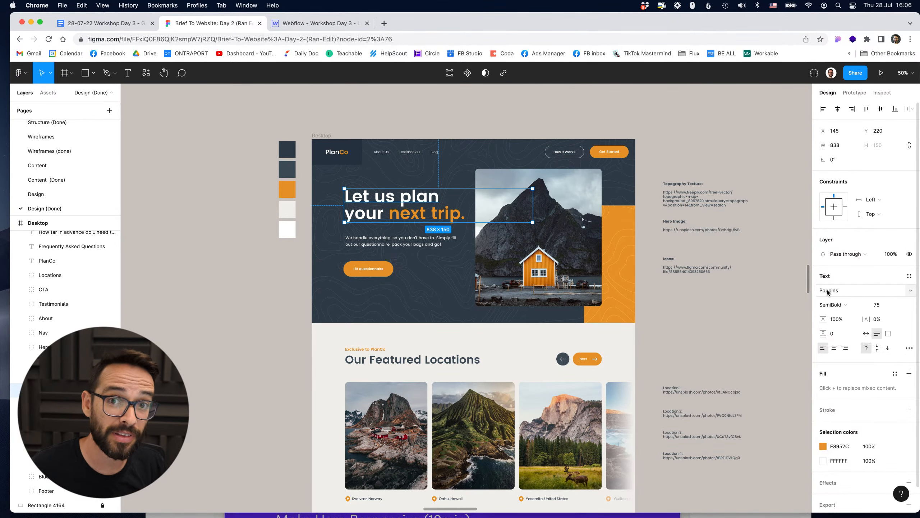
{"action": "left_click", "coordinate": [287, 24]}
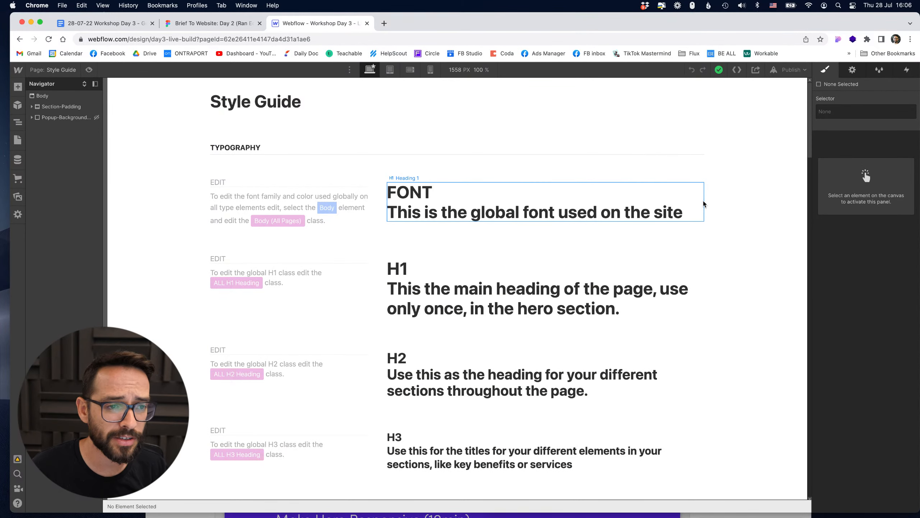
- Target the Body (All Pages) tag on the Body element and open the site's font settings to add a font
{"action": "left_click", "coordinate": [775, 170]}
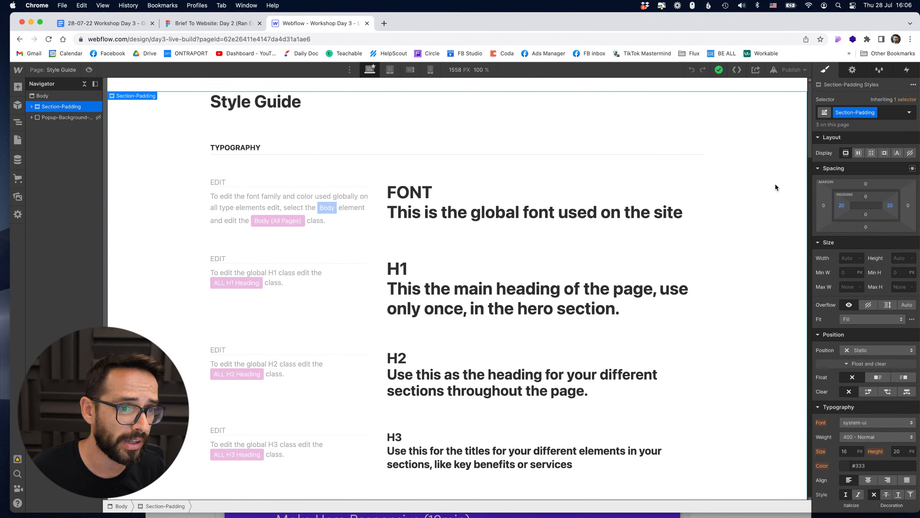
{"action": "left_click", "coordinate": [51, 97]}
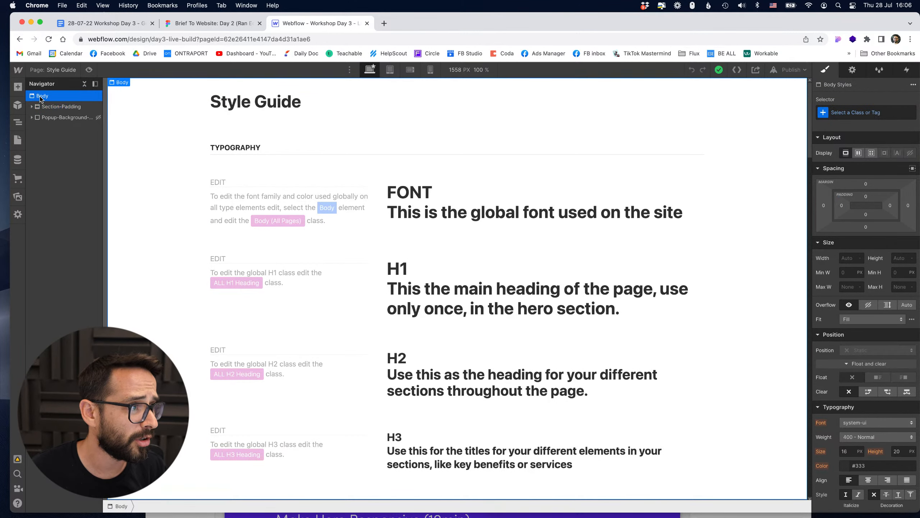
{"action": "left_click", "coordinate": [862, 113]}
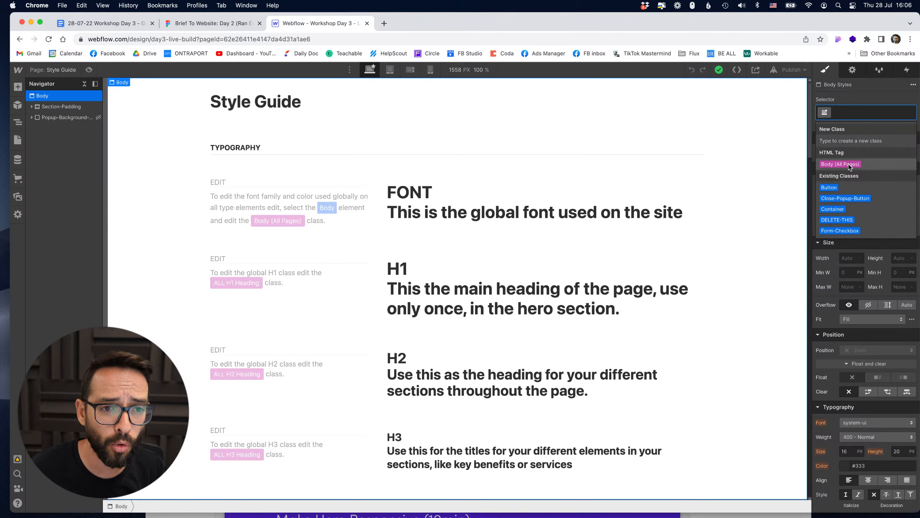
{"action": "left_click", "coordinate": [845, 165]}
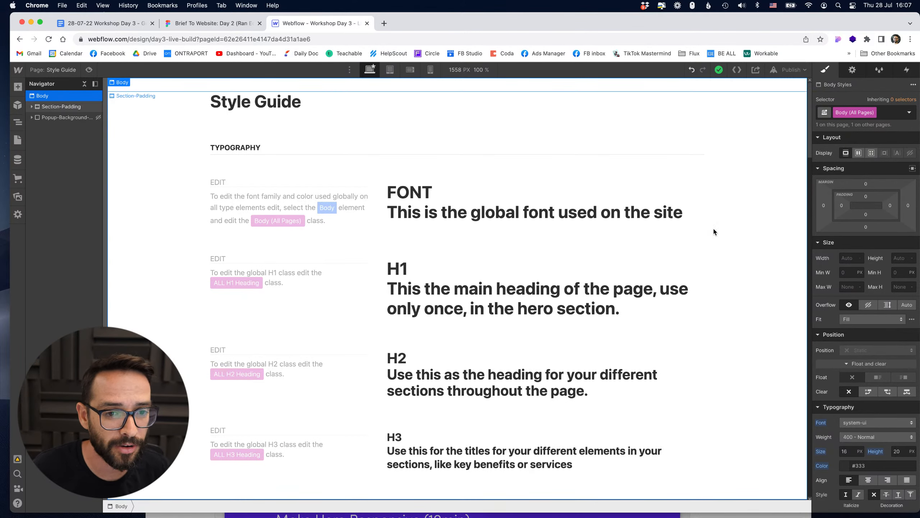
{"action": "left_click", "coordinate": [859, 424]}
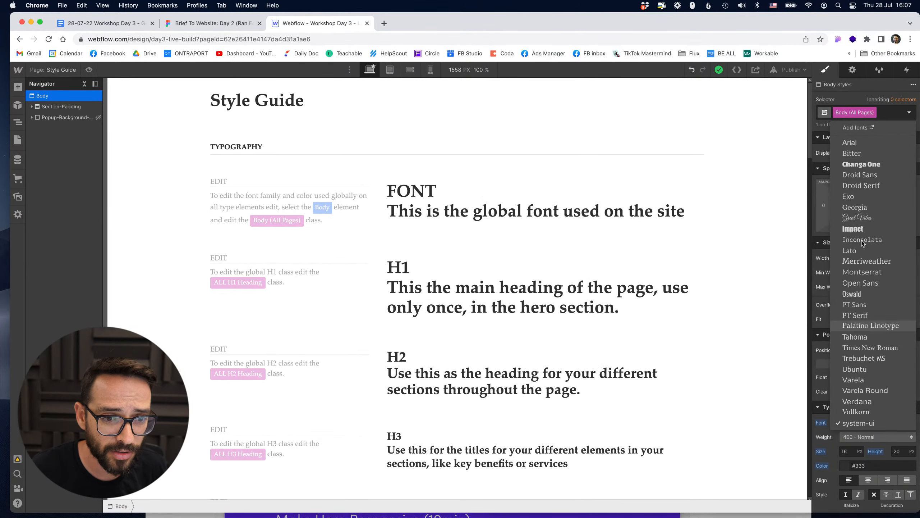
{"action": "left_click", "coordinate": [854, 128]}
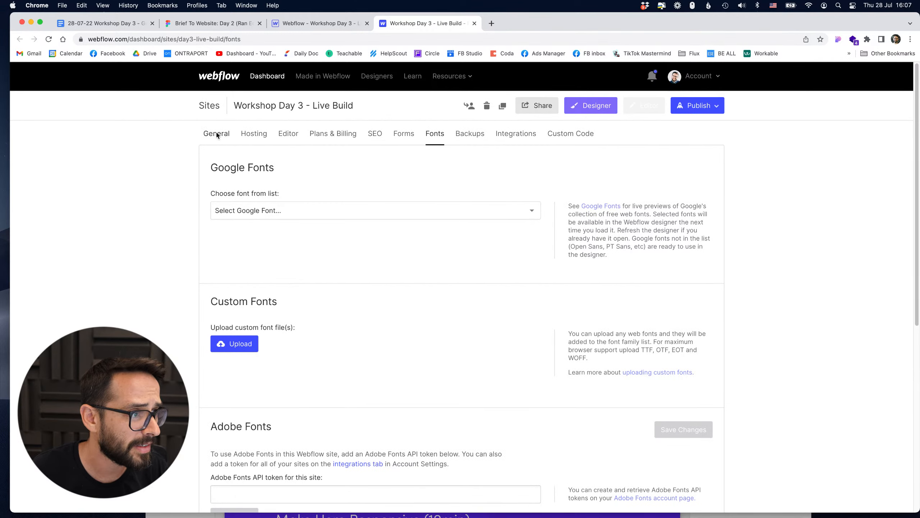
- Choose Poppins as the Google font for the site
{"action": "left_click", "coordinate": [336, 209]}
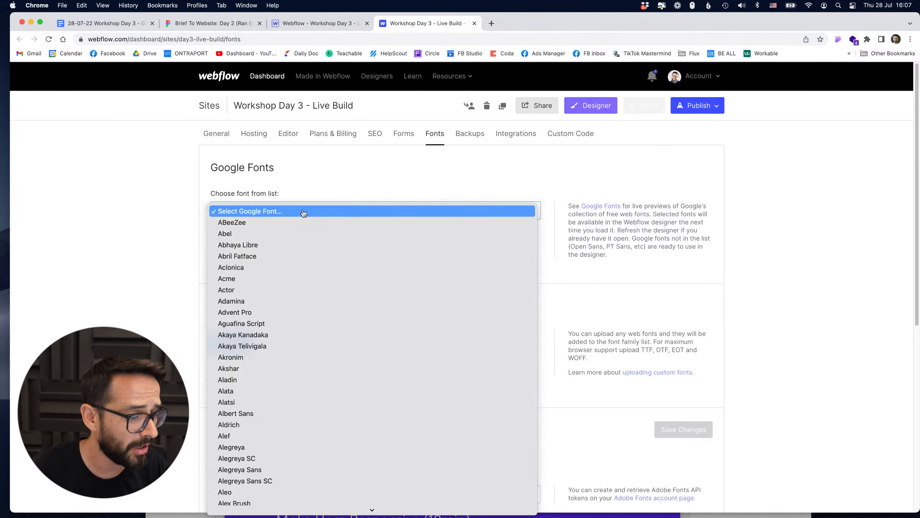
{"action": "type", "text": "poo"}
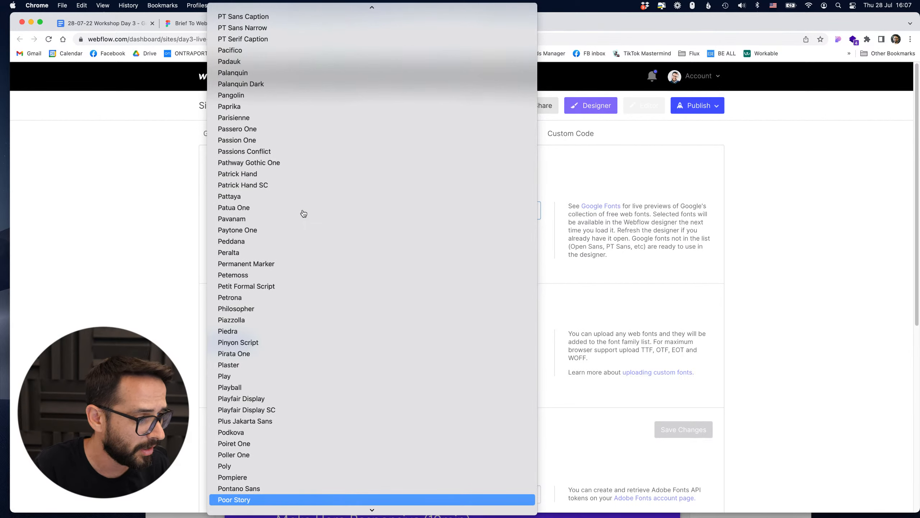
{"action": "scroll", "coordinate": [322, 257], "scroll_direction": "down", "scroll_amount": 2}
{"action": "scroll", "coordinate": [321, 257], "scroll_direction": "down", "scroll_amount": 5}
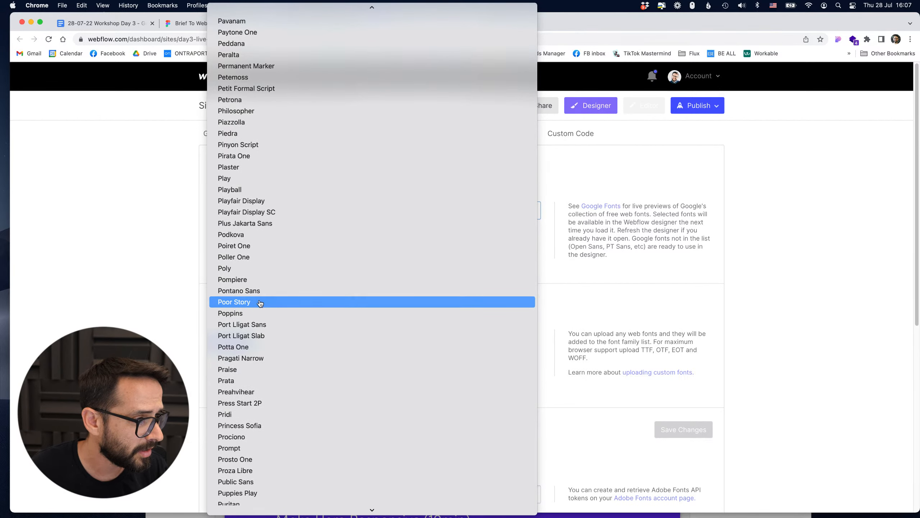
{"action": "left_click", "coordinate": [230, 312]}
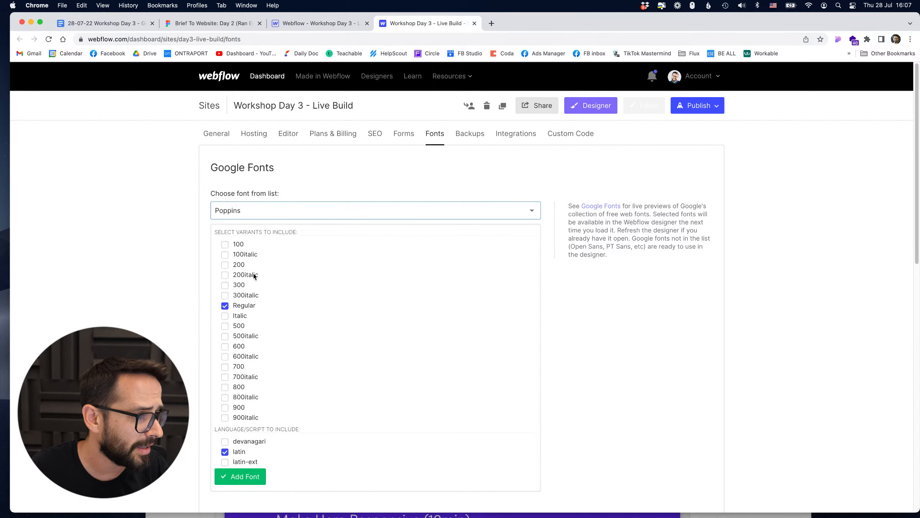
- Check the font weight of the hero paragraph in the Figma design and return to the Webflow font settings
{"action": "left_click", "coordinate": [213, 24]}
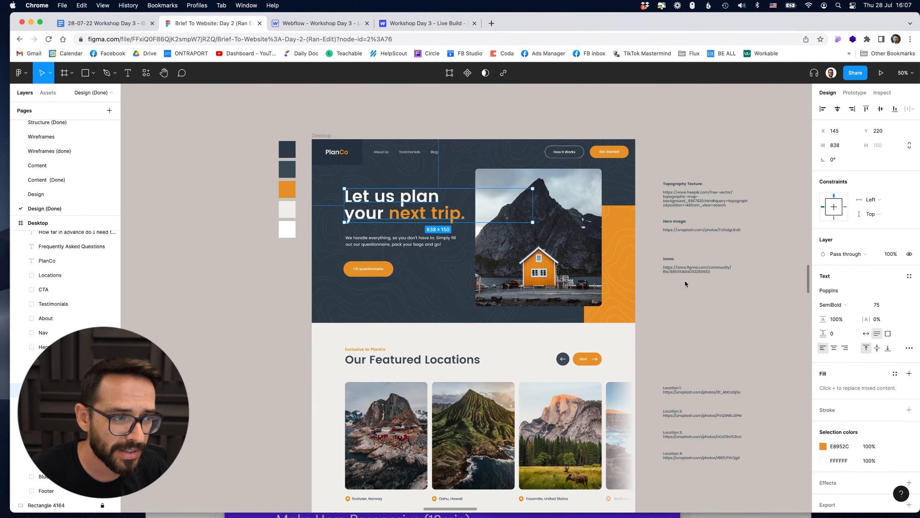
{"action": "left_click", "coordinate": [372, 244]}
{"action": "left_click", "coordinate": [834, 309]}
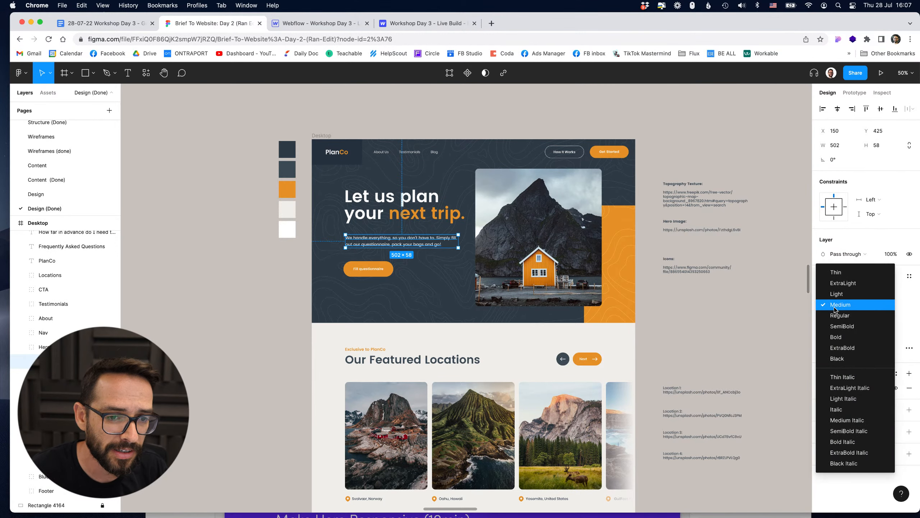
{"action": "left_click", "coordinate": [420, 24]}
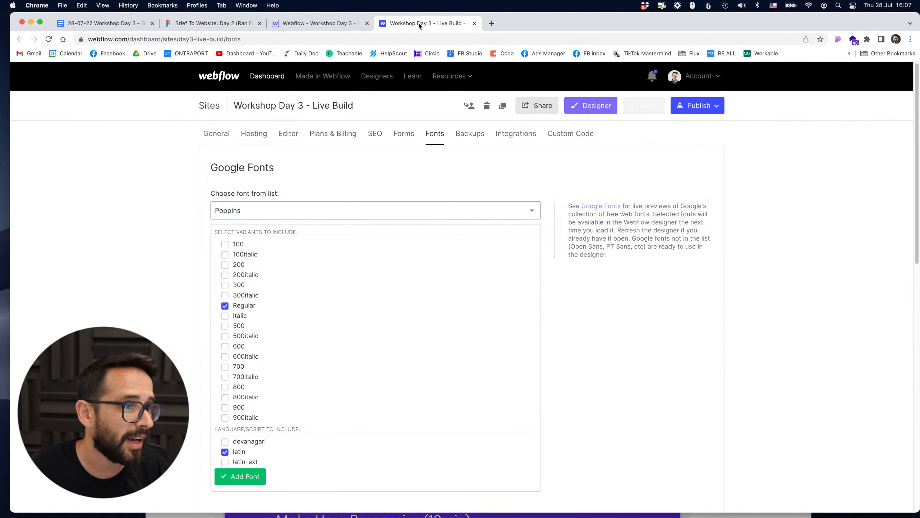
- Include the 700 variant alongside Regular and add Poppins to the site's Google fonts
{"action": "left_click", "coordinate": [225, 366]}
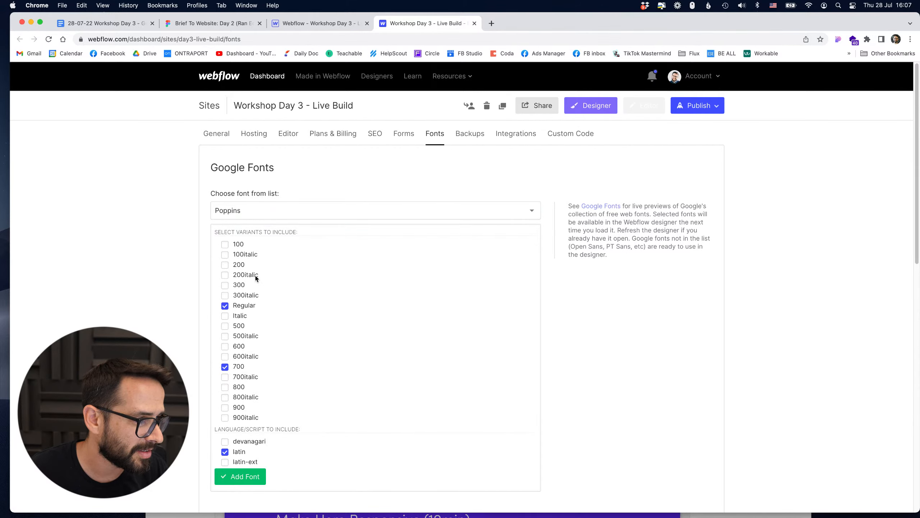
{"action": "scroll", "coordinate": [277, 349], "scroll_direction": "down", "scroll_amount": 3}
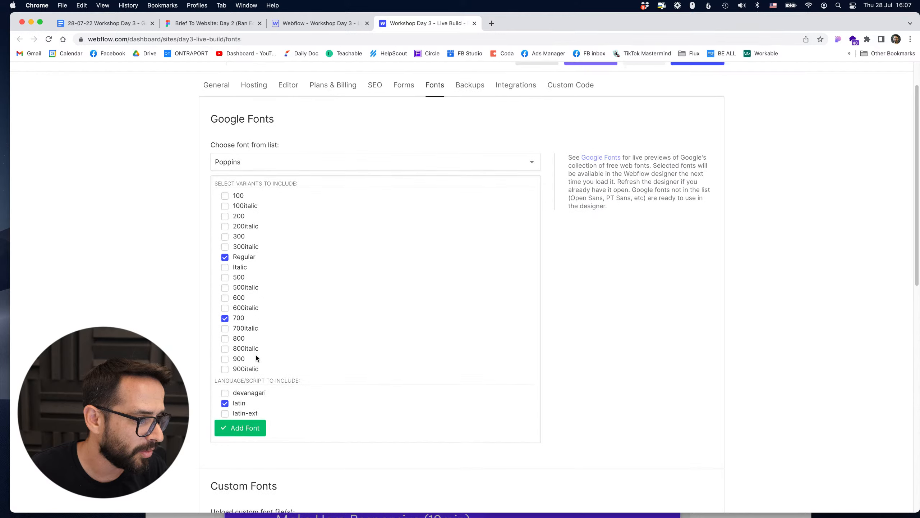
{"action": "left_click", "coordinate": [247, 429]}
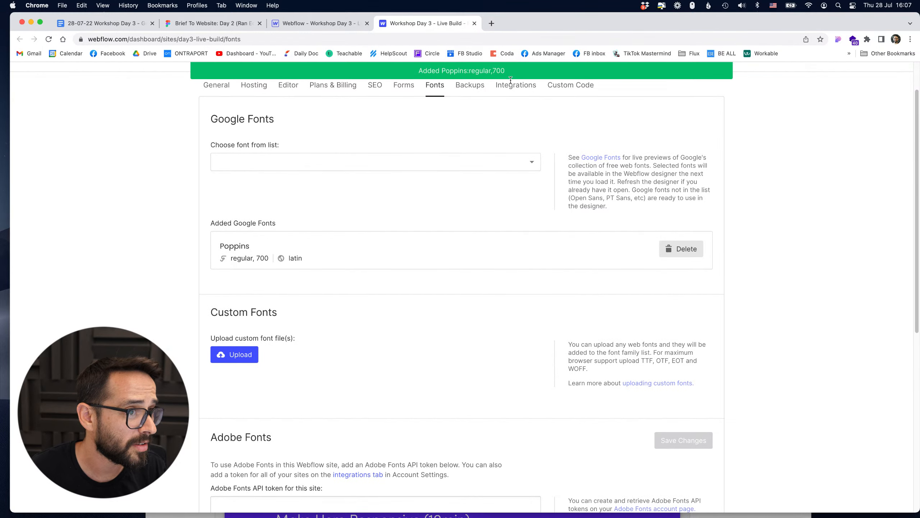
{"action": "scroll", "coordinate": [486, 152], "scroll_direction": "up", "scroll_amount": 3}
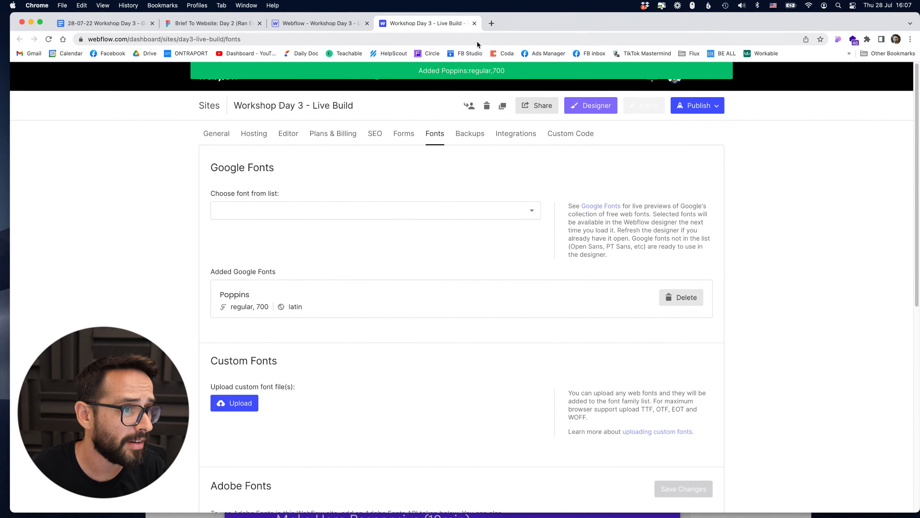
- Return to the Webflow Designer and reload the site so the added font is available
{"action": "left_click", "coordinate": [313, 24]}
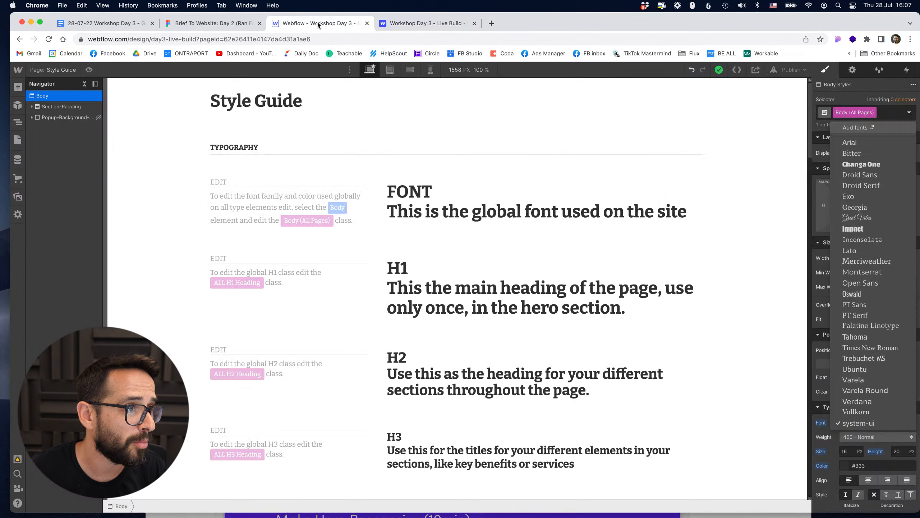
{"action": "left_click", "coordinate": [177, 111]}
{"action": "left_click", "coordinate": [48, 40]}
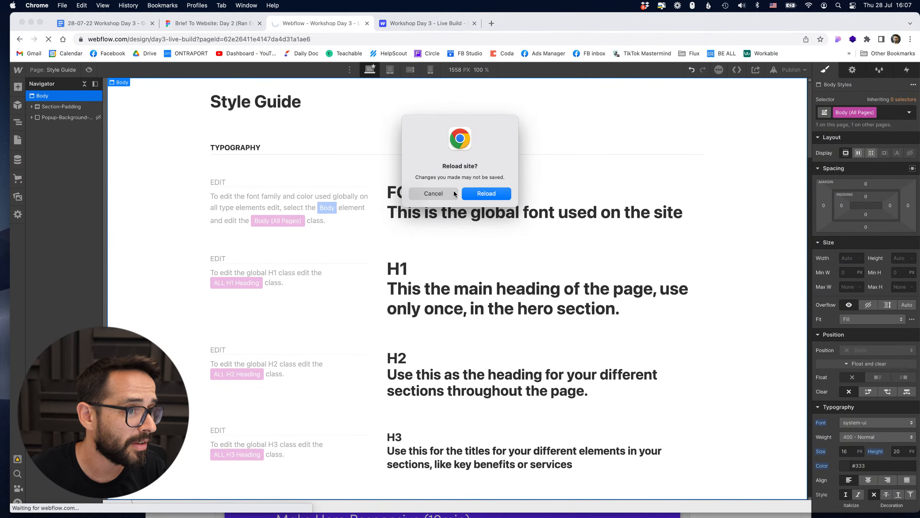
{"action": "left_click", "coordinate": [476, 192]}
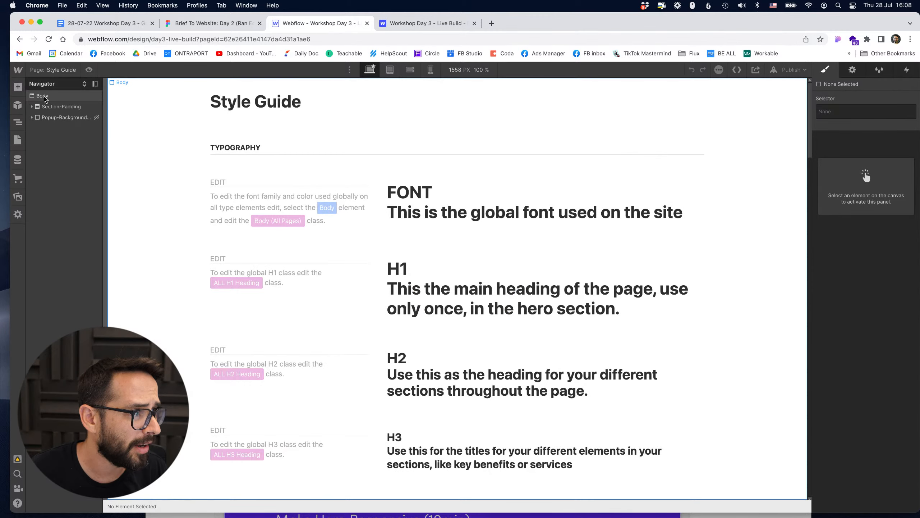
- Set the font of the Body (All Pages) tag to Poppins
{"action": "left_click", "coordinate": [44, 97]}
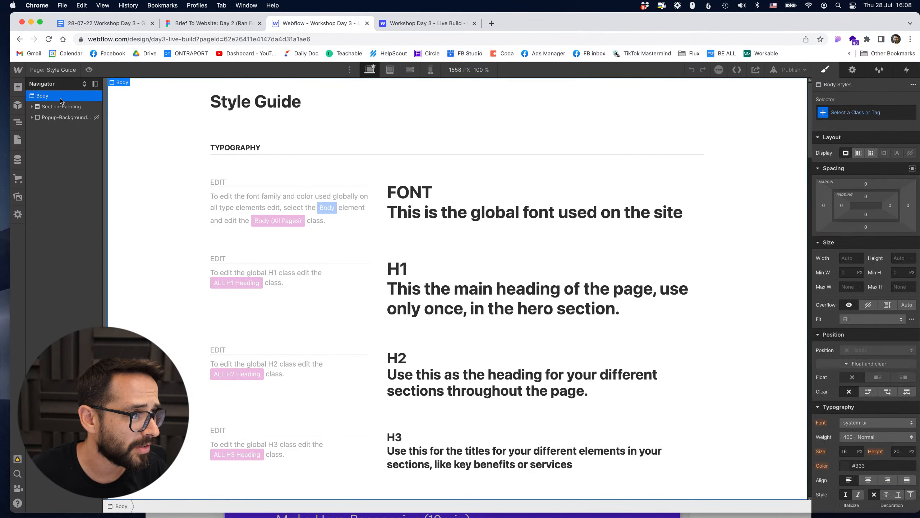
{"action": "left_click", "coordinate": [870, 112]}
{"action": "left_click", "coordinate": [834, 164]}
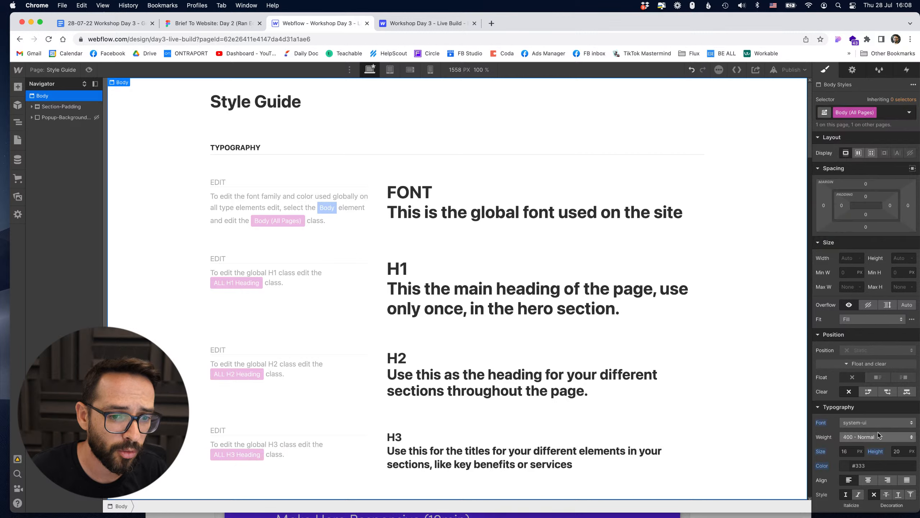
{"action": "left_click", "coordinate": [867, 422]}
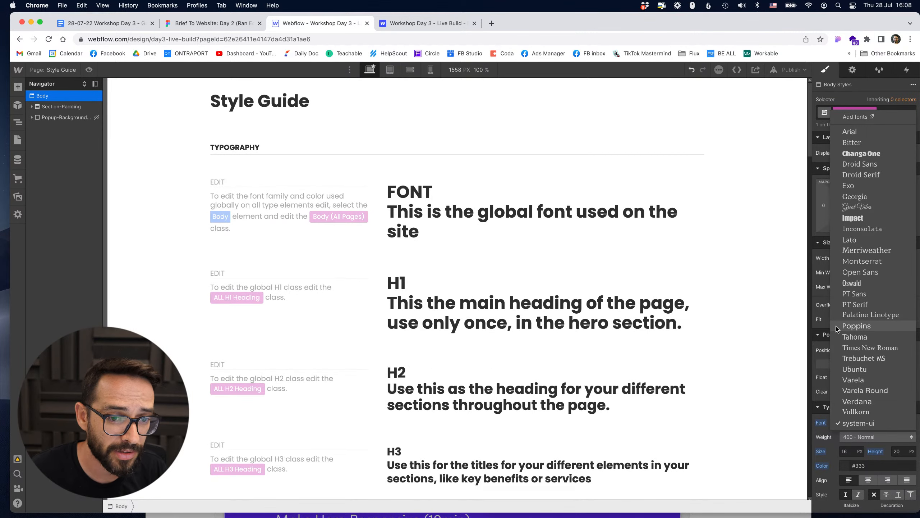
{"action": "left_click", "coordinate": [861, 326]}
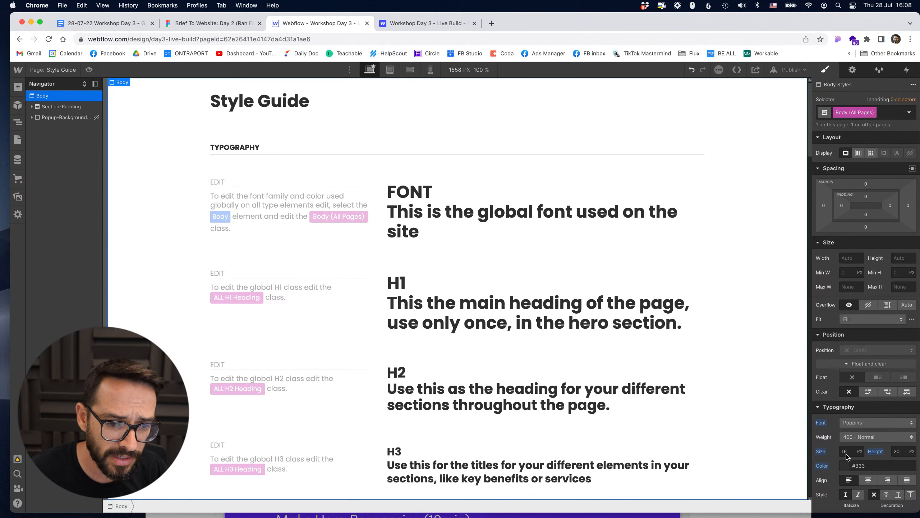
{"action": "left_click", "coordinate": [166, 146]}
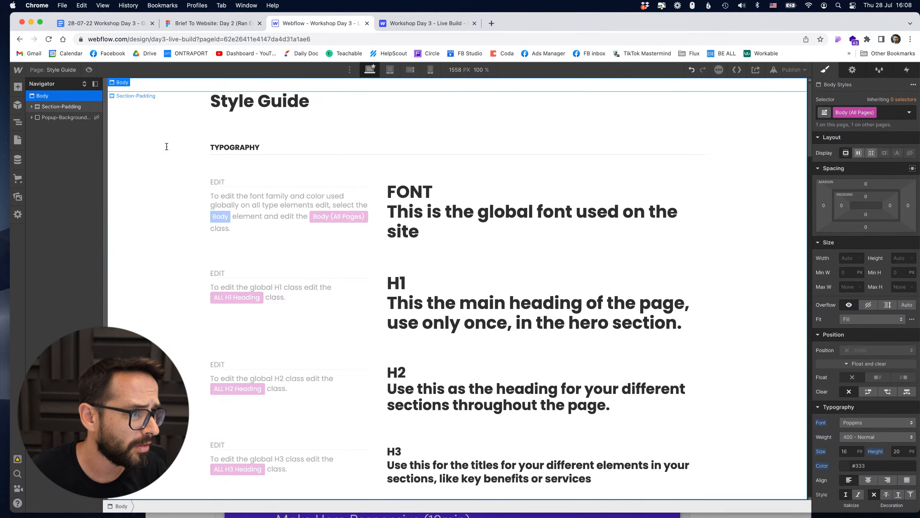
- Select the H1 sample heading in the style guide and close the site's font settings page
{"action": "left_click", "coordinate": [393, 284]}
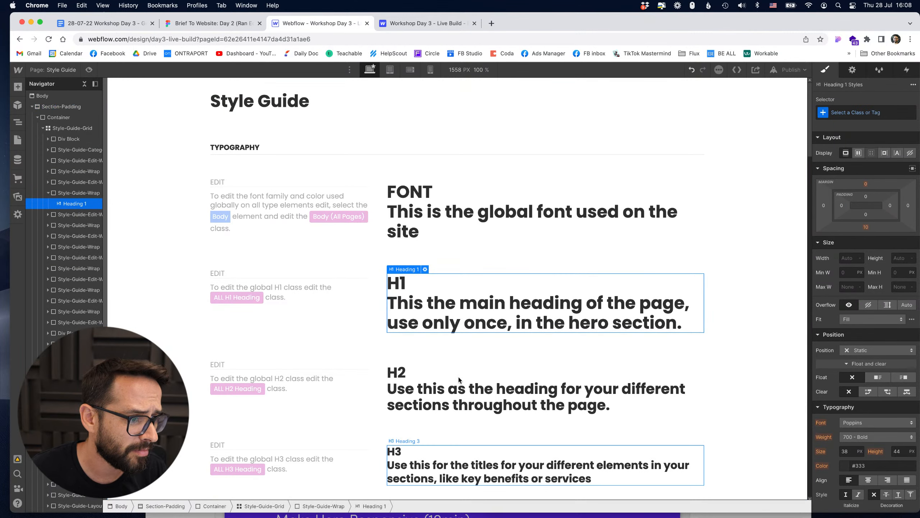
{"action": "left_click", "coordinate": [414, 26]}
{"action": "key", "text": "super+w"}
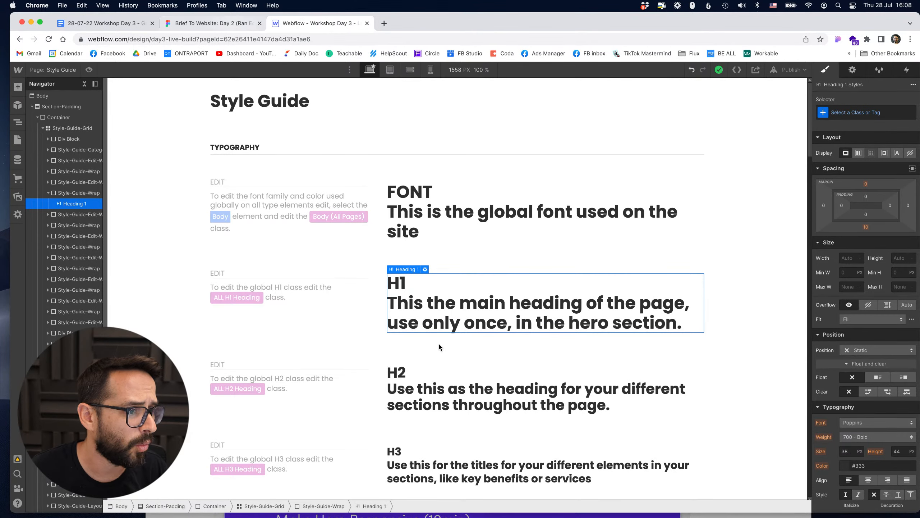
- Check the hero heading's weight, size and line height in the Figma design and return to the Webflow style guide
{"action": "left_click", "coordinate": [246, 30]}
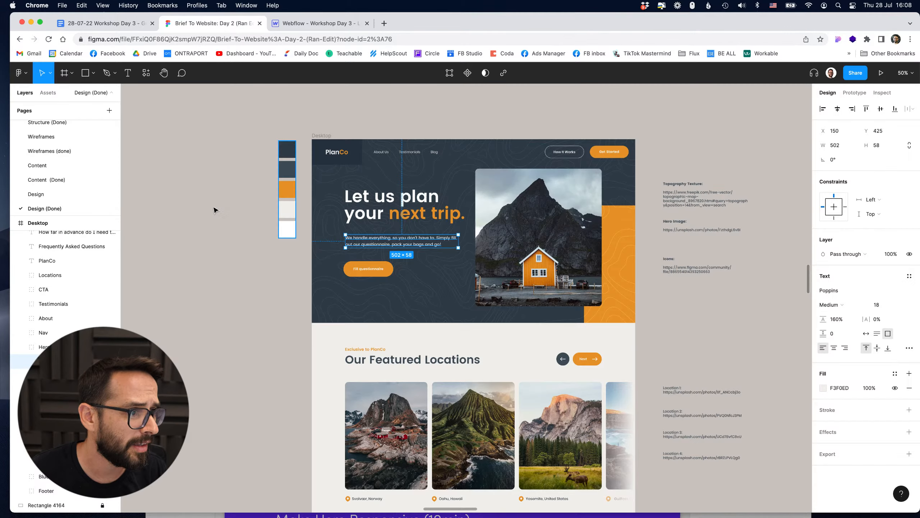
{"action": "left_click", "coordinate": [364, 201]}
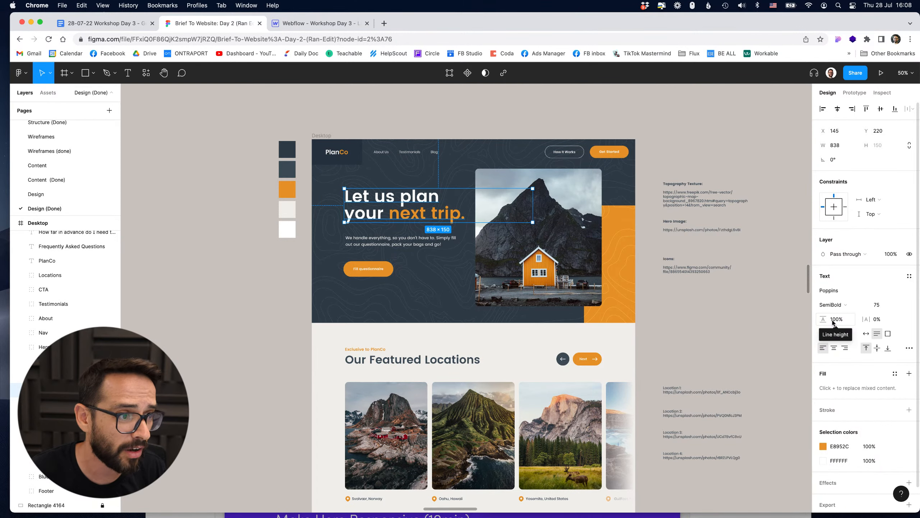
{"action": "left_click", "coordinate": [324, 24]}
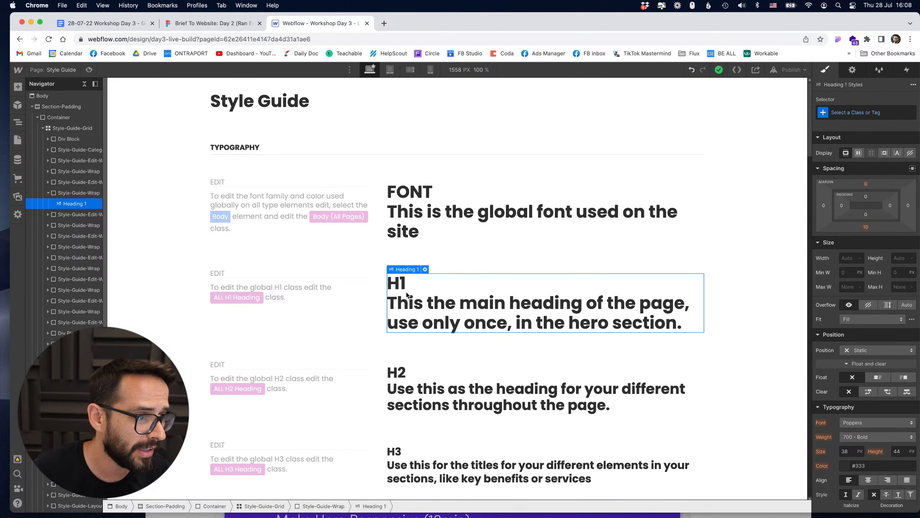
- Set the All H1 Headings tag to a font size of 75 px and a line height of 100%
{"action": "left_click", "coordinate": [831, 108]}
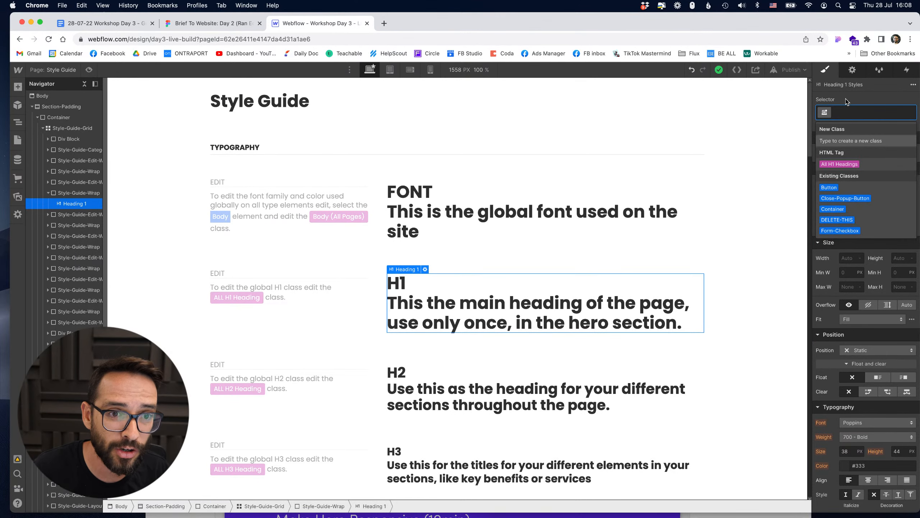
{"action": "left_click", "coordinate": [835, 167]}
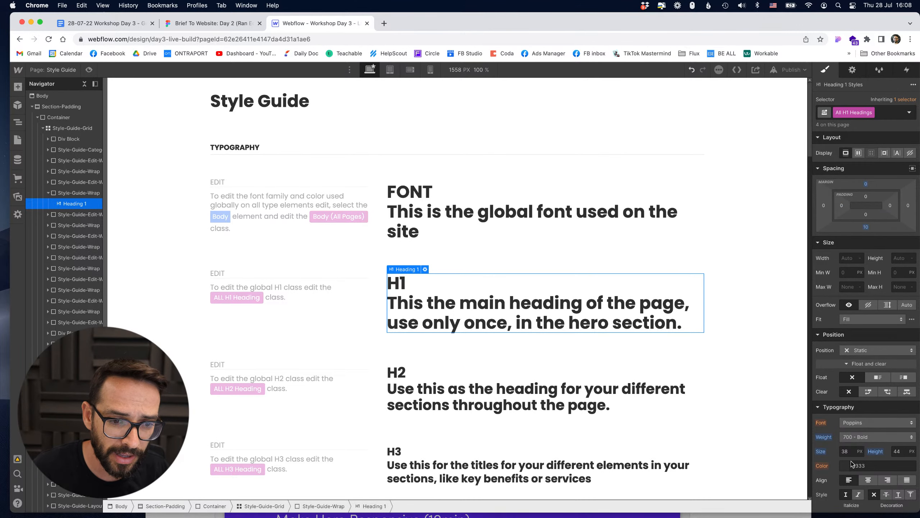
{"action": "type", "text": "75"}
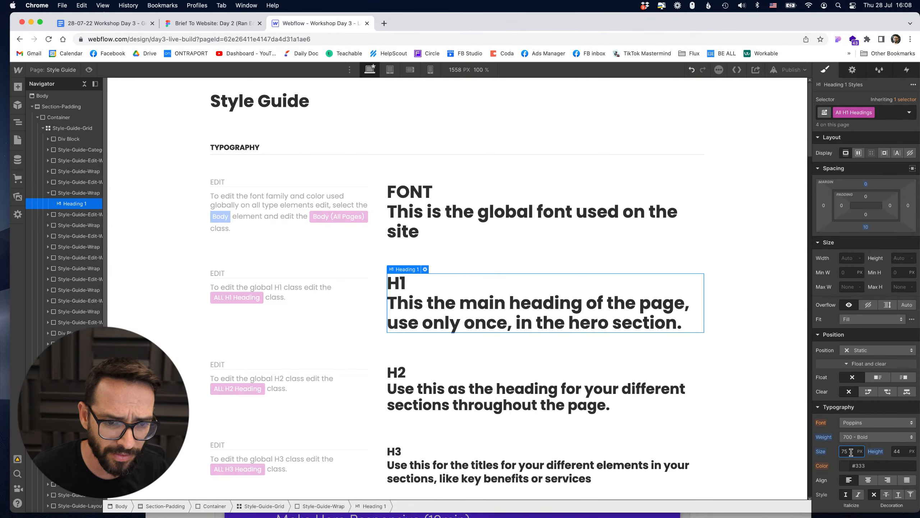
{"action": "key", "text": "Return"}
{"action": "key", "text": "Tab"}
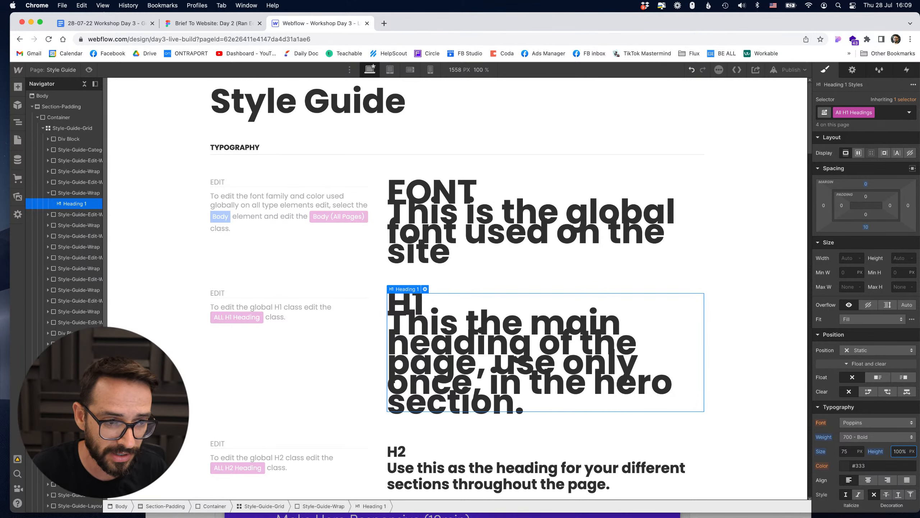
{"action": "type", "text": "100%"}
{"action": "key", "text": "Return"}
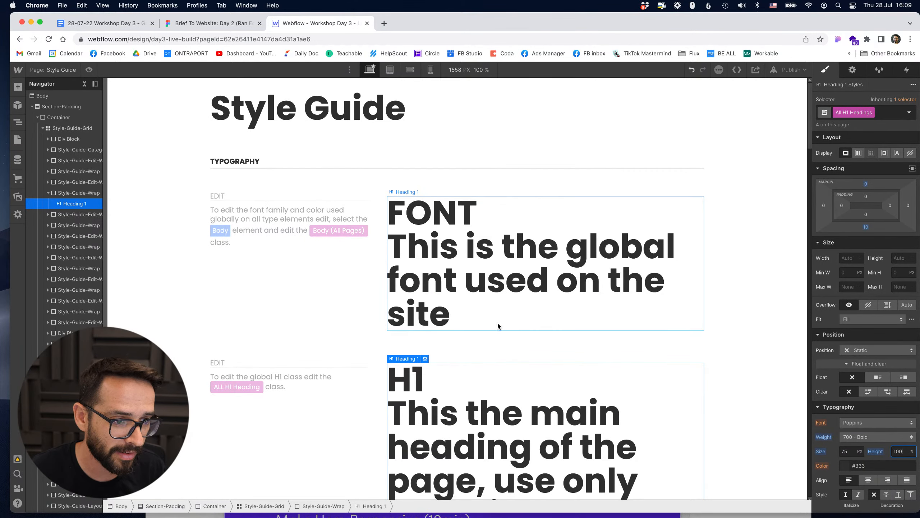
{"action": "scroll", "coordinate": [497, 265], "scroll_direction": "down", "scroll_amount": 3}
{"action": "left_click", "coordinate": [745, 315]}
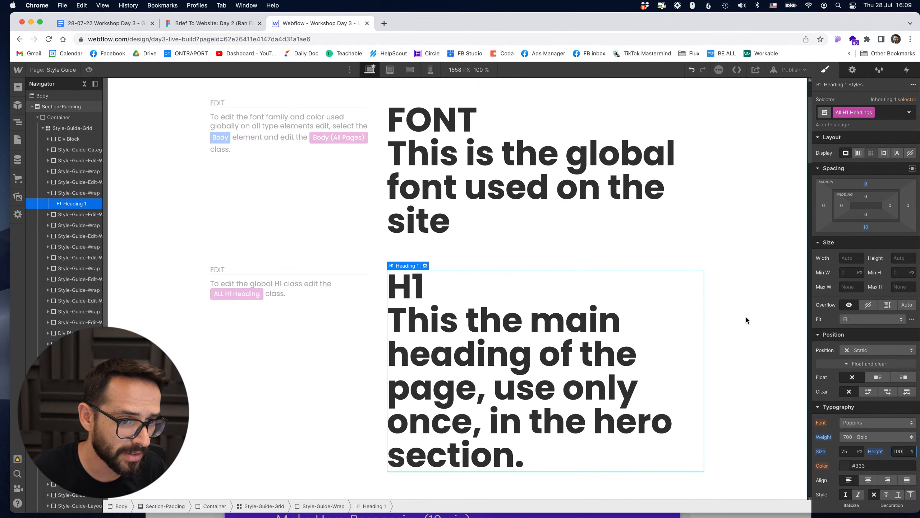
- Select the H2 sample heading, check the "Our Featured Locations" heading's text style in the Figma design, and return to the Webflow style guide
{"action": "scroll", "coordinate": [752, 314], "scroll_direction": "down", "scroll_amount": 5}
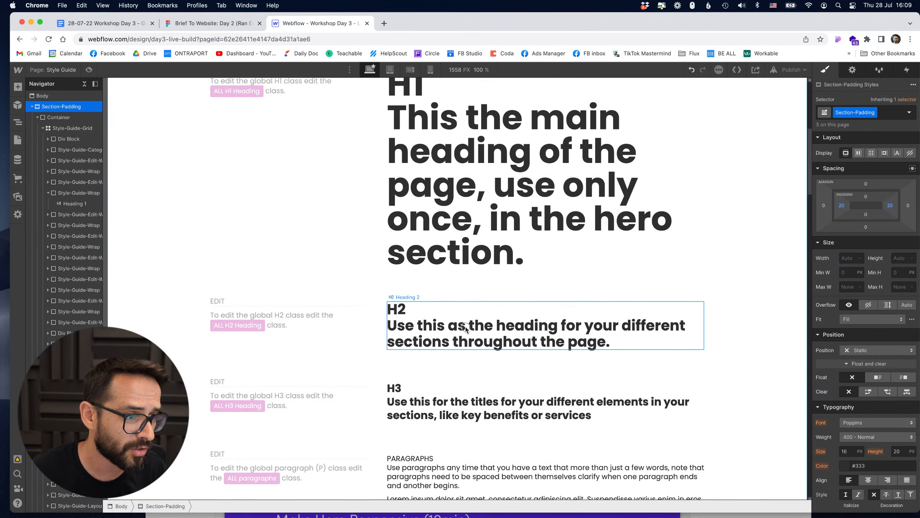
{"action": "left_click", "coordinate": [467, 322]}
{"action": "left_click", "coordinate": [212, 23]}
{"action": "double_click", "coordinate": [350, 358]}
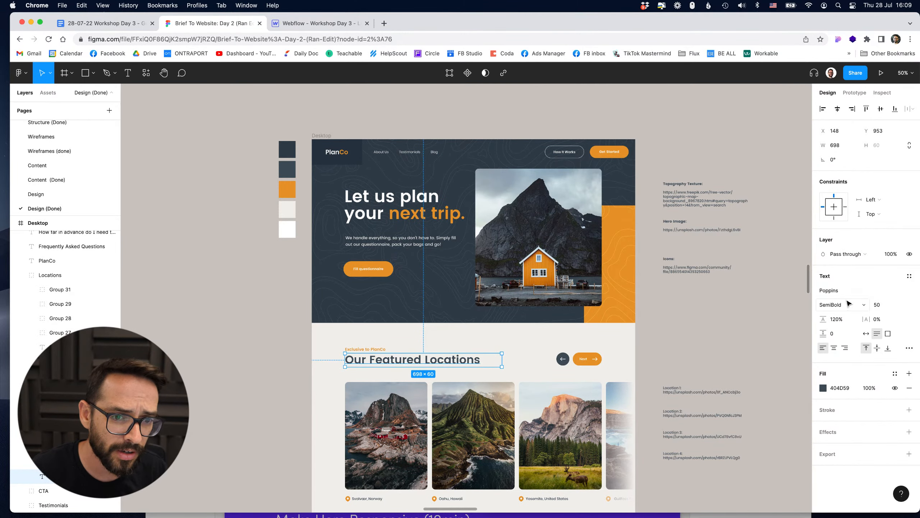
{"action": "left_click", "coordinate": [330, 23]}
- Set the All H2 Headings tag to a font size of 50 px and a line height of 120%
{"action": "left_click", "coordinate": [885, 107]}
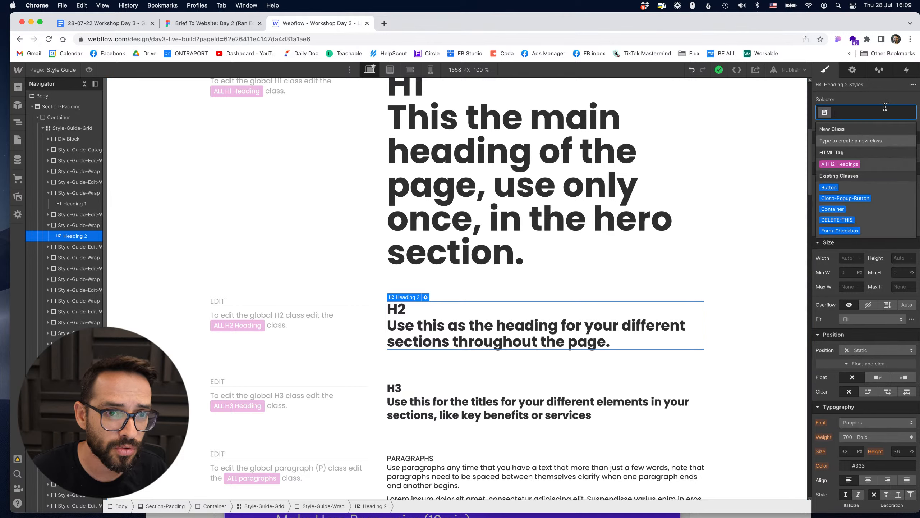
{"action": "left_click", "coordinate": [834, 165]}
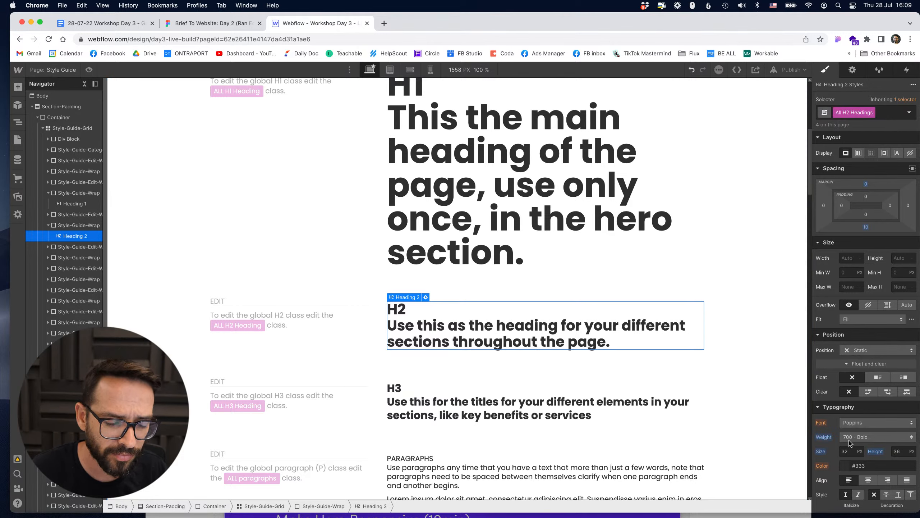
{"action": "left_click", "coordinate": [849, 453]}
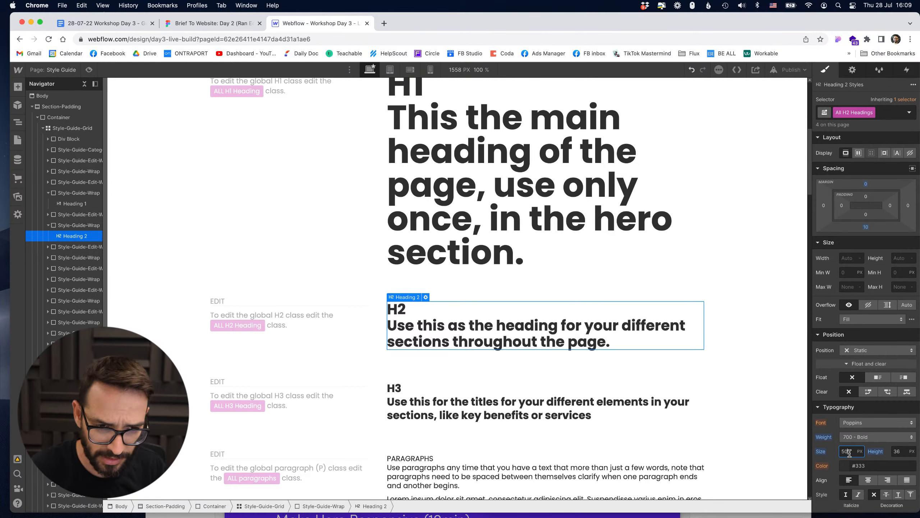
{"action": "type", "text": "50"}
{"action": "left_click", "coordinate": [898, 451]}
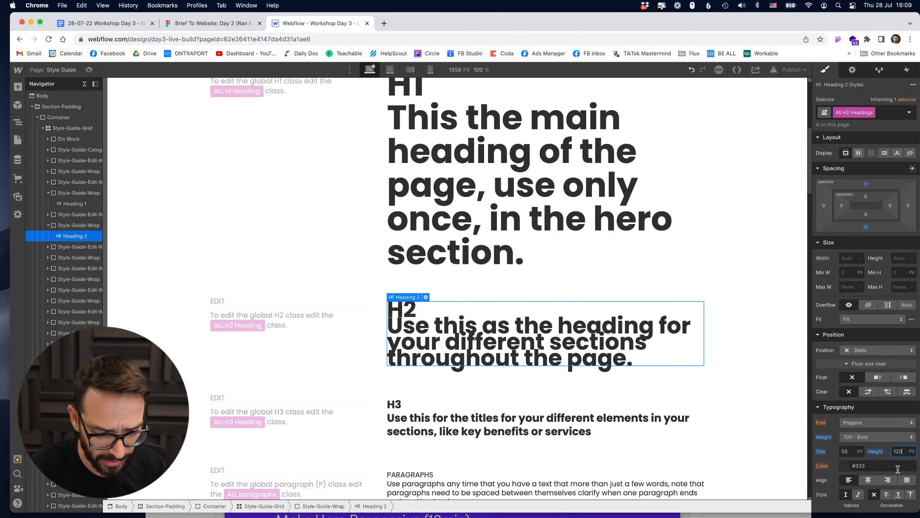
{"action": "type", "text": "120%"}
{"action": "key", "text": "Return"}
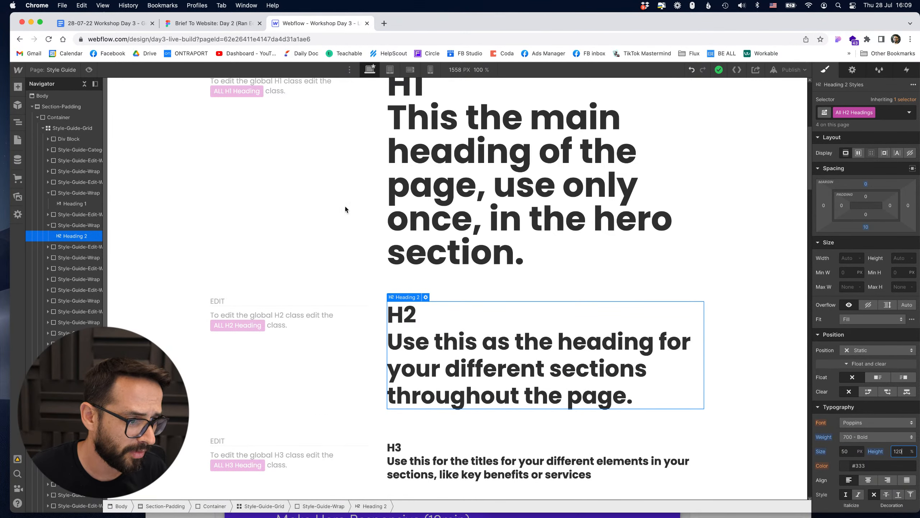
{"action": "left_click", "coordinate": [278, 162]}
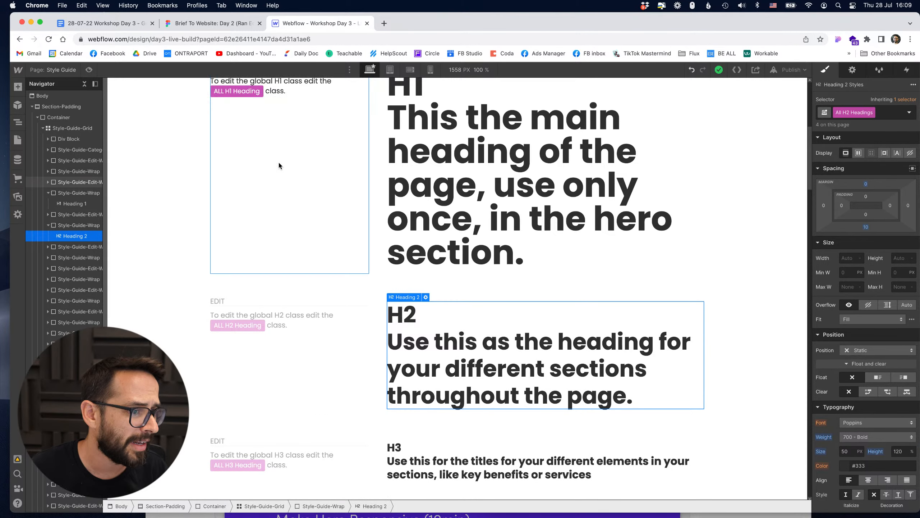
- Select the H3 sample heading, inspect the "About PlanCo" and "Exclusive to PlanCo" label styles in the Figma design, and return to Webflow
{"action": "left_click", "coordinate": [391, 445]}
{"action": "left_click", "coordinate": [212, 23]}
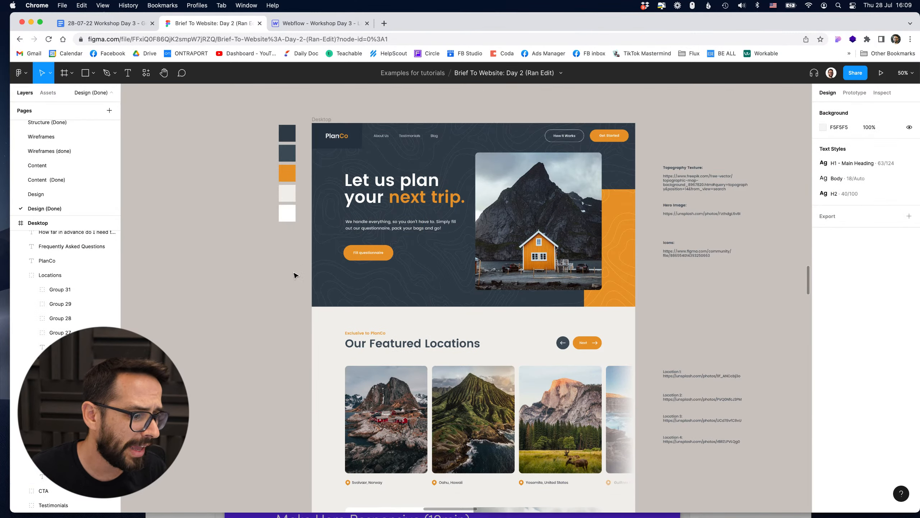
{"action": "scroll", "coordinate": [295, 275], "scroll_direction": "down", "scroll_amount": 5}
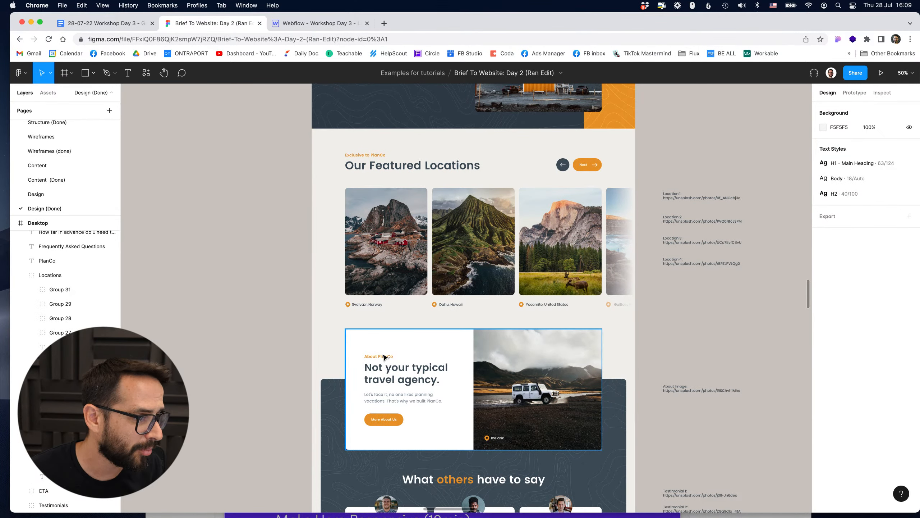
{"action": "double_click", "coordinate": [378, 359]}
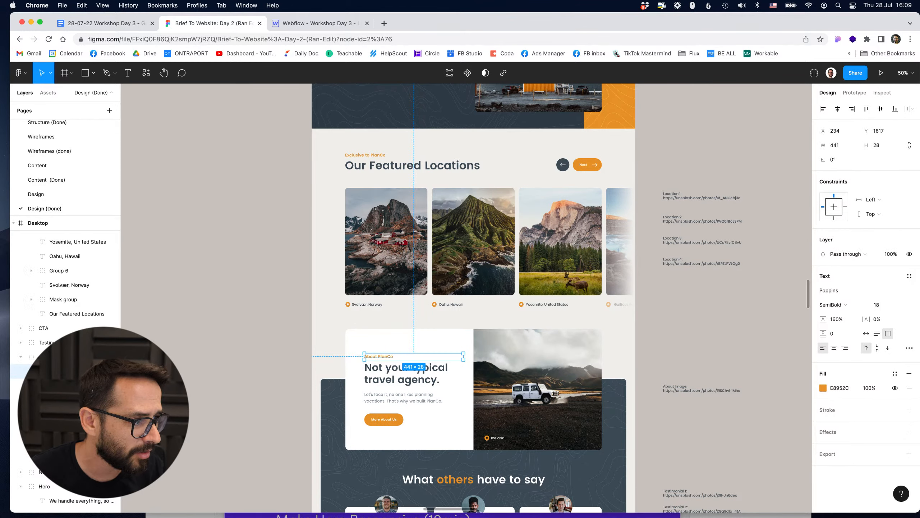
{"action": "left_click", "coordinate": [359, 156]}
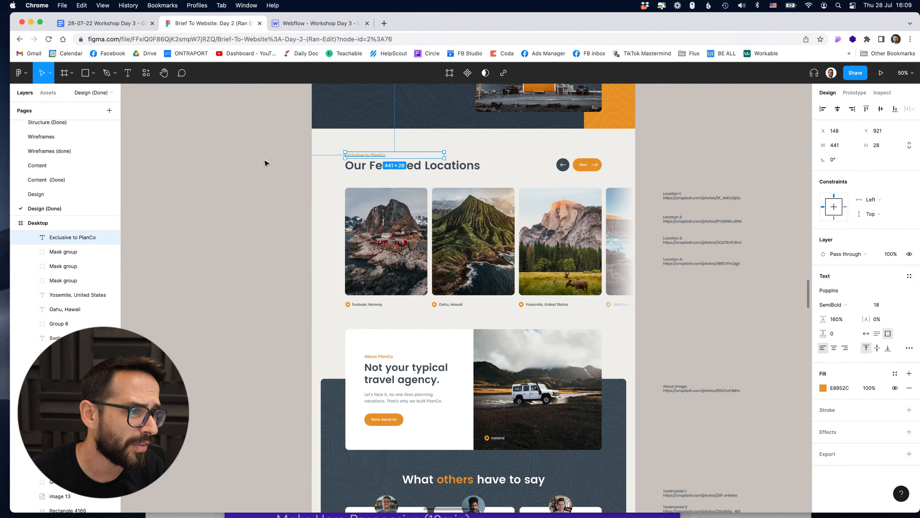
{"action": "scroll", "coordinate": [254, 217], "scroll_direction": "up", "scroll_amount": 3}
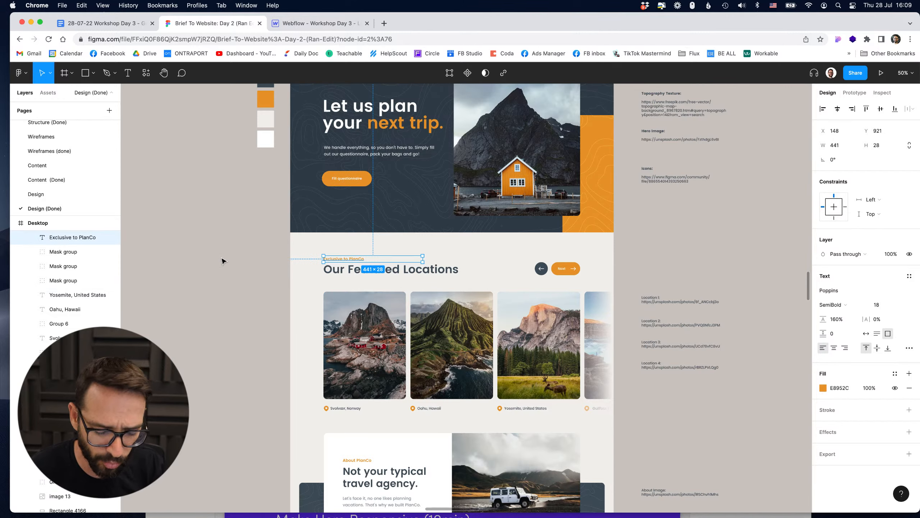
{"action": "key", "text": "shift+0"}
{"action": "left_click_drag", "start_coordinate": [160, 218], "coordinate": [240, 245]}
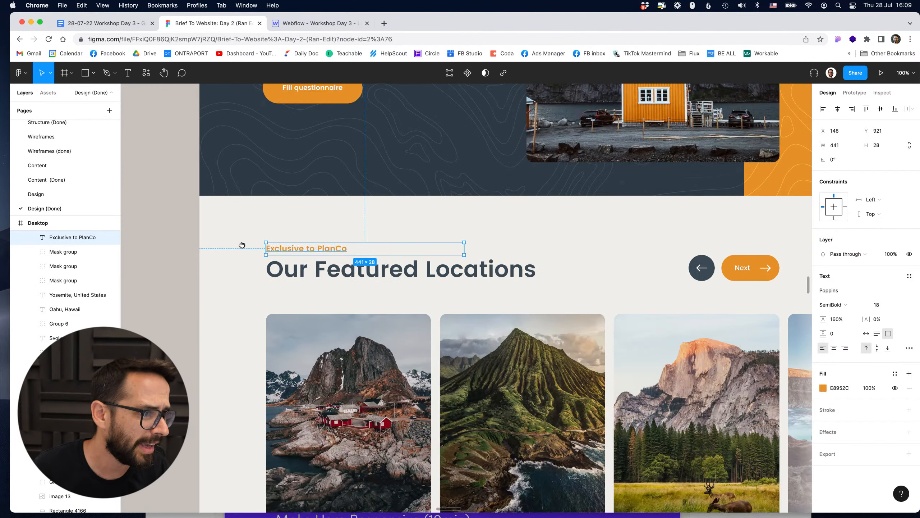
{"action": "key", "text": "minus"}
{"action": "key", "text": "minus"}
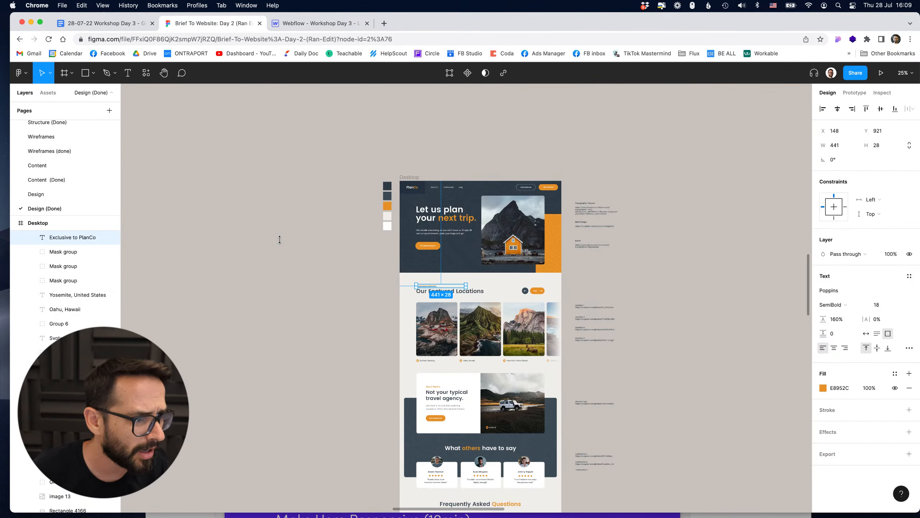
{"action": "key", "text": "plus"}
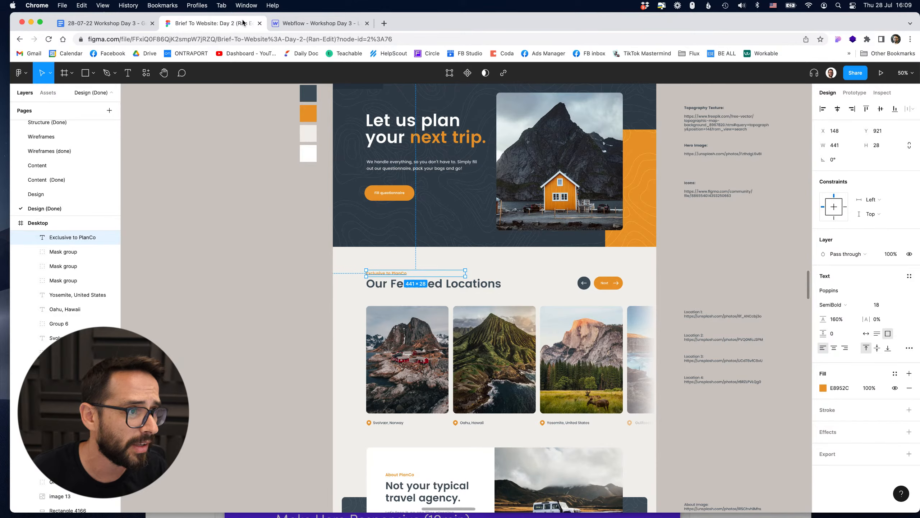
{"action": "left_click", "coordinate": [318, 23]}
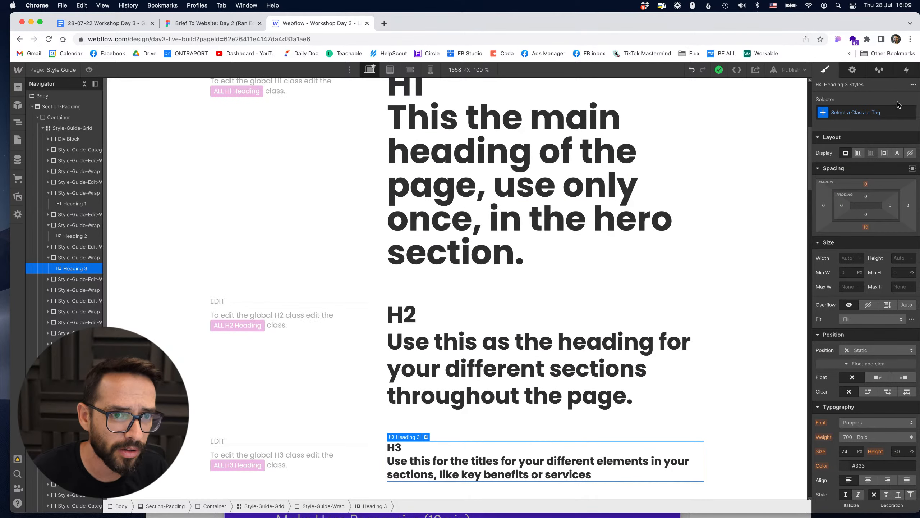
- Set the All H3 Headings tag to a font size of 18 px and a line height of 120%
{"action": "left_click", "coordinate": [879, 113]}
{"action": "left_click", "coordinate": [836, 164]}
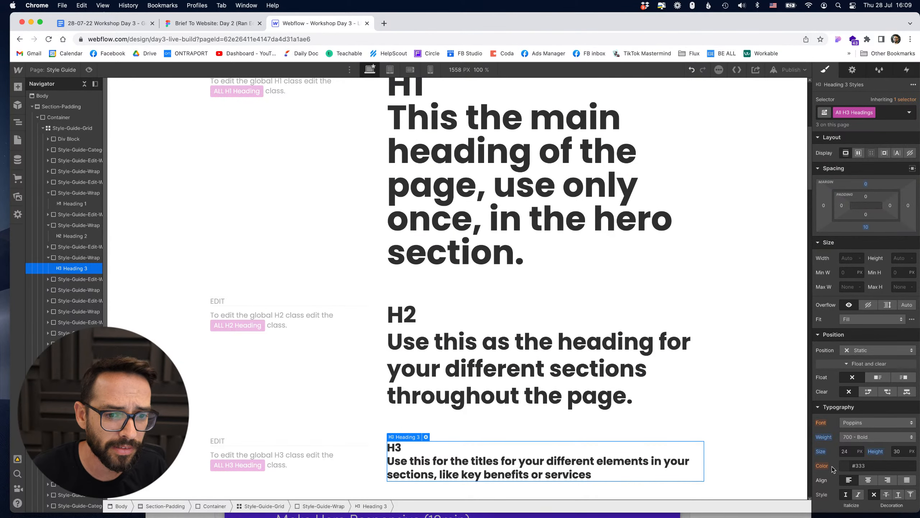
{"action": "left_click", "coordinate": [846, 451]}
{"action": "type", "text": "18"}
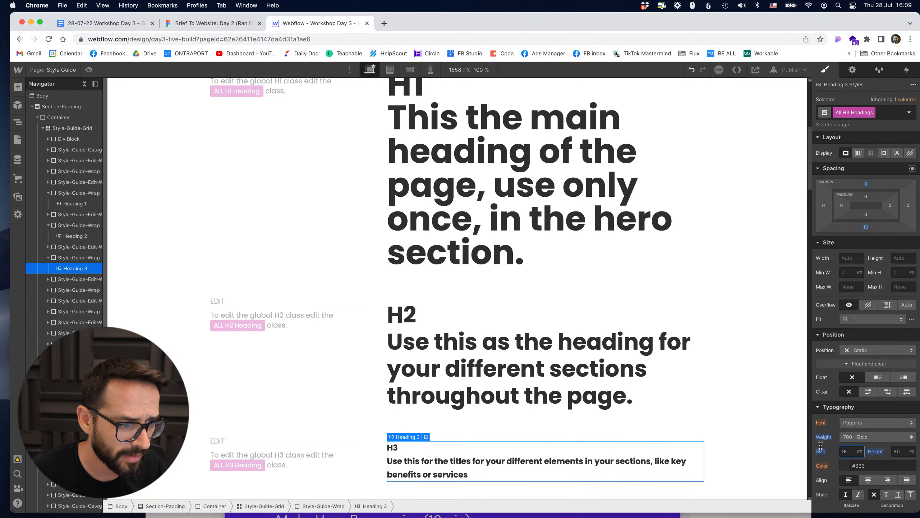
{"action": "left_click", "coordinate": [900, 452]}
{"action": "type", "text": "120%"}
{"action": "key", "text": "Return"}
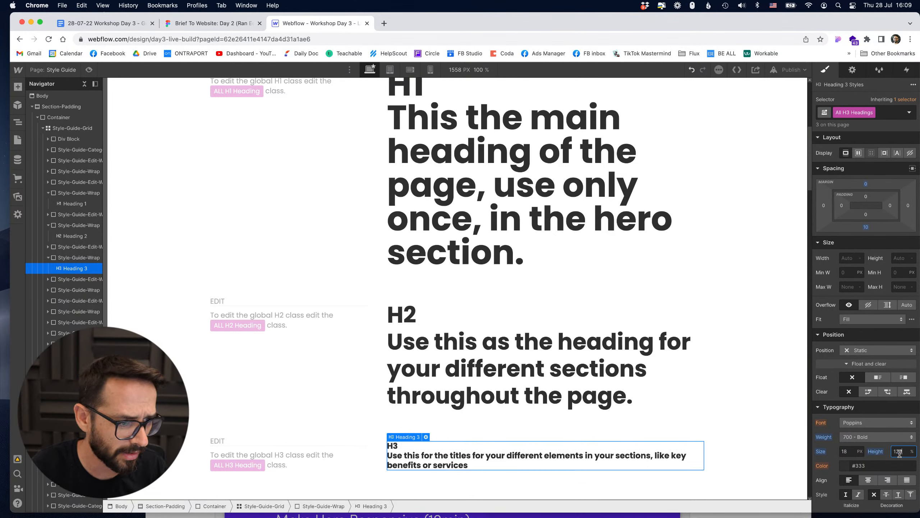
{"action": "left_click", "coordinate": [743, 354]}
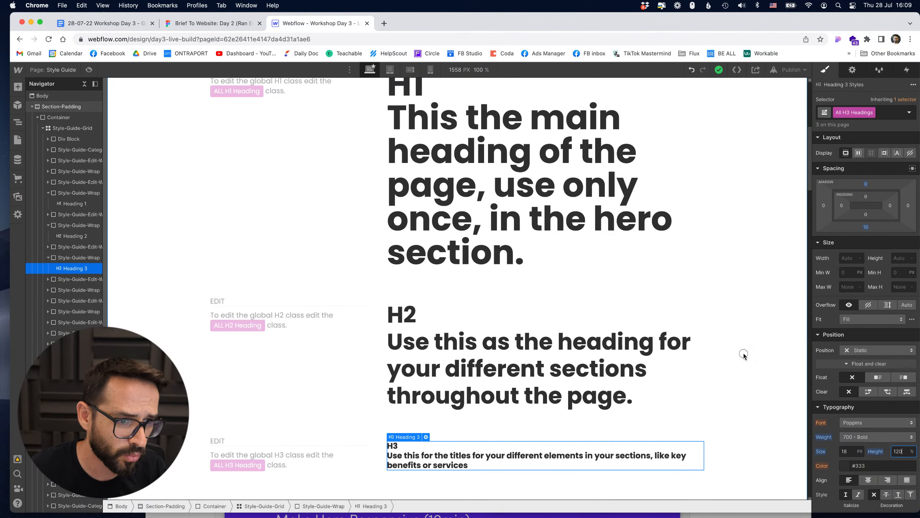
- Review the style guide's paragraph samples, consult the Figma design, and return to the Webflow style guide
{"action": "scroll", "coordinate": [647, 312], "scroll_direction": "down", "scroll_amount": 3}
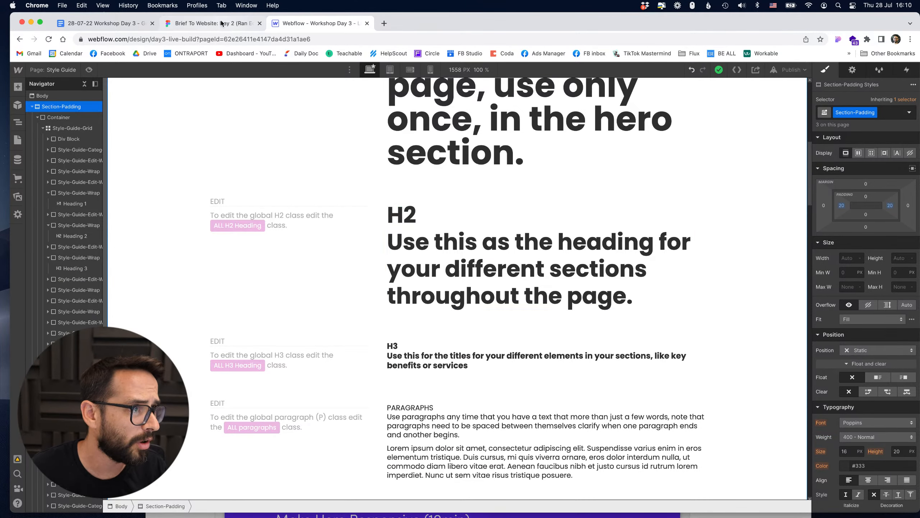
{"action": "scroll", "coordinate": [400, 286], "scroll_direction": "down", "scroll_amount": 3}
{"action": "left_click", "coordinate": [439, 330]}
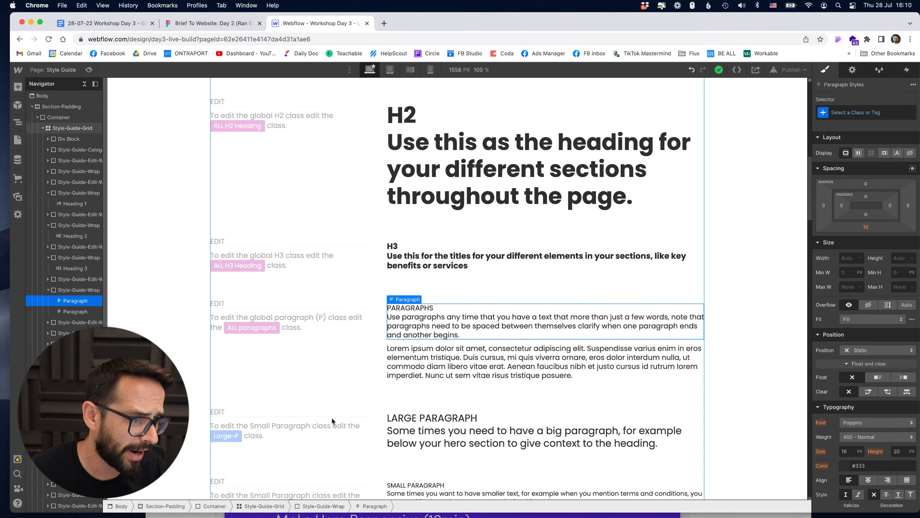
{"action": "left_click", "coordinate": [326, 368]}
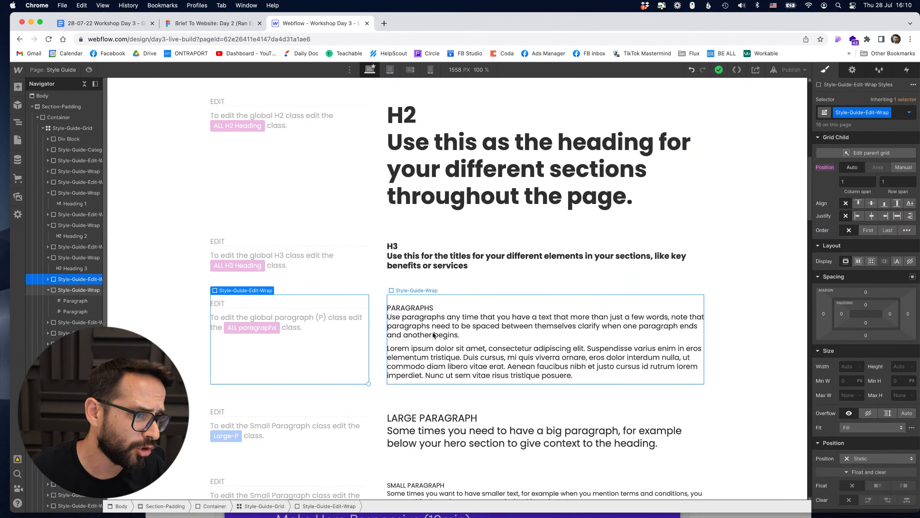
{"action": "left_click", "coordinate": [197, 23]}
{"action": "left_click", "coordinate": [326, 28]}
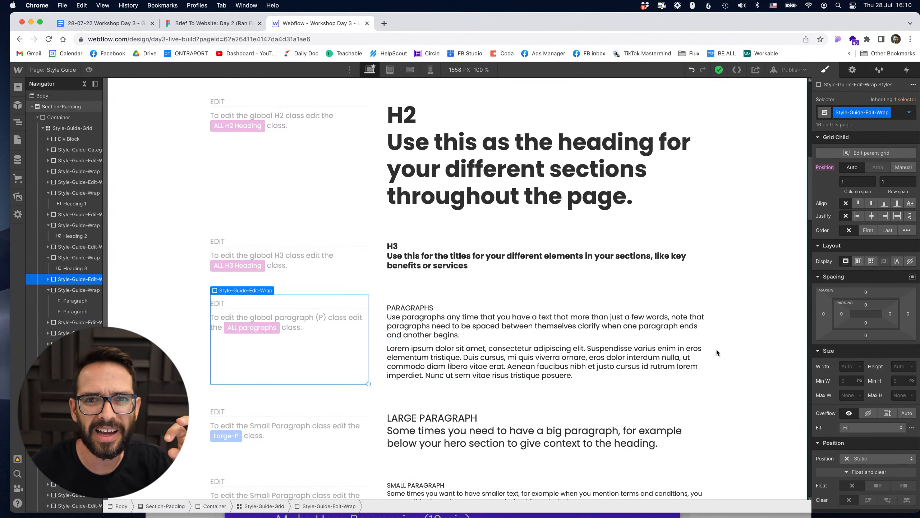
- Set the All Paragraphs tag to a line height of 145%
{"action": "left_click", "coordinate": [533, 329]}
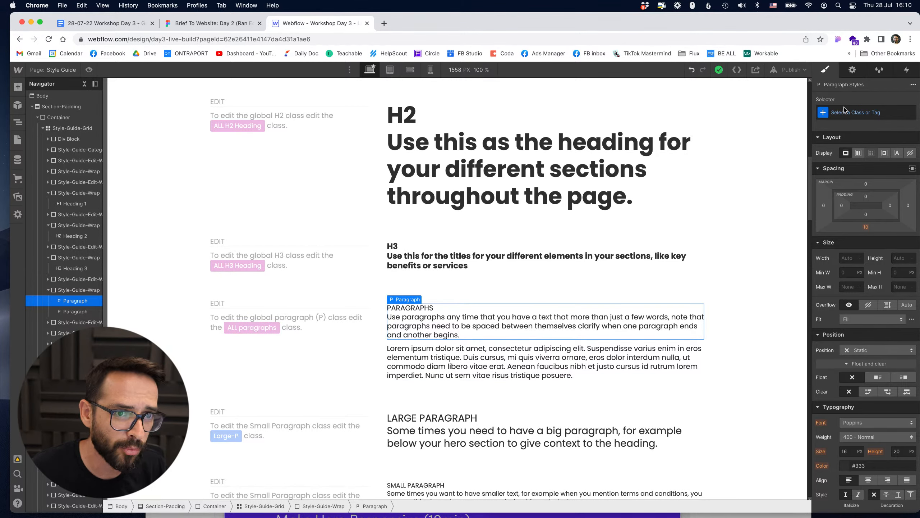
{"action": "left_click", "coordinate": [845, 109]}
{"action": "left_click", "coordinate": [847, 167]}
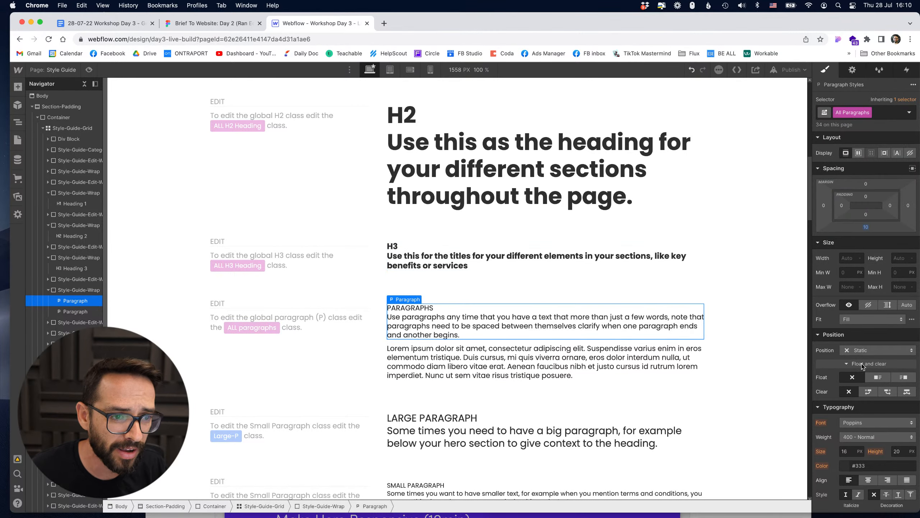
{"action": "left_click", "coordinate": [897, 451]}
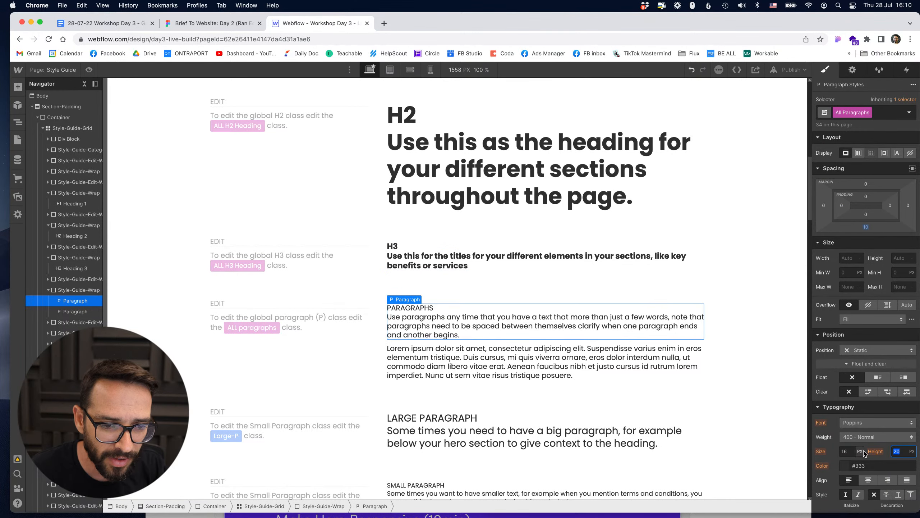
{"action": "type", "text": "120"}
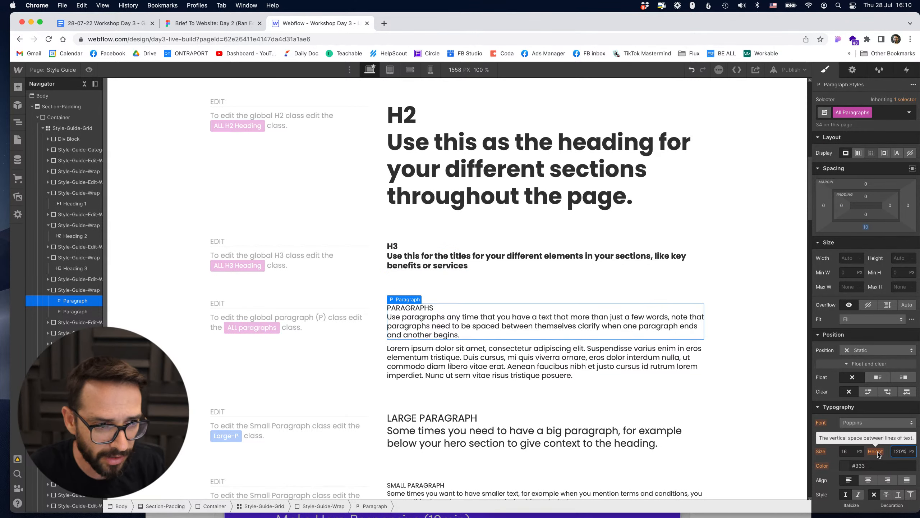
{"action": "type", "text": "%"}
{"action": "key", "text": "Return"}
{"action": "key", "text": "Up"}
{"action": "key", "text": "Up"}
{"action": "key", "text": "Up"}
{"action": "key", "text": "Up"}
{"action": "key", "text": "Up"}
{"action": "key", "text": "Up"}
{"action": "key", "text": "Up"}
{"action": "key", "text": "Up"}
{"action": "key", "text": "Up"}
{"action": "key", "text": "Up"}
{"action": "key", "text": "Up"}
{"action": "key", "text": "Up"}
{"action": "key", "text": "Up"}
{"action": "key", "text": "Up"}
{"action": "key", "text": "Up"}
{"action": "key", "text": "Up"}
{"action": "key", "text": "Up"}
{"action": "key", "text": "Up"}
{"action": "key", "text": "Up"}
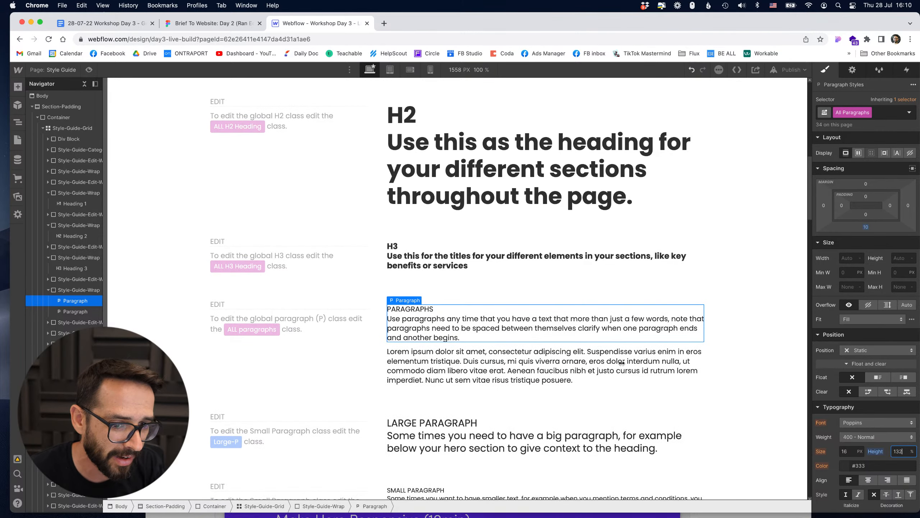
{"action": "key", "text": "Up"}
{"action": "key", "text": "Up"}
{"action": "key", "text": "Up"}
{"action": "key", "text": "Up"}
{"action": "key", "text": "Up"}
{"action": "key", "text": "Up"}
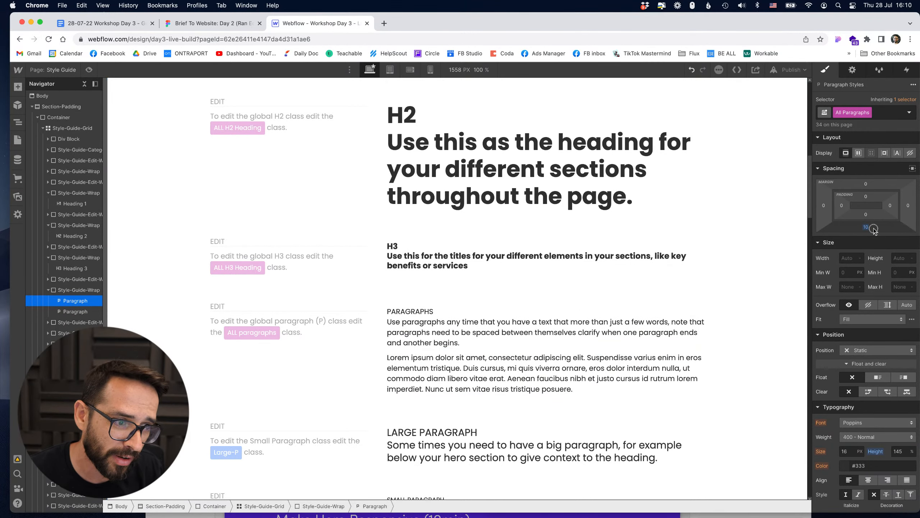
- Set the All Paragraphs tag's bottom margin to 24 px
{"action": "left_click_drag", "start_coordinate": [868, 227], "coordinate": [874, 233]}
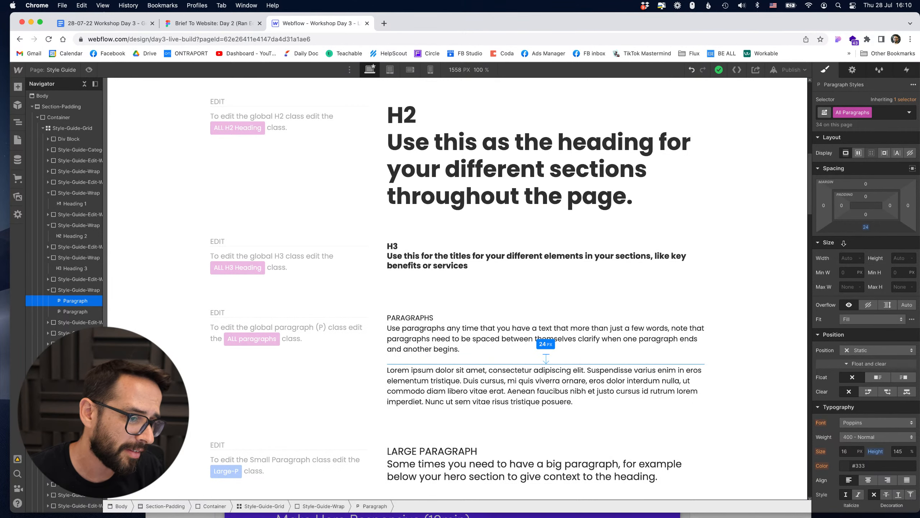
{"action": "left_click", "coordinate": [736, 302]}
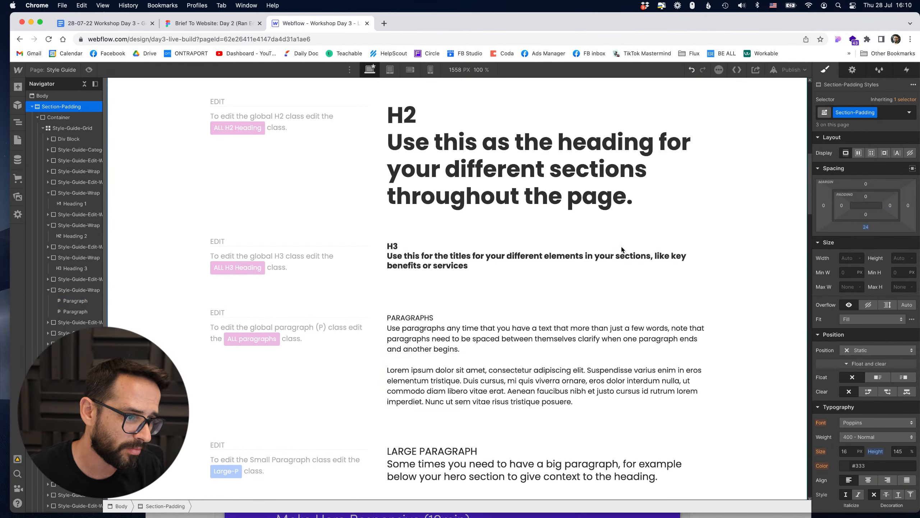
{"action": "scroll", "coordinate": [442, 273], "scroll_direction": "down", "scroll_amount": 3}
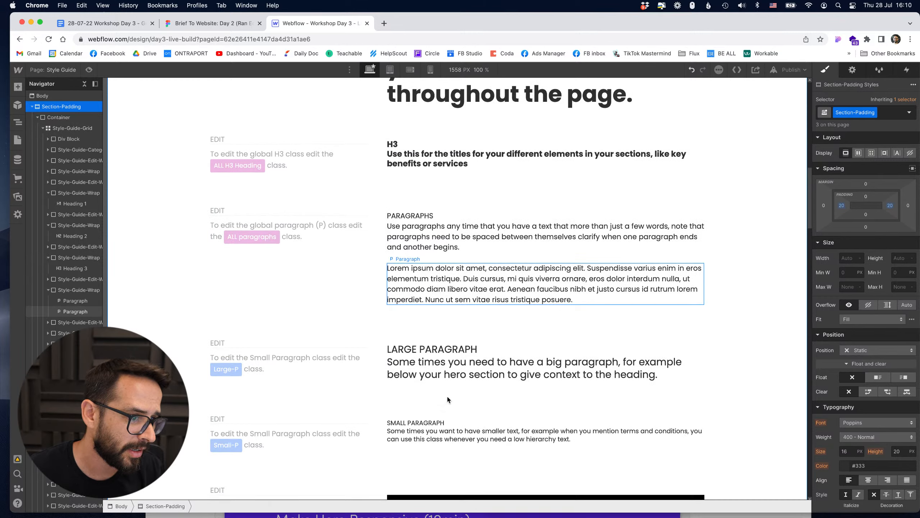
- Inspect the text styles of the hero paragraph and the first location label in the Figma design, and return to the Webflow style guide
{"action": "left_click", "coordinate": [212, 23]}
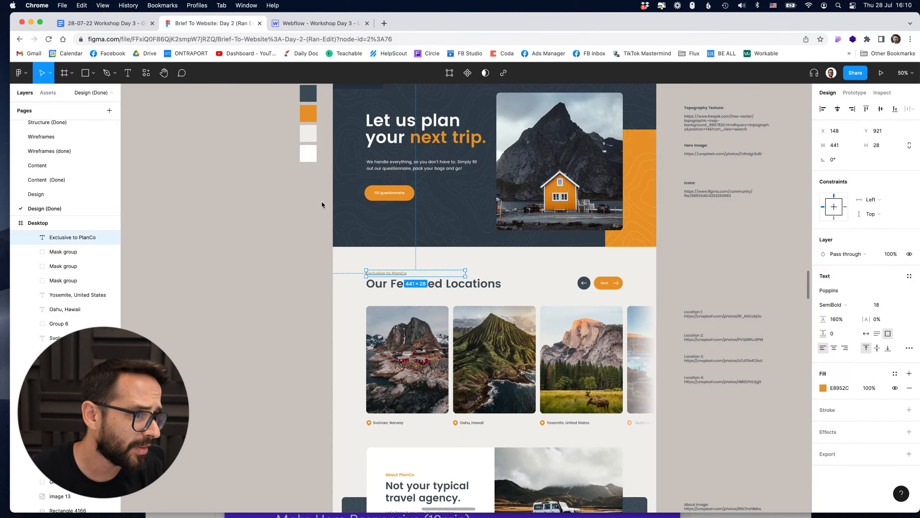
{"action": "left_click", "coordinate": [436, 163]}
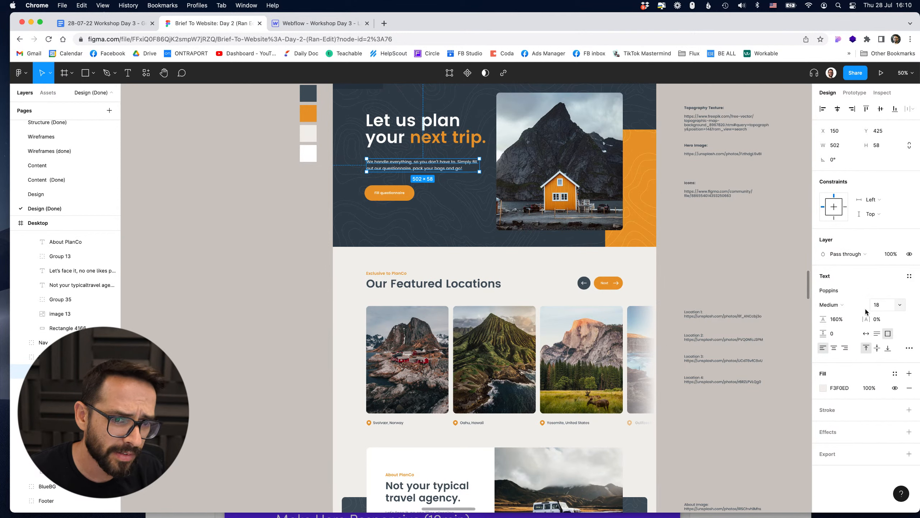
{"action": "left_click", "coordinate": [294, 310]}
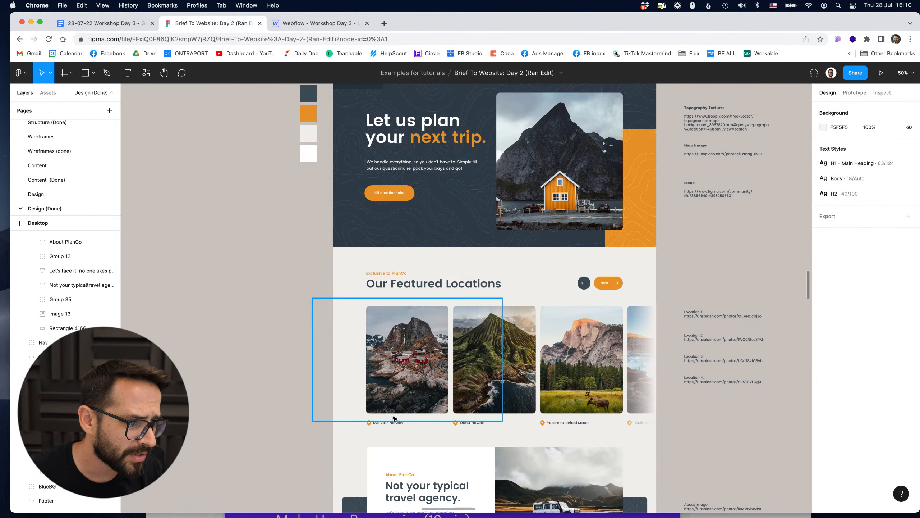
{"action": "left_click", "coordinate": [394, 423], "text": "super"}
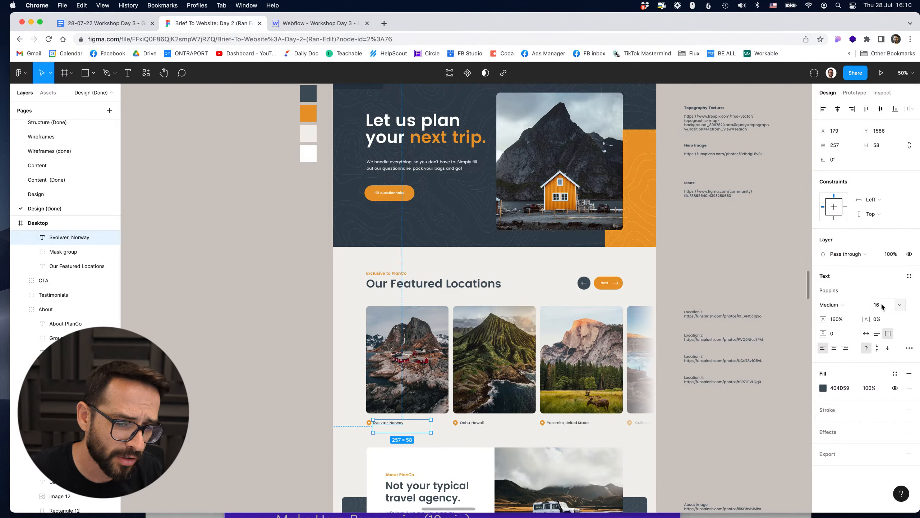
{"action": "left_click", "coordinate": [433, 169], "text": "super"}
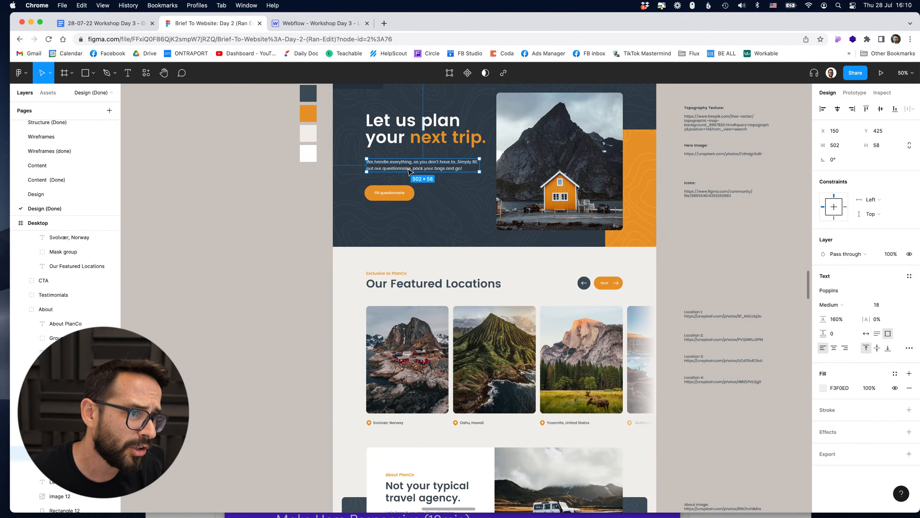
{"action": "left_click", "coordinate": [321, 25]}
{"action": "left_click", "coordinate": [458, 278]}
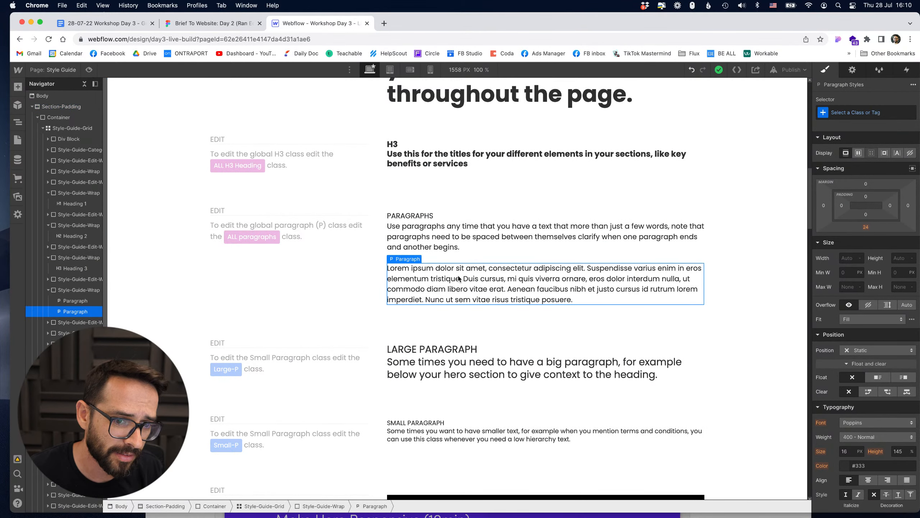
- Set the Large-P class to a font size of 18 px and a line height of 130%
{"action": "left_click", "coordinate": [437, 361]}
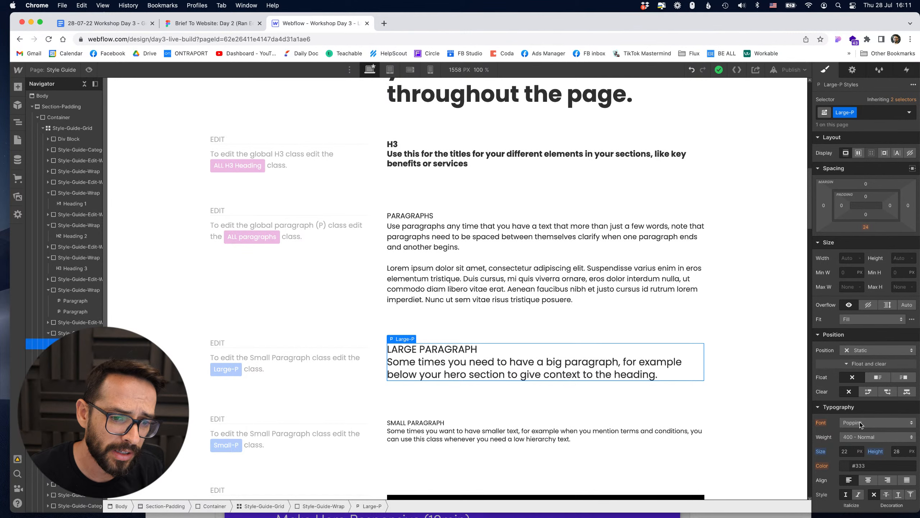
{"action": "left_click", "coordinate": [846, 451]}
{"action": "type", "text": "18"}
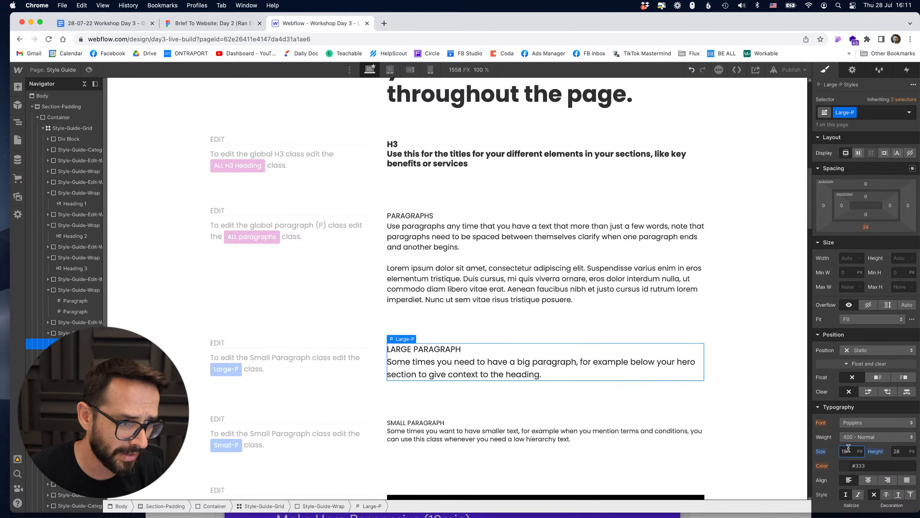
{"action": "left_click", "coordinate": [897, 451]}
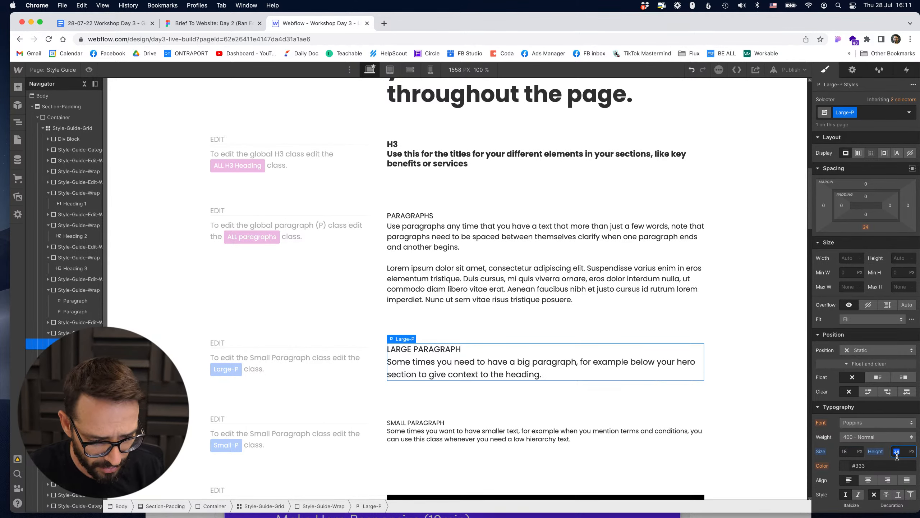
{"action": "key", "text": "Return"}
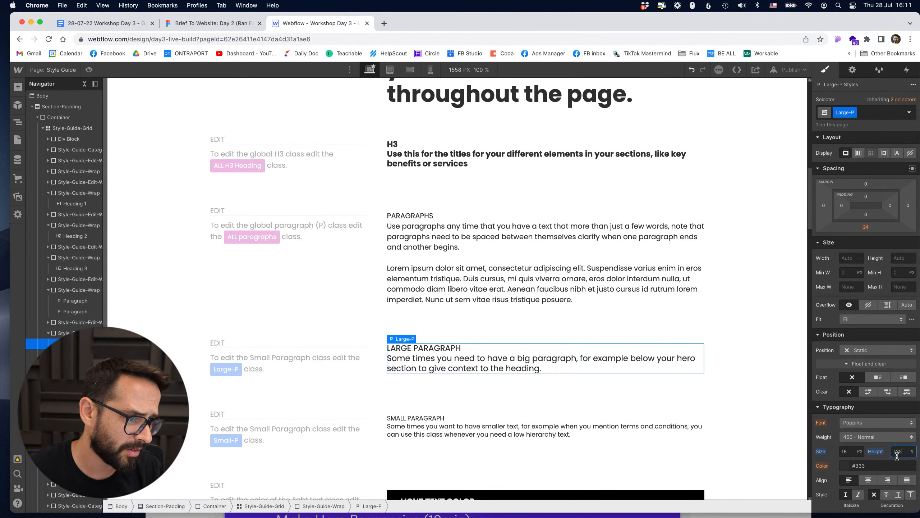
{"action": "key", "text": "Up"}
{"action": "key", "text": "Up"}
{"action": "key", "text": "Up"}
{"action": "key", "text": "Up"}
{"action": "key", "text": "Up"}
{"action": "key", "text": "Return"}
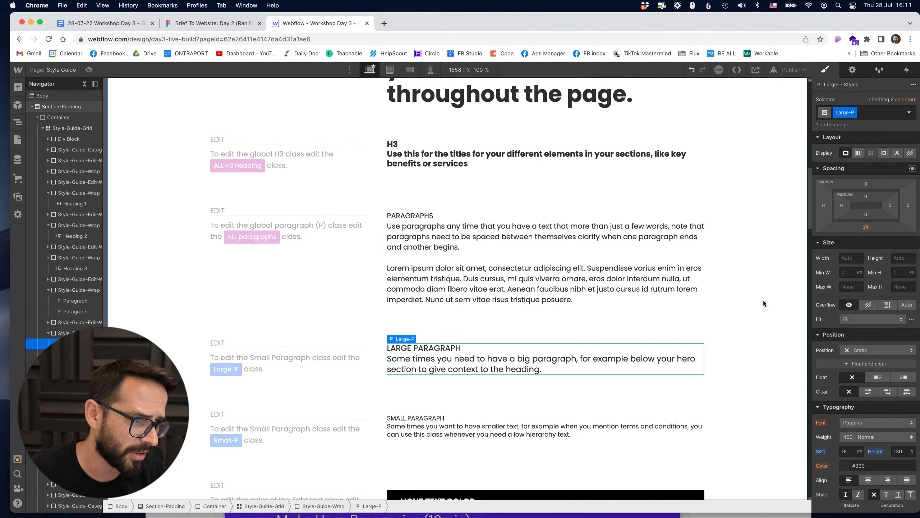
- Select the light text color sample heading in the style guide
{"action": "scroll", "coordinate": [763, 303], "scroll_direction": "down", "scroll_amount": 5}
{"action": "left_click", "coordinate": [420, 298]}
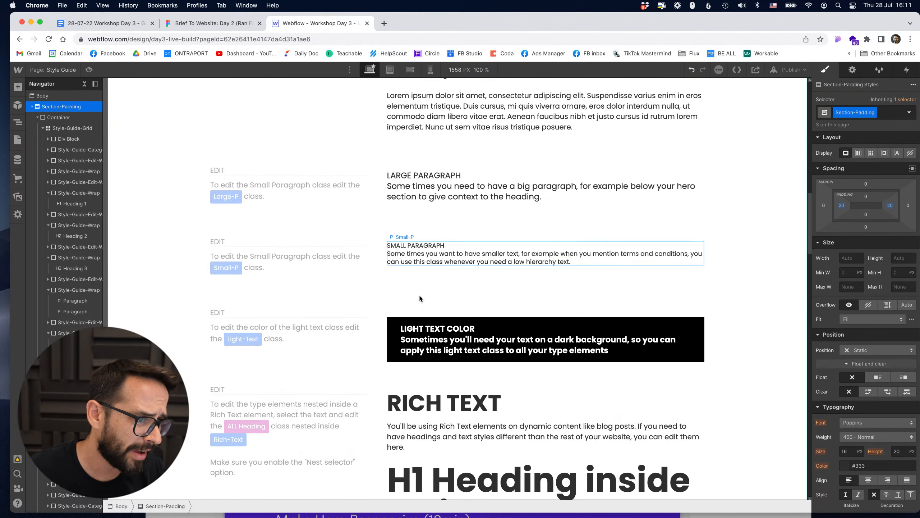
{"action": "scroll", "coordinate": [420, 298], "scroll_direction": "down", "scroll_amount": 1}
{"action": "left_click", "coordinate": [447, 284]}
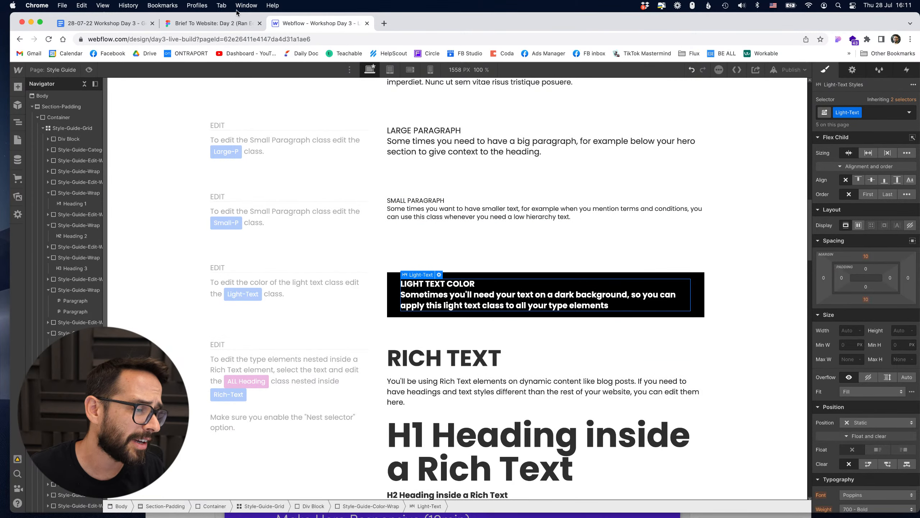
- Review the colored text across the sections of the Figma design and return to the Webflow style guide
{"action": "left_click", "coordinate": [212, 23]}
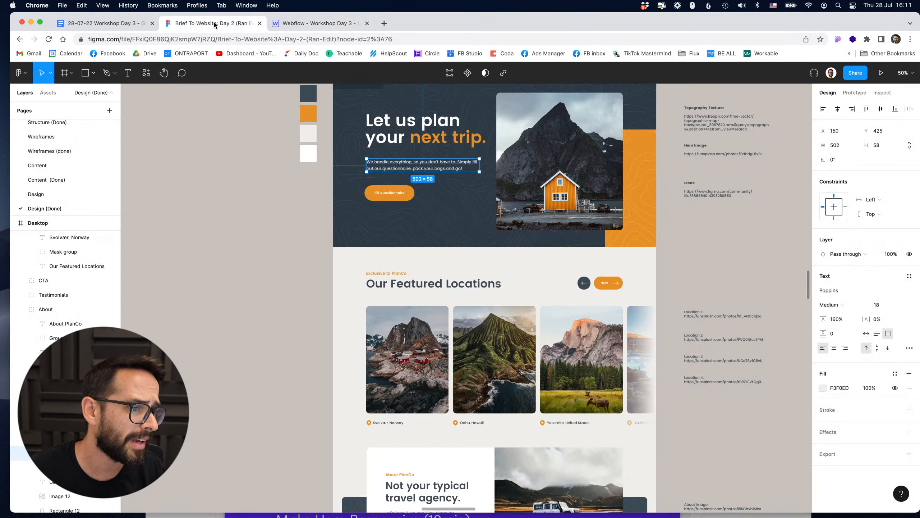
{"action": "scroll", "coordinate": [496, 326], "scroll_direction": "down", "scroll_amount": 2}
{"action": "scroll", "coordinate": [496, 327], "scroll_direction": "down", "scroll_amount": 8}
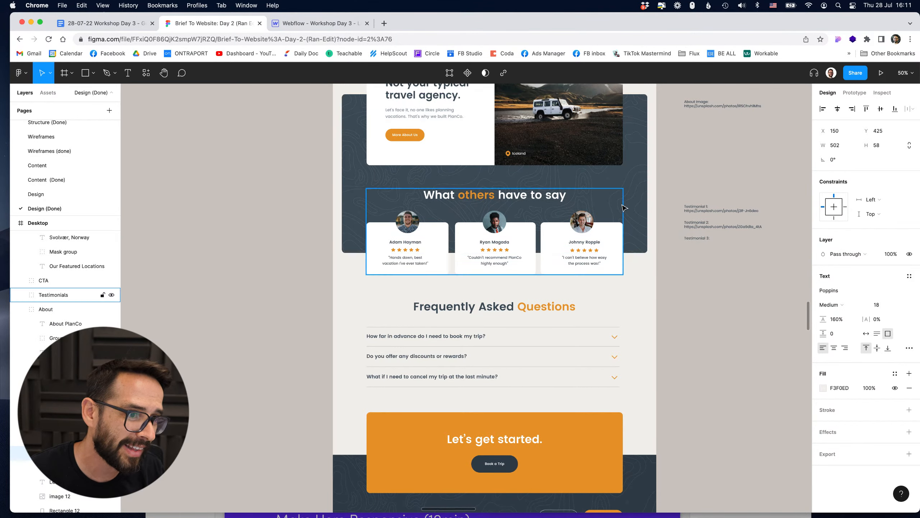
{"action": "scroll", "coordinate": [603, 206], "scroll_direction": "up", "scroll_amount": 2}
{"action": "scroll", "coordinate": [604, 206], "scroll_direction": "up", "scroll_amount": 8}
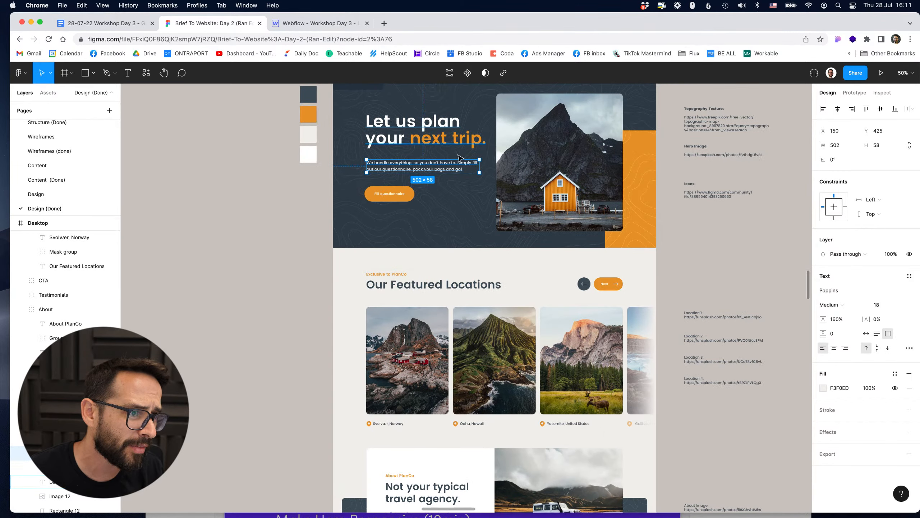
{"action": "left_click", "coordinate": [324, 23]}
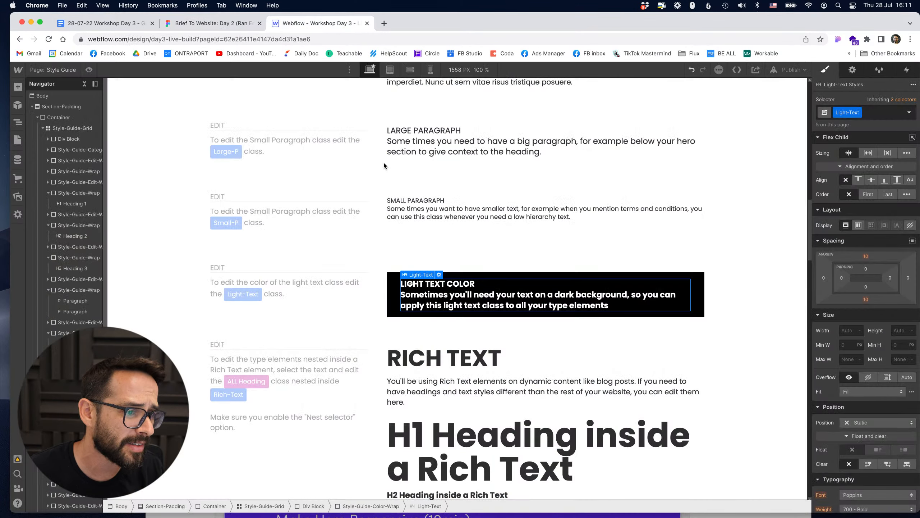
- Rename the Light-Text class as Orange-Text
{"action": "left_click", "coordinate": [859, 114]}
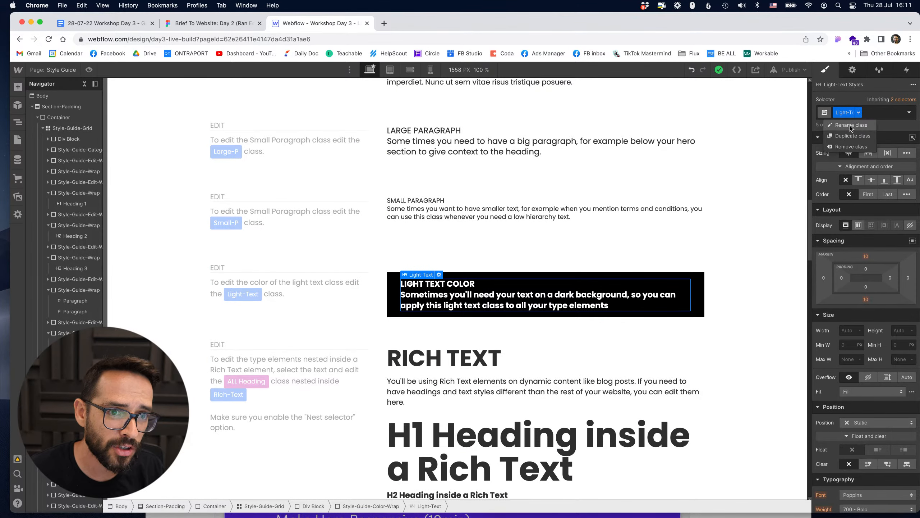
{"action": "left_click", "coordinate": [850, 126]}
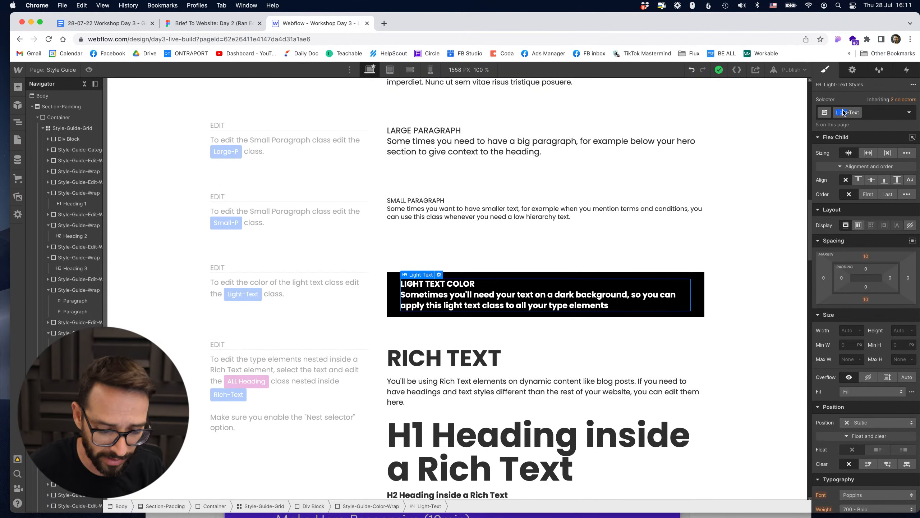
{"action": "type", "text": "Orange"}
{"action": "key", "text": "Return"}
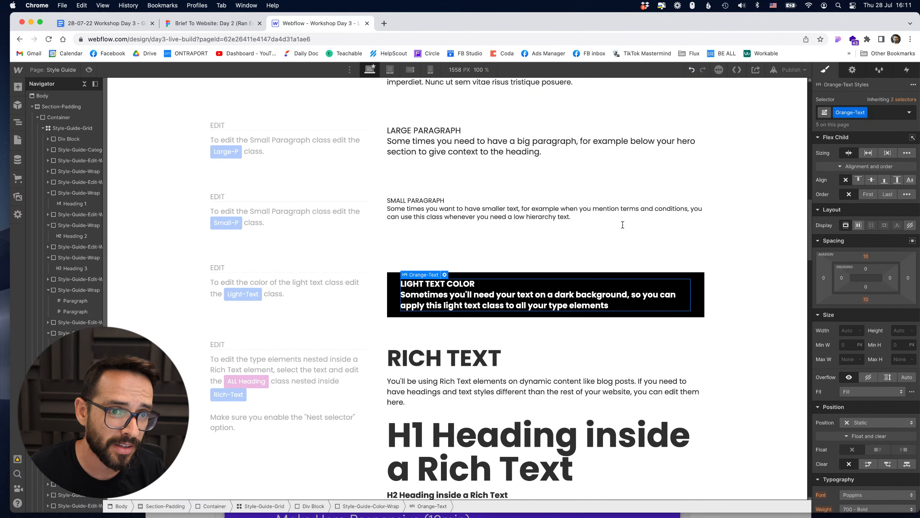
- Select the Dark Color block in the style guide's Color section and open its background color
{"action": "scroll", "coordinate": [537, 243], "scroll_direction": "down", "scroll_amount": 8}
{"action": "scroll", "coordinate": [537, 243], "scroll_direction": "down", "scroll_amount": 6}
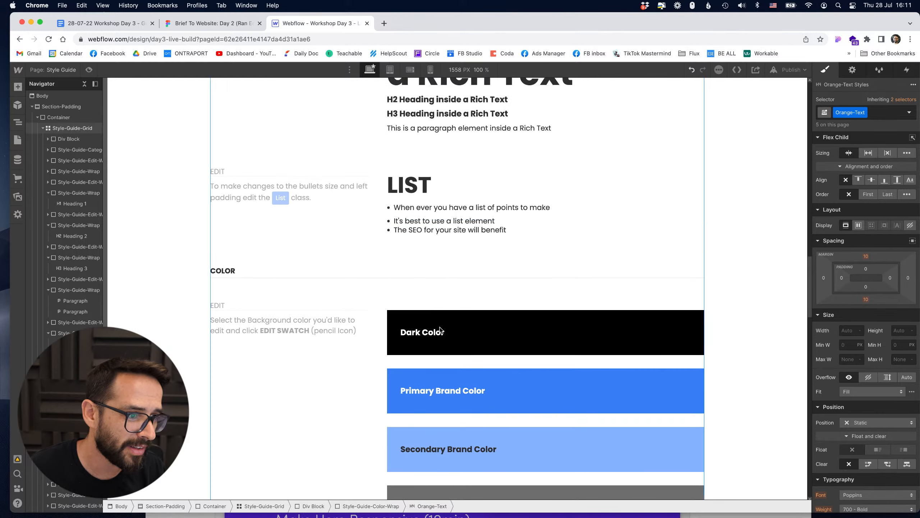
{"action": "scroll", "coordinate": [476, 271], "scroll_direction": "down", "scroll_amount": 3}
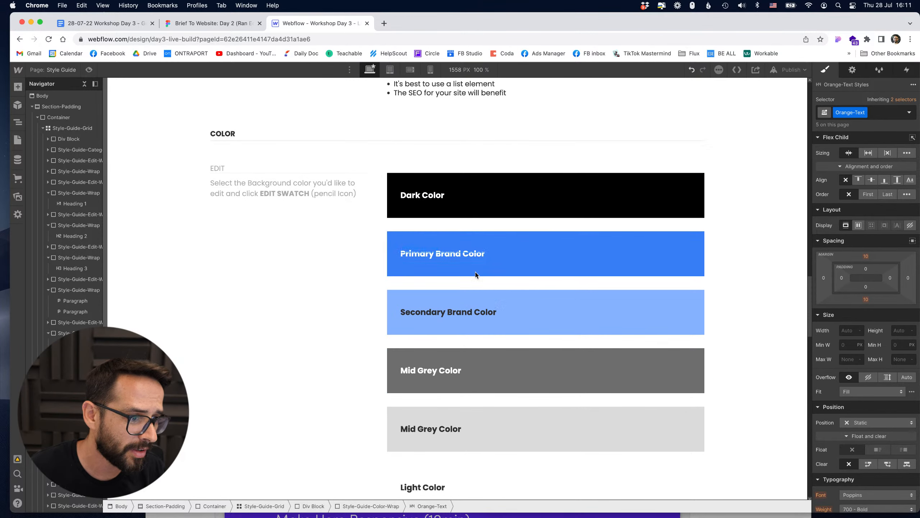
{"action": "left_click", "coordinate": [483, 116]}
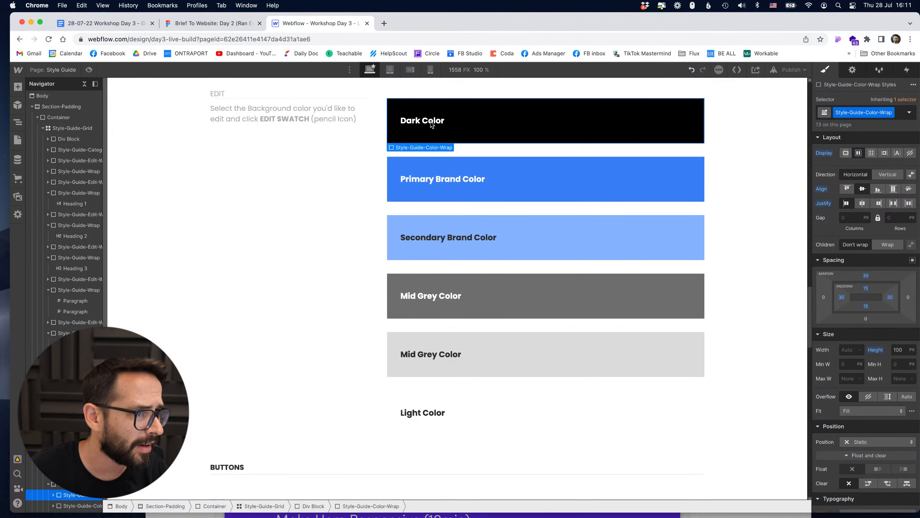
{"action": "scroll", "coordinate": [865, 246], "scroll_direction": "down", "scroll_amount": 3}
{"action": "scroll", "coordinate": [865, 245], "scroll_direction": "down", "scroll_amount": 4}
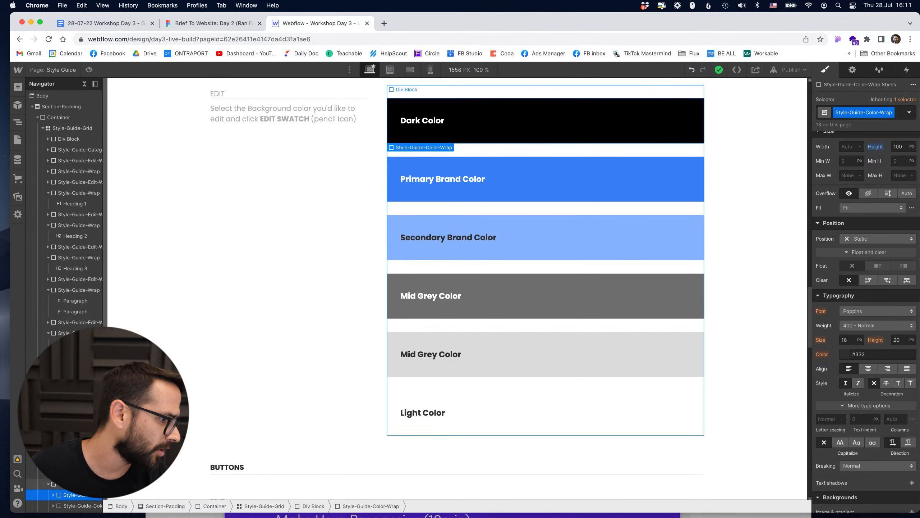
{"action": "left_click", "coordinate": [449, 120]}
{"action": "left_click", "coordinate": [489, 114]}
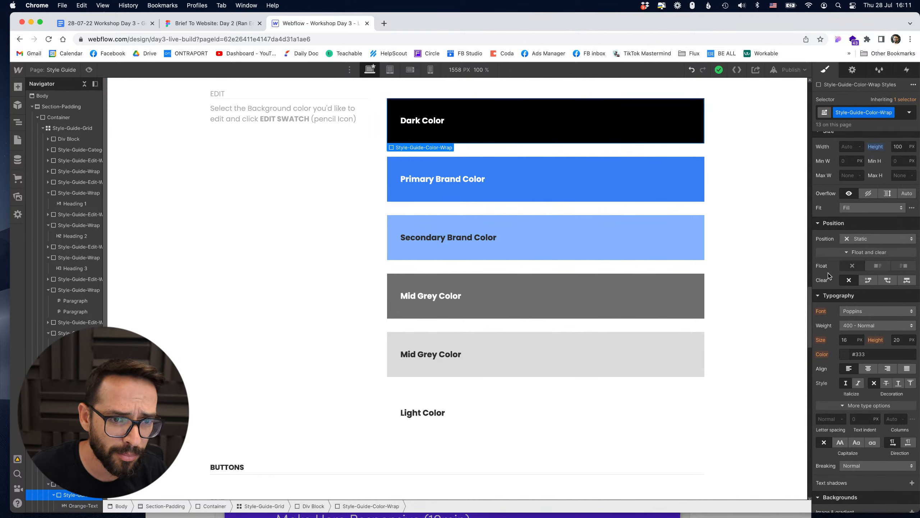
{"action": "scroll", "coordinate": [829, 276], "scroll_direction": "down", "scroll_amount": 5}
{"action": "scroll", "coordinate": [847, 301], "scroll_direction": "down", "scroll_amount": 2}
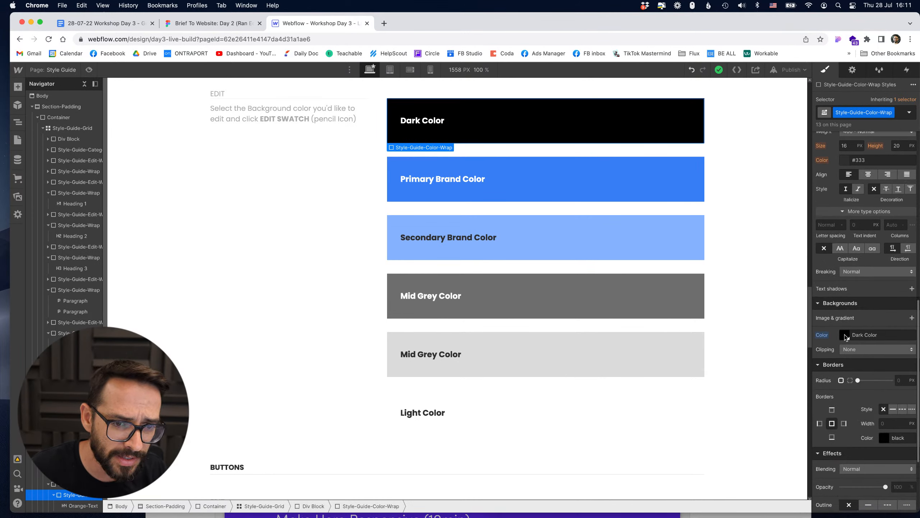
{"action": "left_click", "coordinate": [846, 336]}
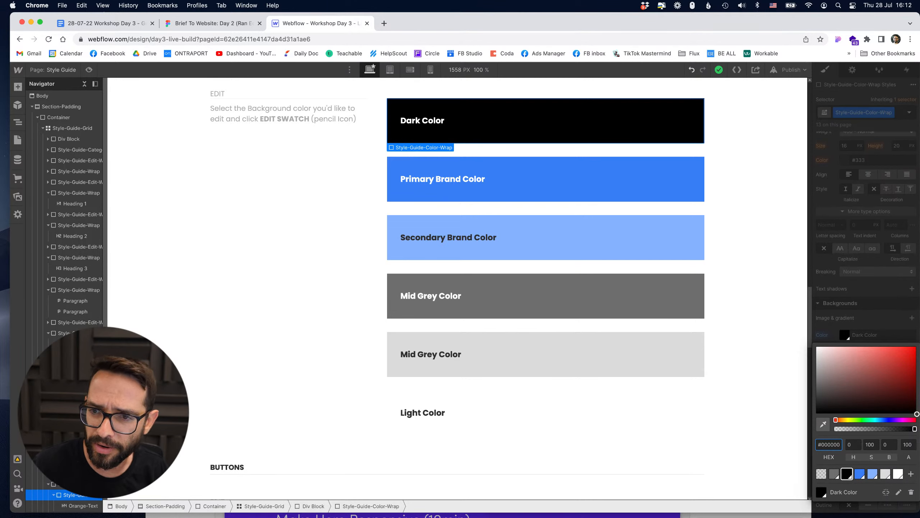
{"action": "key", "text": "super+Tab"}
{"action": "left_click", "coordinate": [520, 253]}
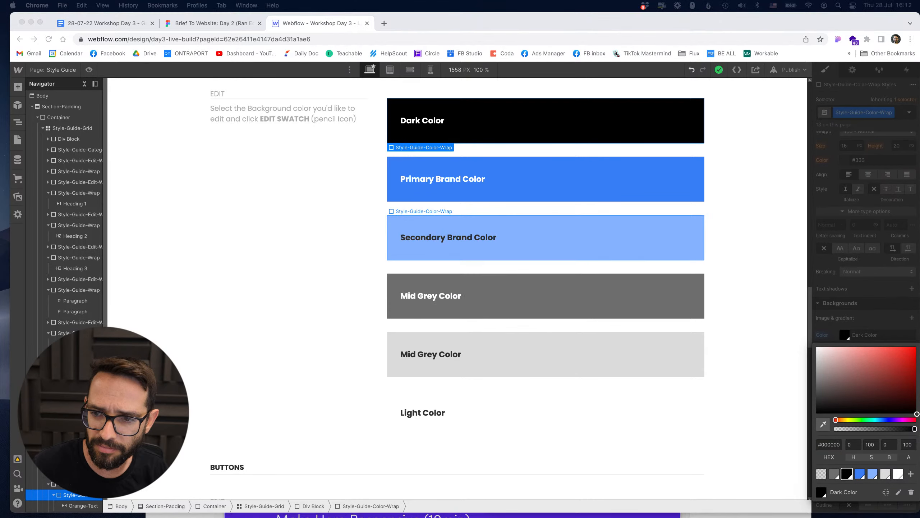
{"action": "key", "text": "super+Tab"}
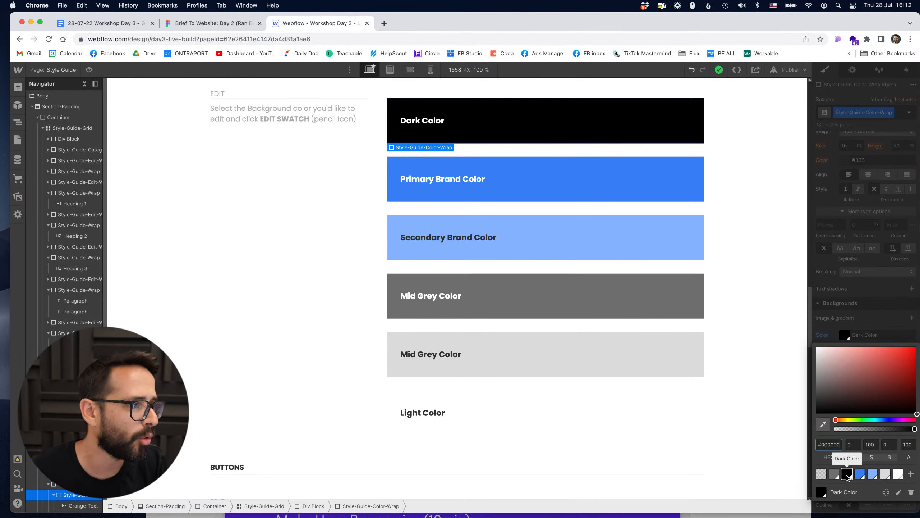
- Edit the Dark Color swatch to #323E49, copied from the darkest palette square in the Figma design, and save it
{"action": "left_click", "coordinate": [900, 493]}
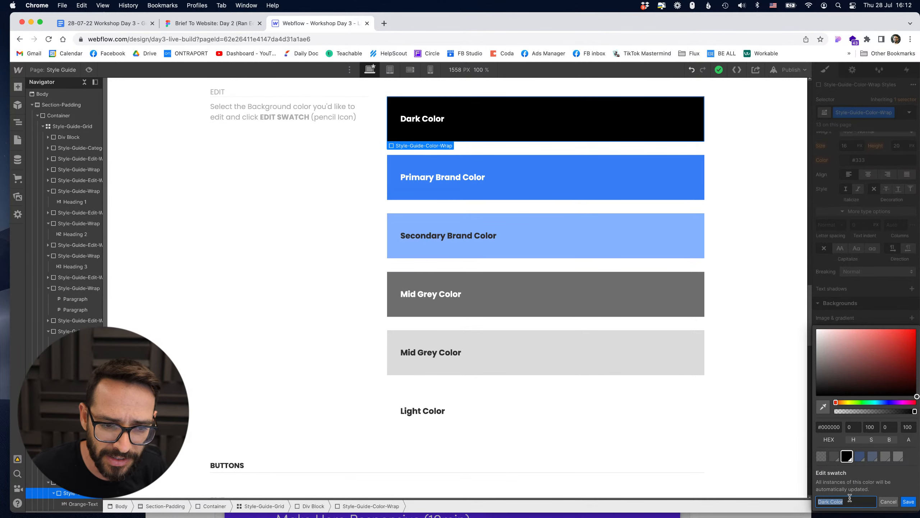
{"action": "left_click", "coordinate": [183, 27]}
{"action": "scroll", "coordinate": [286, 153], "scroll_direction": "up", "scroll_amount": 5}
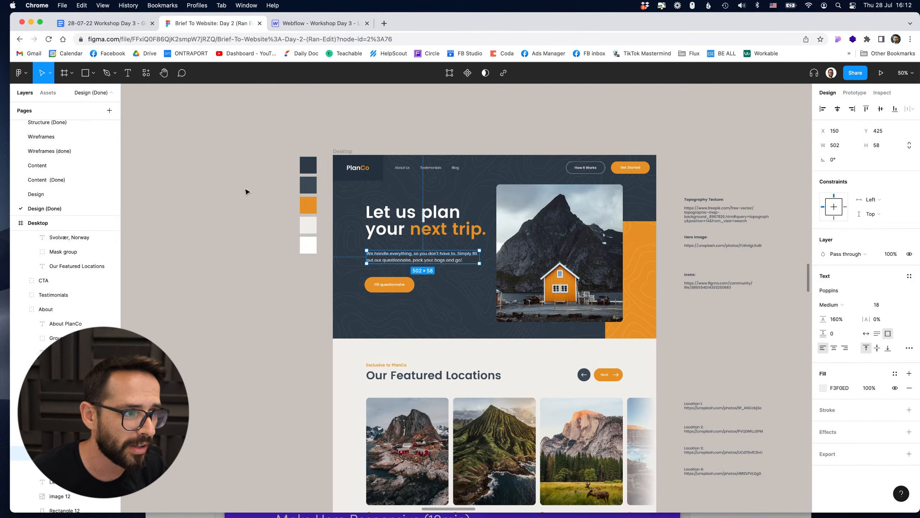
{"action": "left_click", "coordinate": [248, 191]}
{"action": "left_click", "coordinate": [308, 165]}
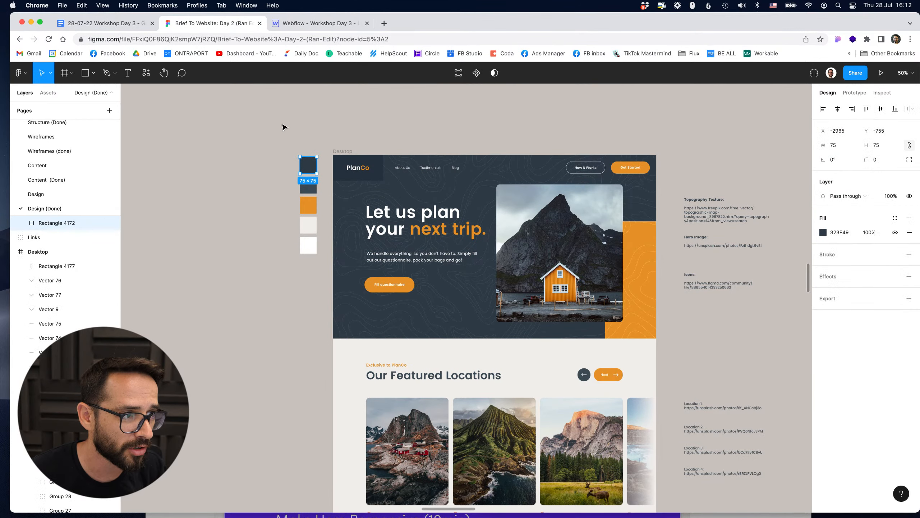
{"action": "left_click", "coordinate": [854, 233]}
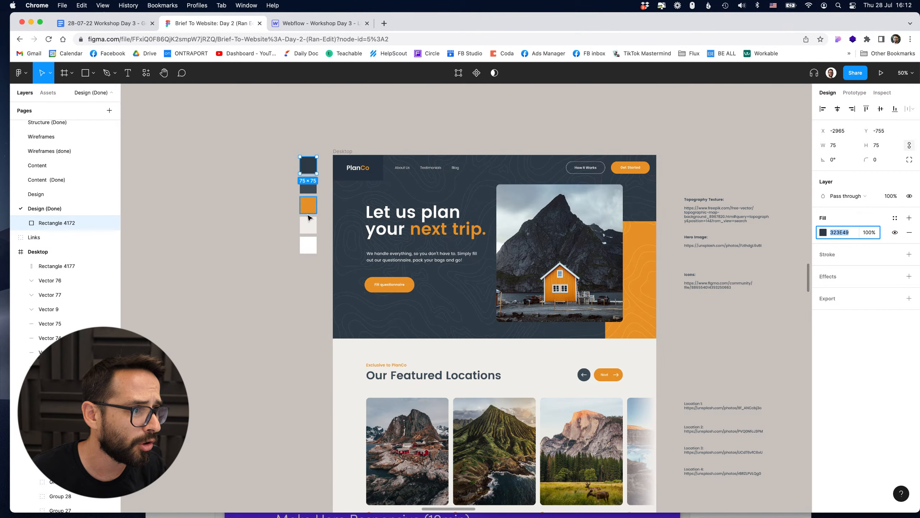
{"action": "left_click", "coordinate": [316, 23]}
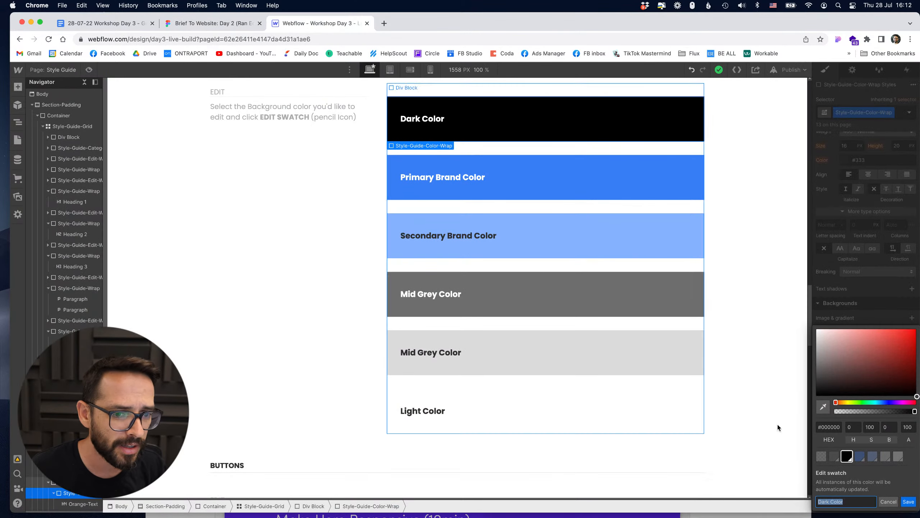
{"action": "left_click", "coordinate": [821, 428]}
{"action": "type", "text": "#323e49"}
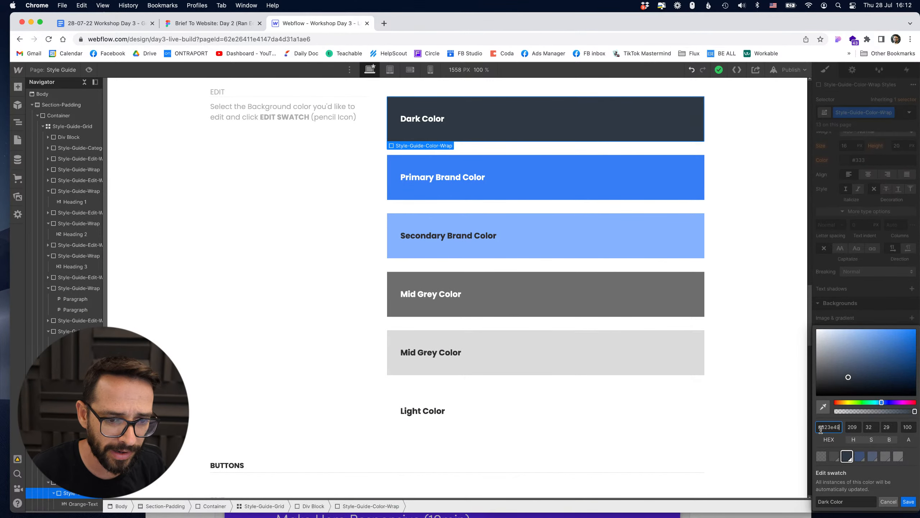
{"action": "left_click", "coordinate": [908, 502]}
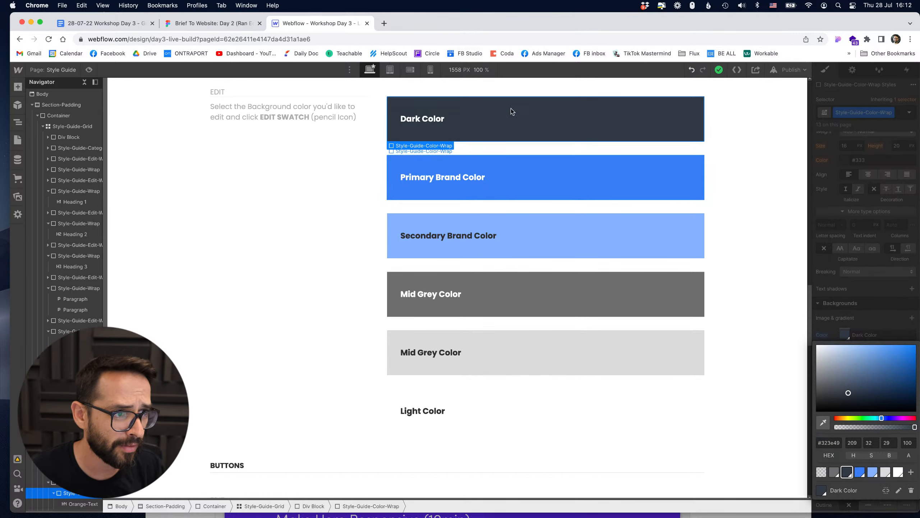
- Edit the Primary Brand Color block's swatch to #E8952C, taken from the orange palette square in Figma, and save it
{"action": "left_click", "coordinate": [542, 157]}
{"action": "scroll", "coordinate": [541, 160], "scroll_direction": "up", "scroll_amount": 3}
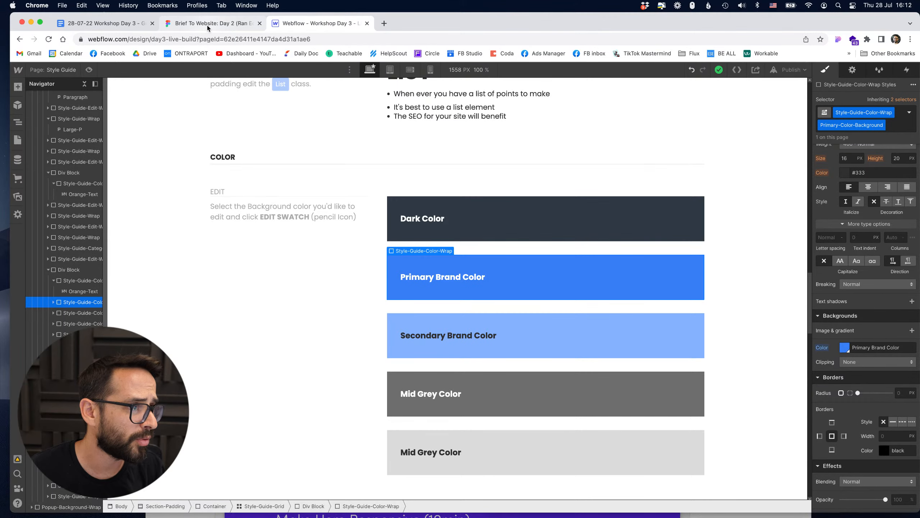
{"action": "left_click", "coordinate": [123, 24]}
{"action": "left_click", "coordinate": [195, 24]}
{"action": "left_click", "coordinate": [311, 209]}
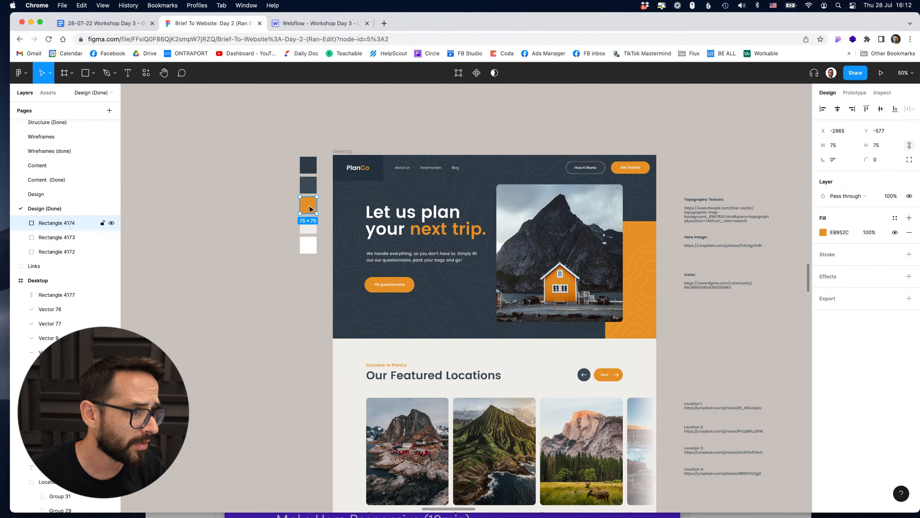
{"action": "left_click", "coordinate": [339, 25]}
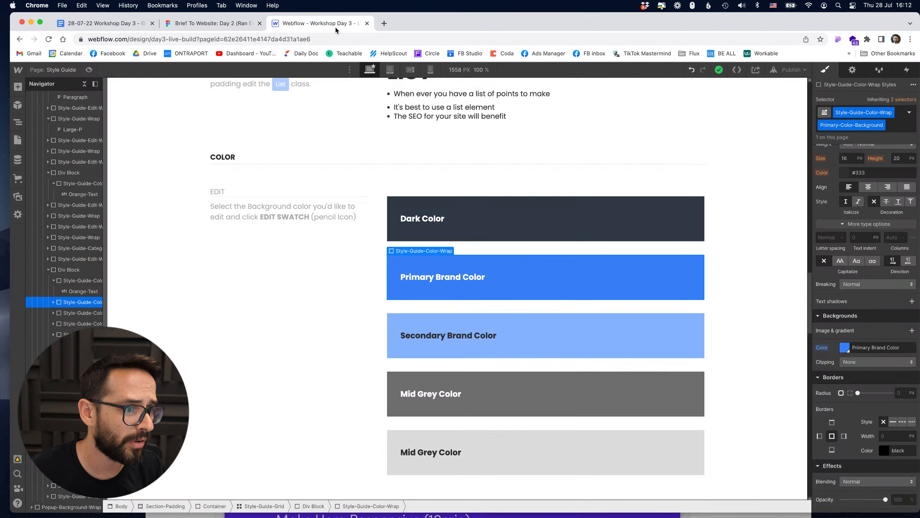
{"action": "left_click", "coordinate": [844, 347]}
{"action": "left_click", "coordinate": [900, 504]}
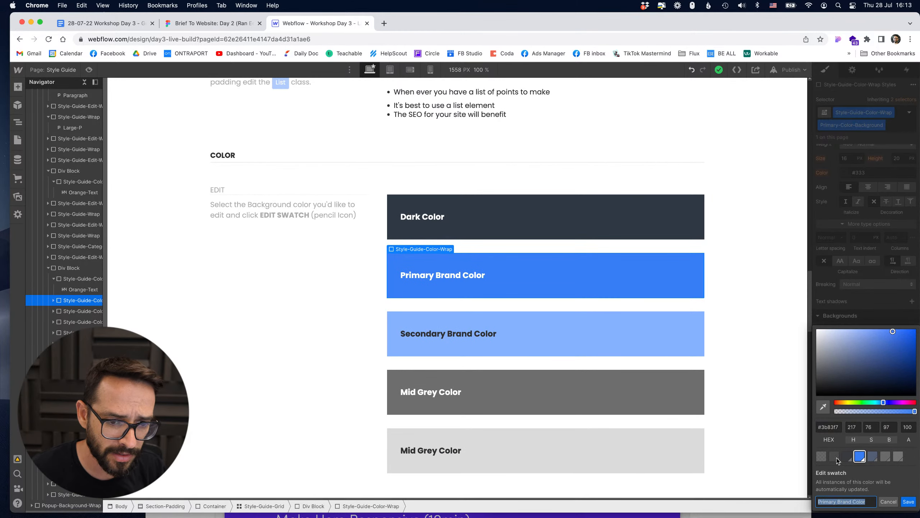
{"action": "left_click", "coordinate": [829, 427]}
{"action": "type", "text": "#e8952c"}
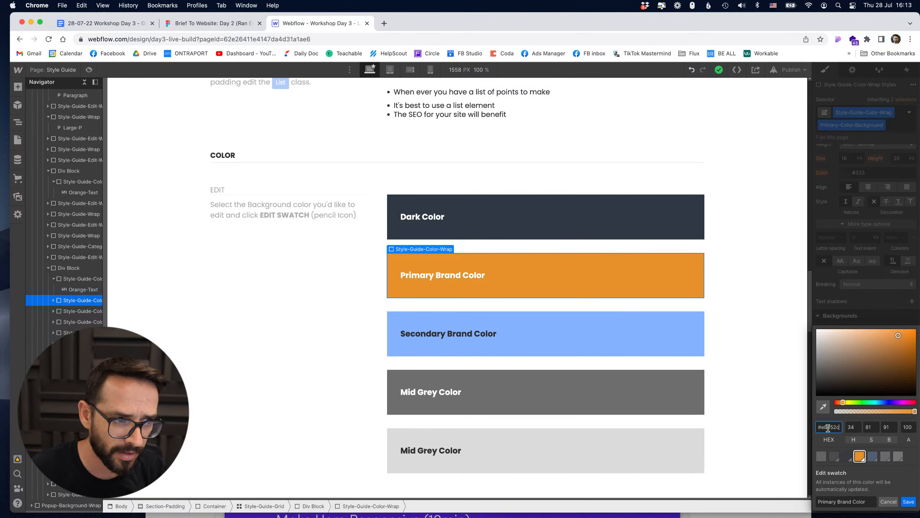
{"action": "left_click", "coordinate": [908, 501]}
- Edit the Secondary Brand Color swatch to a darker shade of orange E8952C, #bd7820, and save it
{"action": "left_click", "coordinate": [538, 338]}
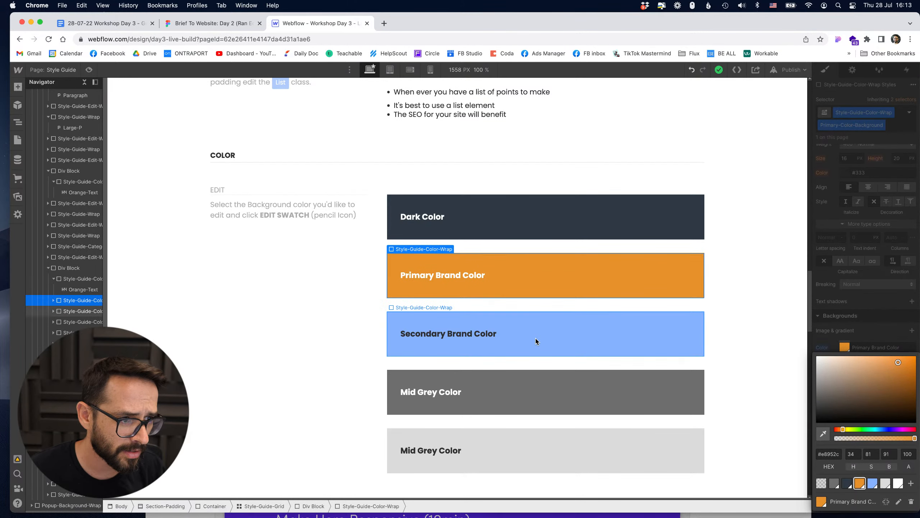
{"action": "left_click", "coordinate": [846, 349]}
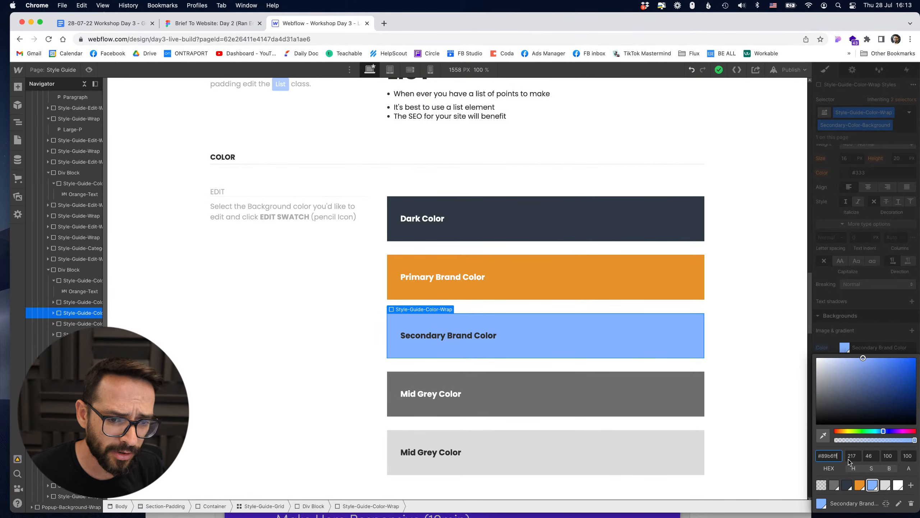
{"action": "left_click", "coordinate": [898, 504]}
{"action": "left_click", "coordinate": [827, 428]}
{"action": "type", "text": "E8952C"}
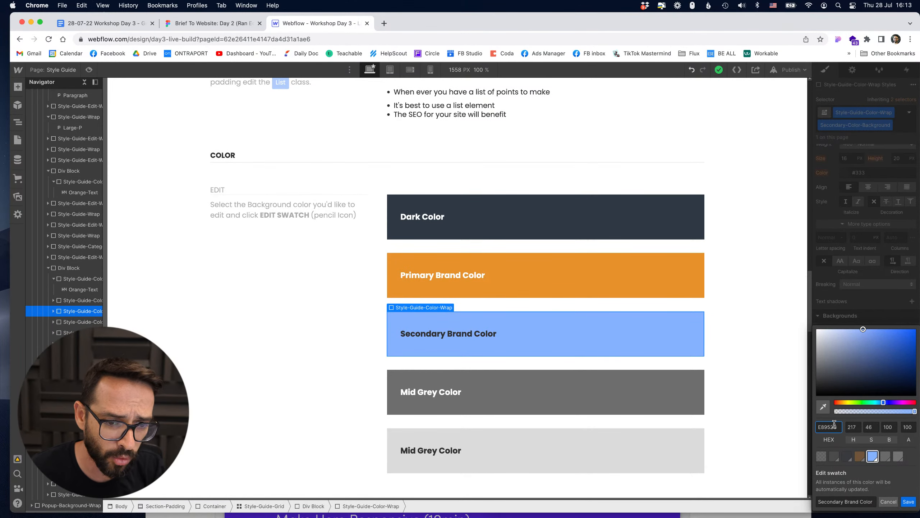
{"action": "key", "text": "Tab"}
{"action": "left_click_drag", "start_coordinate": [899, 342], "coordinate": [900, 346]}
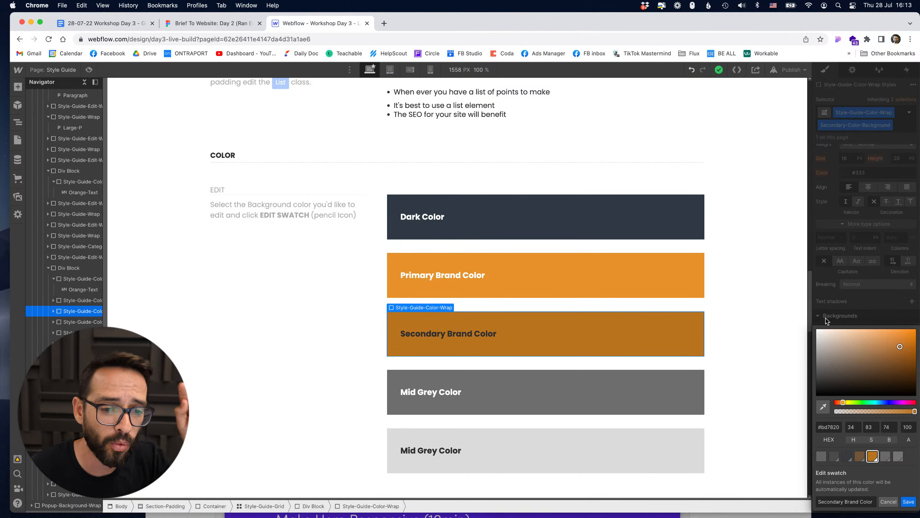
{"action": "left_click", "coordinate": [908, 502]}
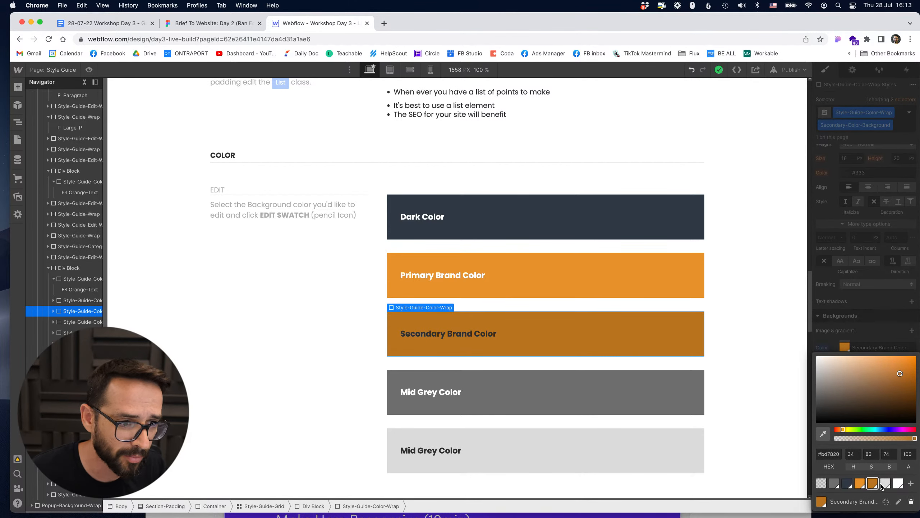
- Edit the Mid Grey swatch to 404D59, copied from the second dark palette square in Figma, and save it
{"action": "left_click", "coordinate": [603, 410]}
{"action": "left_click", "coordinate": [176, 24]}
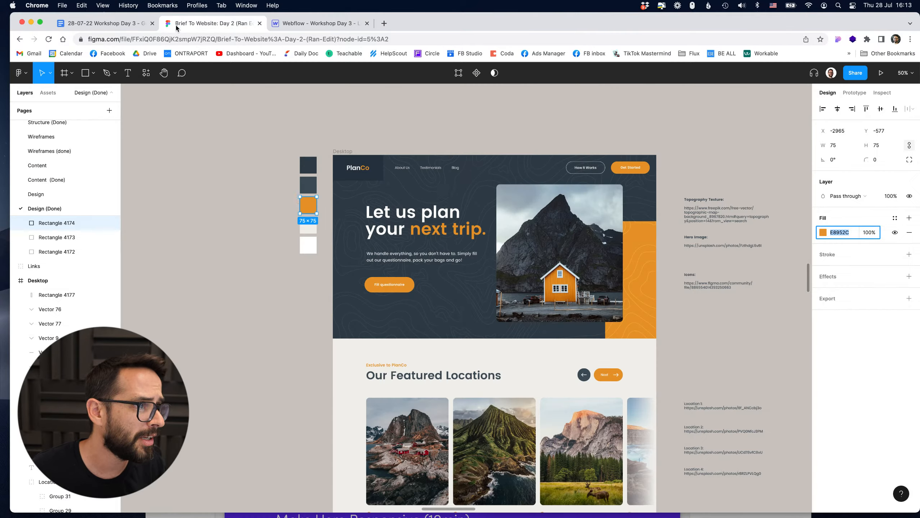
{"action": "left_click", "coordinate": [309, 184]}
{"action": "left_click", "coordinate": [840, 232]}
{"action": "key", "text": "super+c"}
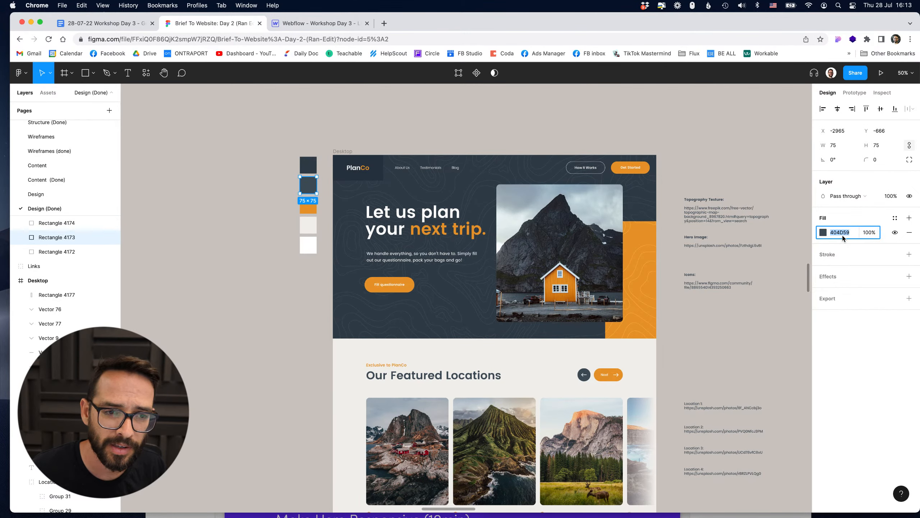
{"action": "left_click", "coordinate": [290, 23]}
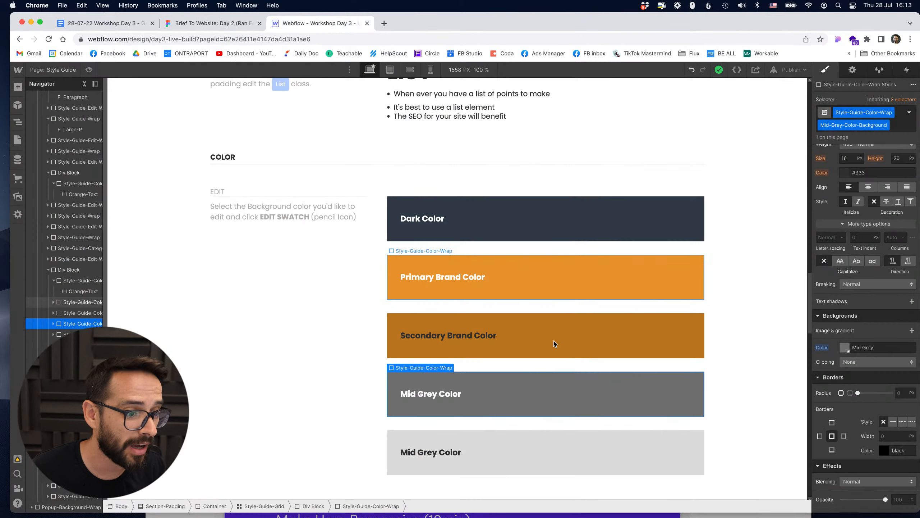
{"action": "left_click", "coordinate": [844, 348]}
{"action": "left_click", "coordinate": [897, 504]}
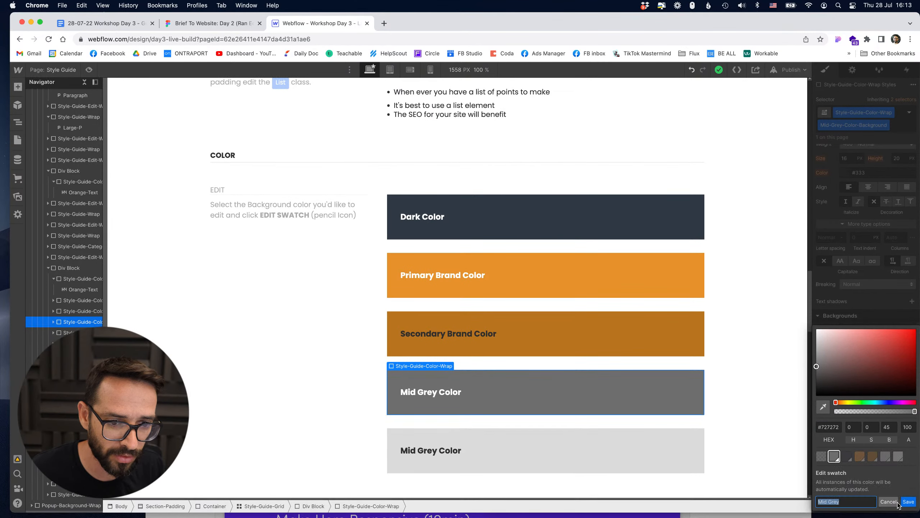
{"action": "key", "text": "super+v"}
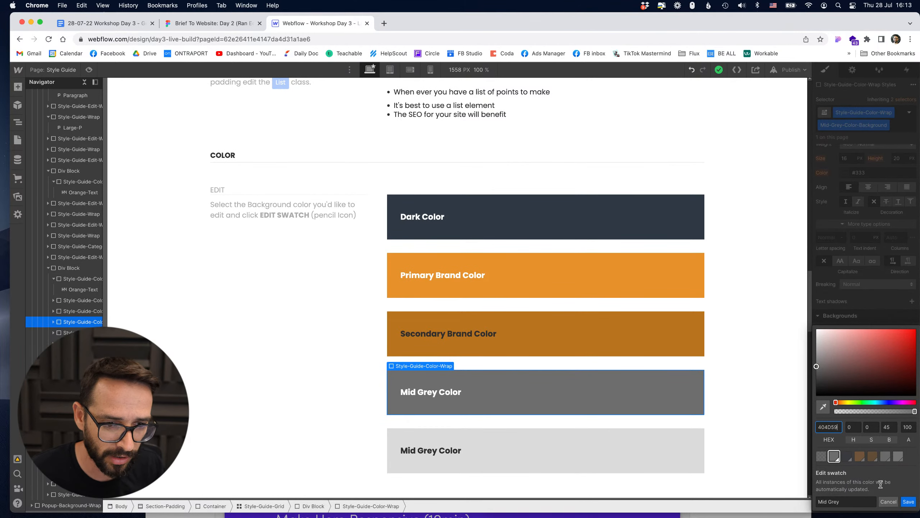
{"action": "left_click", "coordinate": [909, 502]}
- Edit the Light Grey swatch of the second Mid Grey Color block to F3F0ED, copied from the palette's light square in Figma, and save it
{"action": "left_click", "coordinate": [607, 456]}
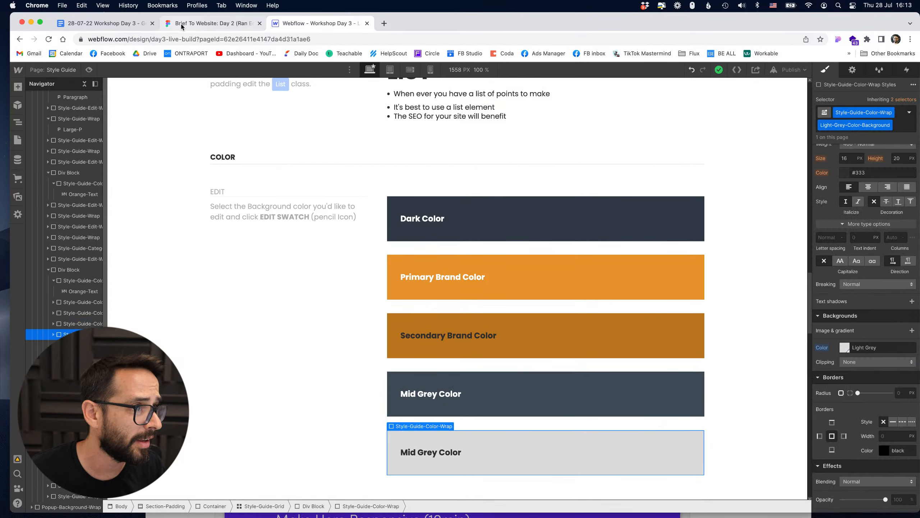
{"action": "left_click", "coordinate": [182, 26]}
{"action": "left_click", "coordinate": [308, 225]}
{"action": "left_click", "coordinate": [844, 236]}
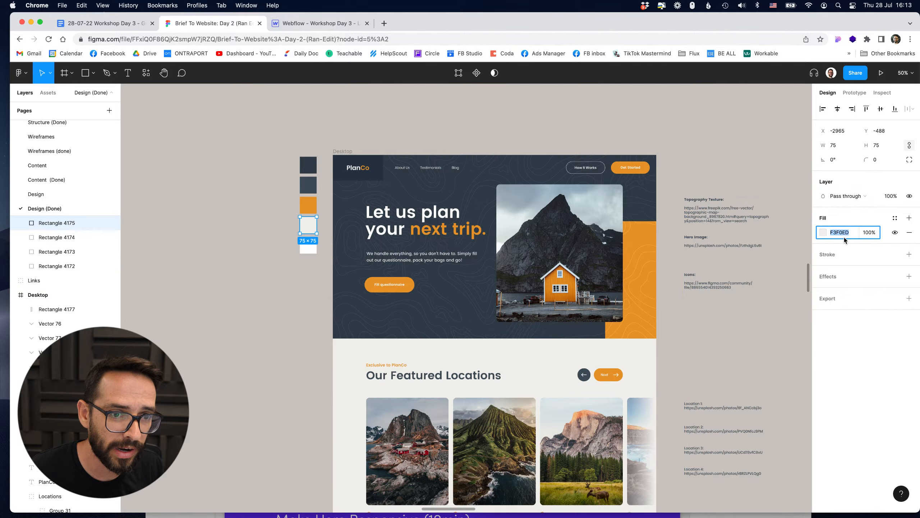
{"action": "left_click", "coordinate": [288, 24]}
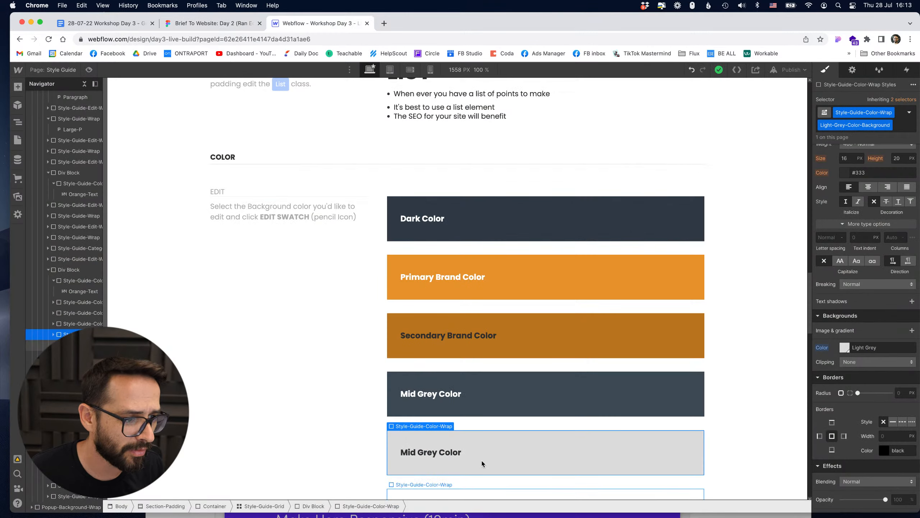
{"action": "left_click", "coordinate": [846, 348]}
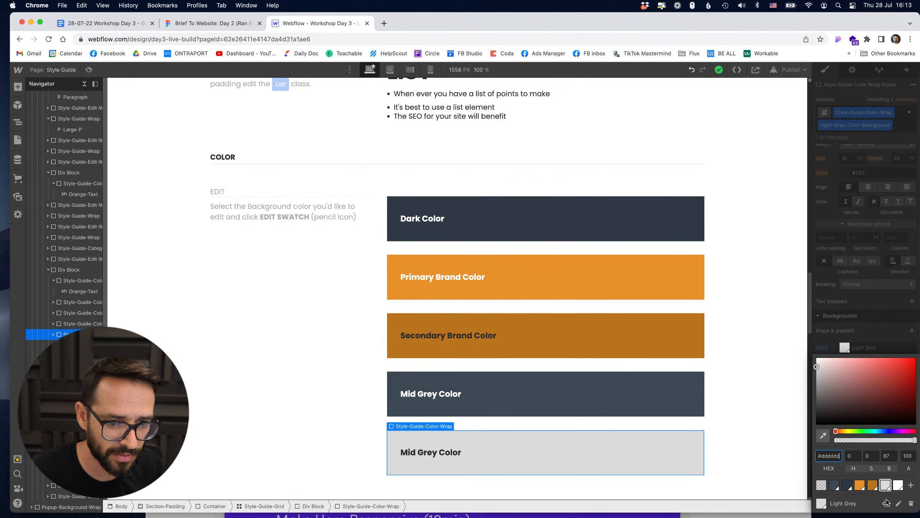
{"action": "left_click", "coordinate": [899, 503]}
{"action": "left_click", "coordinate": [832, 427]}
{"action": "type", "text": "#f3f0ed"}
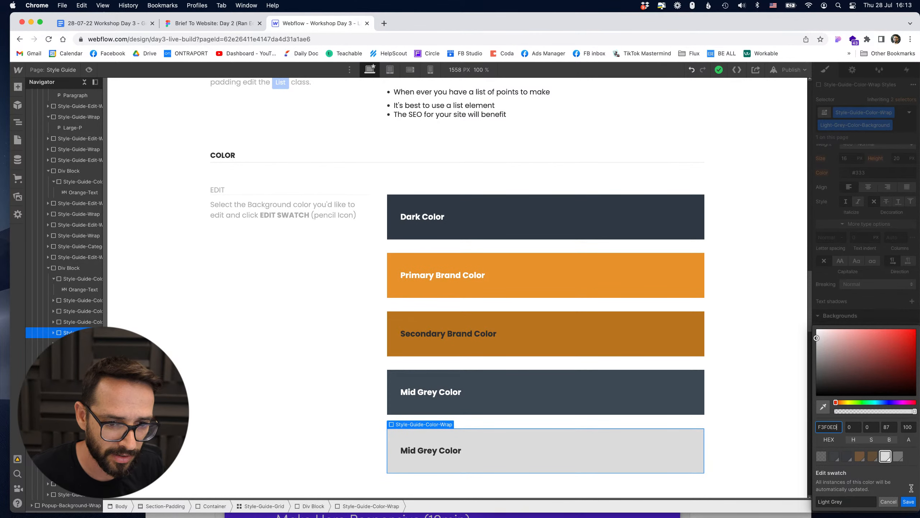
{"action": "left_click", "coordinate": [909, 502]}
- Select the Light Color block to check its background swatch
{"action": "scroll", "coordinate": [440, 444], "scroll_direction": "down", "scroll_amount": 2}
{"action": "scroll", "coordinate": [441, 444], "scroll_direction": "down", "scroll_amount": 1}
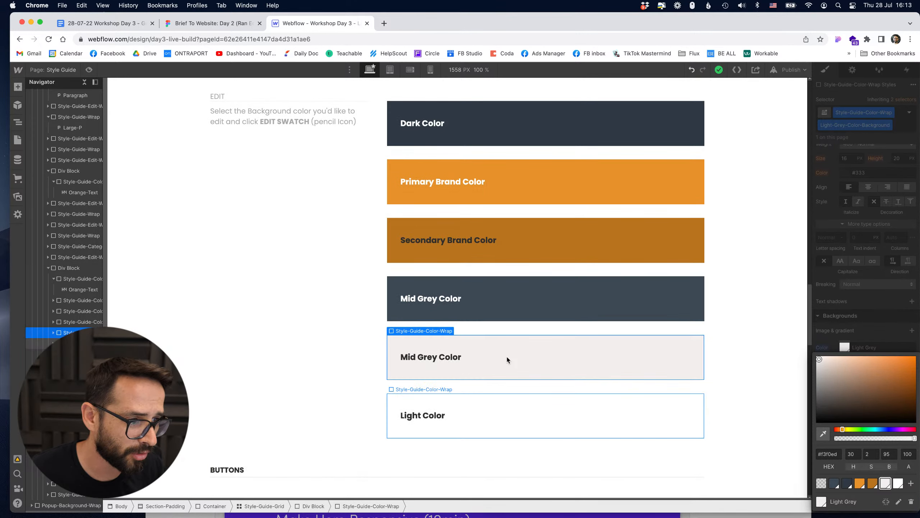
{"action": "left_click", "coordinate": [471, 423]}
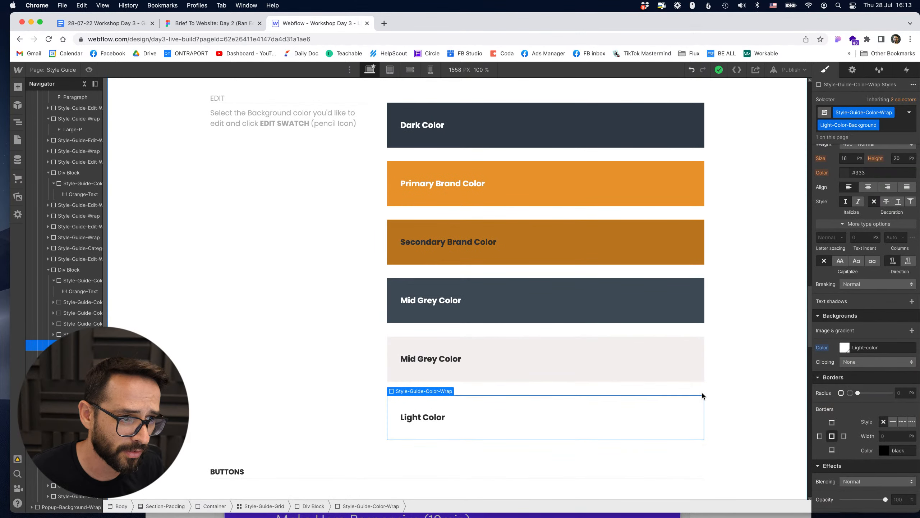
- Set the text color of the Orange-Text class to the Primary Brand Color swatch
{"action": "scroll", "coordinate": [555, 338], "scroll_direction": "up", "scroll_amount": 10}
{"action": "scroll", "coordinate": [552, 336], "scroll_direction": "up", "scroll_amount": 3}
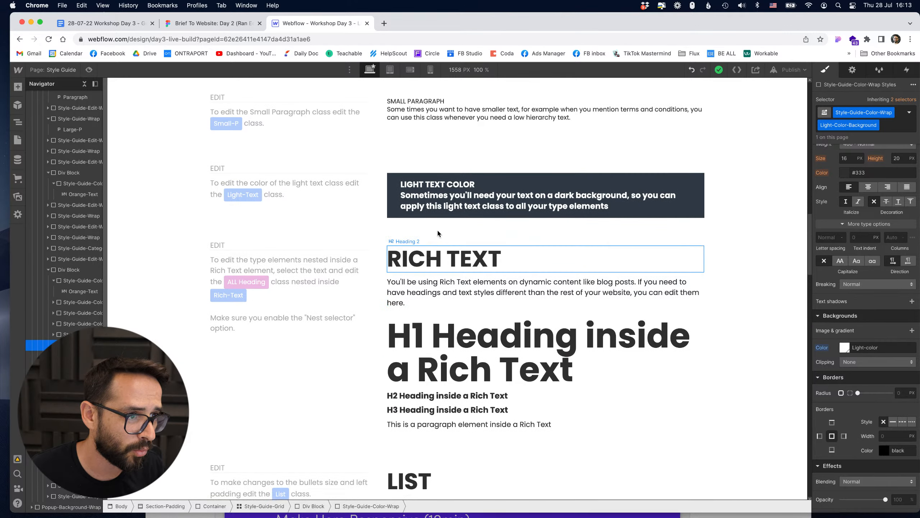
{"action": "left_click", "coordinate": [418, 206]}
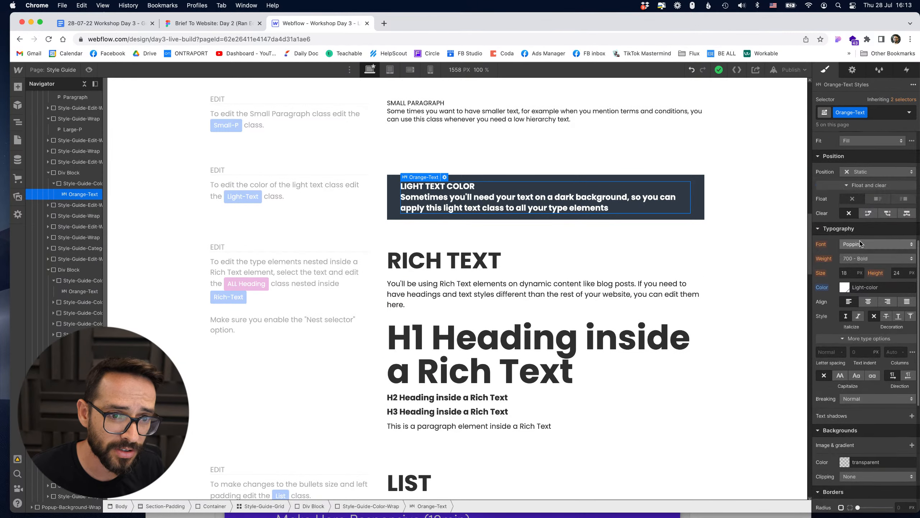
{"action": "scroll", "coordinate": [841, 232], "scroll_direction": "up", "scroll_amount": 5}
{"action": "left_click", "coordinate": [845, 348]}
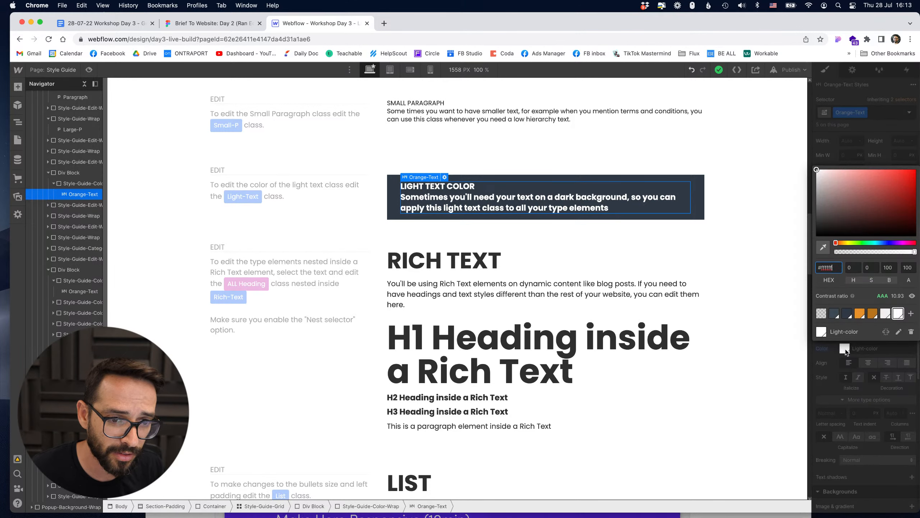
{"action": "left_click", "coordinate": [860, 314]}
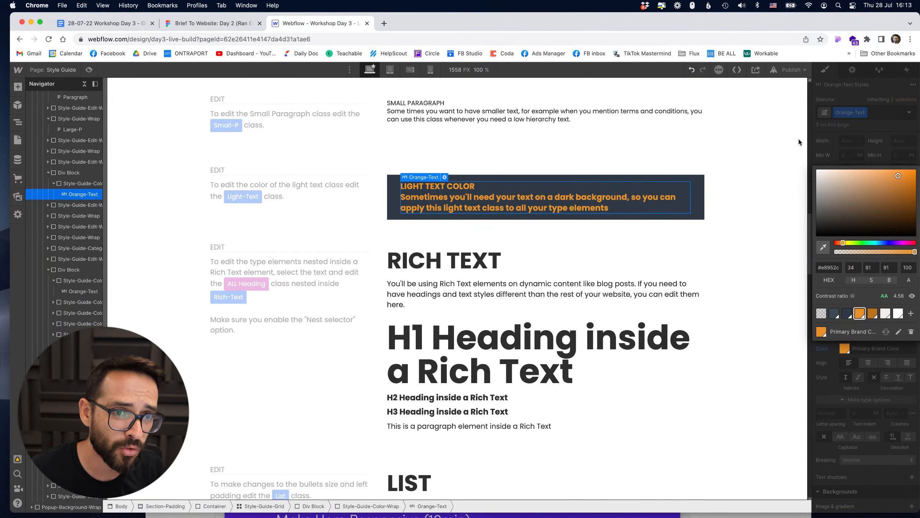
{"action": "left_click", "coordinate": [701, 187]}
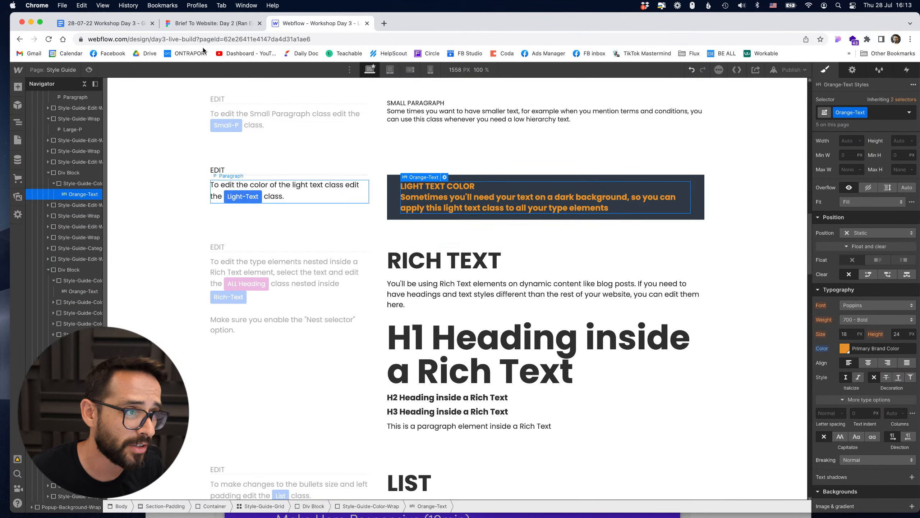
- Compare the hero section of the Figma design with the Webflow style guide's color blocks and buttons
{"action": "left_click", "coordinate": [208, 24]}
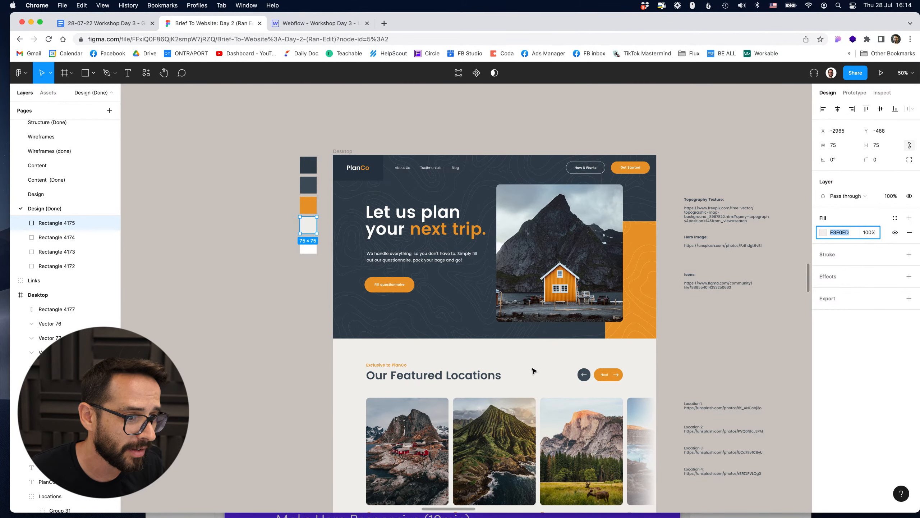
{"action": "scroll", "coordinate": [534, 372], "scroll_direction": "down", "scroll_amount": 3}
{"action": "scroll", "coordinate": [410, 326], "scroll_direction": "up", "scroll_amount": 5}
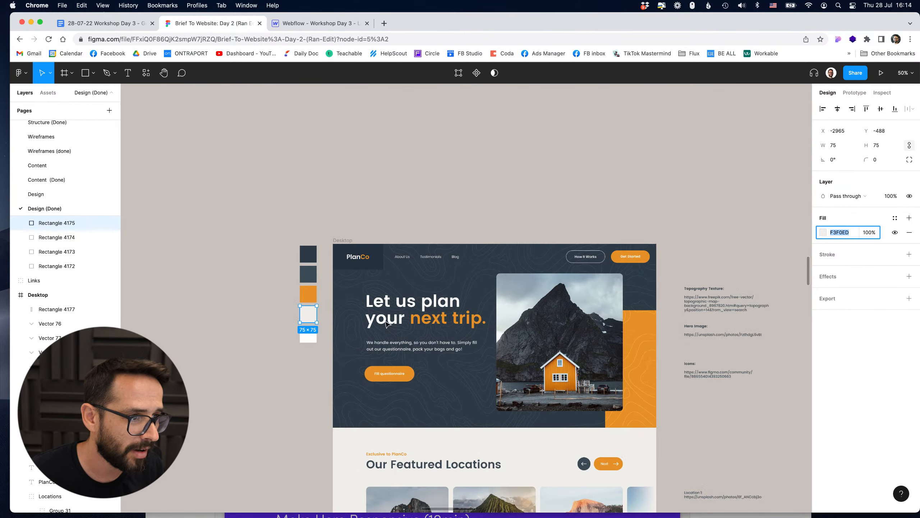
{"action": "scroll", "coordinate": [407, 194], "scroll_direction": "down", "scroll_amount": 2}
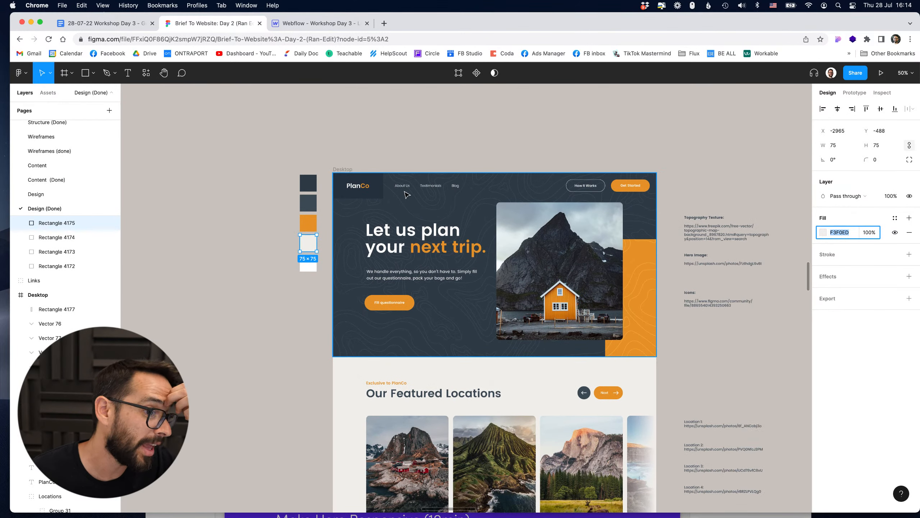
{"action": "left_click", "coordinate": [316, 24]}
{"action": "scroll", "coordinate": [473, 347], "scroll_direction": "down", "scroll_amount": 8}
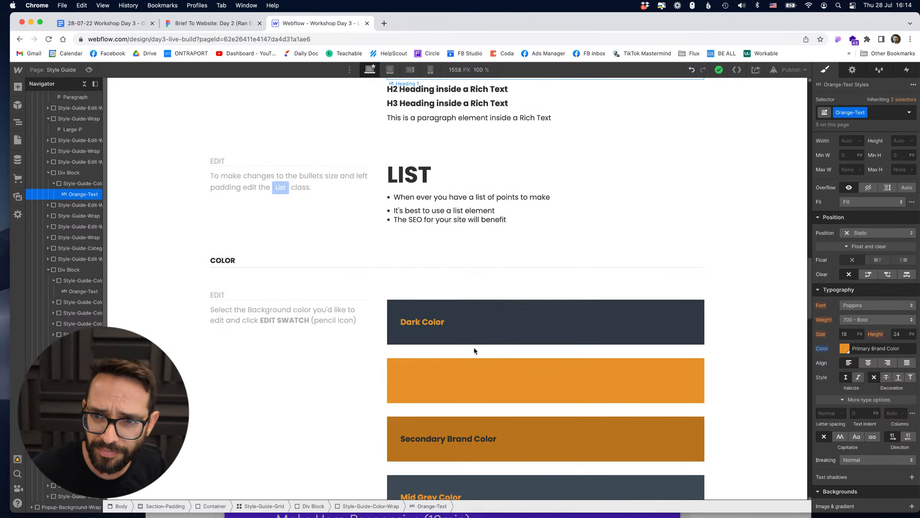
{"action": "scroll", "coordinate": [434, 386], "scroll_direction": "down", "scroll_amount": 10}
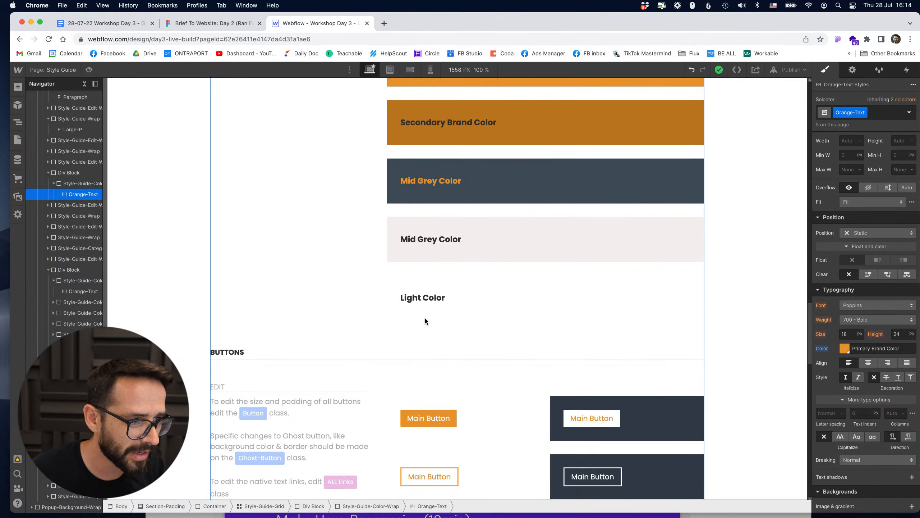
{"action": "scroll", "coordinate": [430, 324], "scroll_direction": "down", "scroll_amount": 4}
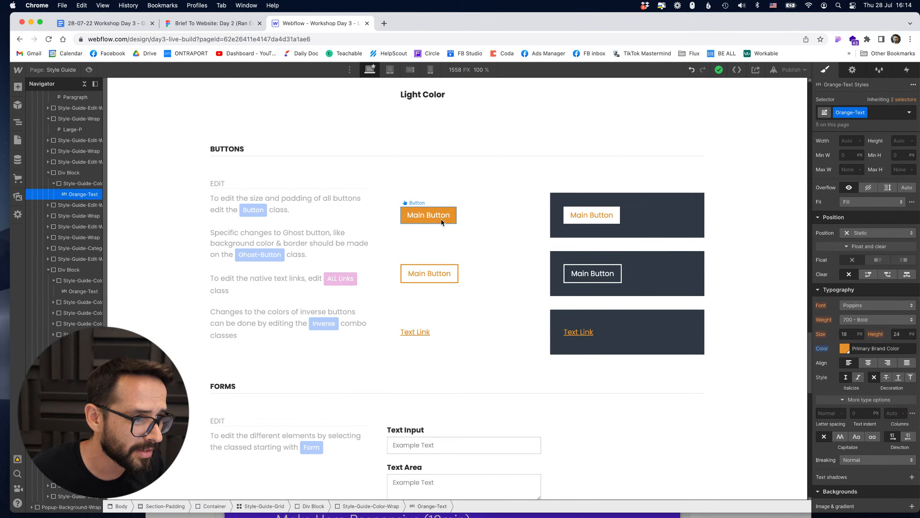
- Set the Button class's border radius to 100 px, matching the rounded Fill questionnaire button in the Figma design
{"action": "left_click", "coordinate": [434, 211]}
{"action": "left_click", "coordinate": [208, 23]}
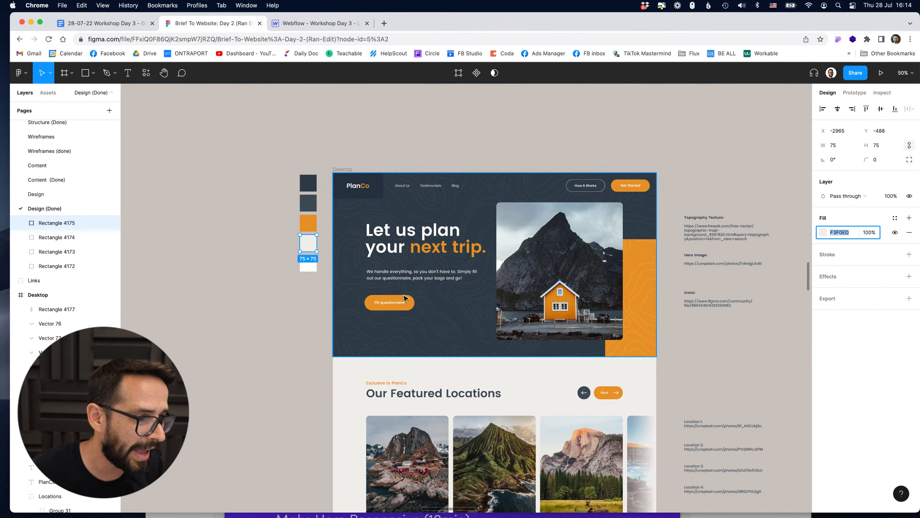
{"action": "left_click", "coordinate": [327, 24]}
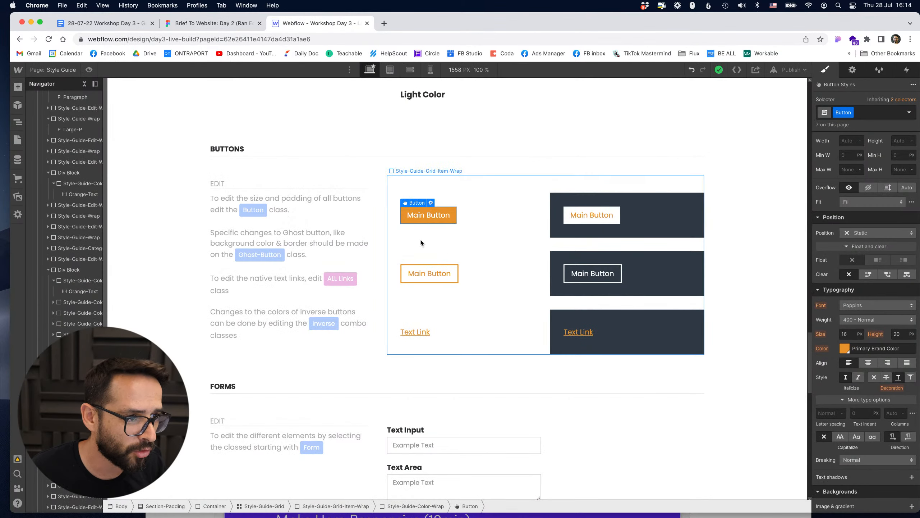
{"action": "scroll", "coordinate": [883, 424], "scroll_direction": "down", "scroll_amount": 10}
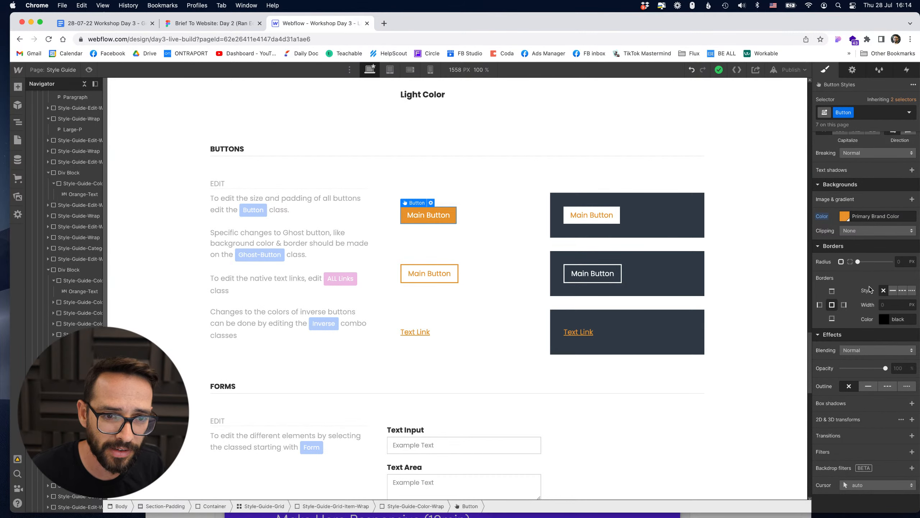
{"action": "left_click", "coordinate": [902, 263]}
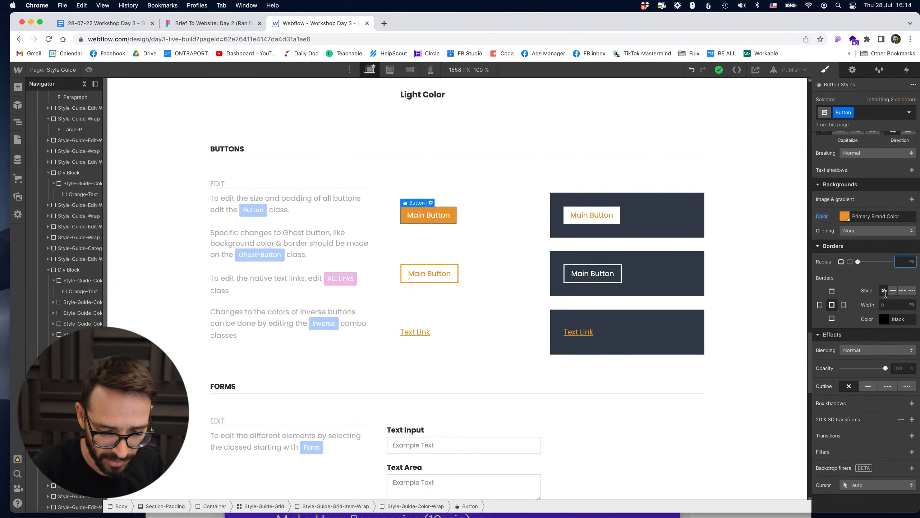
{"action": "type", "text": "100%"}
{"action": "key", "text": "Return"}
{"action": "key", "text": "Return"}
{"action": "type", "text": "px"}
{"action": "key", "text": "Return"}
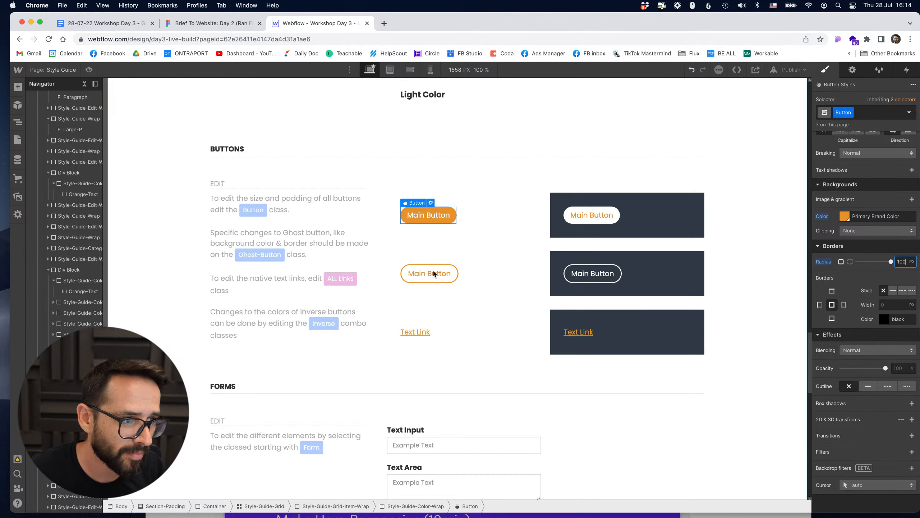
- Increase the Button class's padding to 17 px above and below and 37 px on each side
{"action": "scroll", "coordinate": [814, 292], "scroll_direction": "up", "scroll_amount": 10}
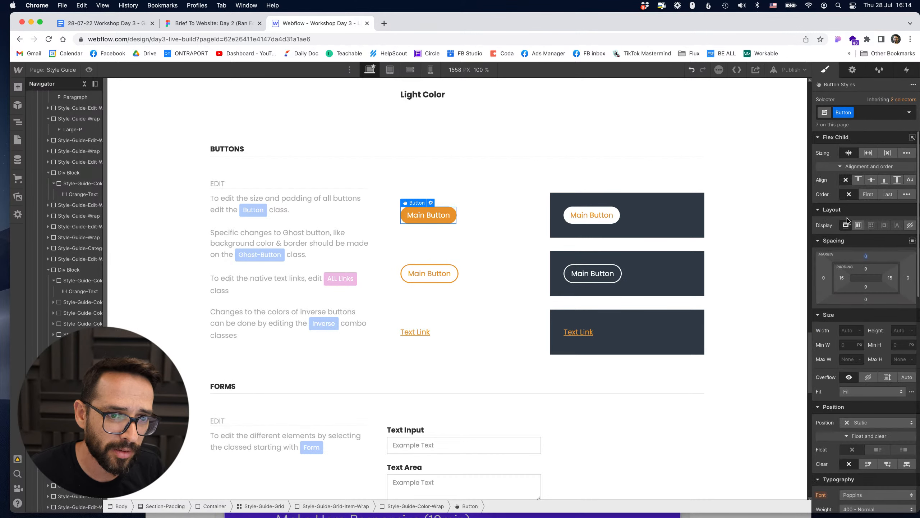
{"action": "left_click_drag", "start_coordinate": [866, 272], "coordinate": [735, 222]}
{"action": "left_click", "coordinate": [736, 220]}
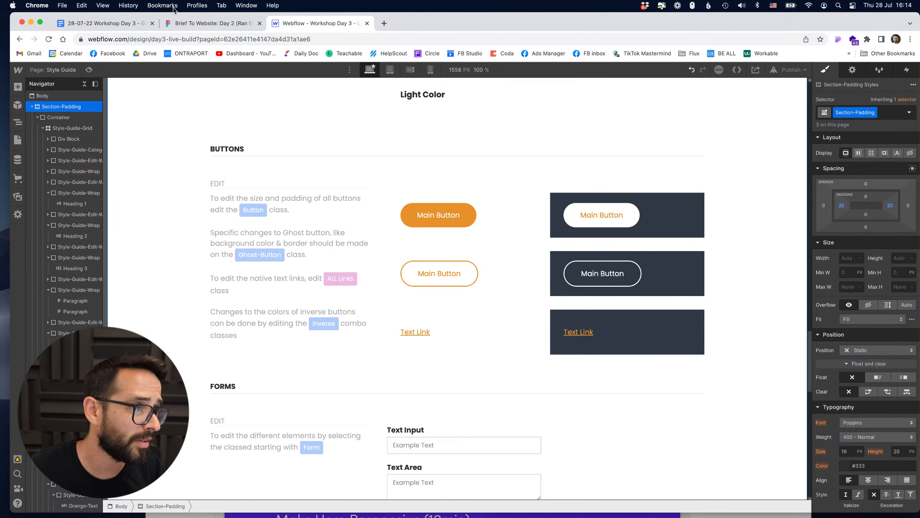
{"action": "left_click", "coordinate": [214, 23]}
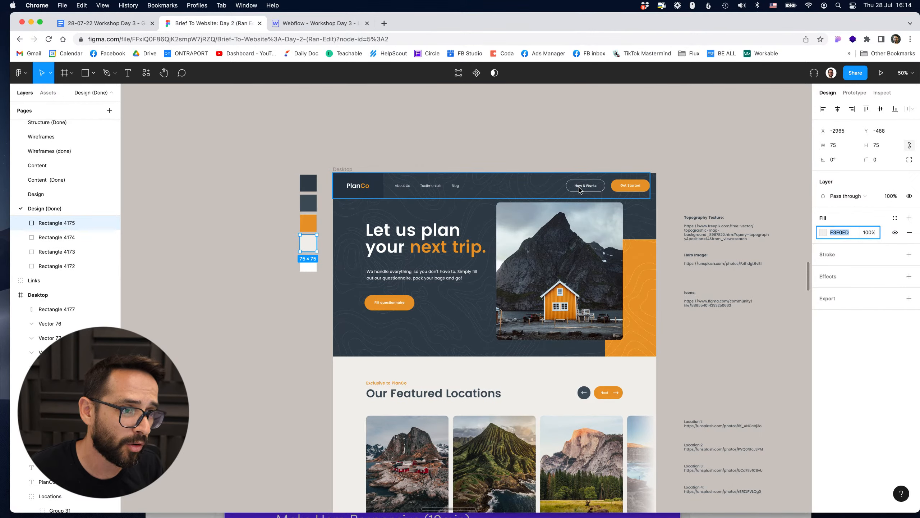
{"action": "key", "text": "super+plus"}
{"action": "key", "text": "space"}
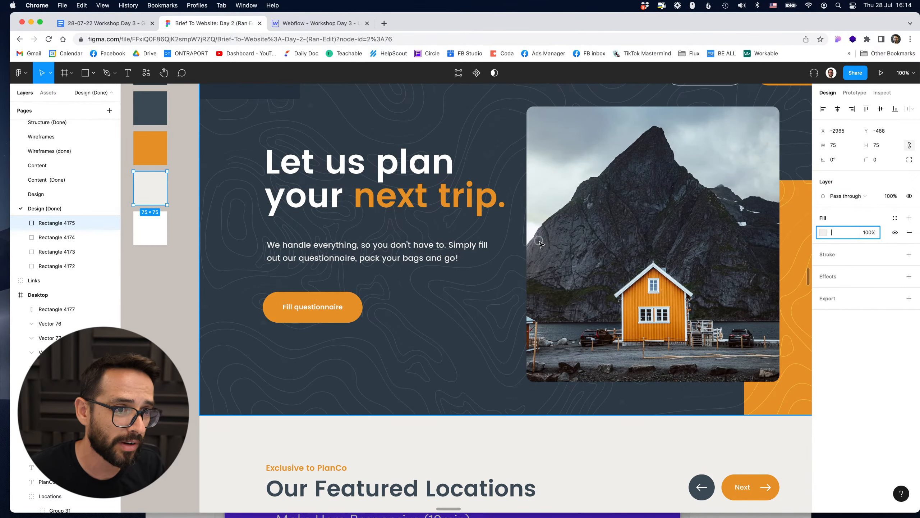
{"action": "left_click_drag", "start_coordinate": [652, 121], "coordinate": [600, 190]}
{"action": "key", "text": "super+minus"}
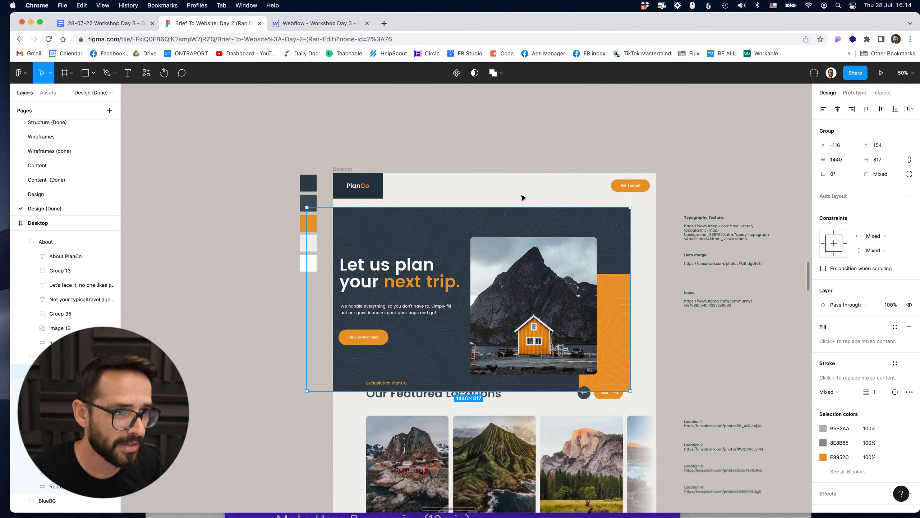
{"action": "key", "text": "super+z"}
{"action": "key", "text": "Escape"}
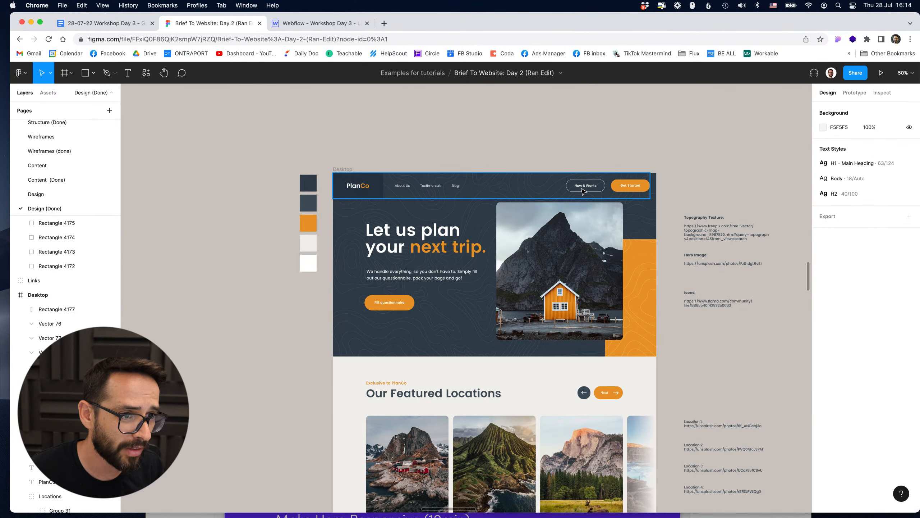
- Return to Webflow and inspect the styles of the solid Main Button and the outlined one on the dark background
{"action": "left_click", "coordinate": [323, 24]}
{"action": "left_click", "coordinate": [450, 216]}
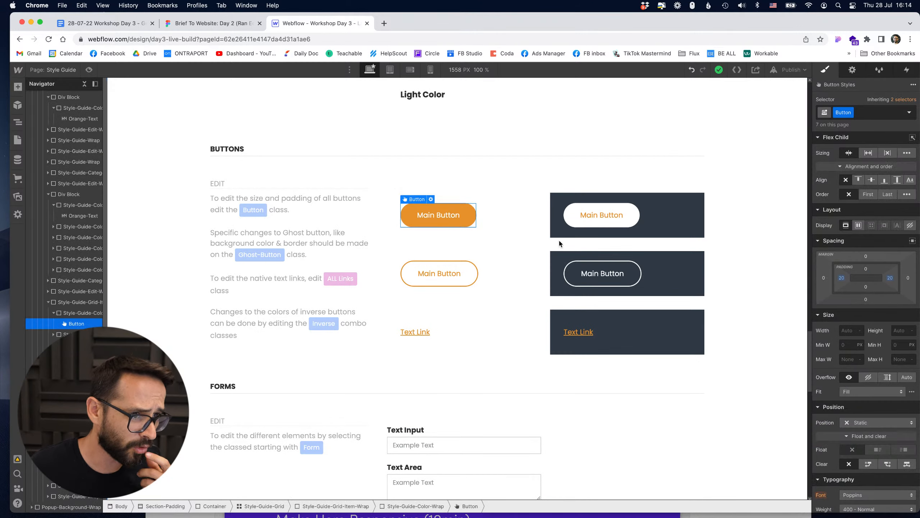
{"action": "left_click", "coordinate": [594, 269]}
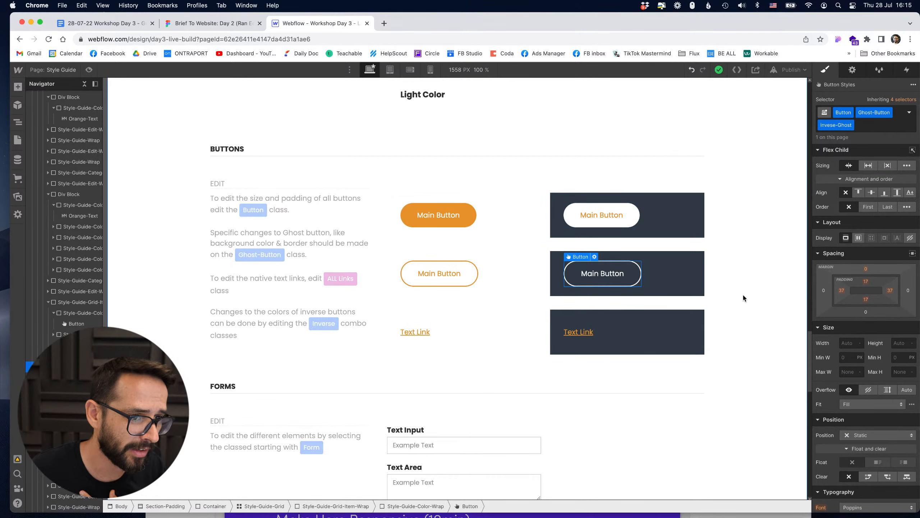
- Open the site's Home page in Webflow, and switch to Figma to view the hero section design
{"action": "scroll", "coordinate": [728, 290], "scroll_direction": "down", "scroll_amount": 5}
{"action": "scroll", "coordinate": [725, 290], "scroll_direction": "up", "scroll_amount": 15}
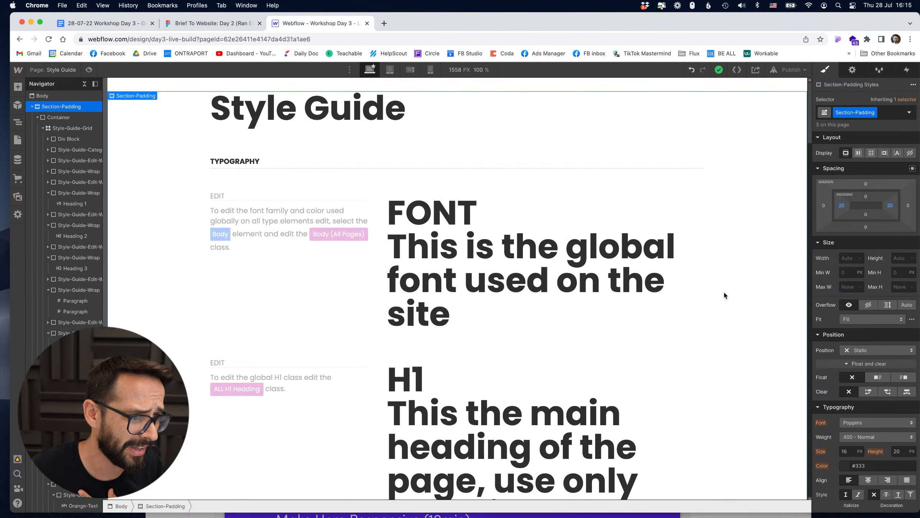
{"action": "left_click", "coordinate": [169, 171]}
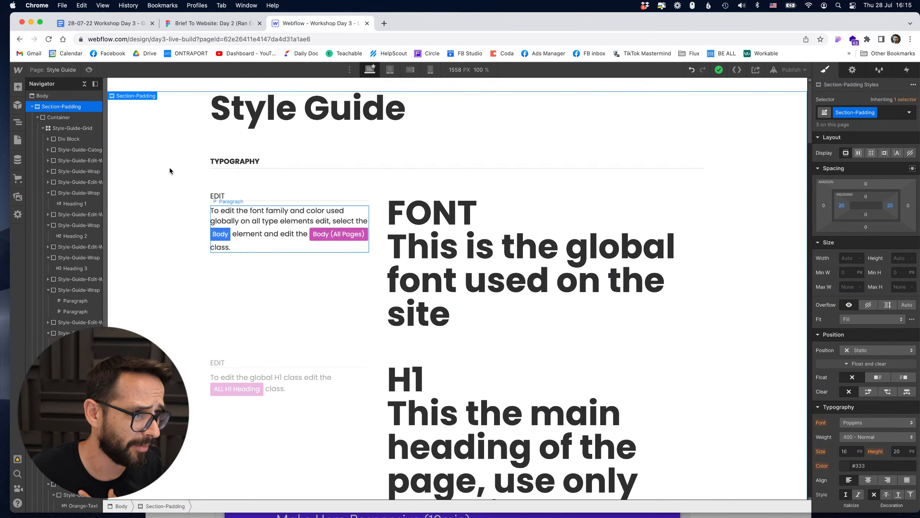
{"action": "left_click", "coordinate": [21, 142]}
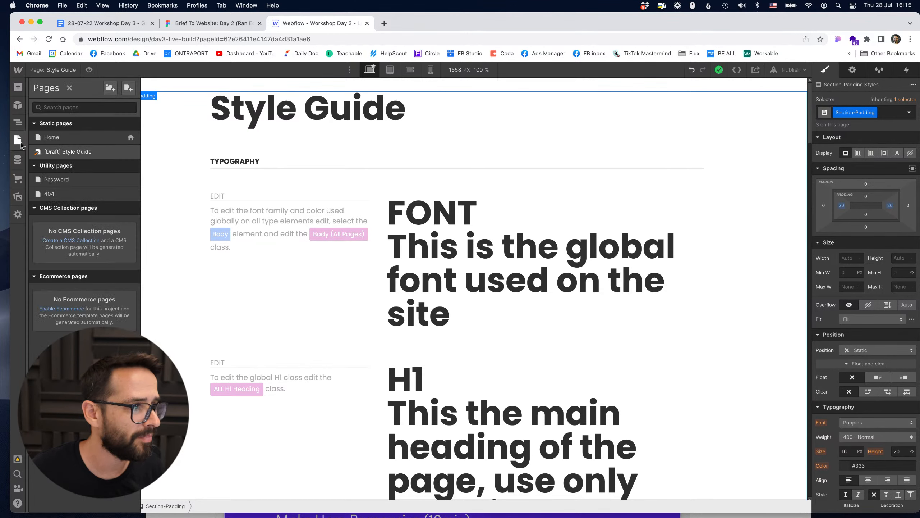
{"action": "left_click", "coordinate": [66, 136]}
{"action": "left_click", "coordinate": [196, 23]}
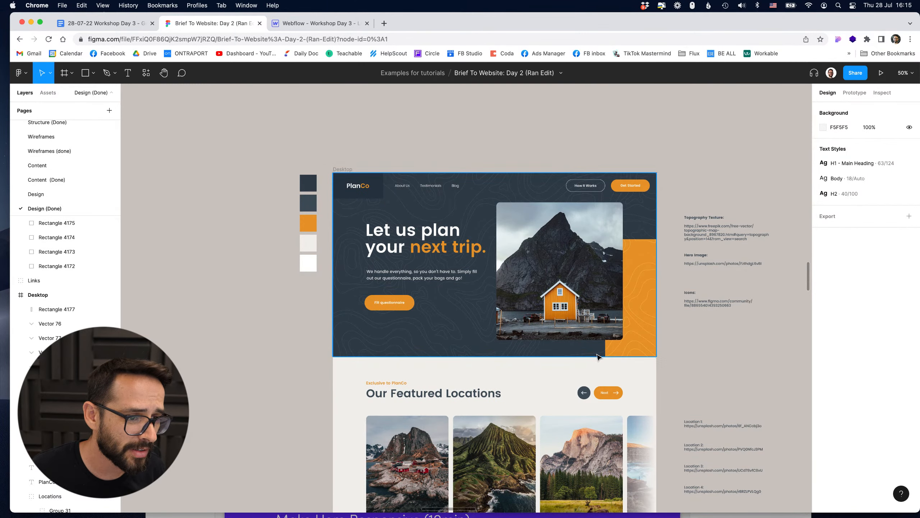
- Examine the hero design in Figma, then switch to Webflow and add a Section element to the Home page's body
{"action": "key", "text": "super+plus"}
{"action": "left_click_drag", "start_coordinate": [521, 184], "coordinate": [465, 245]}
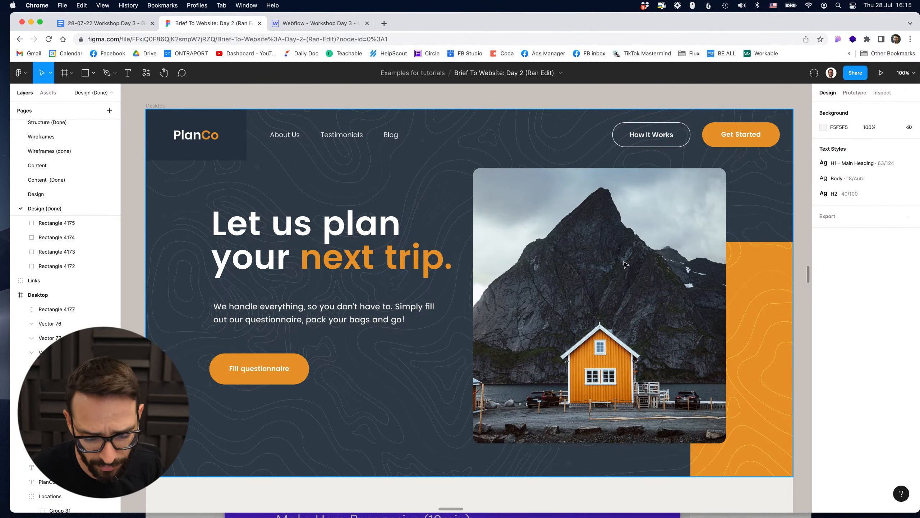
{"action": "key", "text": "shift+1"}
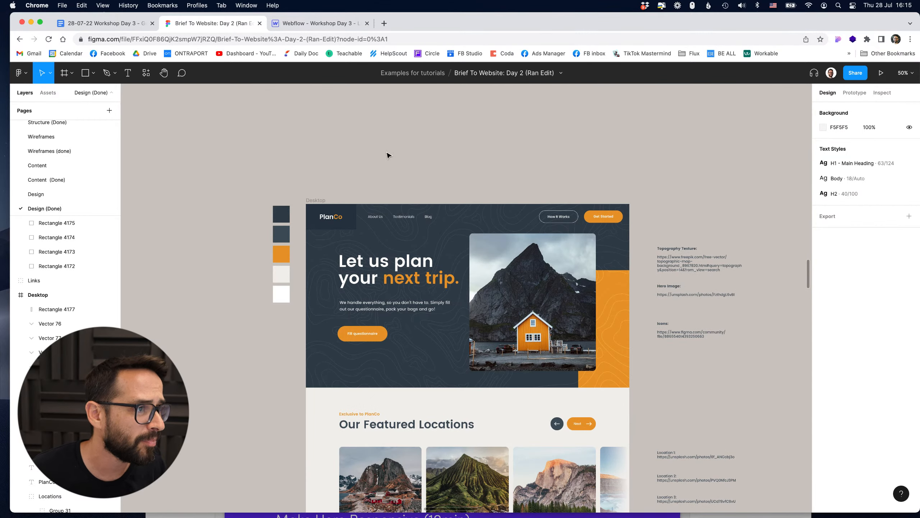
{"action": "left_click", "coordinate": [300, 24]}
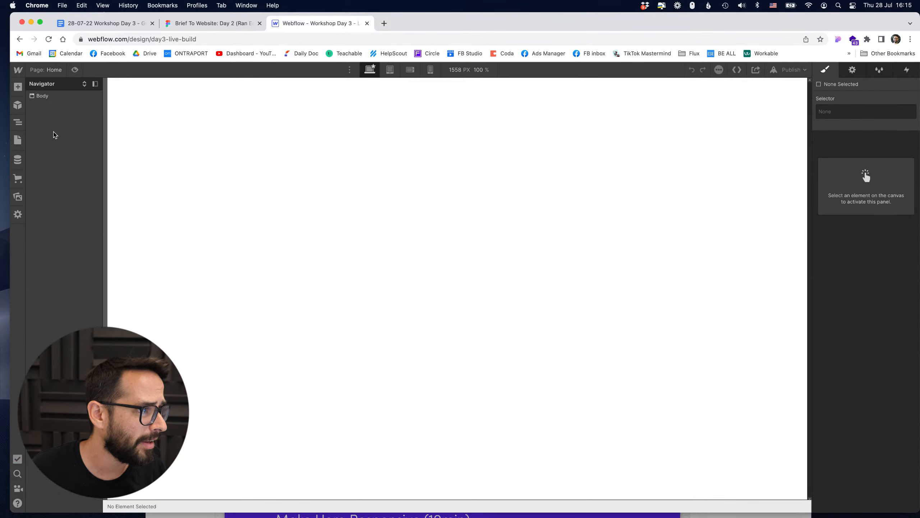
{"action": "left_click", "coordinate": [18, 89]}
{"action": "left_click_drag", "start_coordinate": [47, 144], "coordinate": [267, 120]}
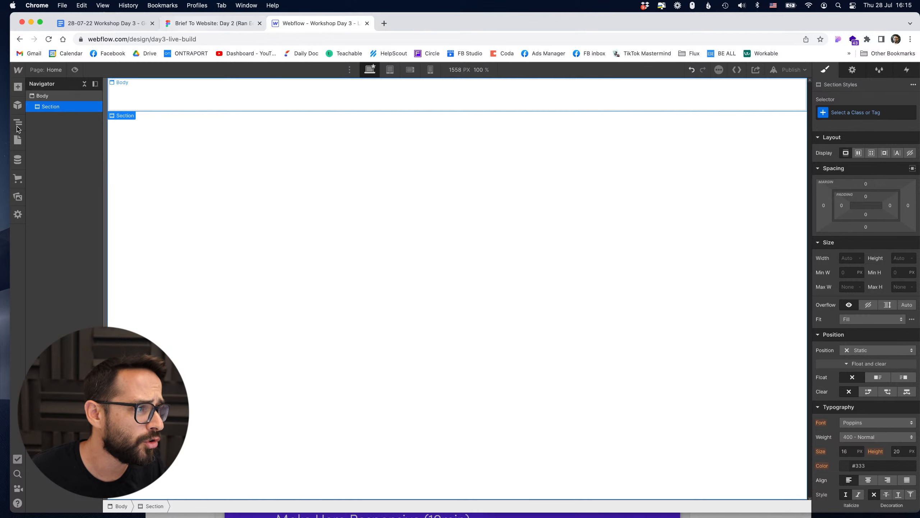
- Open the Style Guide page and read the Section Padding and Container guidance under Layout Elements
{"action": "left_click", "coordinate": [17, 139]}
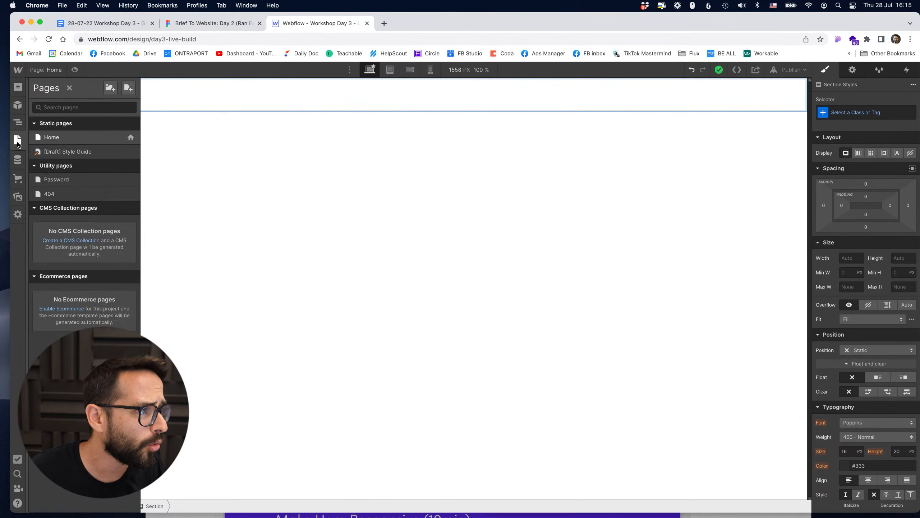
{"action": "left_click", "coordinate": [62, 155]}
{"action": "scroll", "coordinate": [388, 177], "scroll_direction": "down", "scroll_amount": 20}
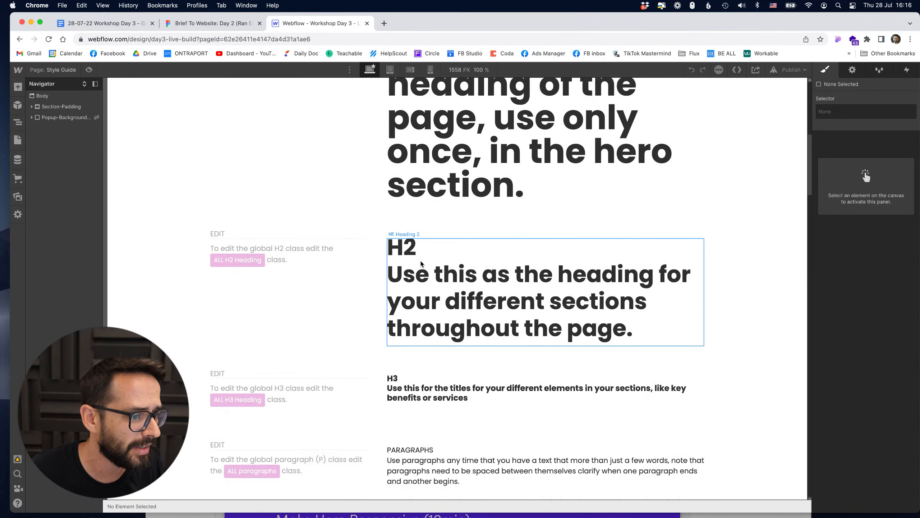
{"action": "scroll", "coordinate": [397, 251], "scroll_direction": "down", "scroll_amount": 20}
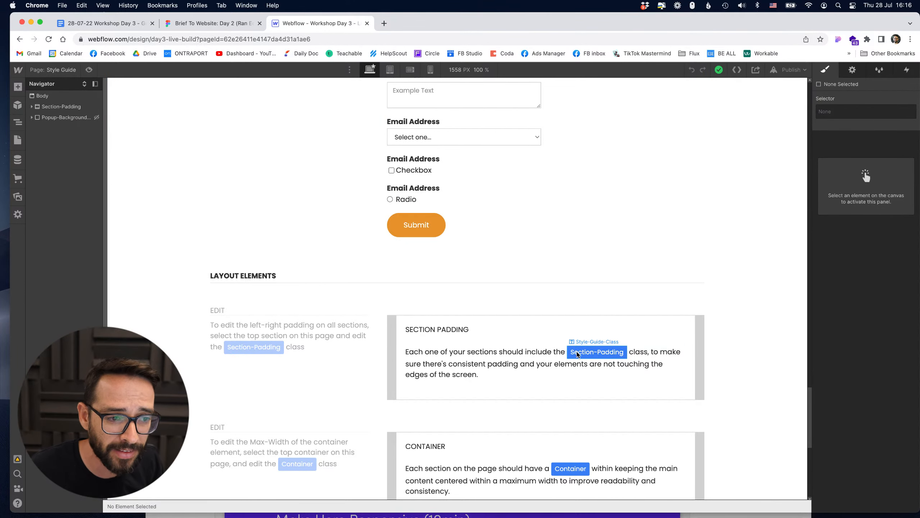
{"action": "scroll", "coordinate": [613, 330], "scroll_direction": "down", "scroll_amount": 5}
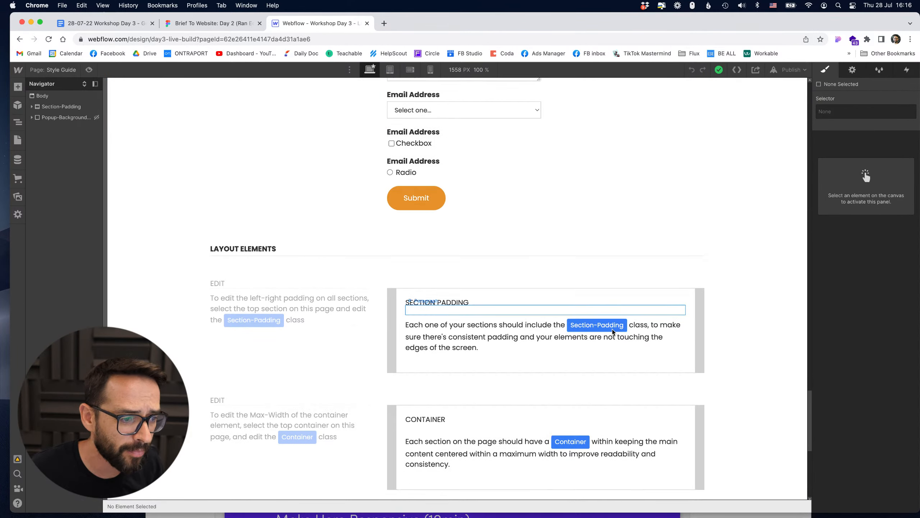
- Return to the Home page and apply the existing Section-Padding class to the new section
{"action": "left_click", "coordinate": [17, 139]}
{"action": "left_click", "coordinate": [71, 135]}
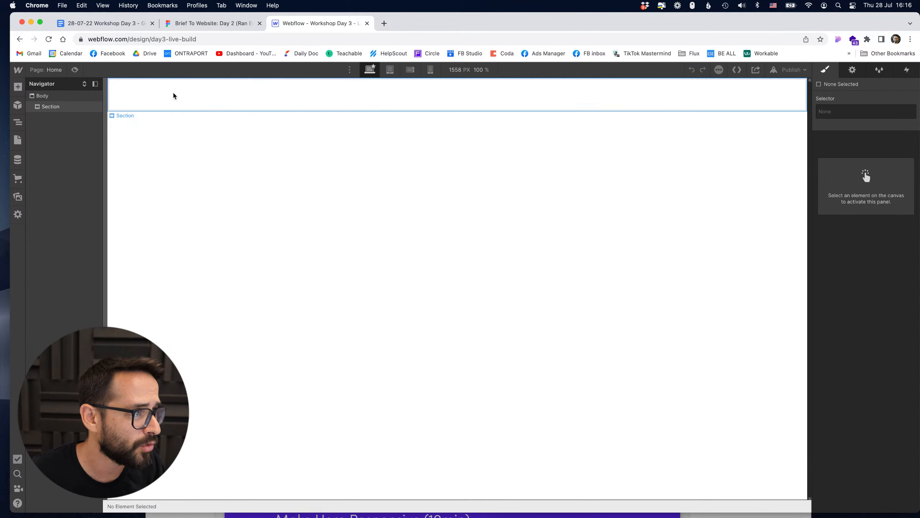
{"action": "left_click", "coordinate": [174, 92]}
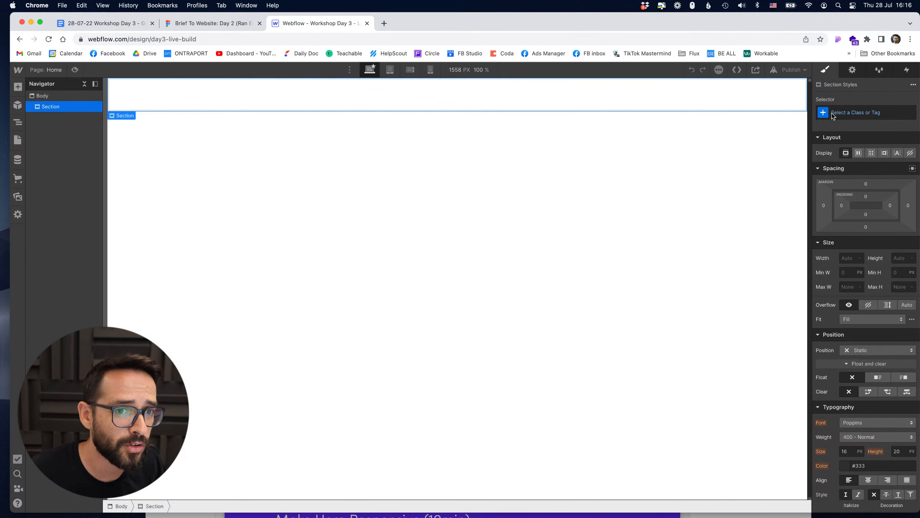
{"action": "left_click", "coordinate": [847, 113]}
{"action": "type", "text": "sec"}
{"action": "key", "text": "Down"}
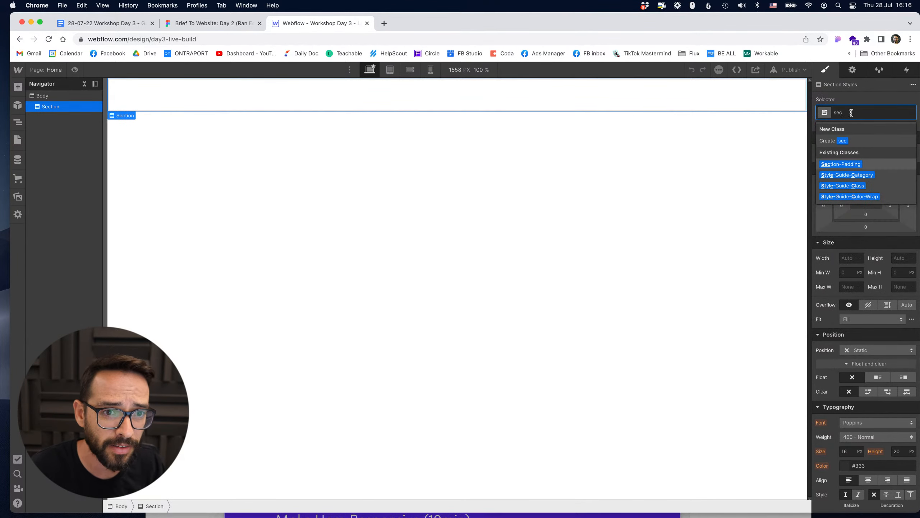
{"action": "key", "text": "Return"}
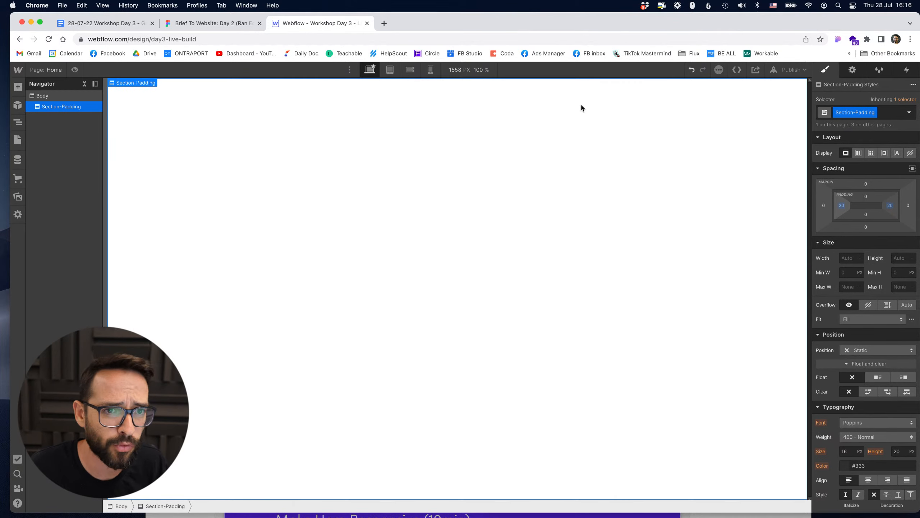
- Add a combo class named Hero-Section to the section that has the Section-Padding class
{"action": "left_click", "coordinate": [883, 116]}
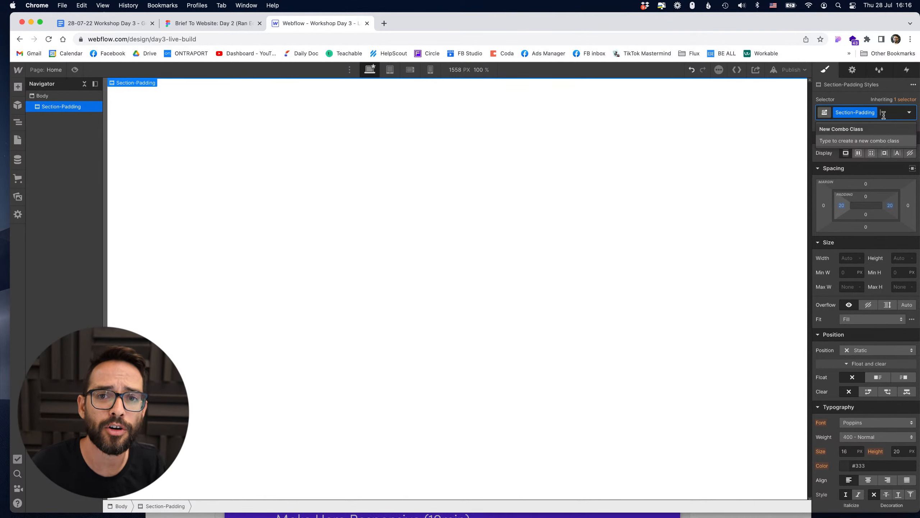
{"action": "type", "text": "Her"}
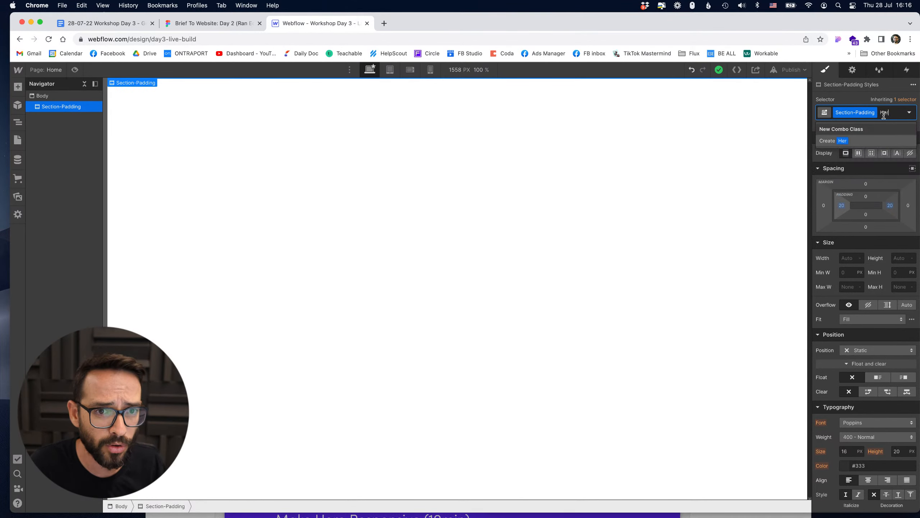
{"action": "type", "text": "o-"}
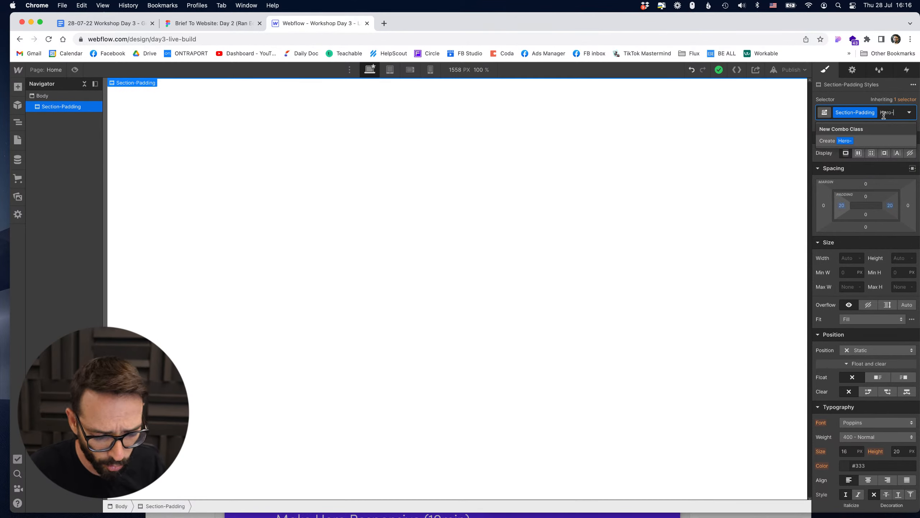
{"action": "type", "text": "Section"}
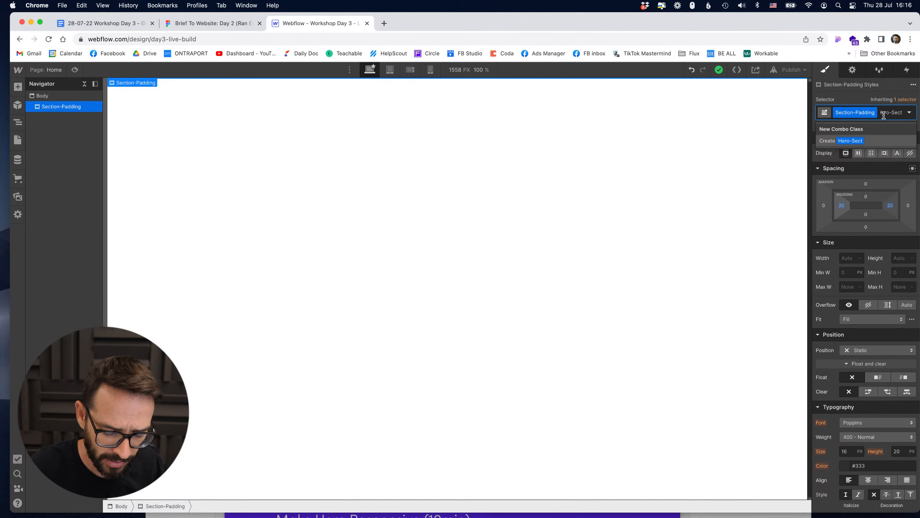
{"action": "key", "text": "Return"}
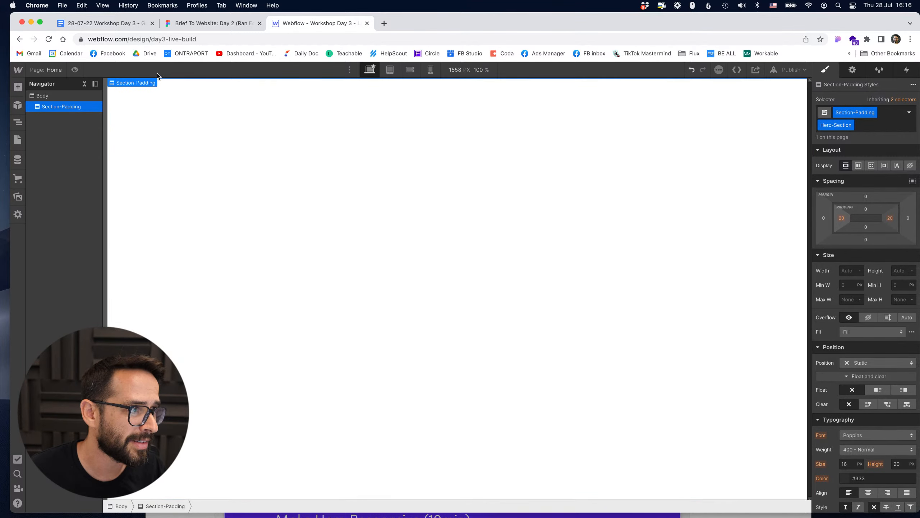
- Check the hero design in Figma, and set the Hero-Section's height to 100 VH in Webflow
{"action": "left_click", "coordinate": [197, 23]}
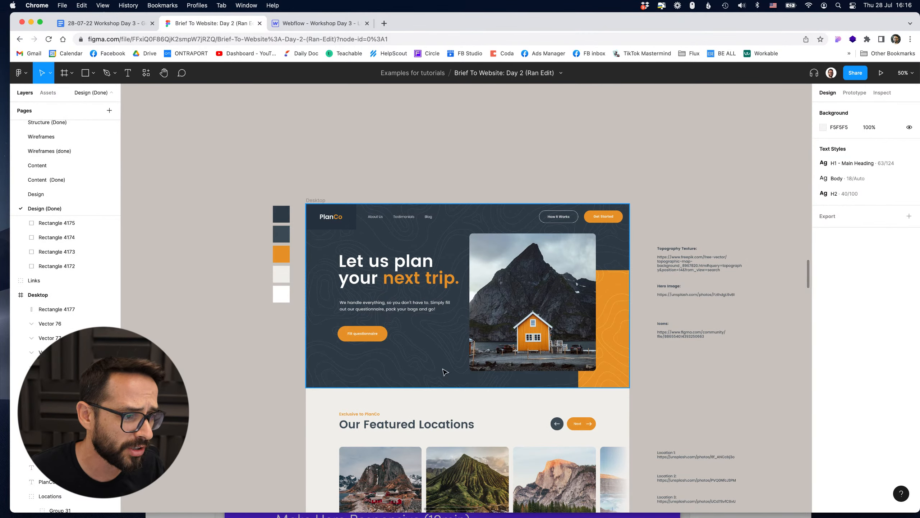
{"action": "left_click", "coordinate": [329, 24]}
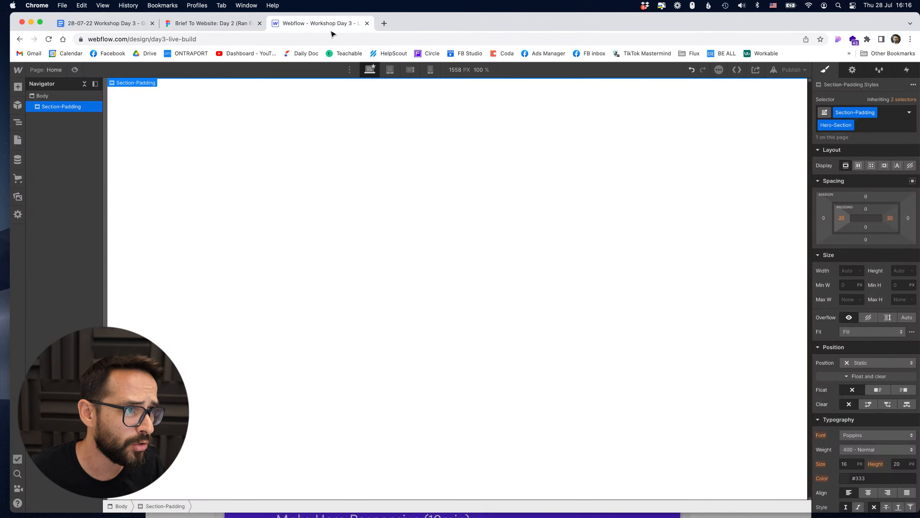
{"action": "left_click", "coordinate": [899, 270]}
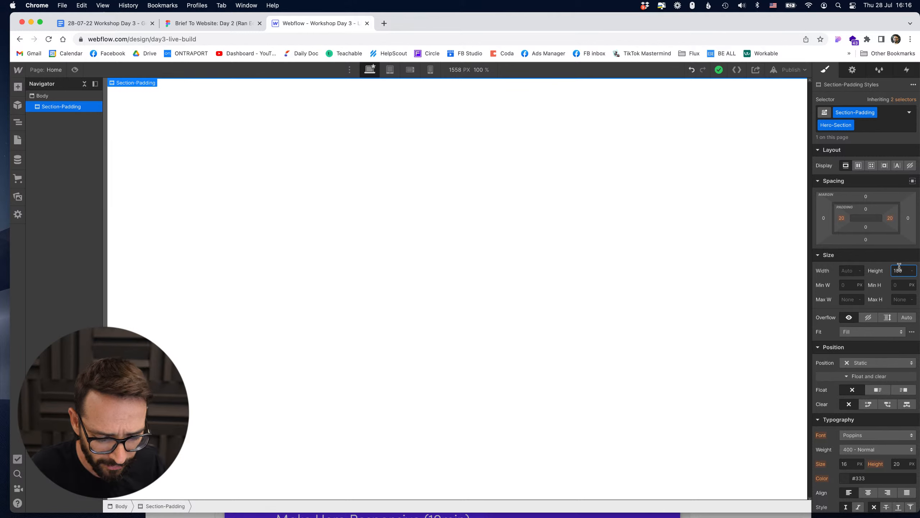
{"action": "type", "text": "100vh"}
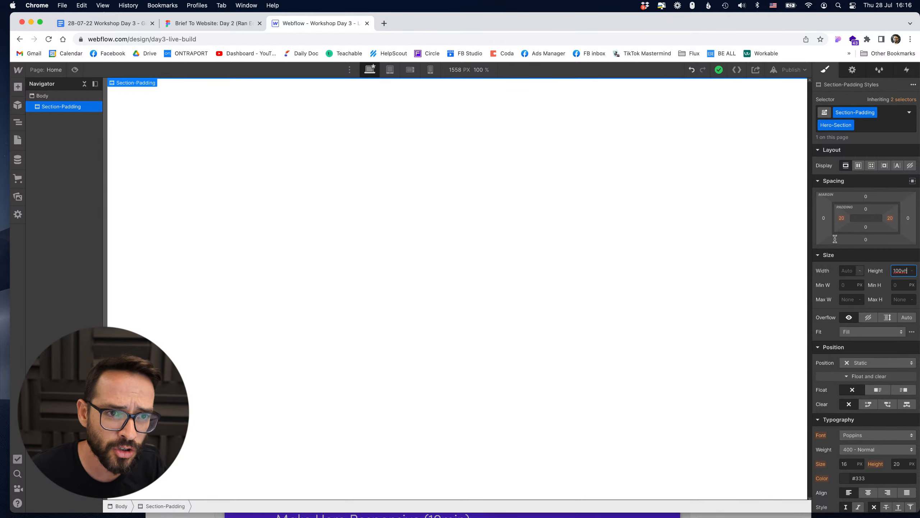
{"action": "key", "text": "Return"}
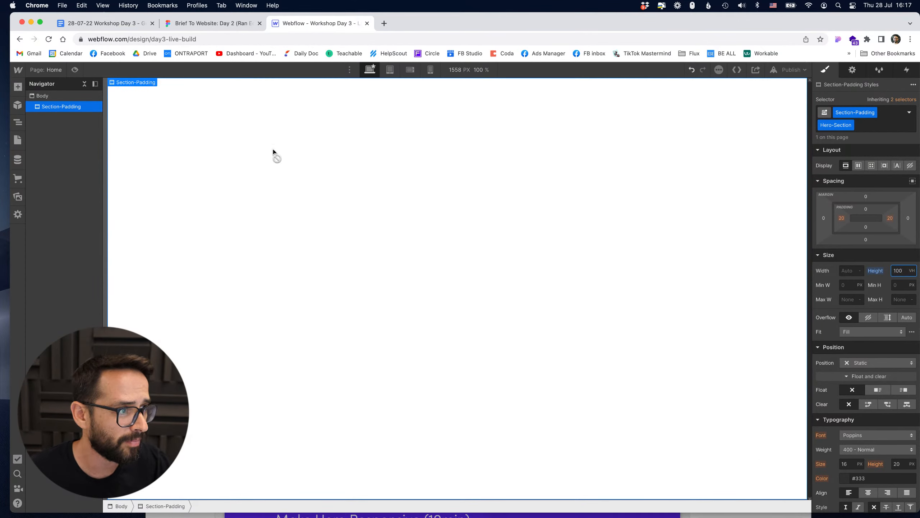
- Set the Hero-Section's background color to the Mid Grey swatch
{"action": "scroll", "coordinate": [848, 340], "scroll_direction": "down", "scroll_amount": 5}
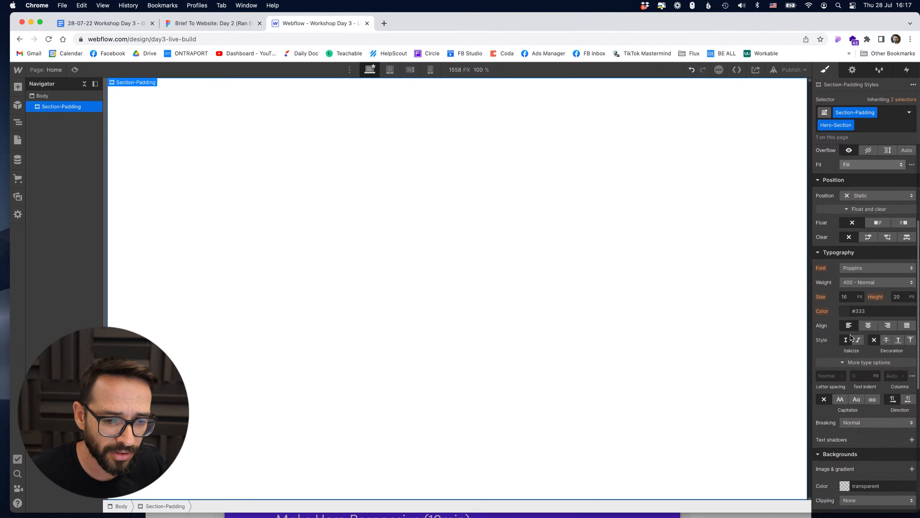
{"action": "scroll", "coordinate": [848, 352], "scroll_direction": "down", "scroll_amount": 3}
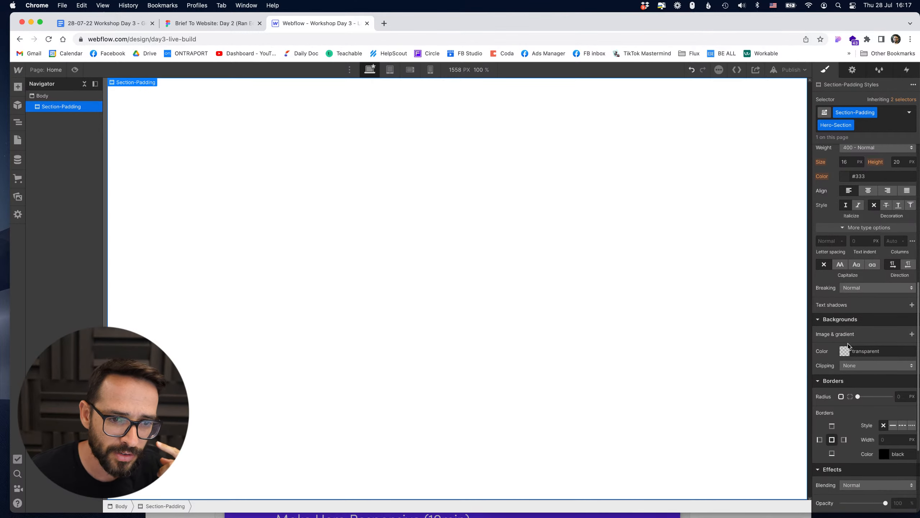
{"action": "left_click", "coordinate": [845, 351]}
{"action": "left_click", "coordinate": [835, 491]}
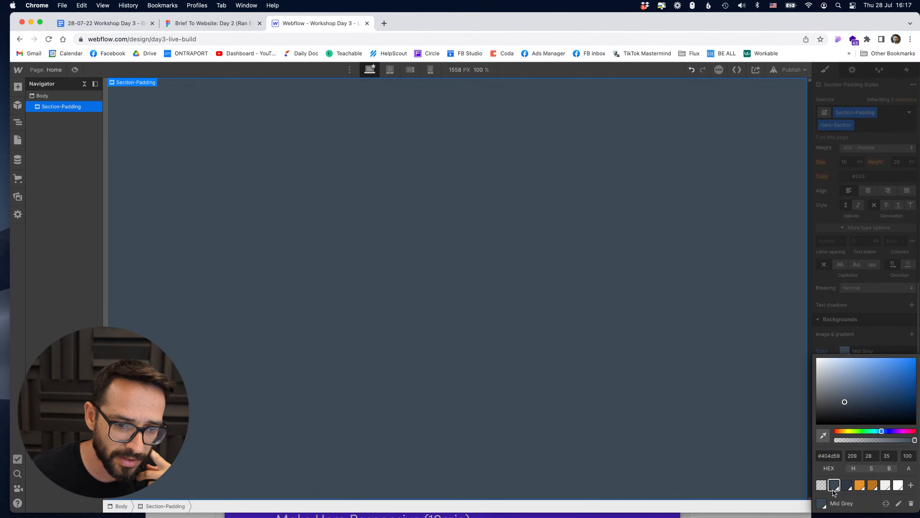
{"action": "left_click", "coordinate": [729, 153]}
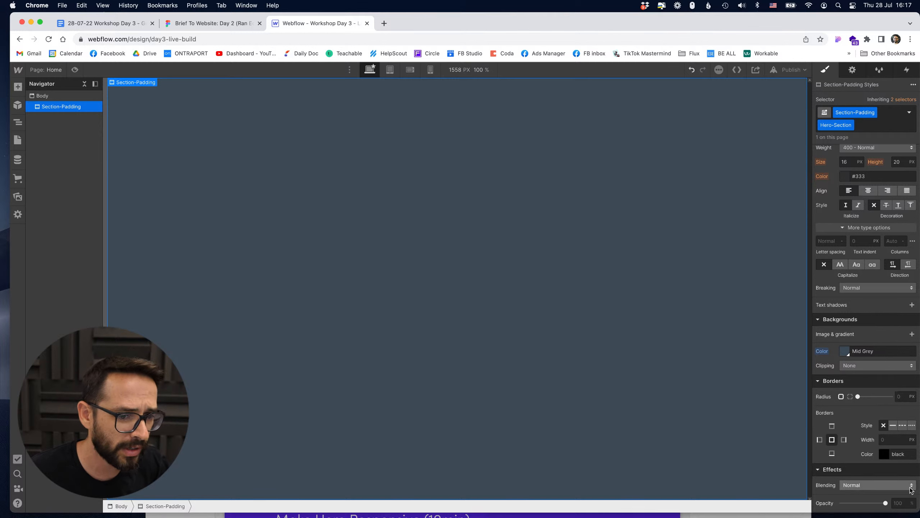
{"action": "scroll", "coordinate": [886, 310], "scroll_direction": "up", "scroll_amount": 10}
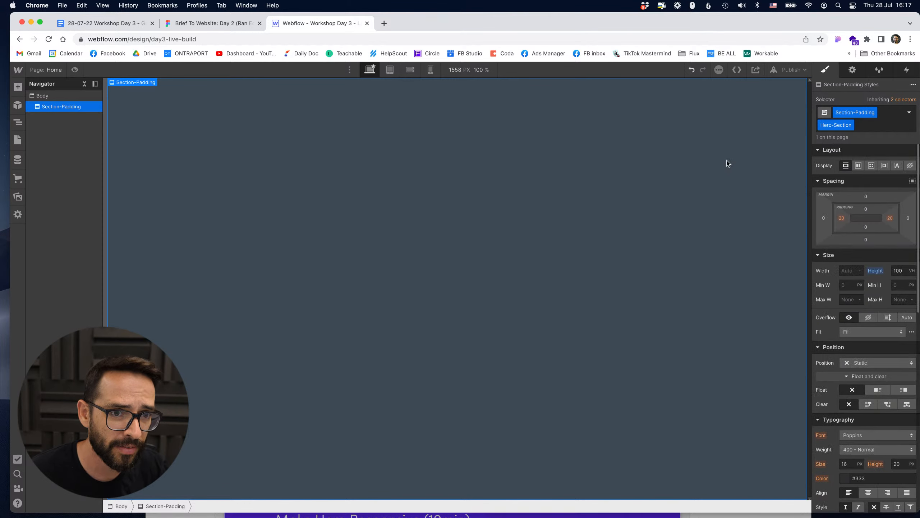
- Check the navigation bar design in Figma, and place a Navbar component inside the hero section in Webflow
{"action": "left_click", "coordinate": [212, 23]}
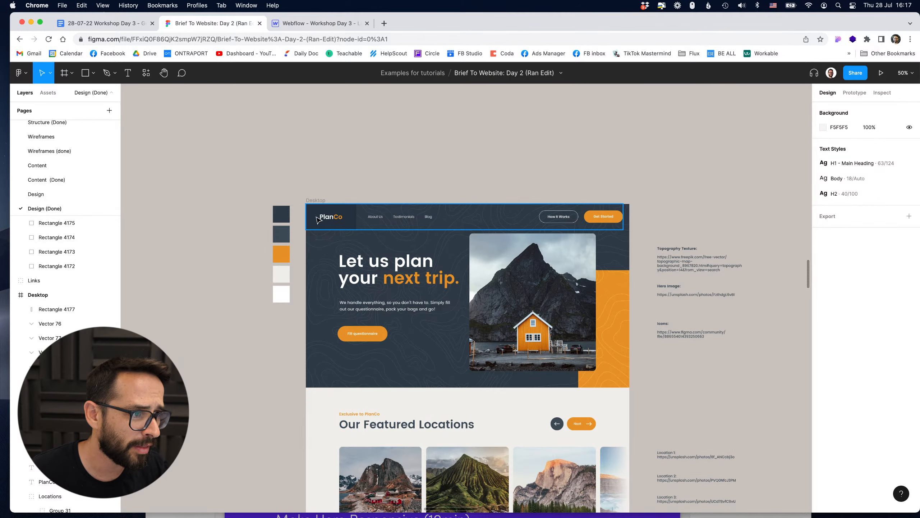
{"action": "left_click", "coordinate": [320, 26]}
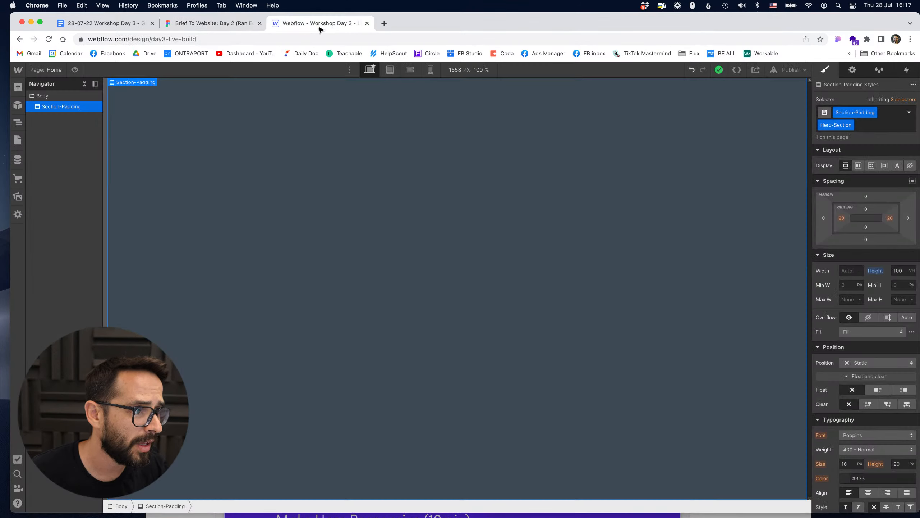
{"action": "left_click", "coordinate": [18, 86]}
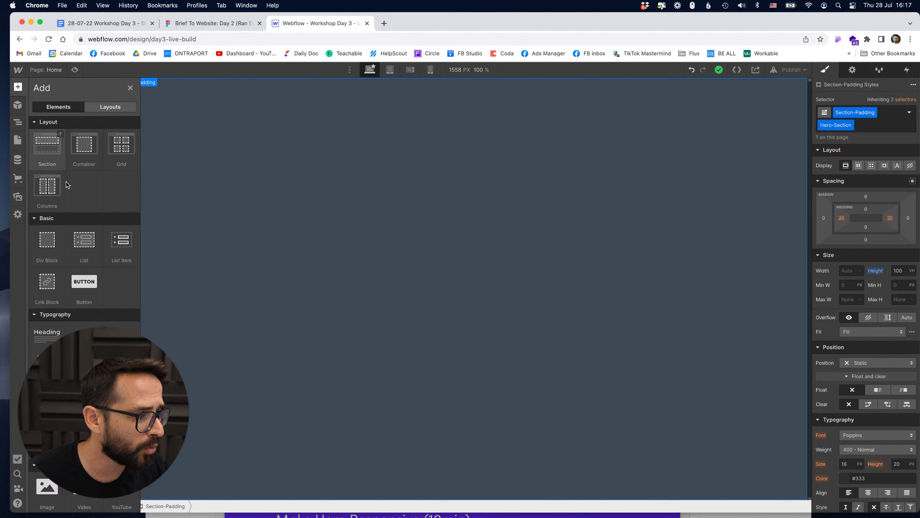
{"action": "scroll", "coordinate": [73, 188], "scroll_direction": "down", "scroll_amount": 10}
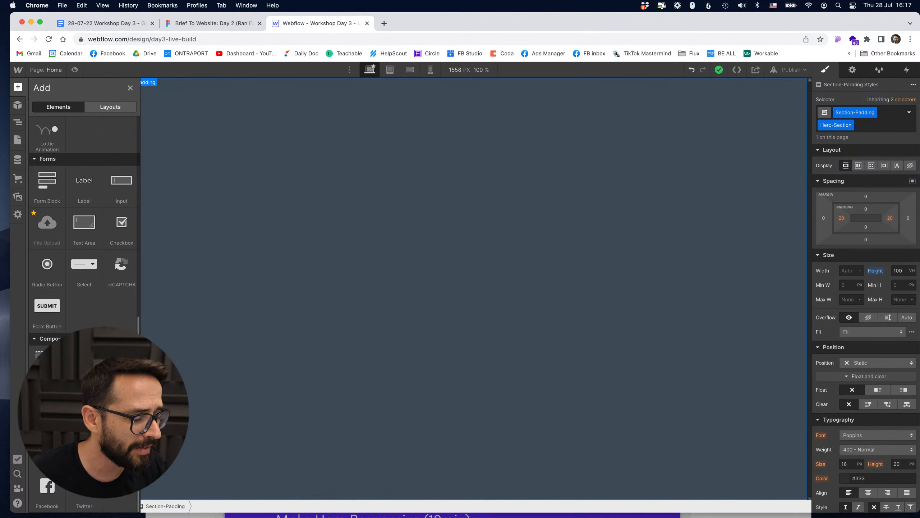
{"action": "left_click_drag", "start_coordinate": [84, 401], "coordinate": [445, 144]}
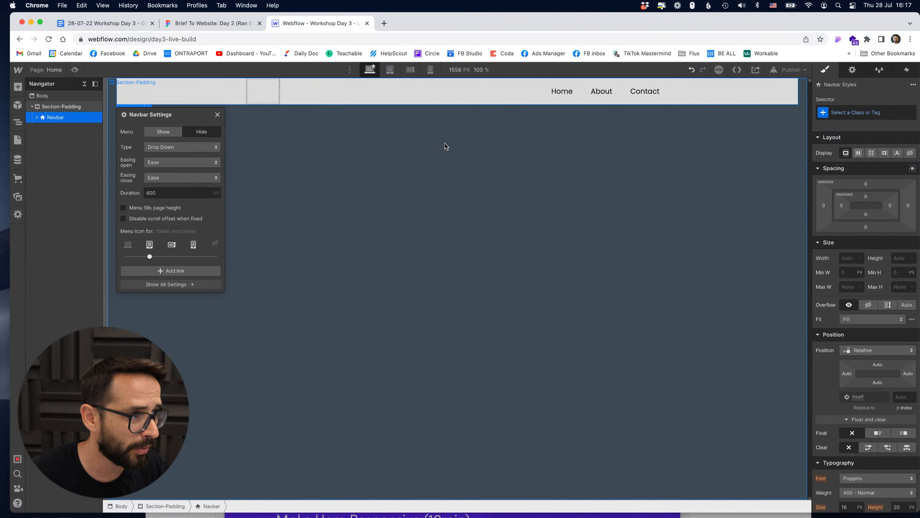
{"action": "left_click", "coordinate": [217, 115]}
- Preview the navbar at the tablet and mobile landscape breakpoints, and return to the desktop view
{"action": "left_click", "coordinate": [390, 70]}
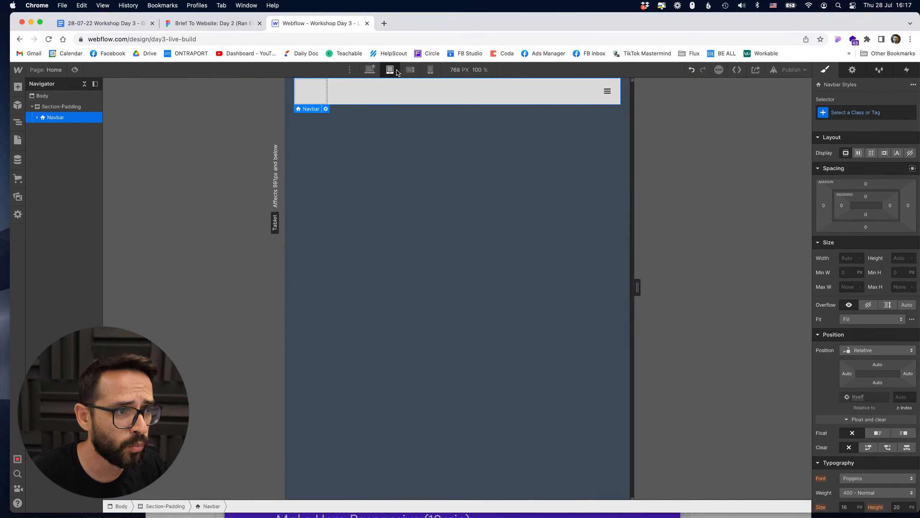
{"action": "left_click", "coordinate": [411, 71]}
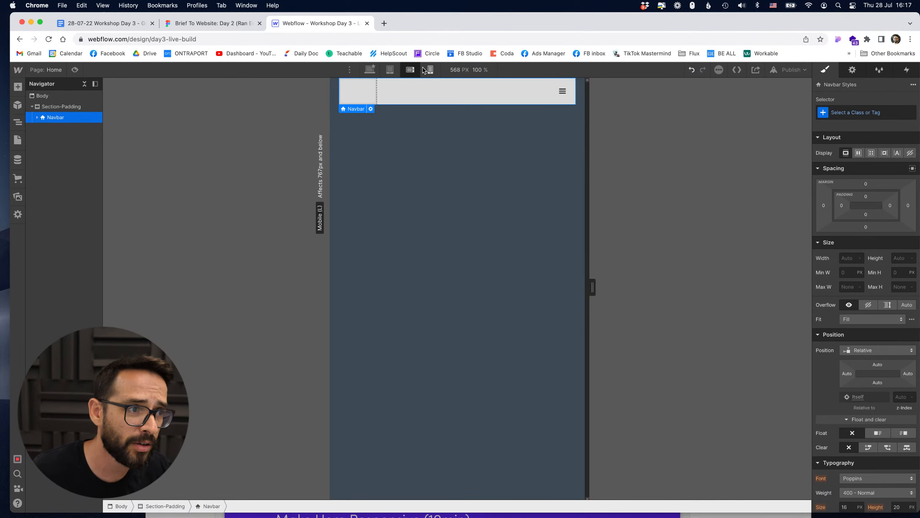
{"action": "left_click", "coordinate": [369, 71]}
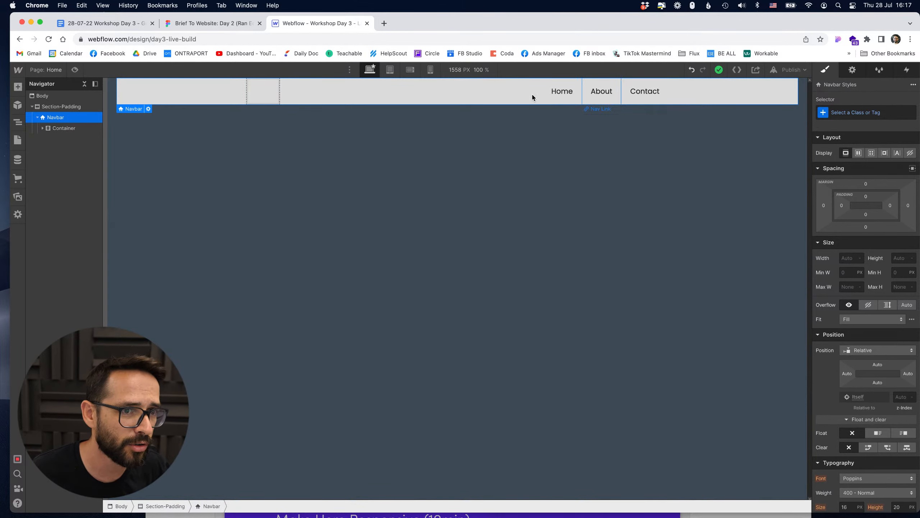
- Examine the navbar's structure, inspecting the Container and its nested Brand, Nav Menu and Menu Button elements
{"action": "left_click", "coordinate": [58, 106]}
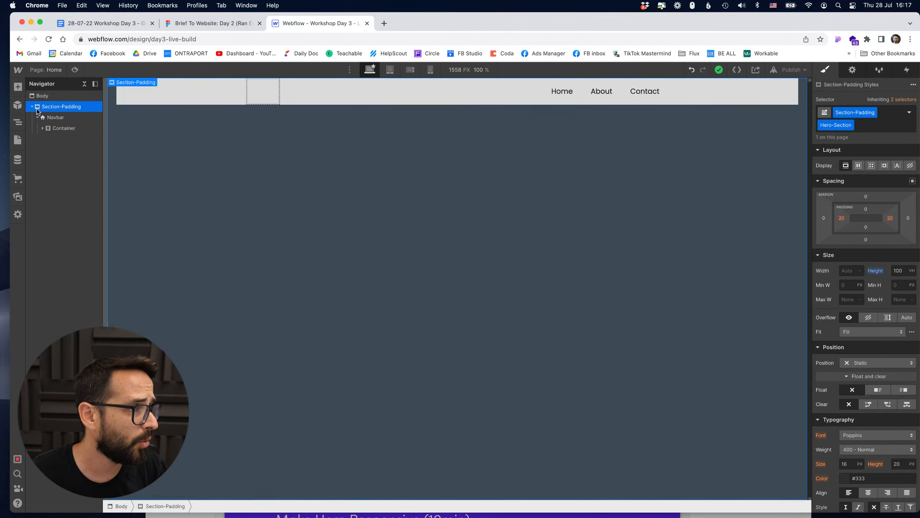
{"action": "left_click", "coordinate": [56, 119]}
{"action": "left_click", "coordinate": [59, 128]}
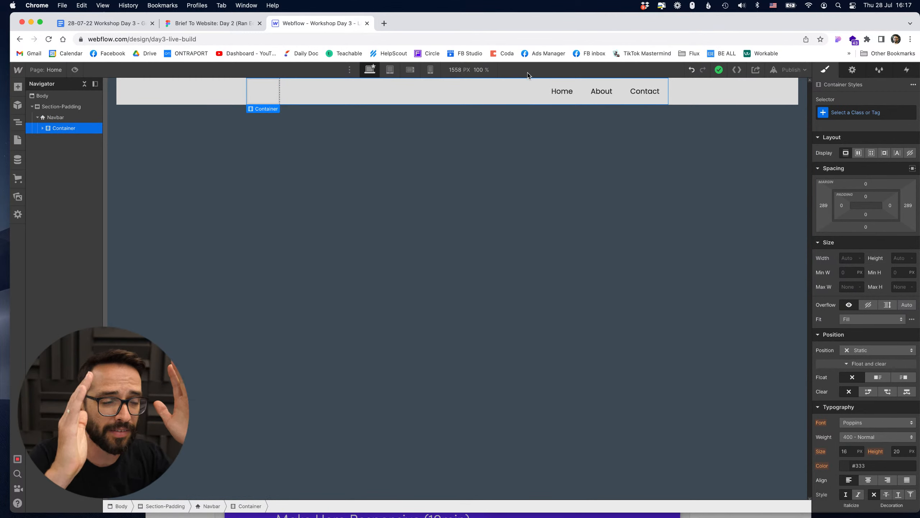
{"action": "left_click", "coordinate": [44, 128]}
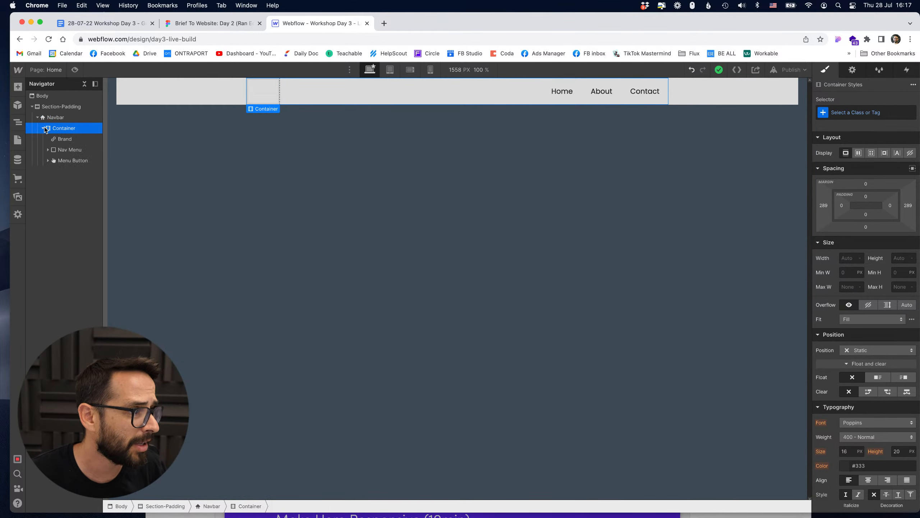
{"action": "left_click", "coordinate": [58, 139]}
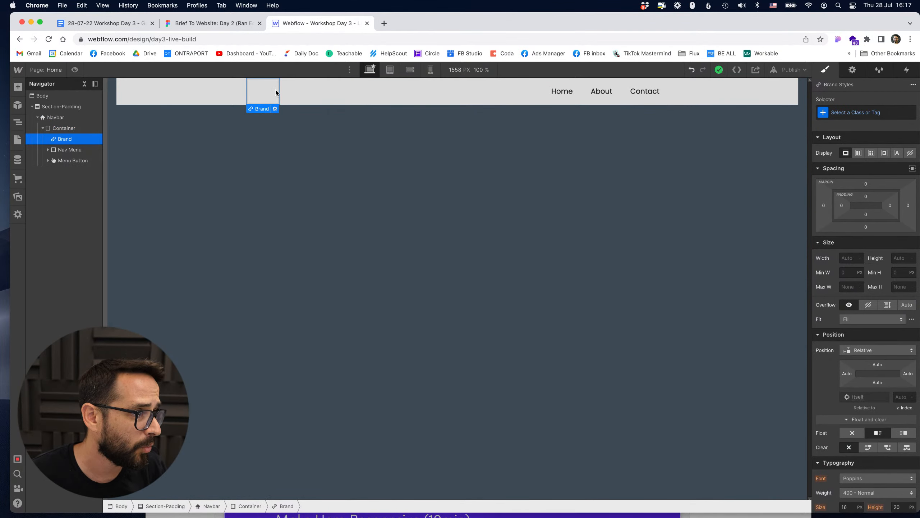
{"action": "left_click", "coordinate": [73, 150]}
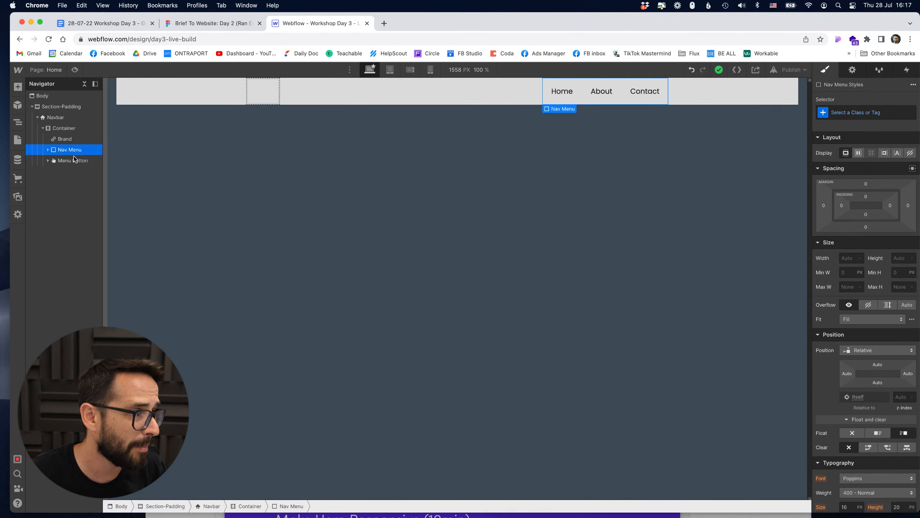
{"action": "left_click", "coordinate": [55, 160]}
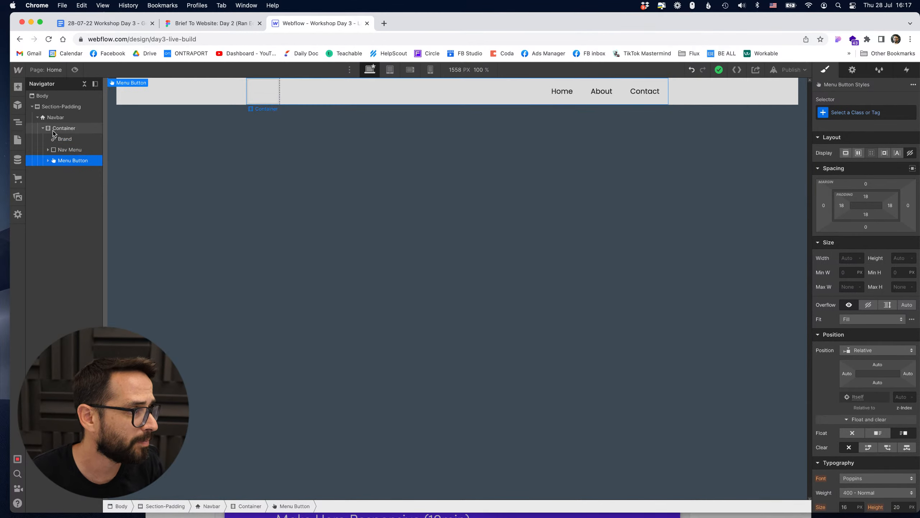
- Check the design in Figma, move the Brand, Nav Menu and Menu Button directly under the Navbar in Webflow, and delete the emptied Container
{"action": "left_click", "coordinate": [212, 23]}
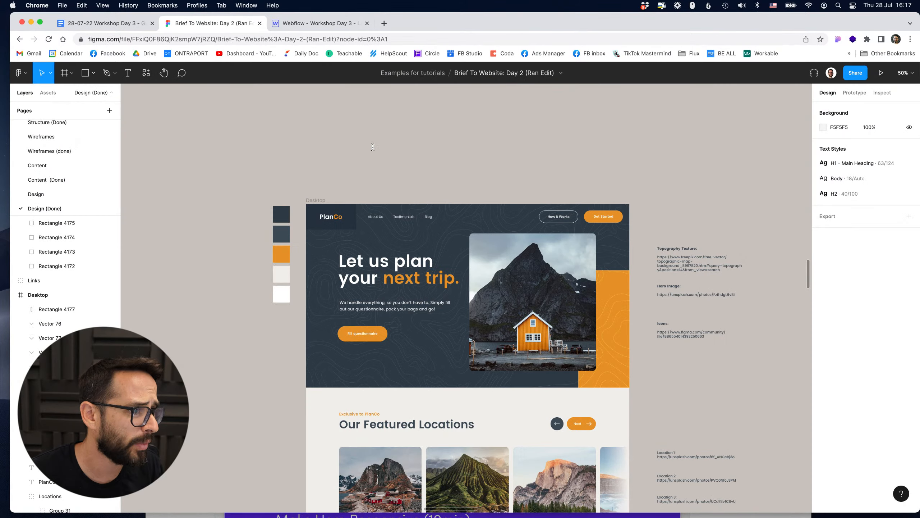
{"action": "left_click", "coordinate": [320, 24]}
{"action": "left_click_drag", "start_coordinate": [61, 131], "coordinate": [67, 149]}
{"action": "left_click", "coordinate": [61, 161]}
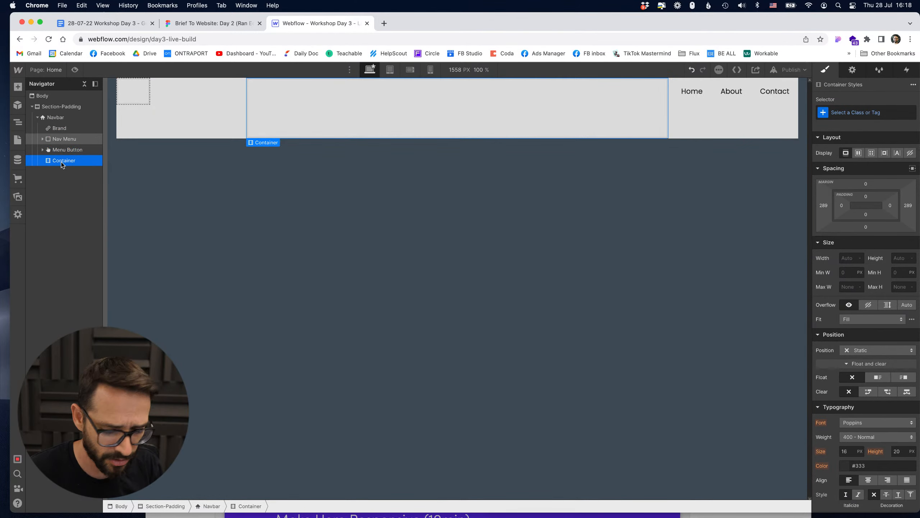
{"action": "key", "text": "Delete"}
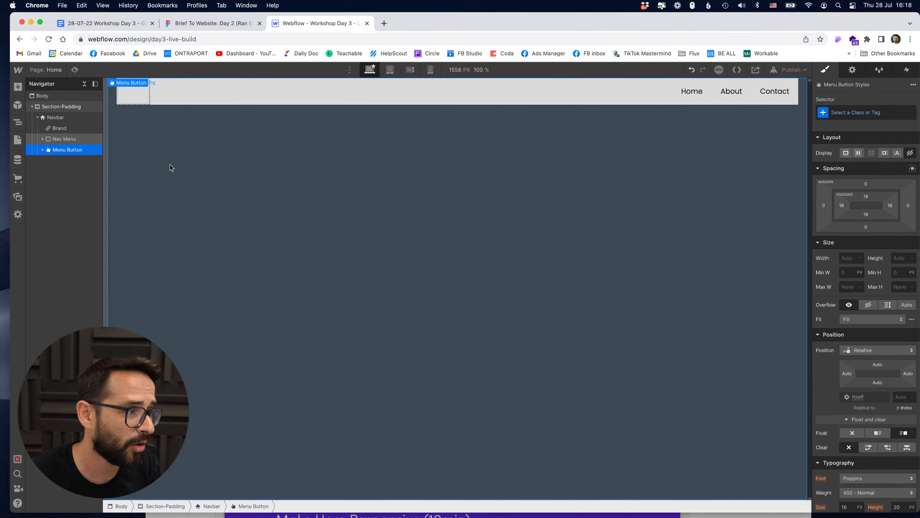
- Examine in Figma how the navigation bar's logo, links and two buttons are grouped, and return to the Navbar in Webflow
{"action": "left_click", "coordinate": [70, 116]}
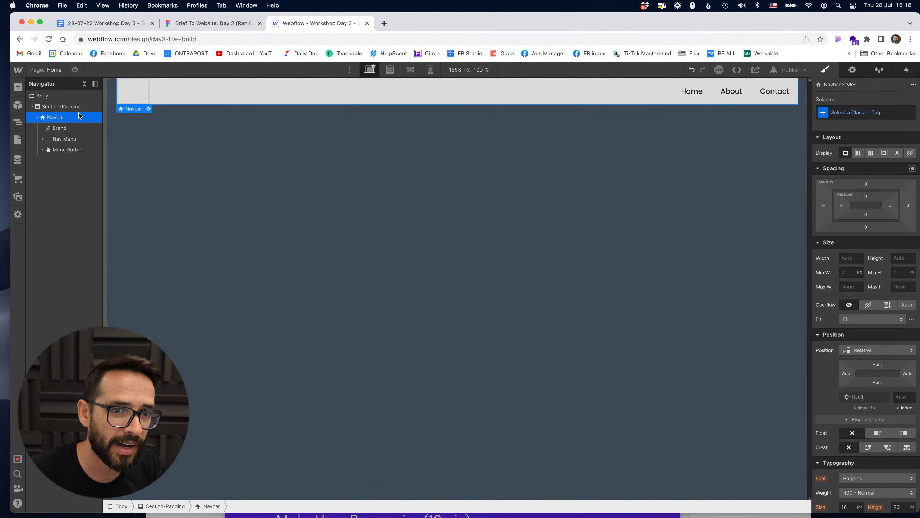
{"action": "left_click", "coordinate": [191, 24]}
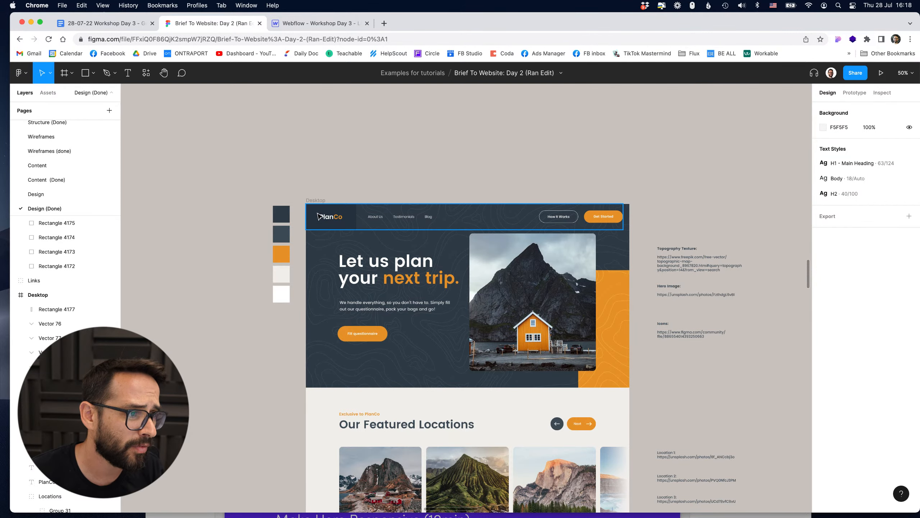
{"action": "key", "text": "shift+0"}
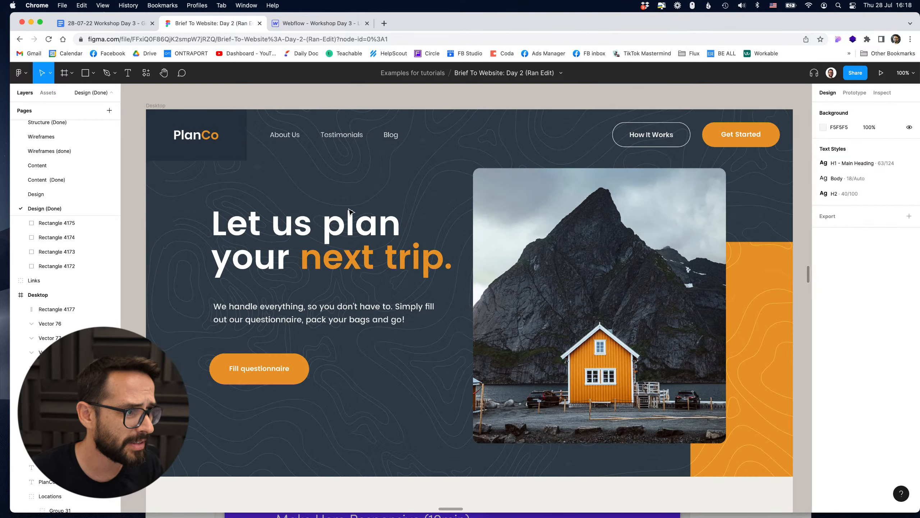
{"action": "scroll", "coordinate": [314, 177], "scroll_direction": "up", "scroll_amount": 1}
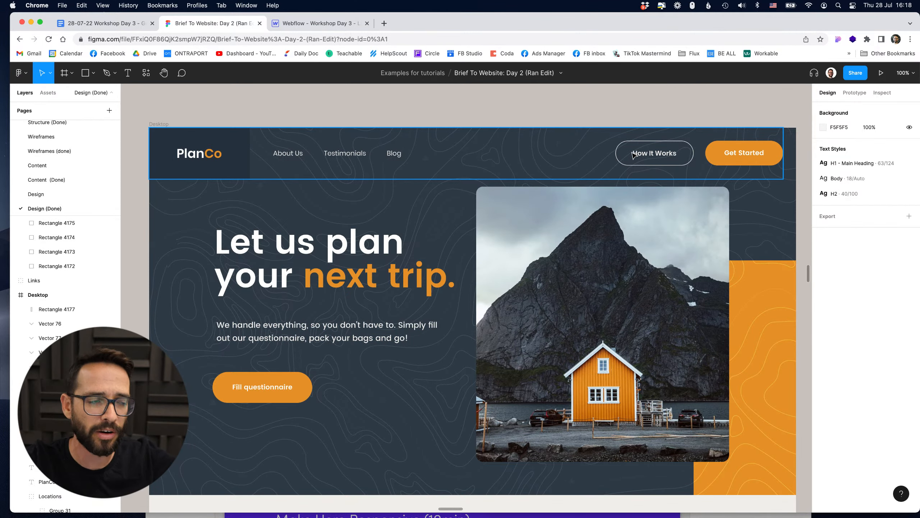
{"action": "left_click", "coordinate": [316, 24]}
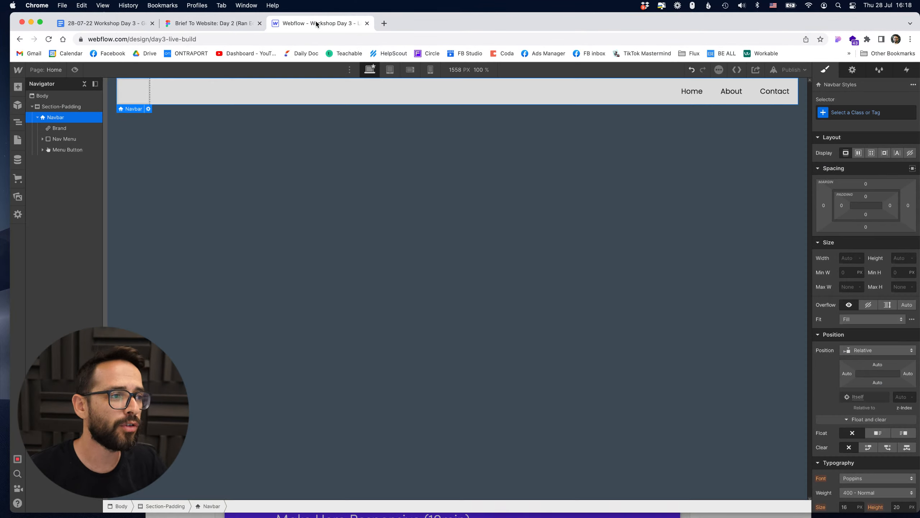
- Add a Div Block as the Navbar's first child and give it the class Nav-left-group
{"action": "left_click", "coordinate": [17, 87]}
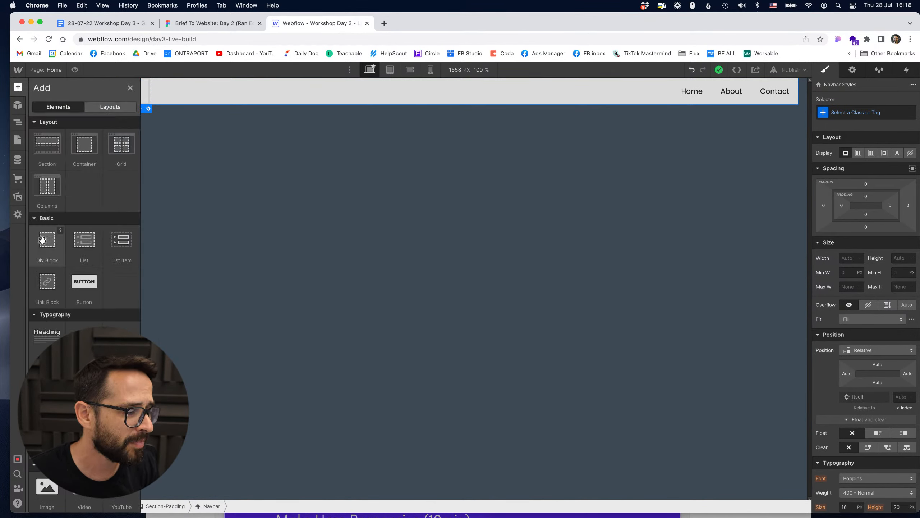
{"action": "left_click_drag", "start_coordinate": [42, 239], "coordinate": [60, 129]}
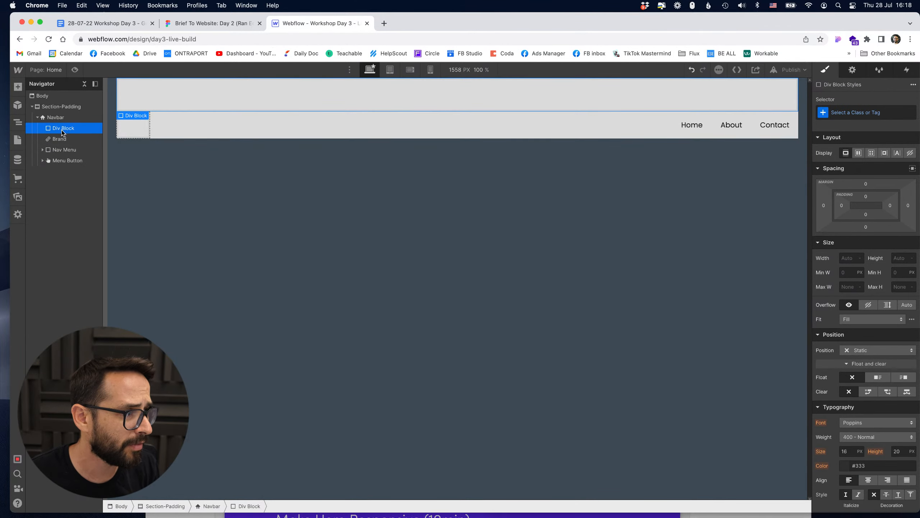
{"action": "left_click", "coordinate": [881, 111]}
{"action": "type", "text": "Left"}
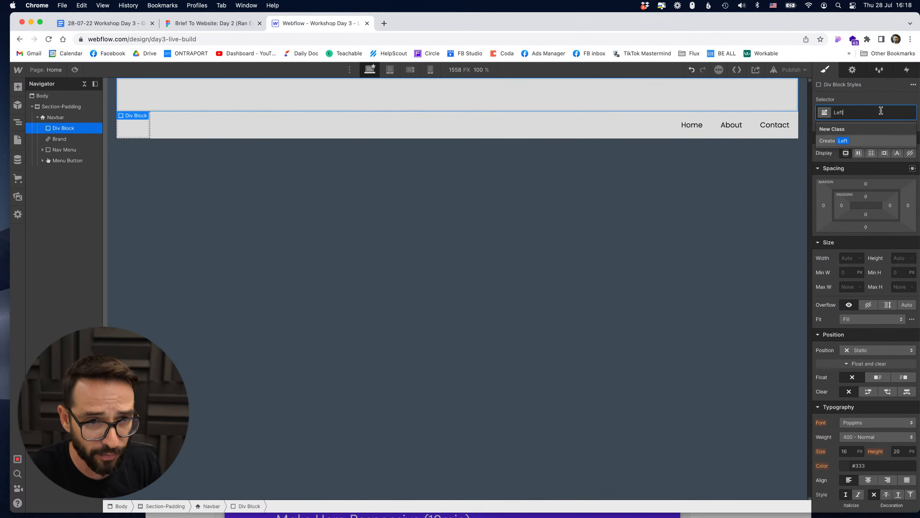
{"action": "type", "text": "-Grou"}
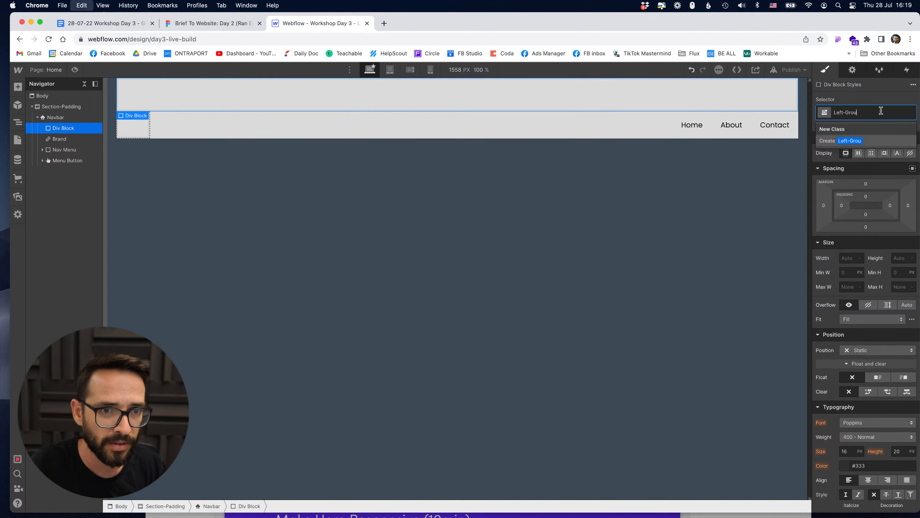
{"action": "key", "text": "BackSpace"}
{"action": "key", "text": "BackSpace"}
{"action": "key", "text": "BackSpace"}
{"action": "key", "text": "BackSpace"}
{"action": "key", "text": "BackSpace"}
{"action": "key", "text": "BackSpace"}
{"action": "key", "text": "BackSpace"}
{"action": "key", "text": "BackSpace"}
{"action": "key", "text": "BackSpace"}
{"action": "type", "text": "NAv-"}
{"action": "key", "text": "BackSpace"}
{"action": "key", "text": "BackSpace"}
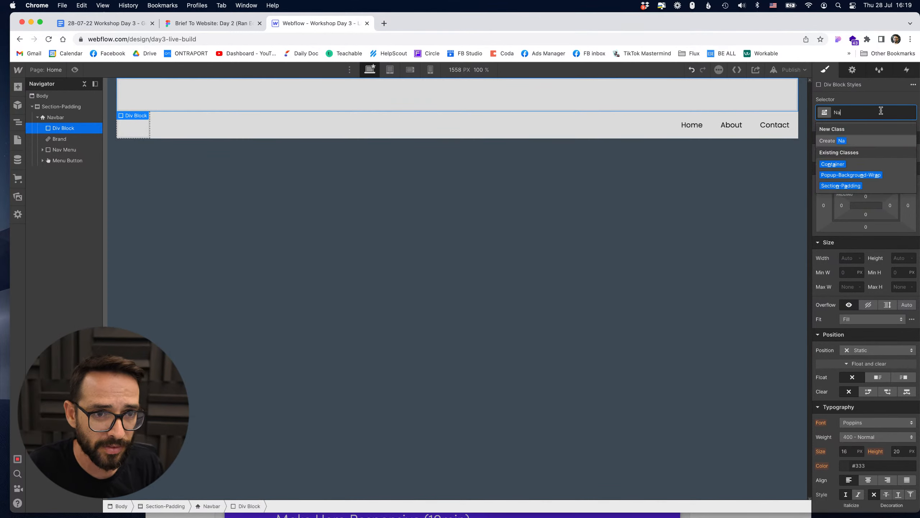
{"action": "type", "text": "av-left-"}
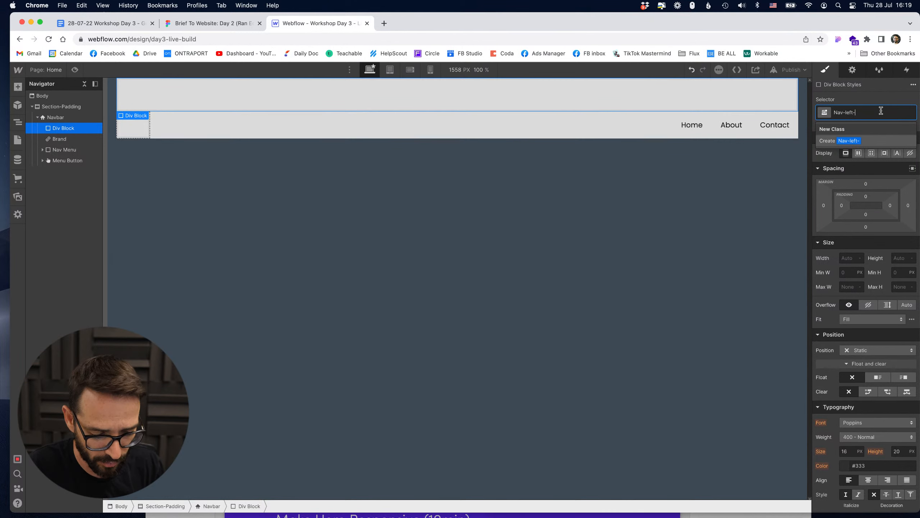
{"action": "type", "text": "group"}
{"action": "key", "text": "Return"}
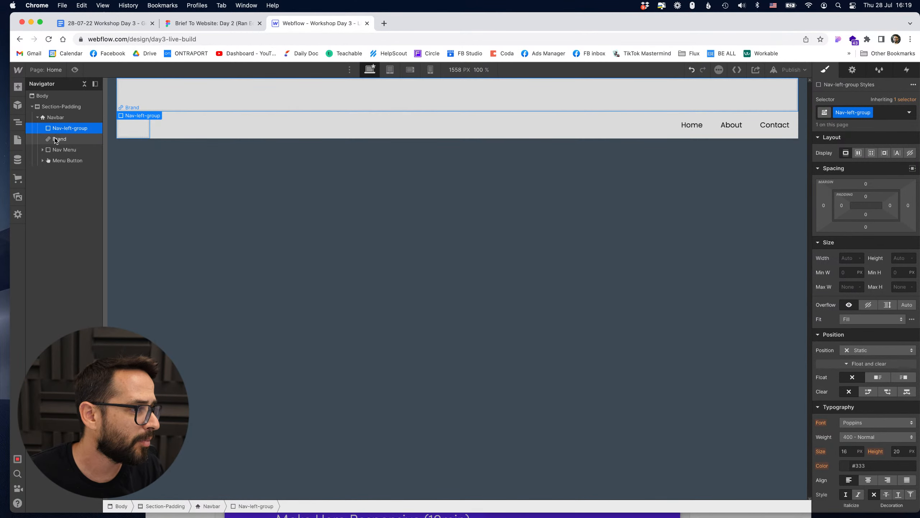
- Nest the Brand, Nav Menu and Menu Button inside the Nav-left-group block
{"action": "left_click_drag", "start_coordinate": [60, 137], "coordinate": [71, 166]}
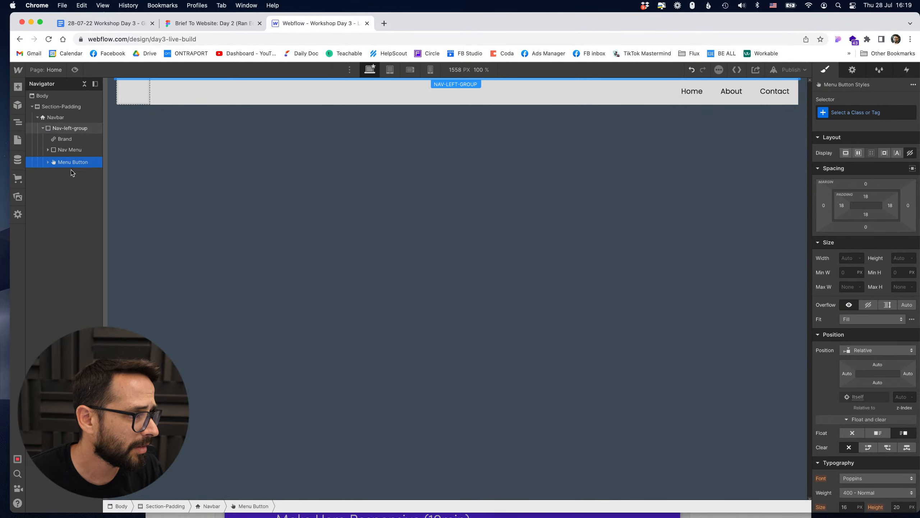
{"action": "left_click", "coordinate": [43, 129]}
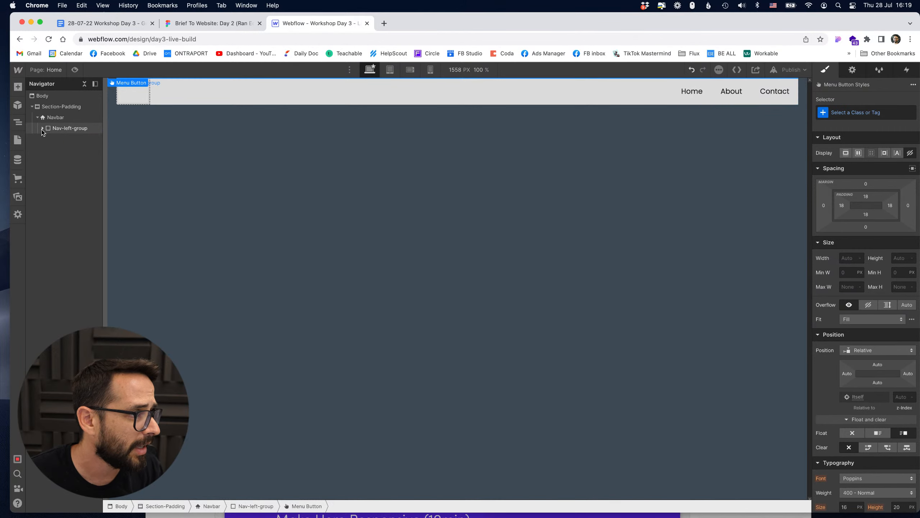
- Add a second Div Block to the Navbar below Nav-left-group and give it the class nav-right-side
{"action": "left_click", "coordinate": [17, 87]}
{"action": "left_click_drag", "start_coordinate": [42, 237], "coordinate": [64, 140]}
{"action": "left_click", "coordinate": [861, 112]}
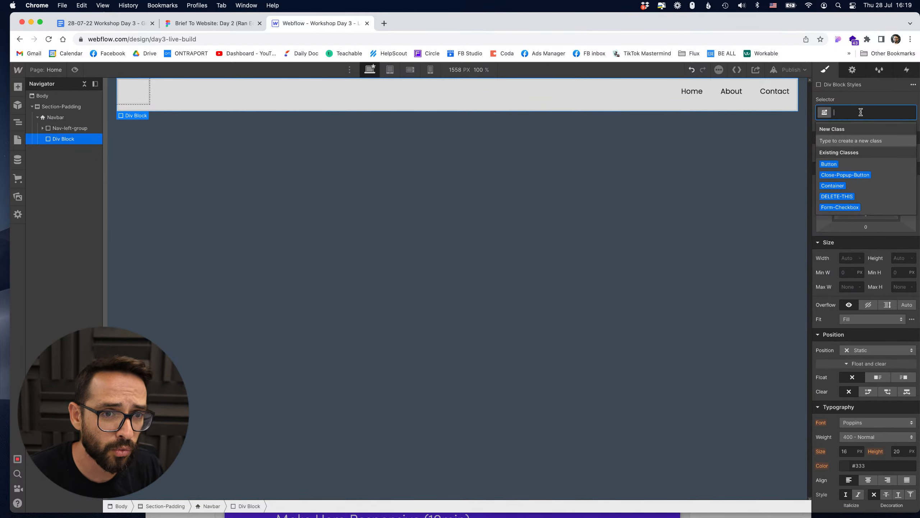
{"action": "type", "text": "nav-right-s"}
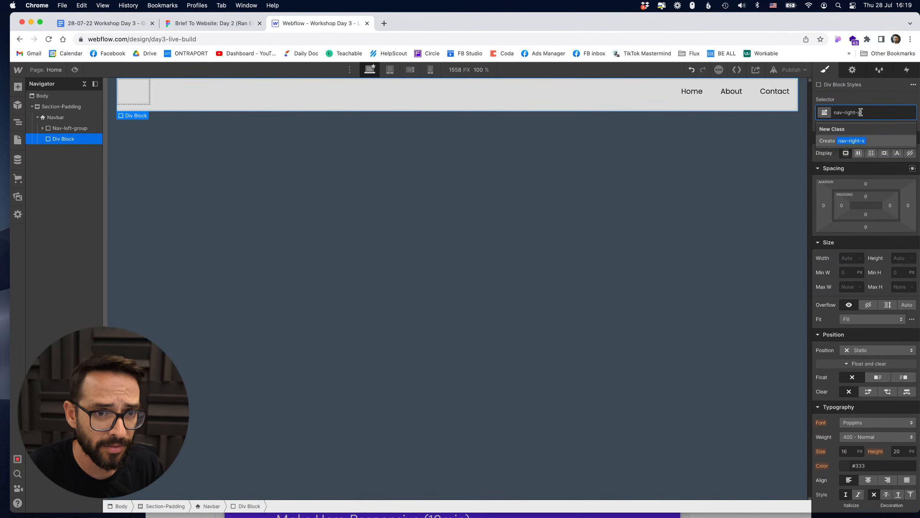
{"action": "type", "text": "ide"}
{"action": "key", "text": "Return"}
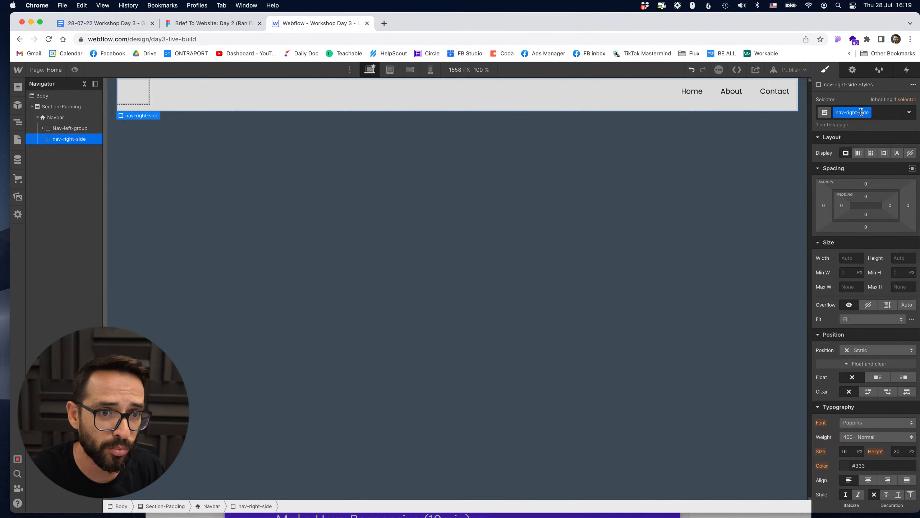
- Give the navbar element the new class Navbar
{"action": "left_click", "coordinate": [61, 131]}
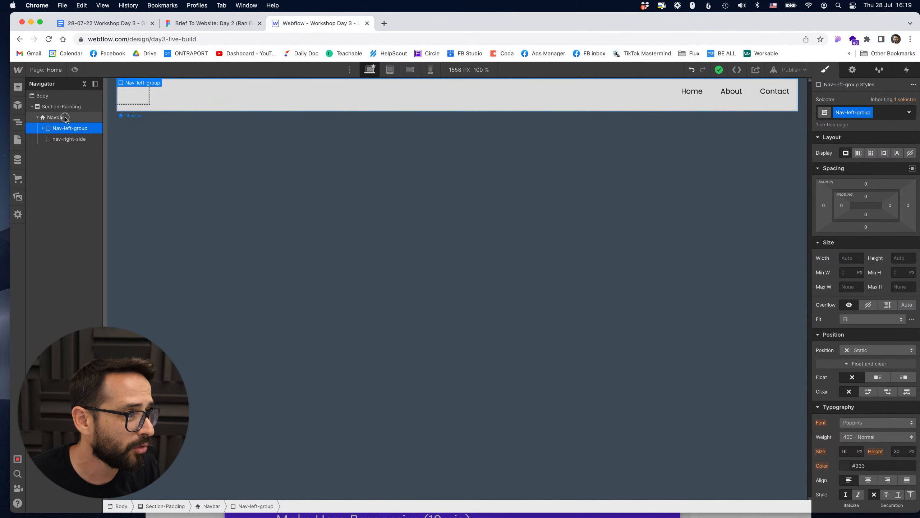
{"action": "left_click", "coordinate": [50, 118]}
{"action": "left_click", "coordinate": [860, 112]}
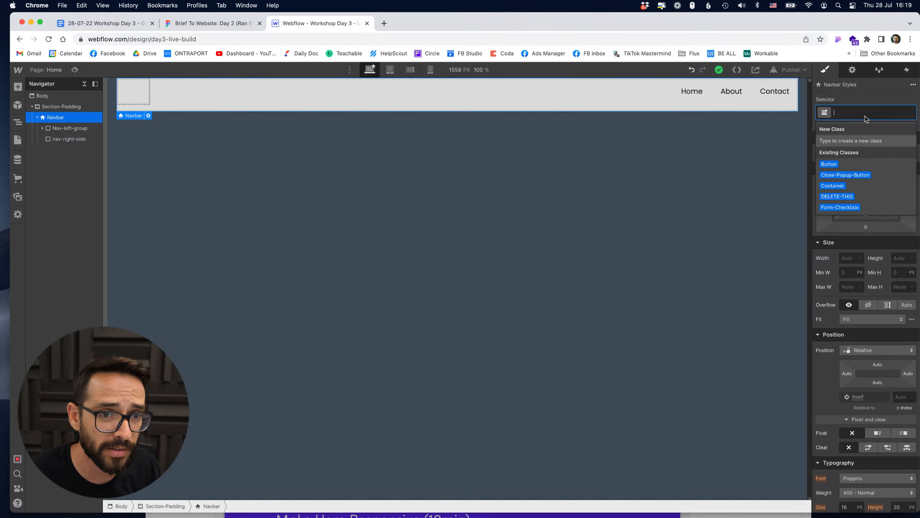
{"action": "type", "text": "Nav"}
{"action": "type", "text": "bar"}
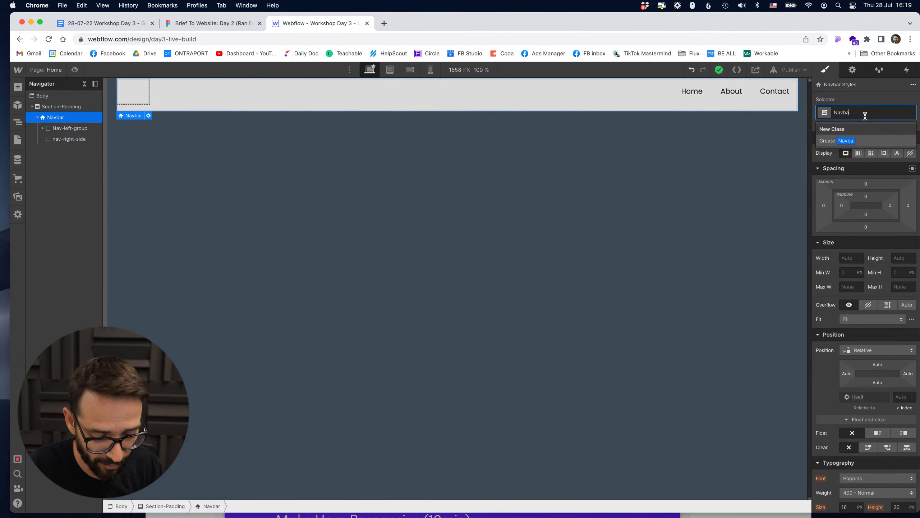
{"action": "key", "text": "Return"}
- Set the Navbar's background color to transparent
{"action": "scroll", "coordinate": [853, 142], "scroll_direction": "down", "scroll_amount": 10}
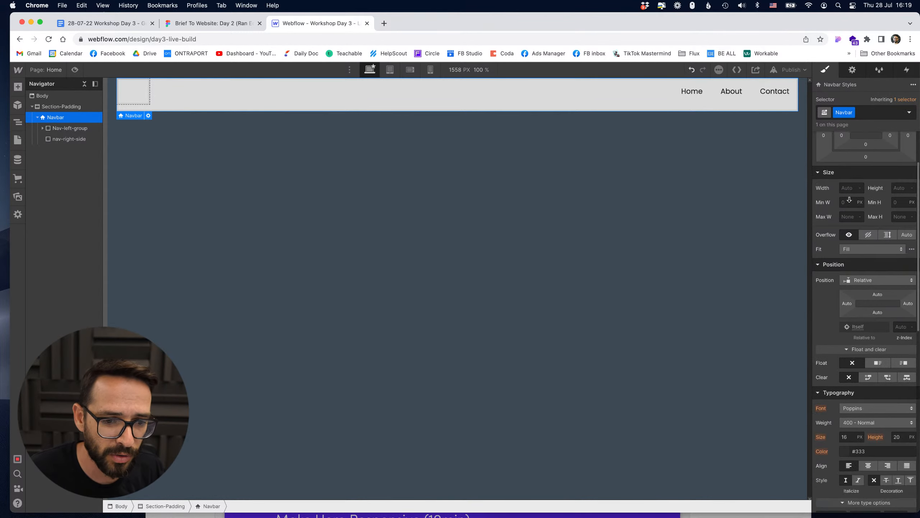
{"action": "left_click", "coordinate": [840, 382]}
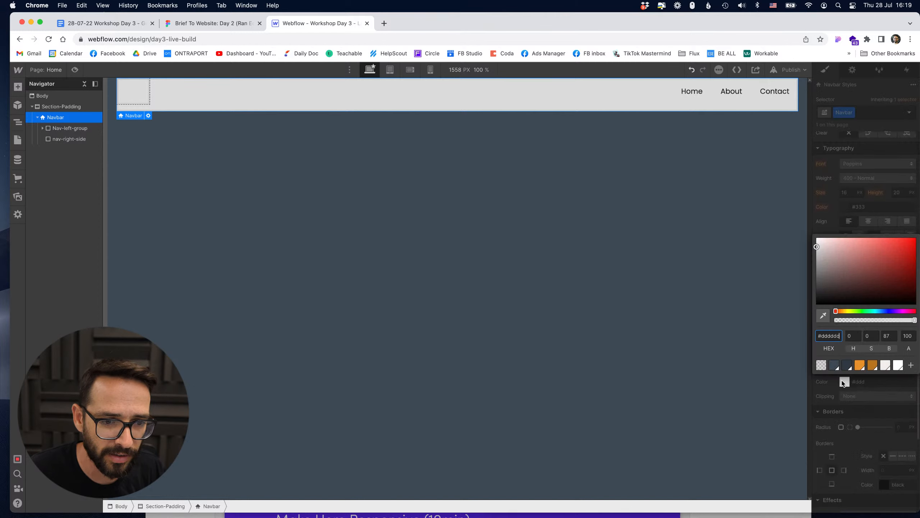
{"action": "left_click", "coordinate": [822, 364]}
{"action": "left_click", "coordinate": [874, 217]}
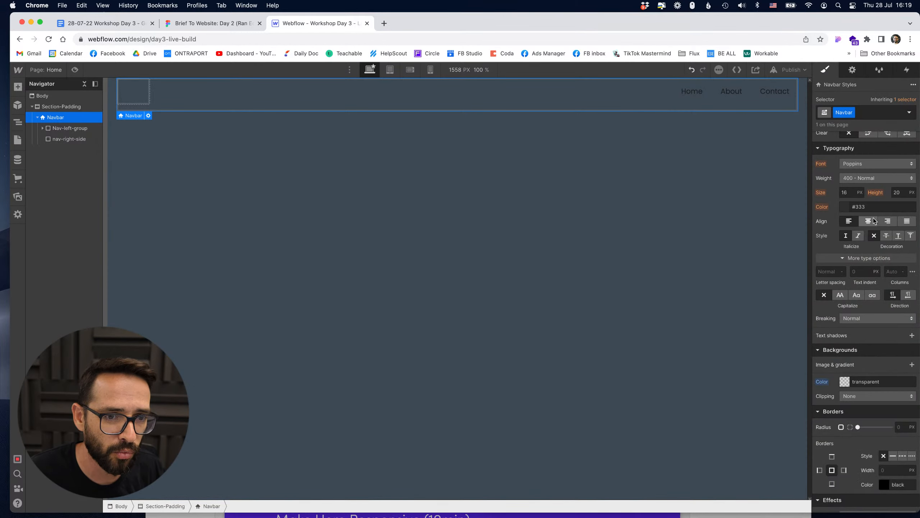
{"action": "scroll", "coordinate": [866, 254], "scroll_direction": "up", "scroll_amount": 10}
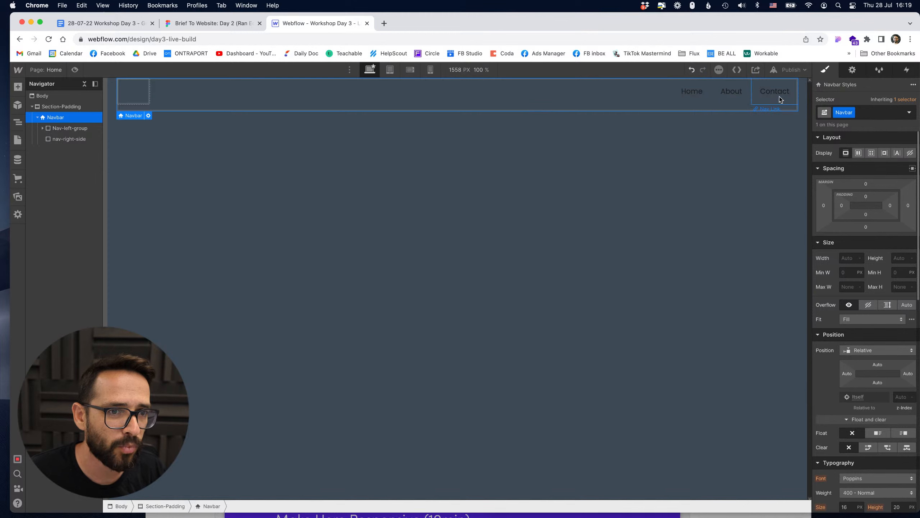
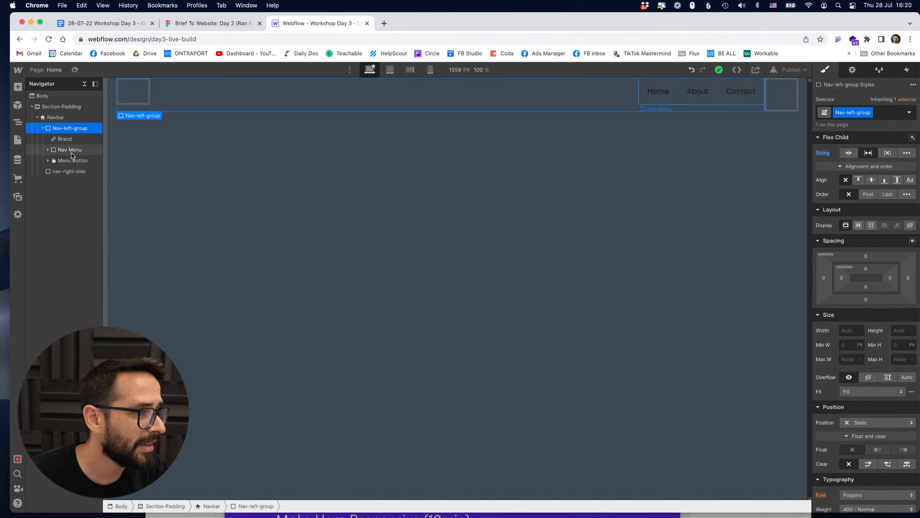
- Remove the float from the Nav Menu inside Nav-left-group by setting its float to none
{"action": "left_click", "coordinate": [71, 150]}
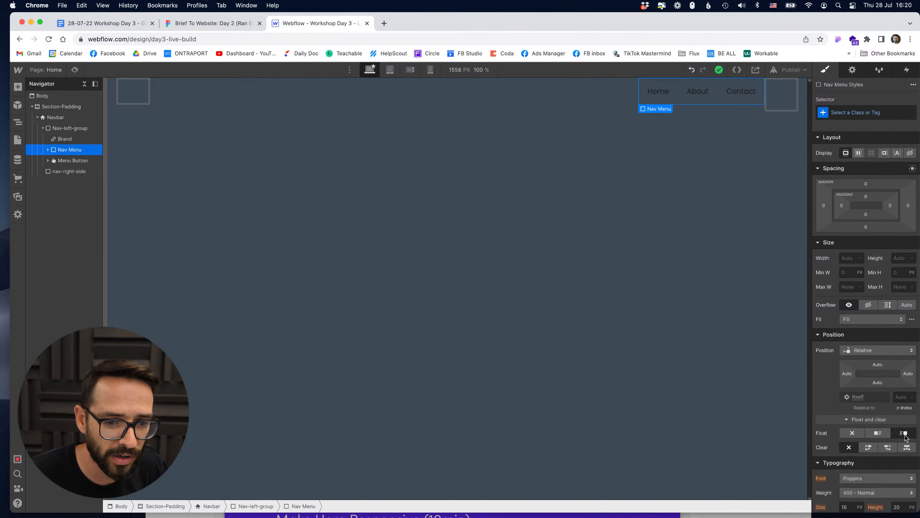
{"action": "left_click", "coordinate": [852, 434]}
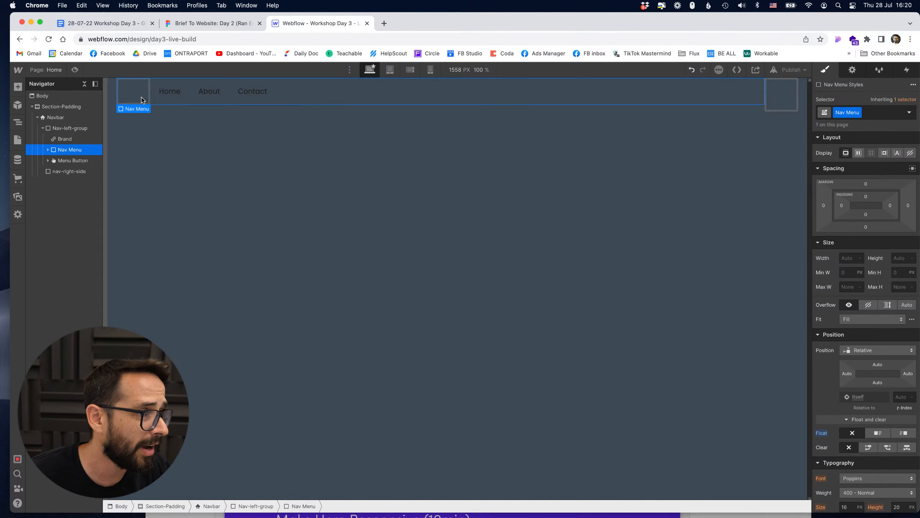
- Upload all the files in the Desktop's Webflow Build folder to the site's assets
{"action": "left_click", "coordinate": [65, 139]}
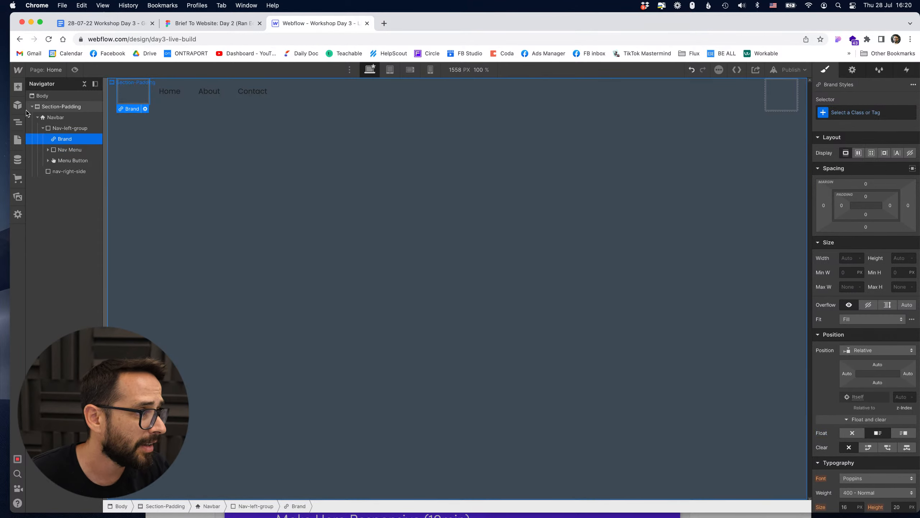
{"action": "left_click", "coordinate": [19, 199]}
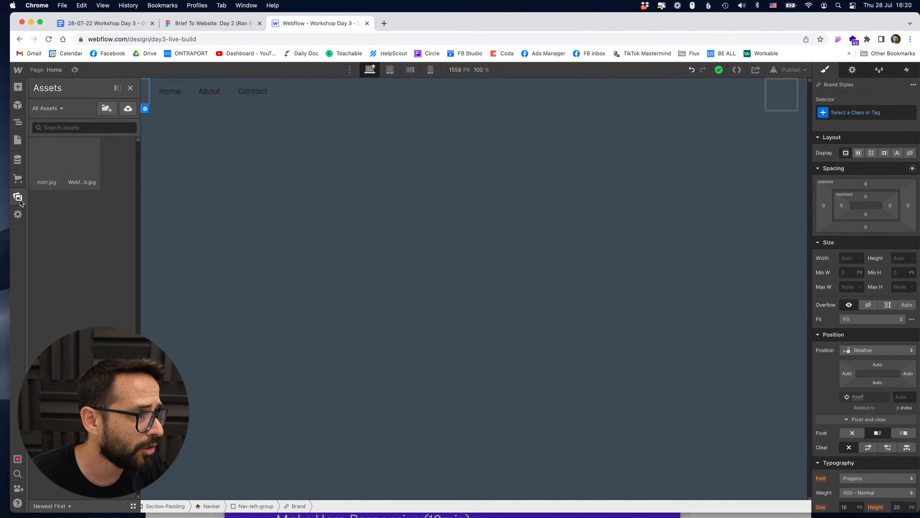
{"action": "left_click", "coordinate": [129, 109]}
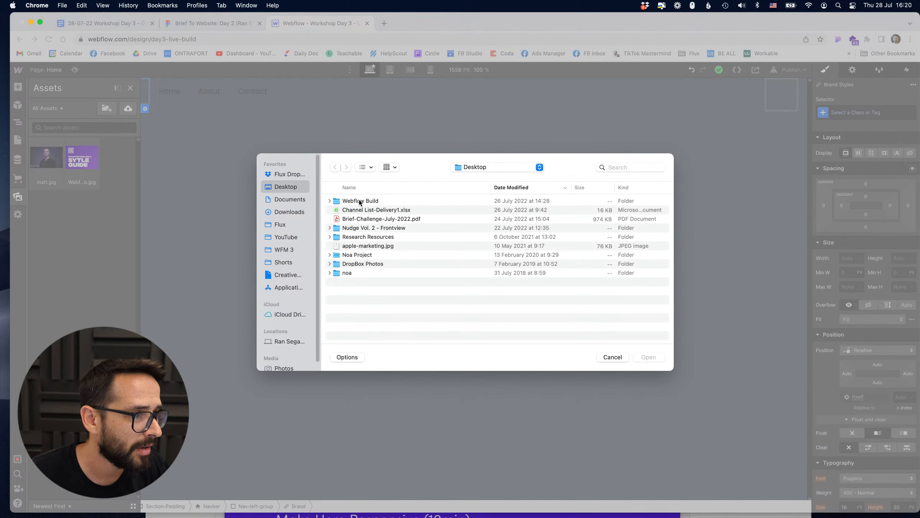
{"action": "double_click", "coordinate": [360, 202]}
{"action": "left_click", "coordinate": [360, 201]}
{"action": "left_click", "coordinate": [359, 281], "text": "shift"}
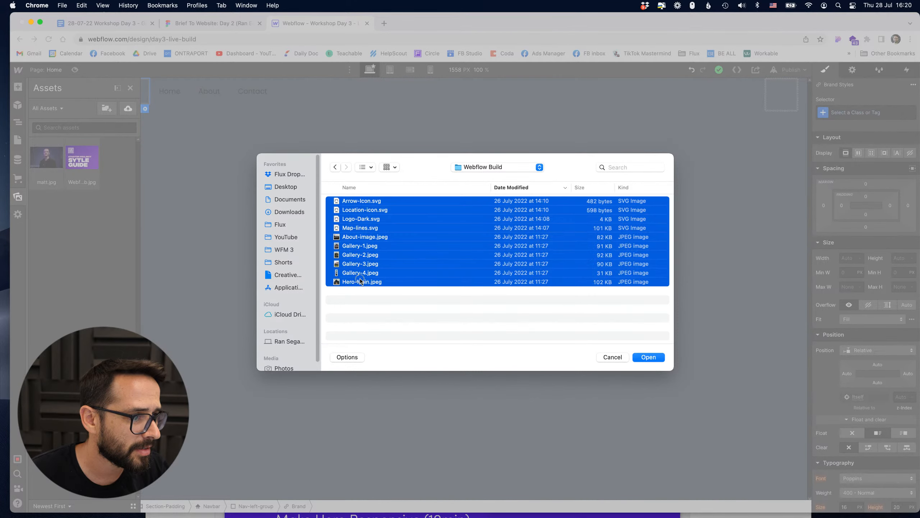
{"action": "left_click", "coordinate": [644, 358]}
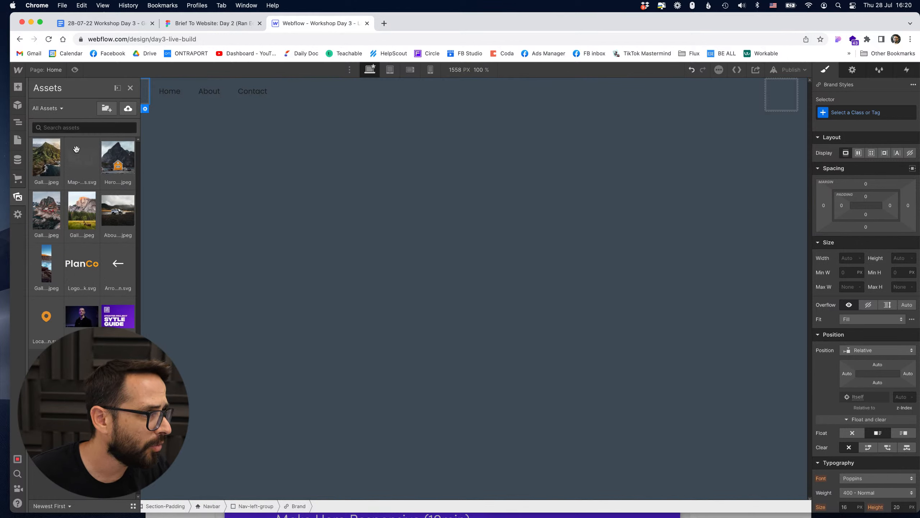
- Add the Logo-Dark.svg image from the assets to the navbar and nest it inside the Brand link
{"action": "left_click_drag", "start_coordinate": [76, 262], "coordinate": [139, 94]}
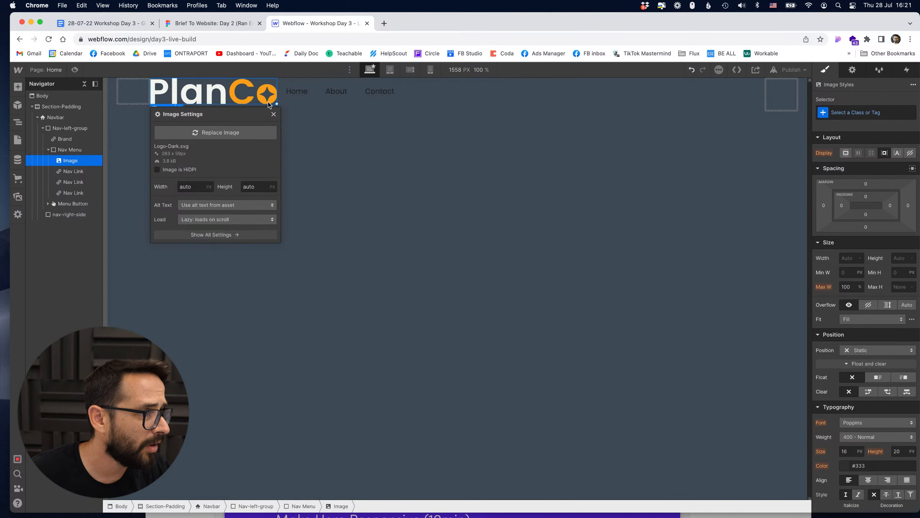
{"action": "left_click", "coordinate": [91, 164]}
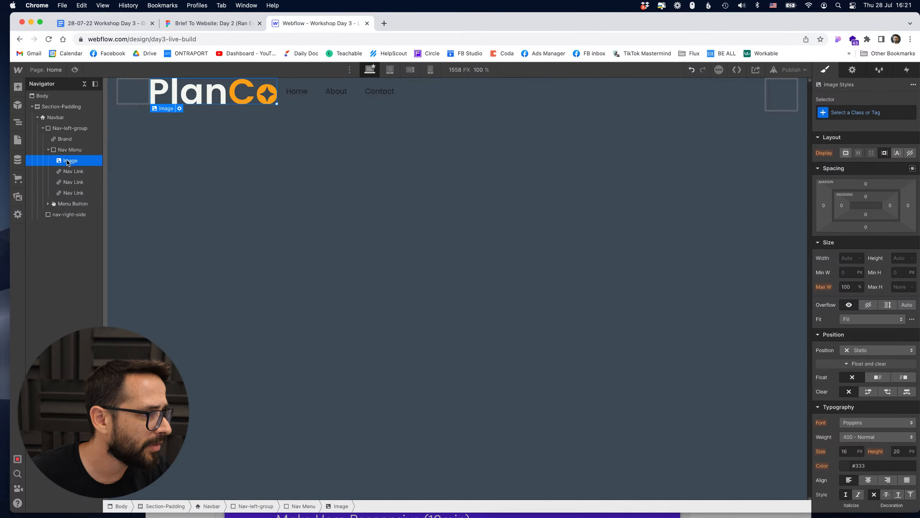
{"action": "mouse_move", "coordinate": [67, 162]}
{"action": "left_mouse_down"}
{"action": "mouse_move", "coordinate": [65, 138]}
{"action": "mouse_move", "coordinate": [67, 146]}
{"action": "left_mouse_up"}
- Switch to the Figma design and copy the fill hex code of the dark rectangle behind the PlanCo logo
{"action": "left_click", "coordinate": [230, 24]}
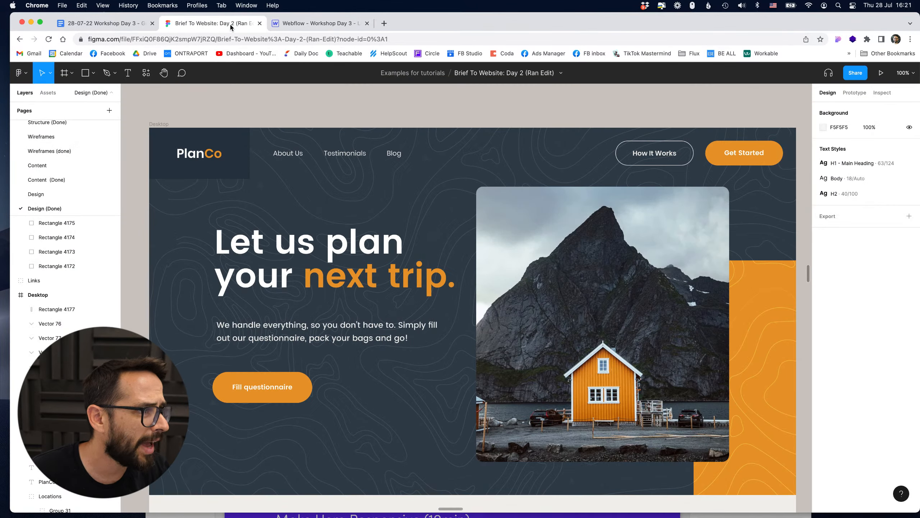
{"action": "left_click", "coordinate": [156, 137]}
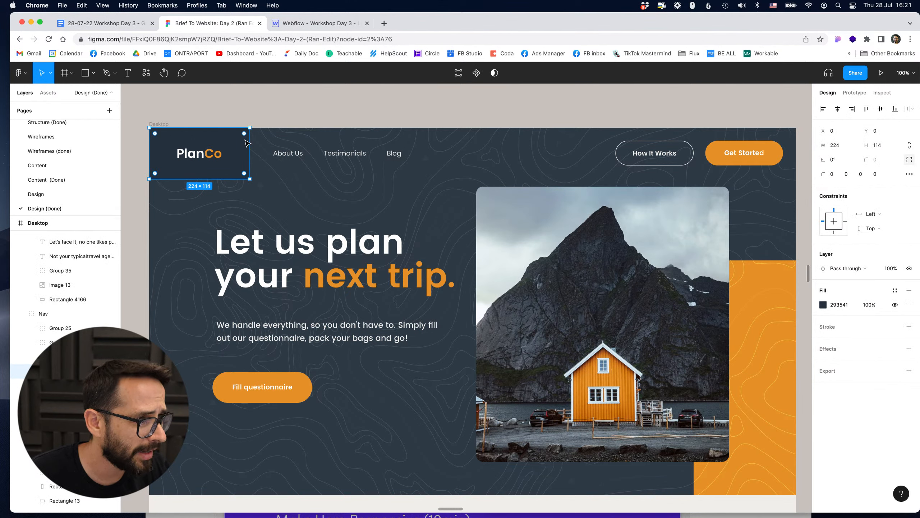
{"action": "left_click", "coordinate": [840, 305]}
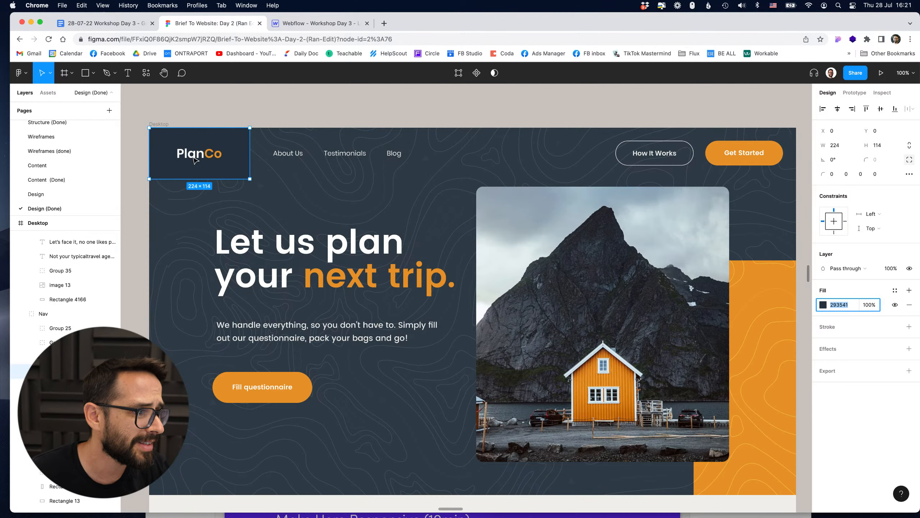
{"action": "key", "text": "Escape"}
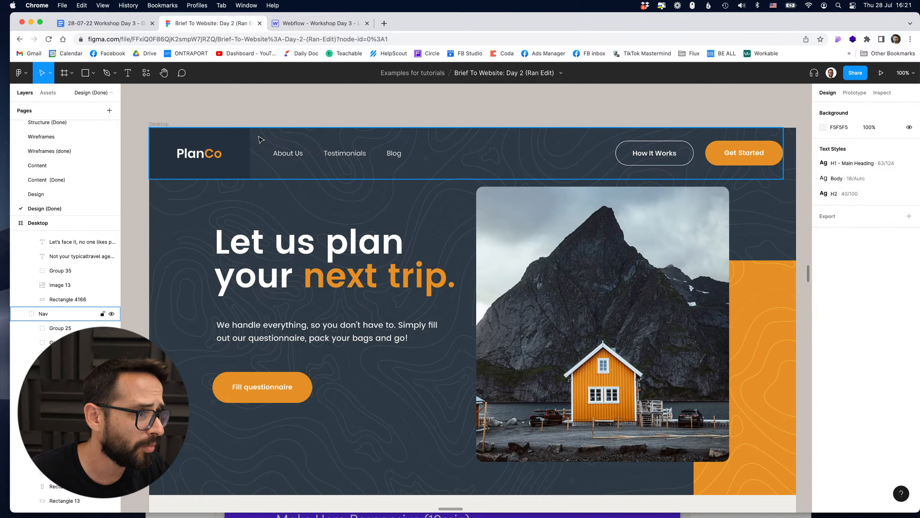
{"action": "double_click", "coordinate": [239, 163]}
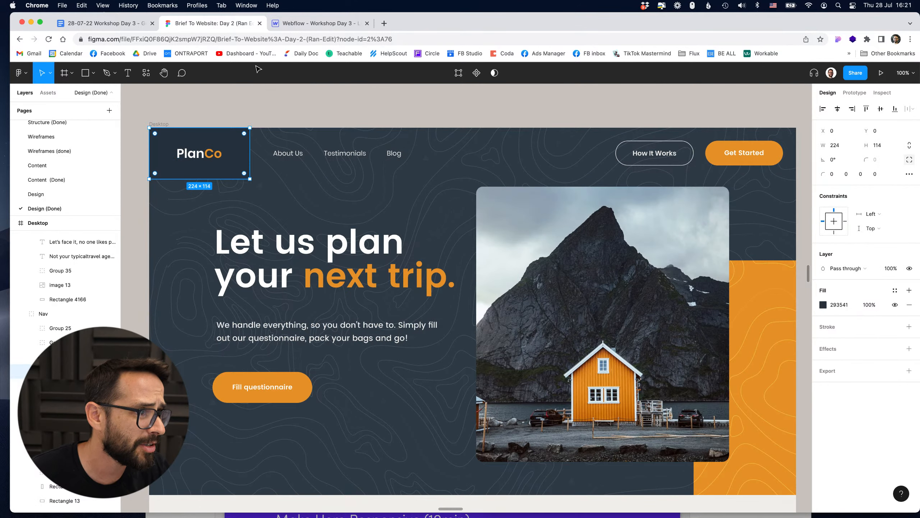
- Switch back to Webflow, give the Brand link the new class Brand-link and set its padding to 34 px on all sides
{"action": "left_click", "coordinate": [291, 26]}
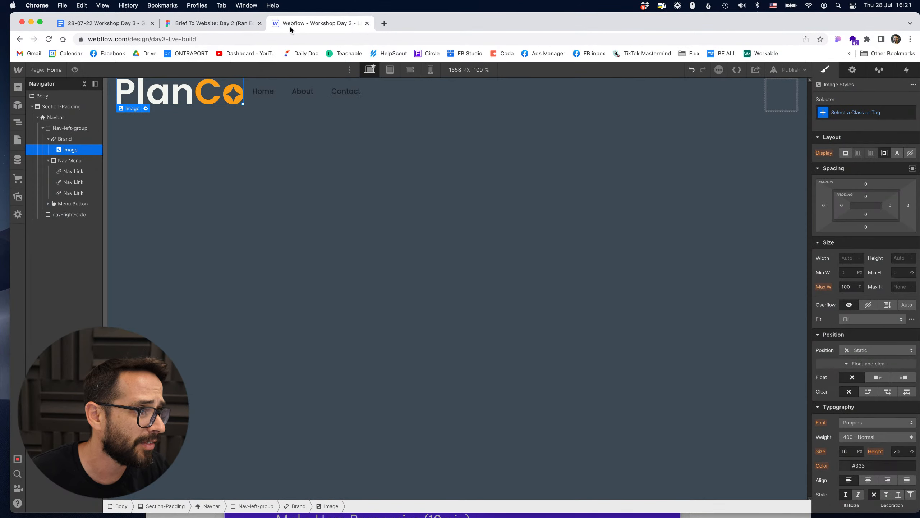
{"action": "left_click", "coordinate": [65, 139]}
{"action": "left_click", "coordinate": [855, 112]}
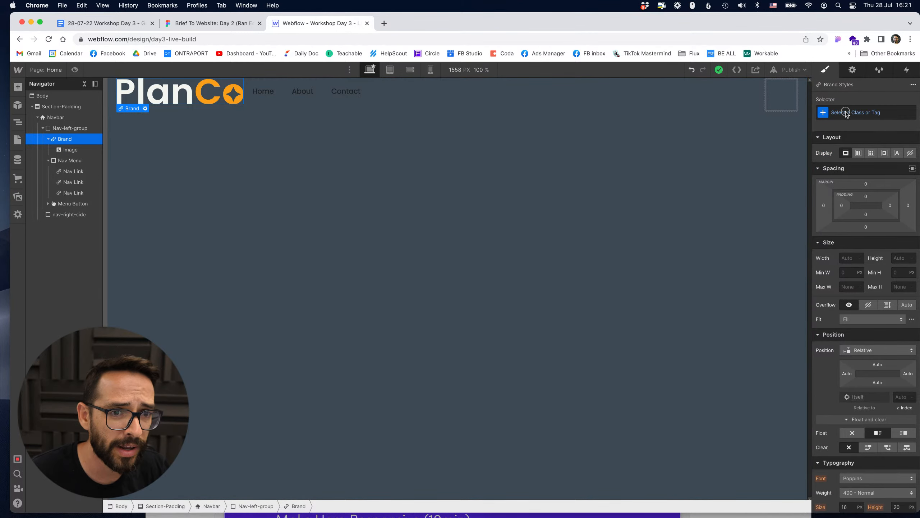
{"action": "type", "text": "Bank"}
{"action": "key", "text": "BackSpace"}
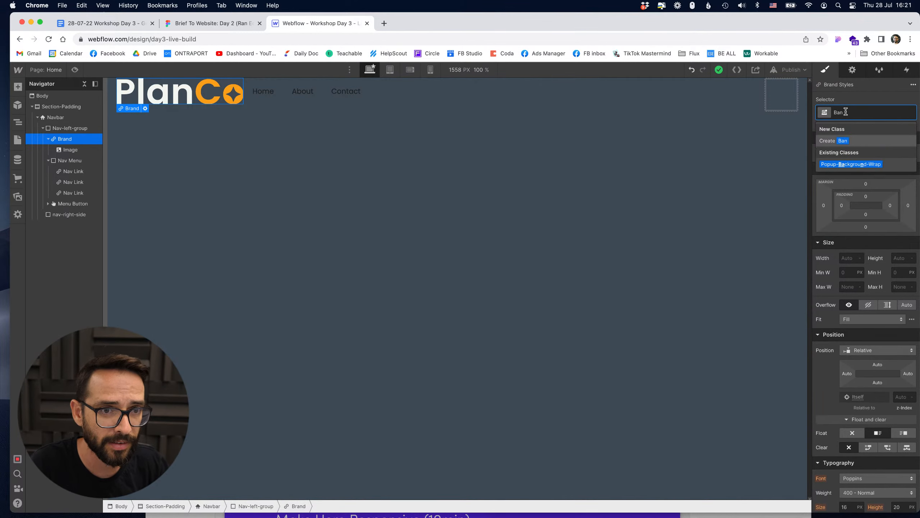
{"action": "key", "text": "BackSpace"}
{"action": "key", "text": "BackSpace"}
{"action": "type", "text": "rand-link"}
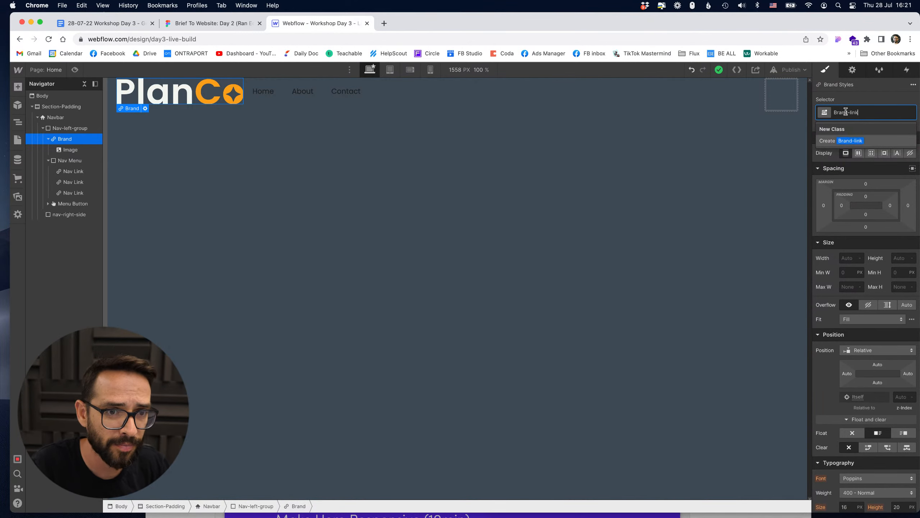
{"action": "key", "text": "Return"}
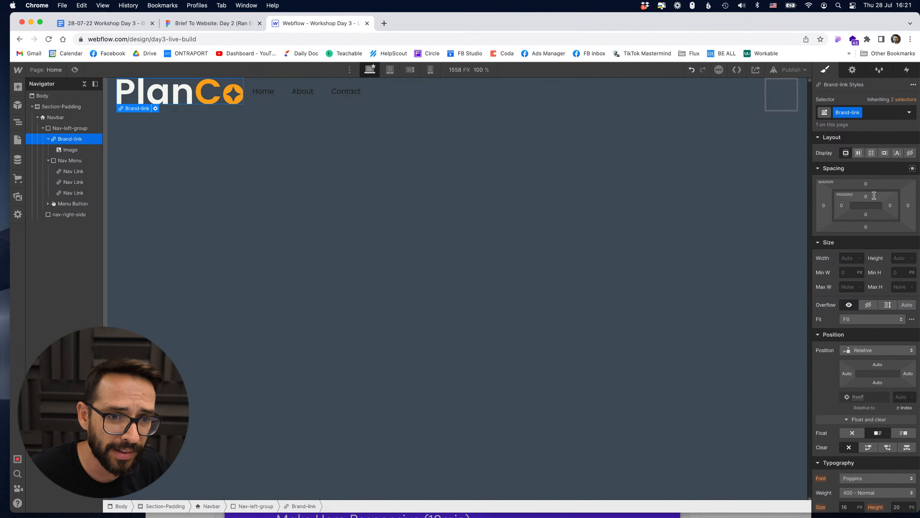
{"action": "left_click_drag", "start_coordinate": [865, 194], "coordinate": [855, 212]}
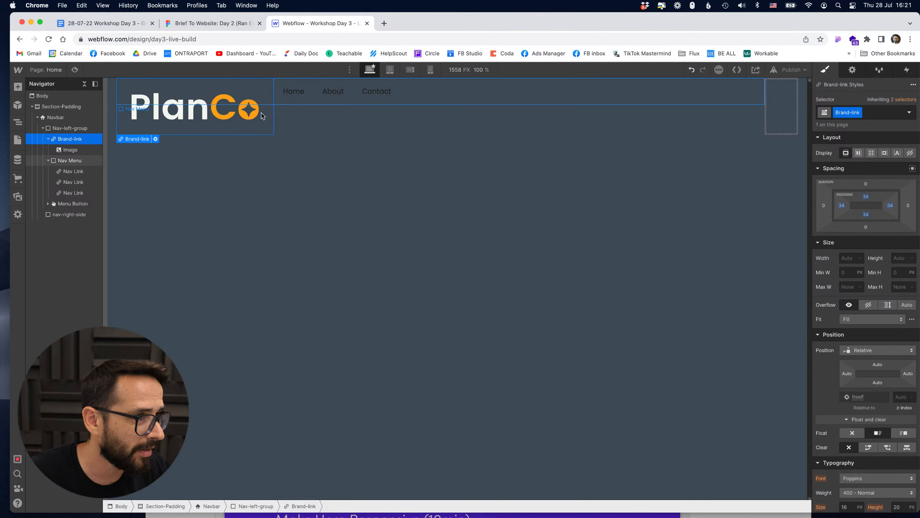
- Give the PlanCo logo image the new class Logo
{"action": "left_click", "coordinate": [196, 108]}
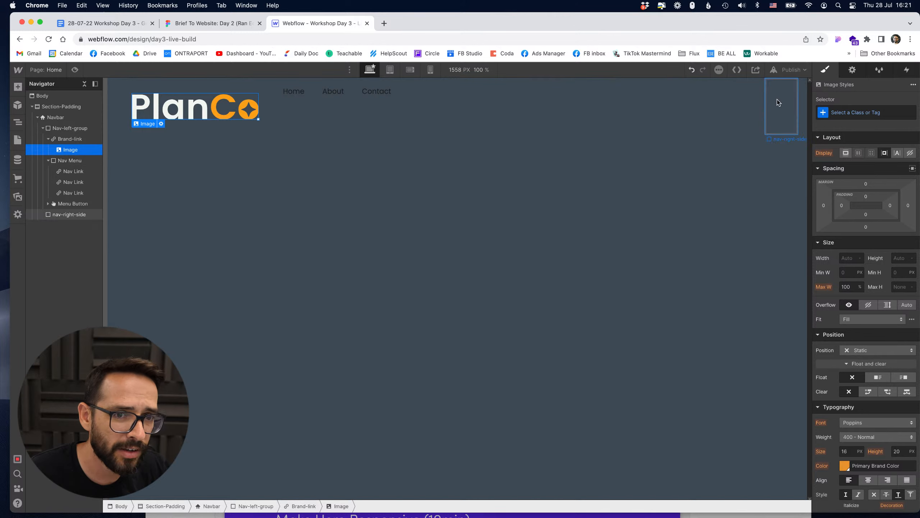
{"action": "left_click", "coordinate": [851, 113]}
{"action": "type", "text": "Logo"}
{"action": "key", "text": "Return"}
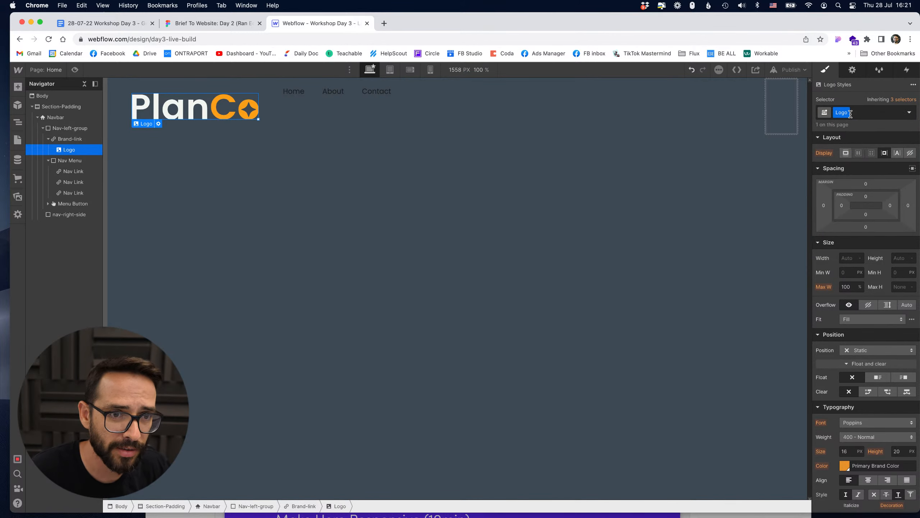
- Set the logo image's width to 130 px
{"action": "left_click", "coordinate": [850, 256]}
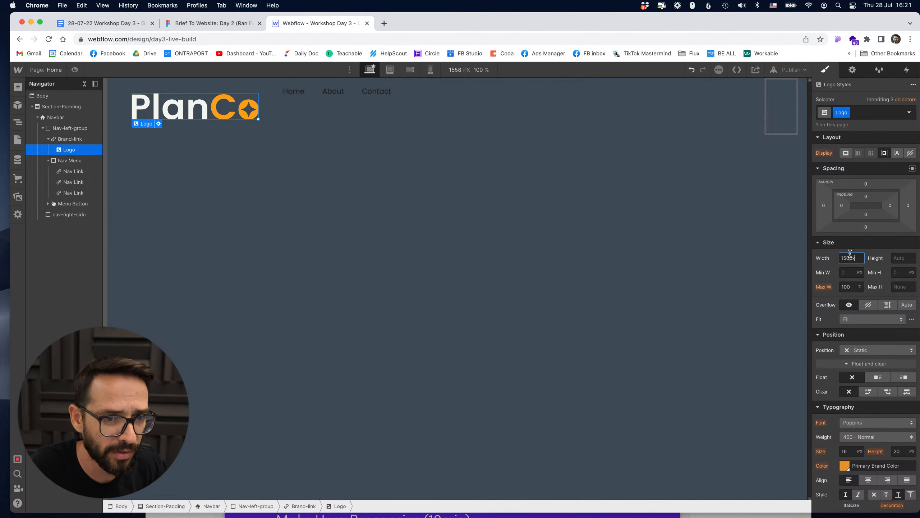
{"action": "key", "text": "Return"}
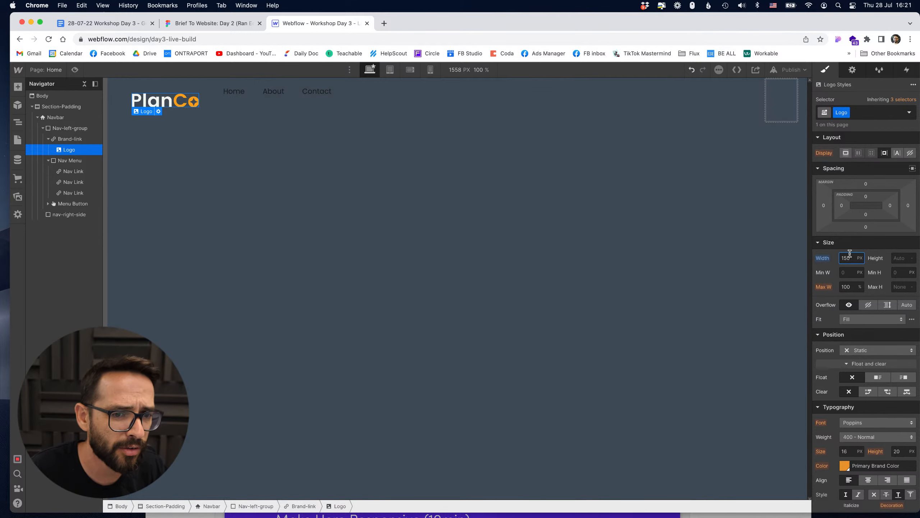
{"action": "key", "text": "Down"}
{"action": "key", "text": "Down"}
{"action": "key", "text": "Down"}
{"action": "key", "text": "Down"}
{"action": "key", "text": "Down"}
{"action": "key", "text": "Down"}
{"action": "key", "text": "Down"}
{"action": "key", "text": "Down"}
{"action": "key", "text": "Down"}
{"action": "key", "text": "Down"}
{"action": "key", "text": "Down"}
{"action": "key", "text": "Down"}
{"action": "key", "text": "Down"}
{"action": "key", "text": "Down"}
{"action": "key", "text": "Down"}
{"action": "key", "text": "Down"}
{"action": "key", "text": "Down"}
{"action": "key", "text": "Down"}
{"action": "key", "text": "Down"}
{"action": "key", "text": "Down"}
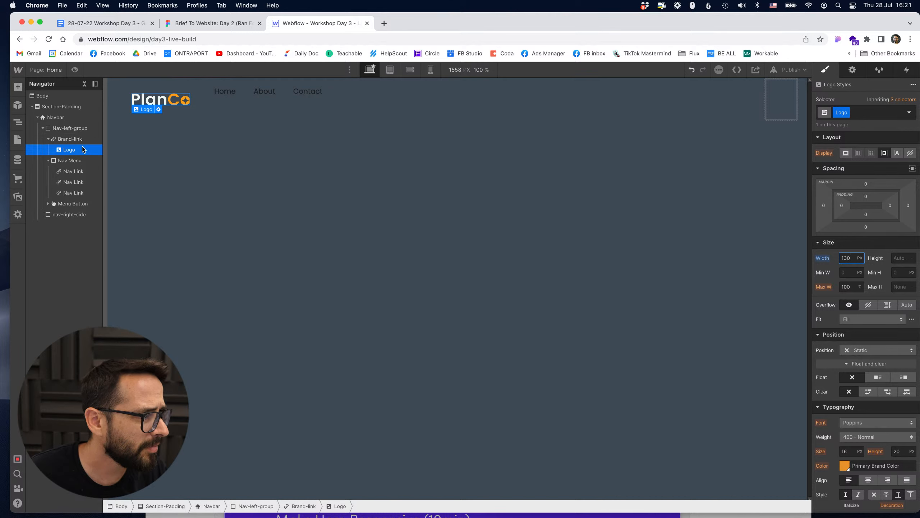
- Set the Brand-link's background color to #293541
{"action": "left_click", "coordinate": [165, 116]}
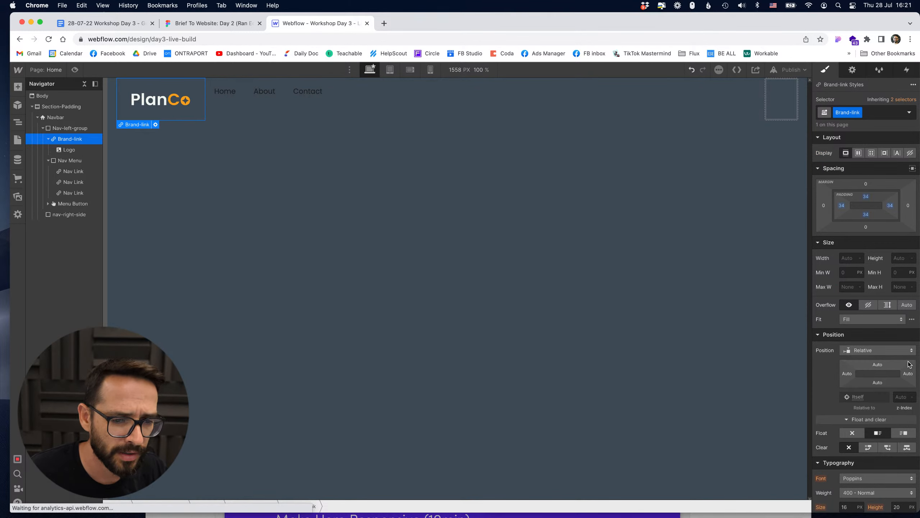
{"action": "scroll", "coordinate": [827, 344], "scroll_direction": "down", "scroll_amount": 5}
{"action": "scroll", "coordinate": [828, 359], "scroll_direction": "down", "scroll_amount": 5}
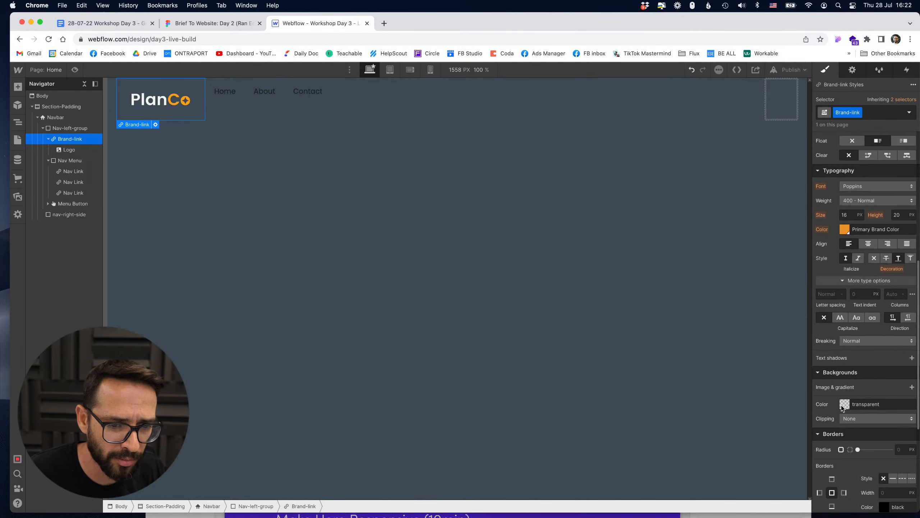
{"action": "left_click", "coordinate": [844, 403]}
{"action": "key", "text": "super+a"}
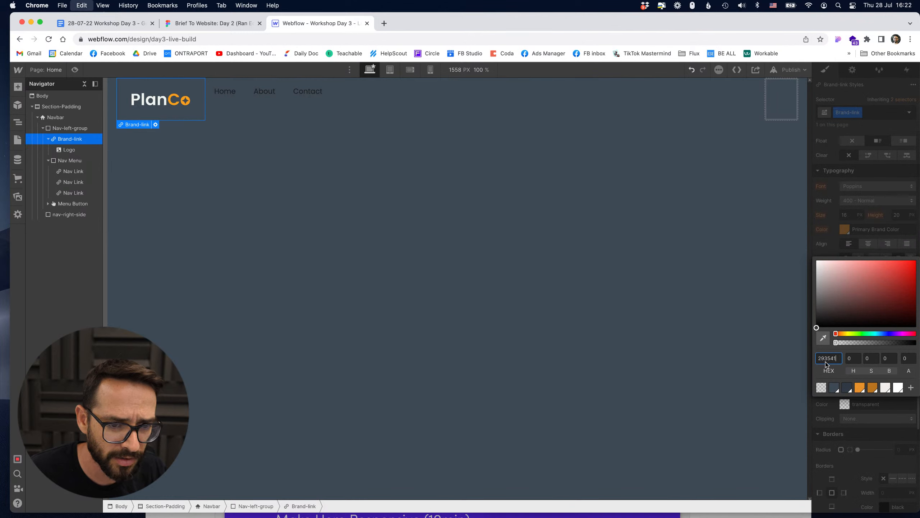
{"action": "type", "text": "#293541"}
{"action": "key", "text": "Tab"}
{"action": "left_click", "coordinate": [868, 429]}
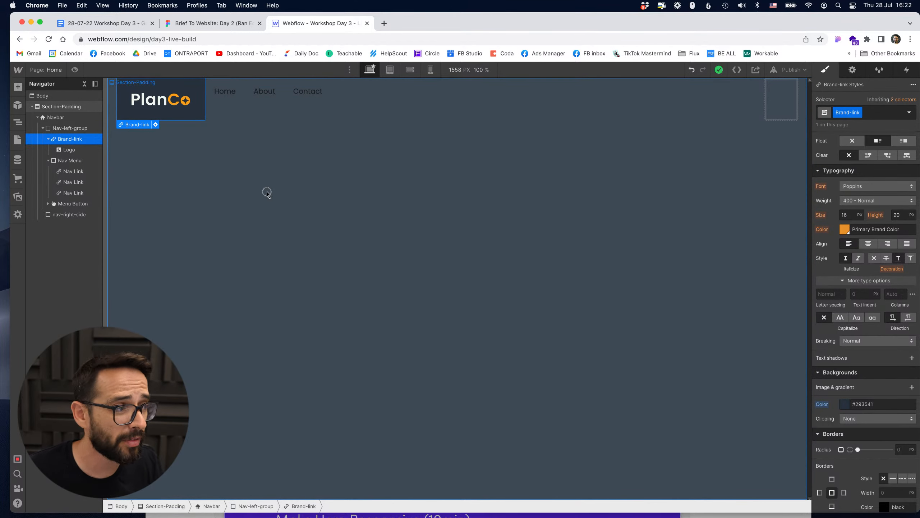
- Set the Brand-link's left margin to -20 px
{"action": "left_click", "coordinate": [49, 109]}
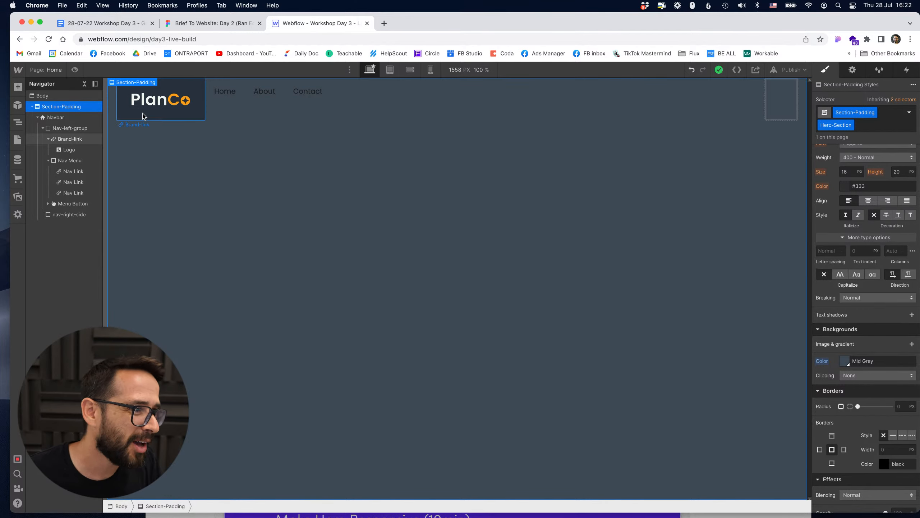
{"action": "left_click", "coordinate": [124, 100]}
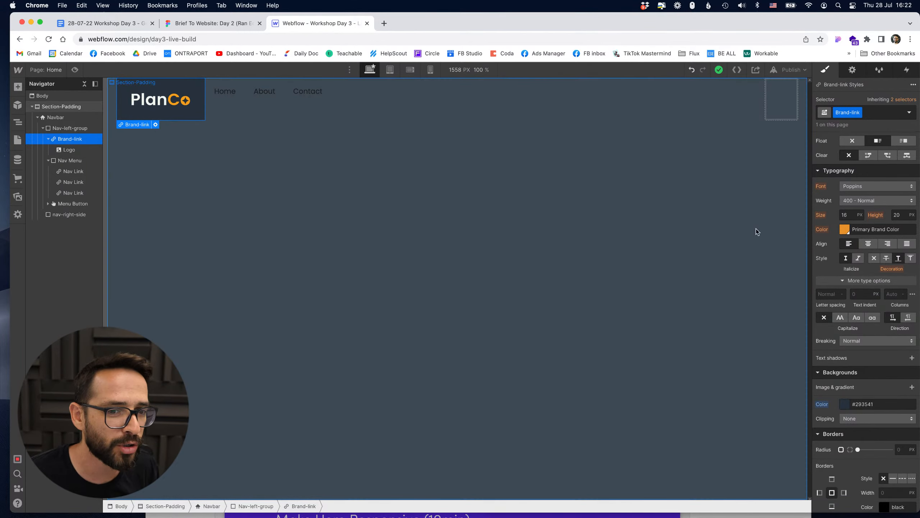
{"action": "scroll", "coordinate": [877, 270], "scroll_direction": "up", "scroll_amount": 5}
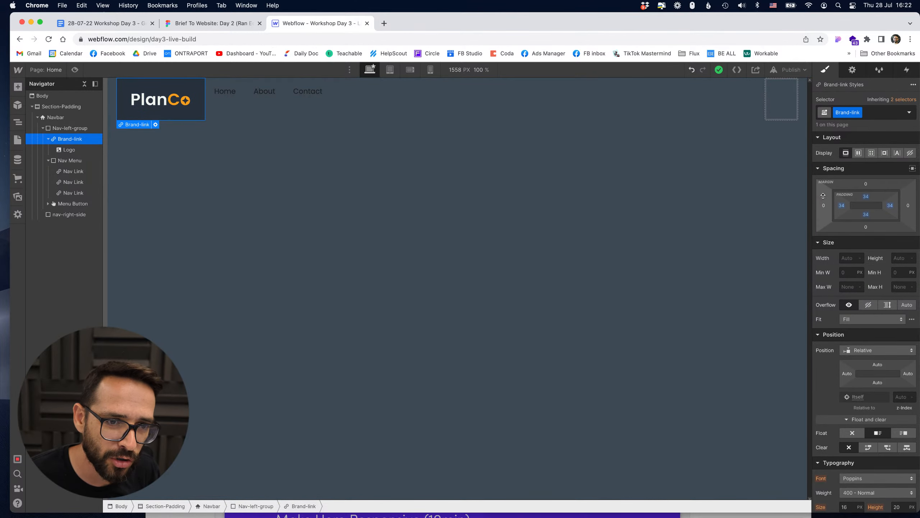
{"action": "left_click", "coordinate": [825, 205]}
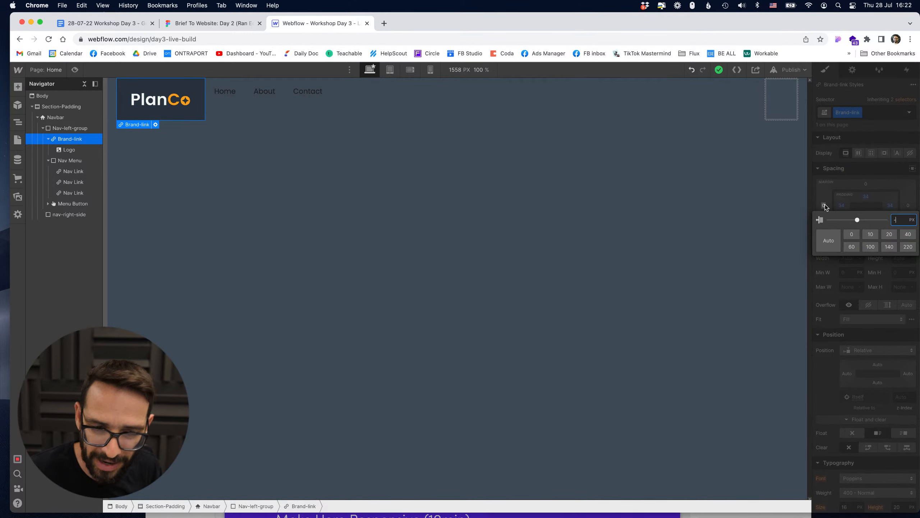
{"action": "type", "text": "-20"}
{"action": "key", "text": "Return"}
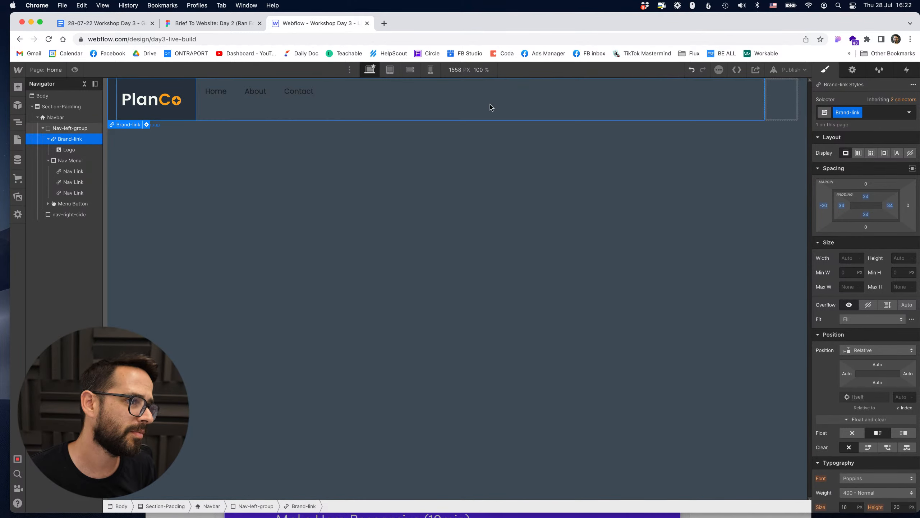
- Compare the logo with the Figma design and set the navbar logo image's width to 100 px
{"action": "left_click", "coordinate": [205, 22]}
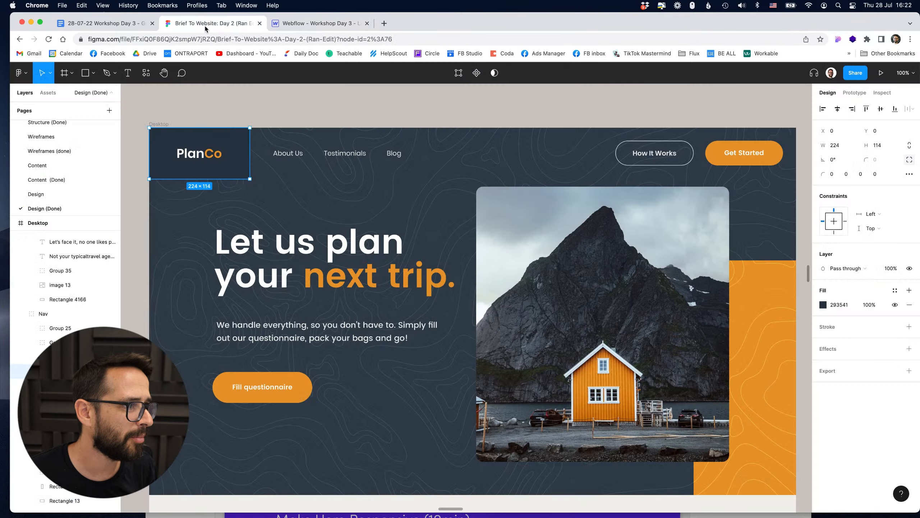
{"action": "left_click", "coordinate": [293, 23]}
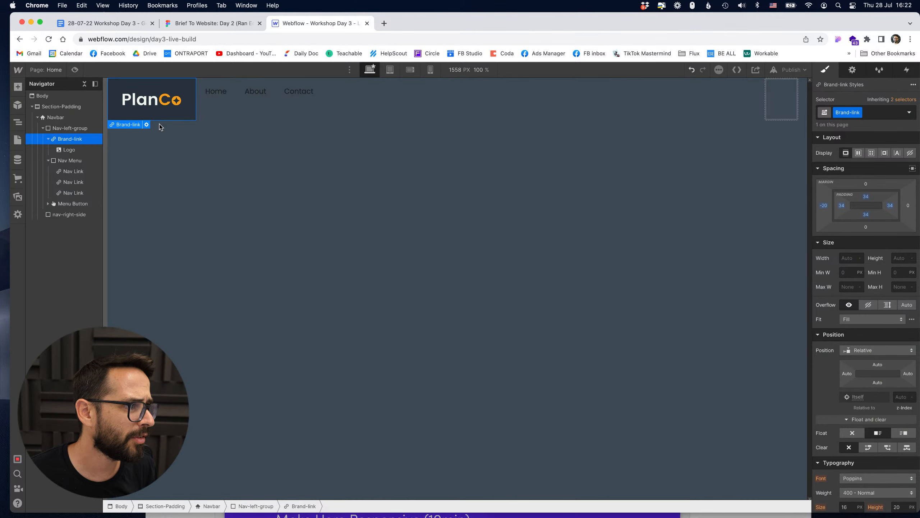
{"action": "left_click", "coordinate": [176, 100]}
{"action": "left_click", "coordinate": [69, 149]}
{"action": "left_click", "coordinate": [846, 258]}
{"action": "type", "text": "100"}
{"action": "key", "text": "Return"}
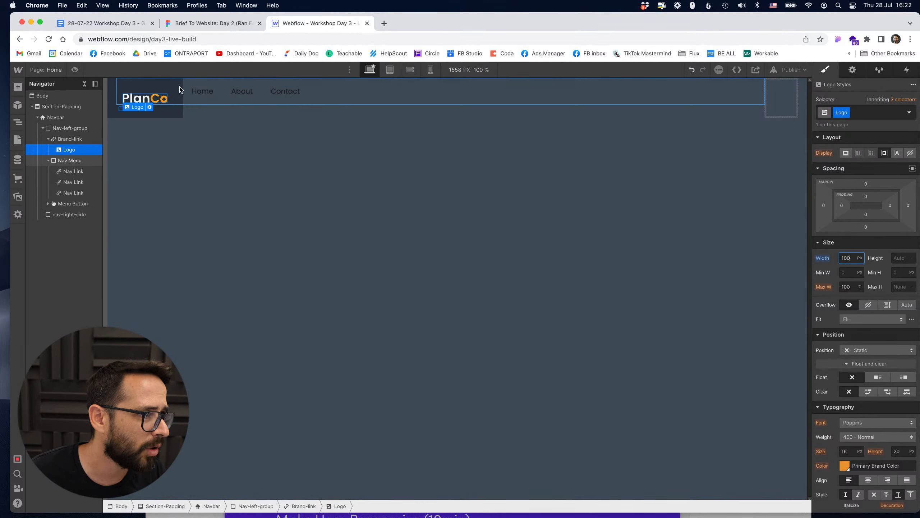
- Make the Nav-left-group a horizontal flex layout with its children aligned to the center
{"action": "left_click", "coordinate": [80, 129]}
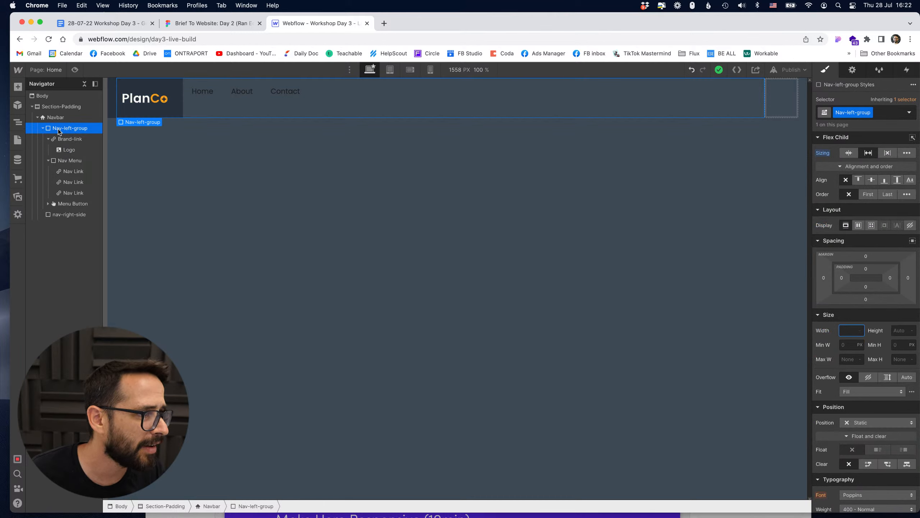
{"action": "left_click", "coordinate": [859, 226]}
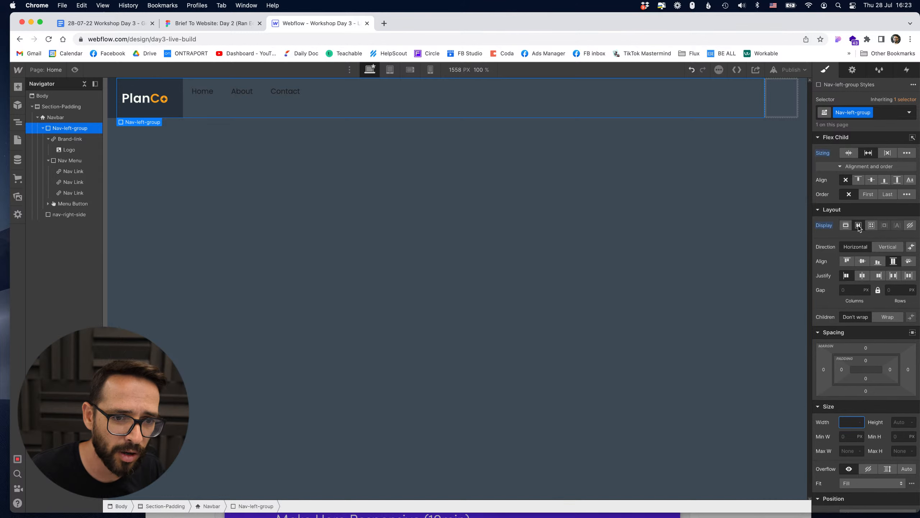
{"action": "left_click", "coordinate": [863, 261]}
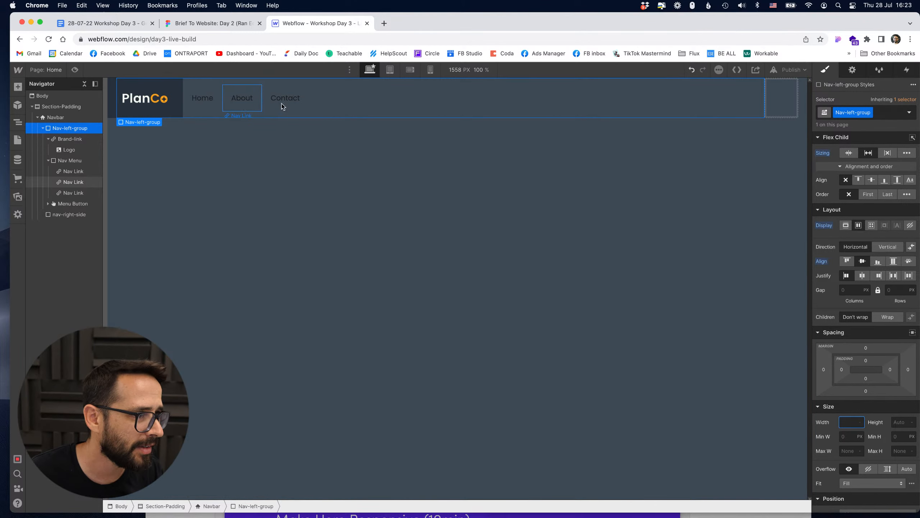
- Give the Home link in the navbar the new class Nav-link
{"action": "left_click", "coordinate": [202, 103]}
{"action": "left_click", "coordinate": [872, 113]}
{"action": "type", "text": "N"}
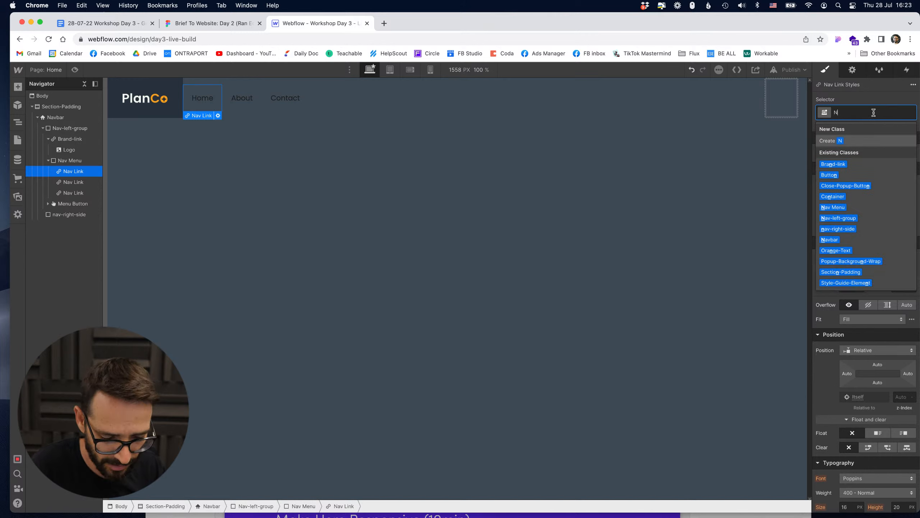
{"action": "type", "text": "av-link"}
{"action": "key", "text": "Return"}
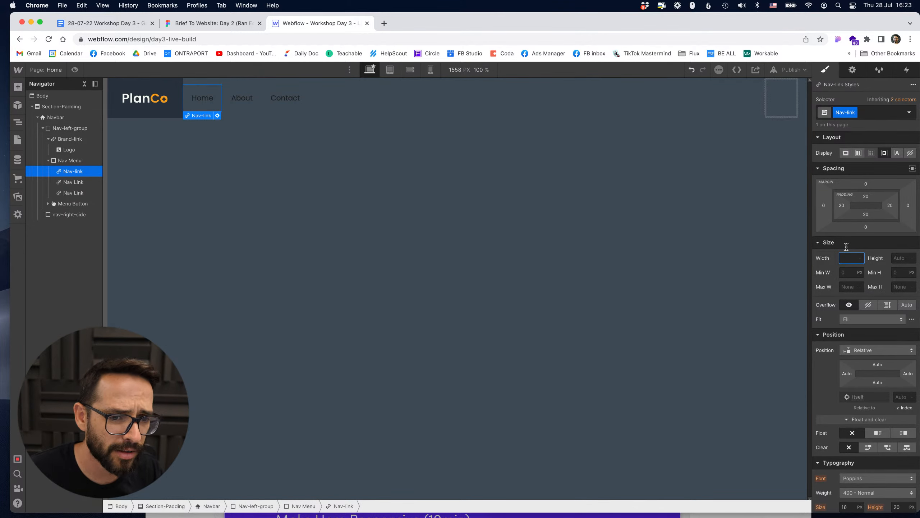
- Set the Nav-link class's text color to the Light-color swatch
{"action": "scroll", "coordinate": [851, 257], "scroll_direction": "down", "scroll_amount": 3}
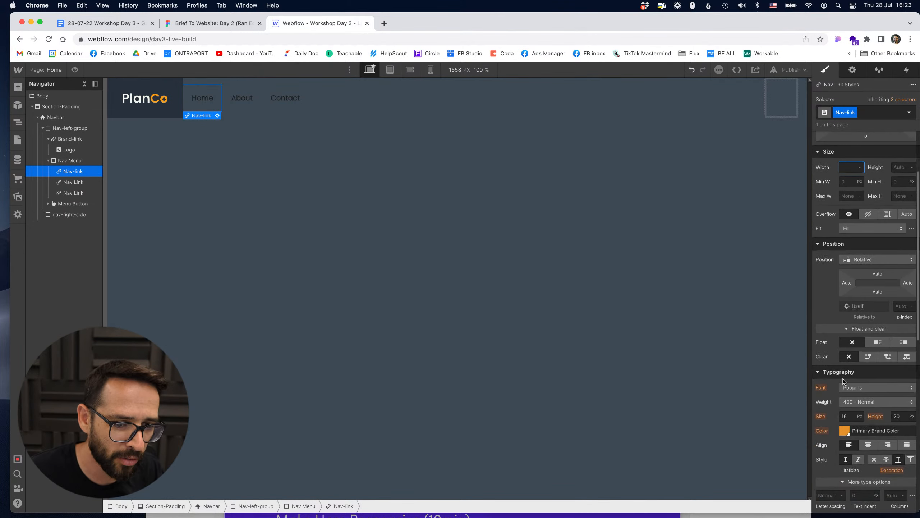
{"action": "left_click", "coordinate": [849, 430]}
{"action": "left_click", "coordinate": [898, 396]}
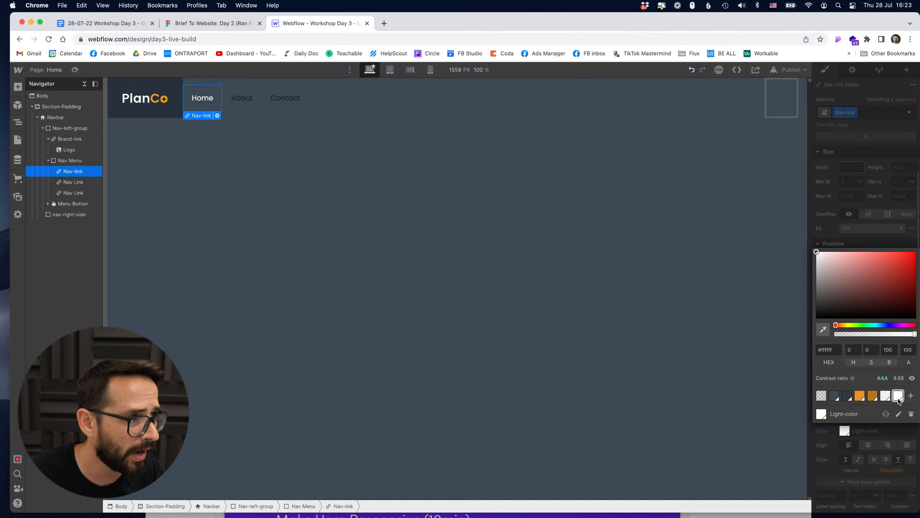
{"action": "left_click", "coordinate": [884, 211]}
- Check the menu in the Figma design, then replace the About and Contact links with two copies of the styled Home link
{"action": "left_click", "coordinate": [218, 24]}
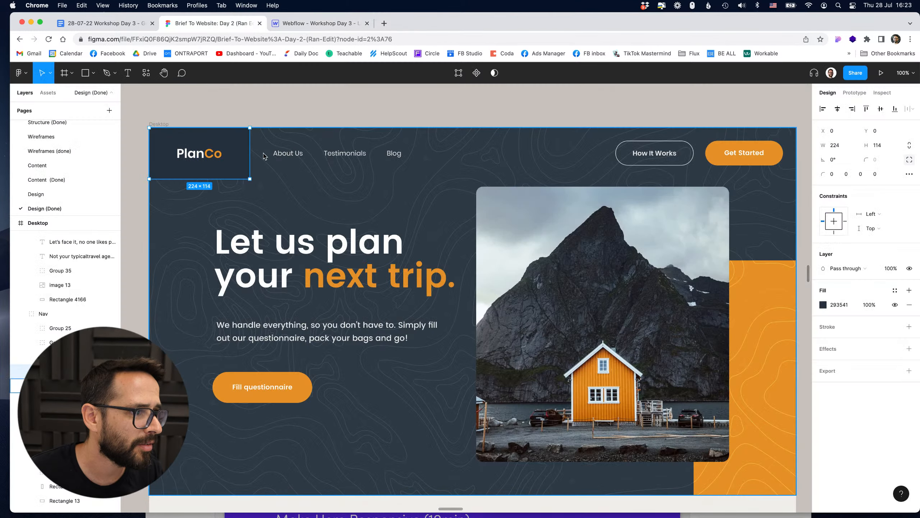
{"action": "left_click", "coordinate": [315, 23]}
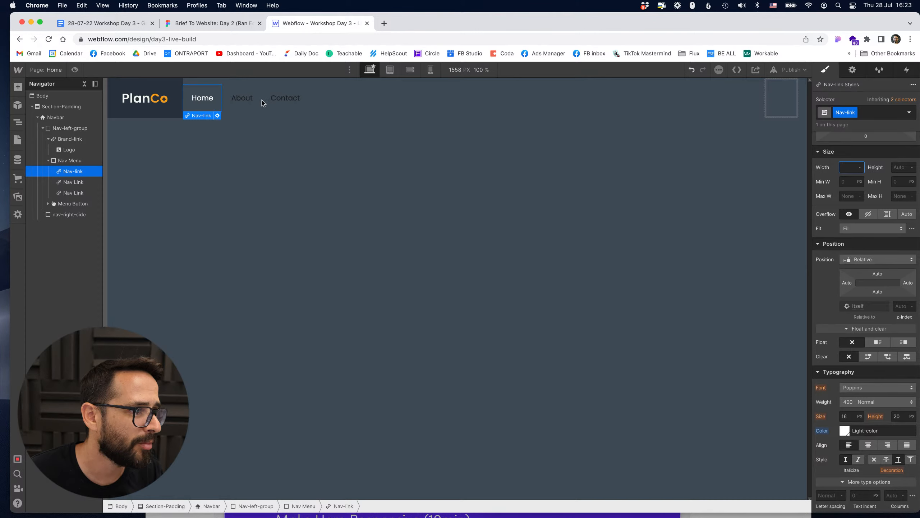
{"action": "left_click", "coordinate": [236, 108]}
{"action": "key", "text": "BackSpace"}
{"action": "left_click", "coordinate": [203, 102]}
{"action": "key", "text": "super+c"}
{"action": "key", "text": "super+v"}
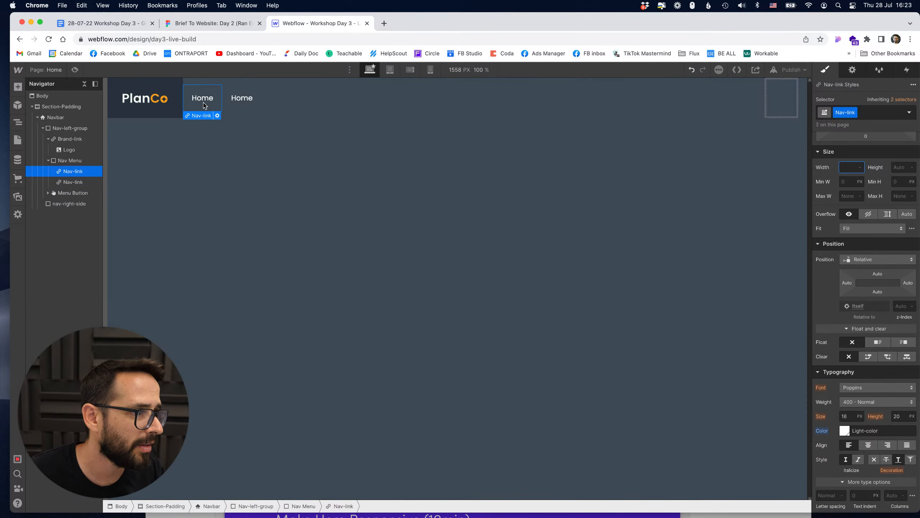
{"action": "key", "text": "super+v"}
- Rename the three navbar links, in order, as About Us, Testimonials and Blog
{"action": "double_click", "coordinate": [204, 101]}
{"action": "type", "text": "About Us"}
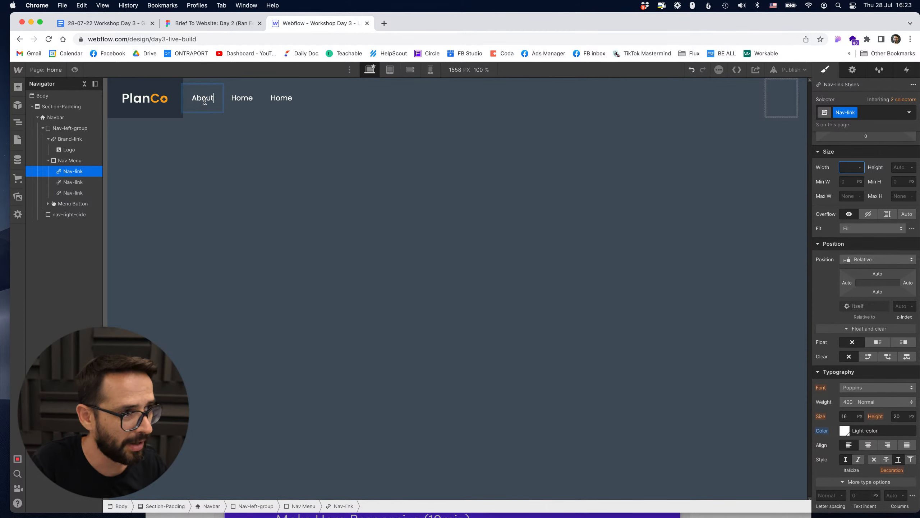
{"action": "left_click", "coordinate": [250, 97]}
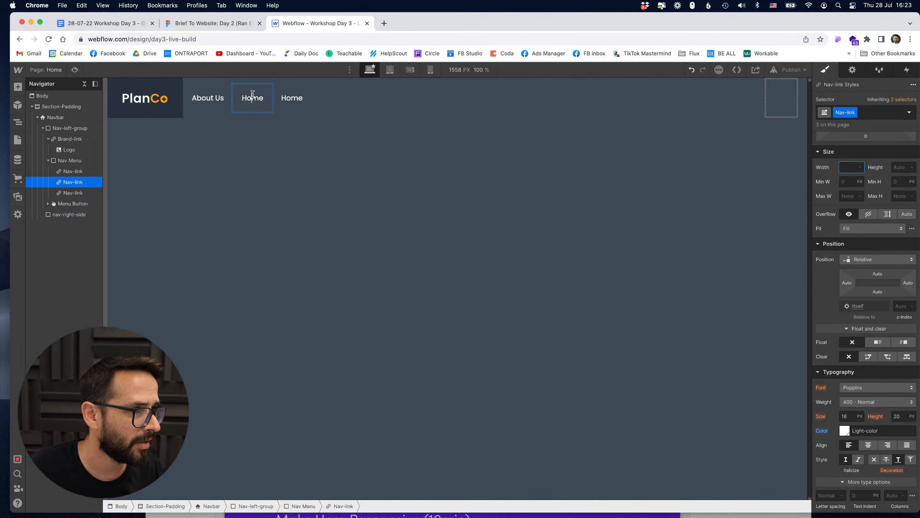
{"action": "double_click", "coordinate": [251, 97]}
{"action": "type", "text": "Testemonials"}
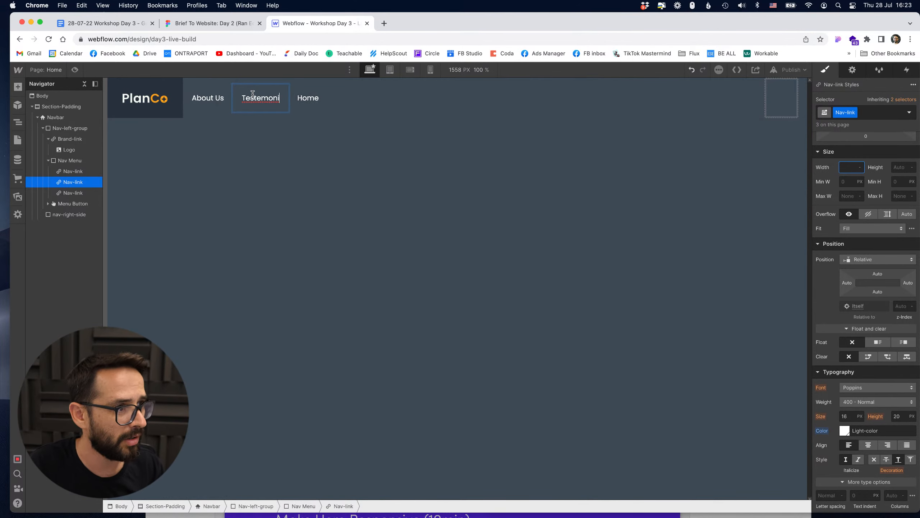
{"action": "right_click", "coordinate": [276, 96]}
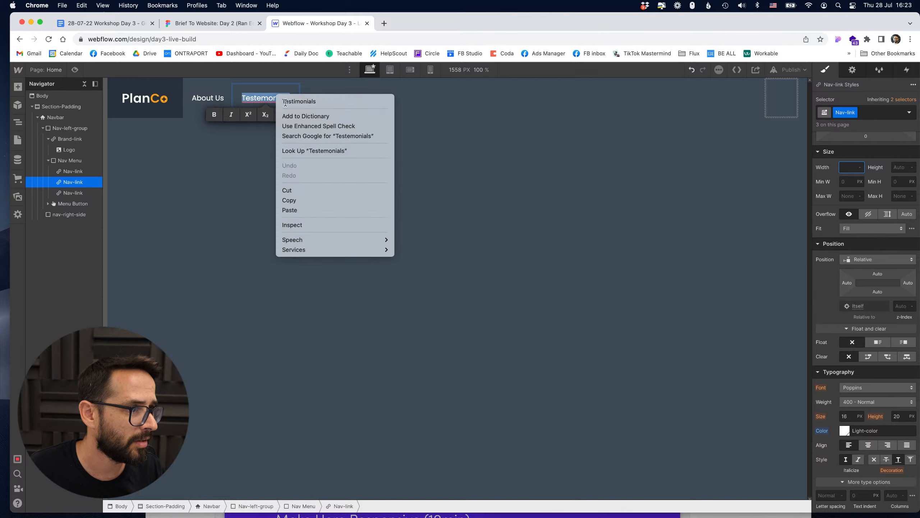
{"action": "left_click", "coordinate": [297, 100]}
{"action": "left_click", "coordinate": [317, 98]}
{"action": "double_click", "coordinate": [324, 99]}
{"action": "type", "text": "Blog"}
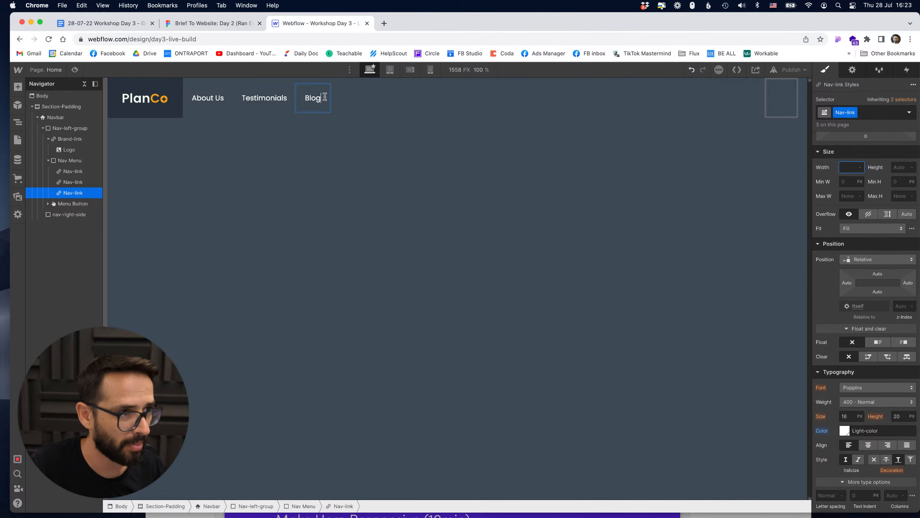
{"action": "key", "text": "Escape"}
- Add a Button element inside the nav-right-side block, keeping its default link settings
{"action": "left_click", "coordinate": [781, 99]}
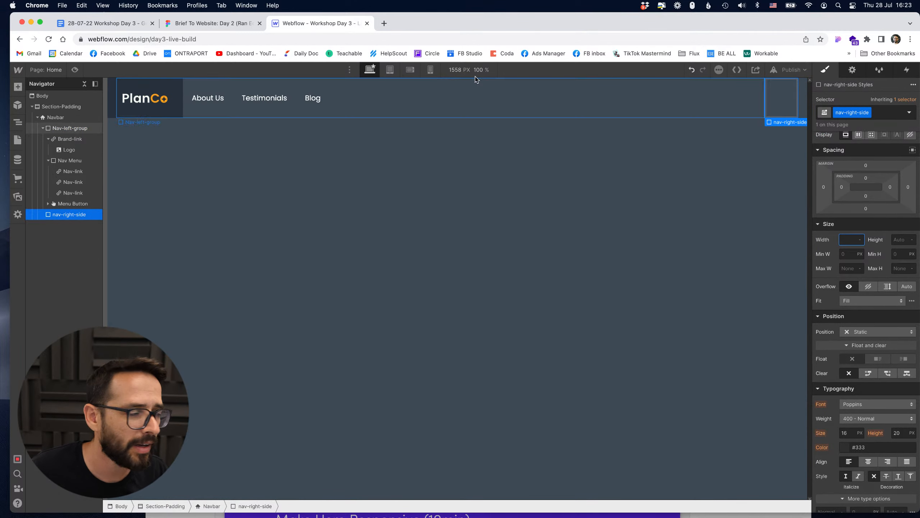
{"action": "left_click", "coordinate": [18, 87]}
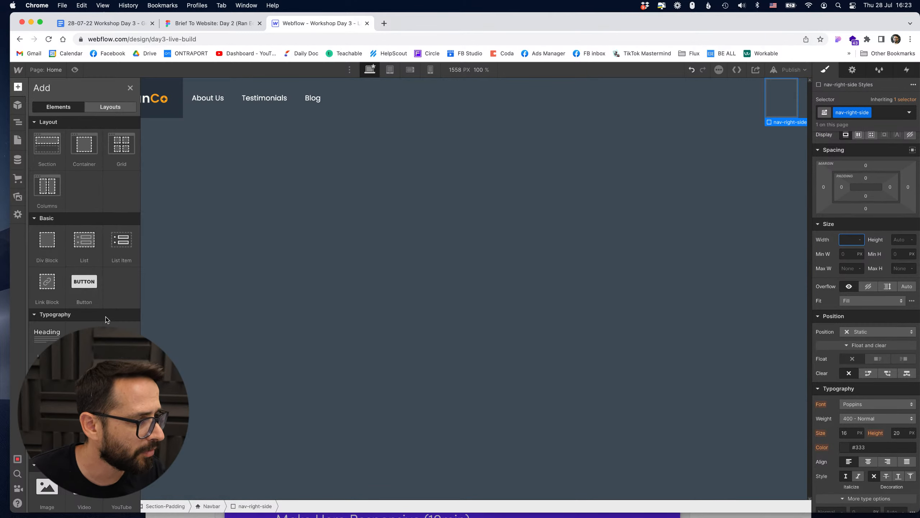
{"action": "scroll", "coordinate": [83, 254], "scroll_direction": "down", "scroll_amount": 5}
{"action": "scroll", "coordinate": [68, 227], "scroll_direction": "up", "scroll_amount": 3}
{"action": "left_click_drag", "start_coordinate": [85, 171], "coordinate": [777, 90]}
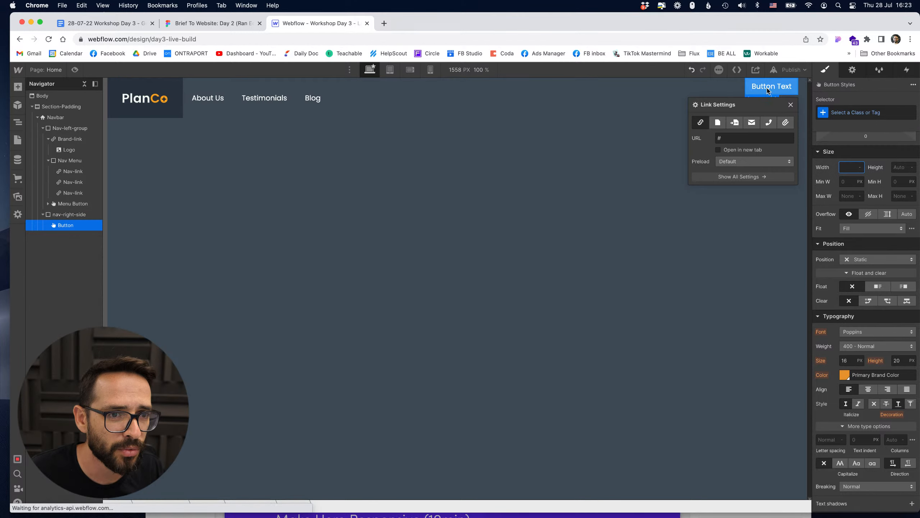
{"action": "left_click", "coordinate": [791, 105]}
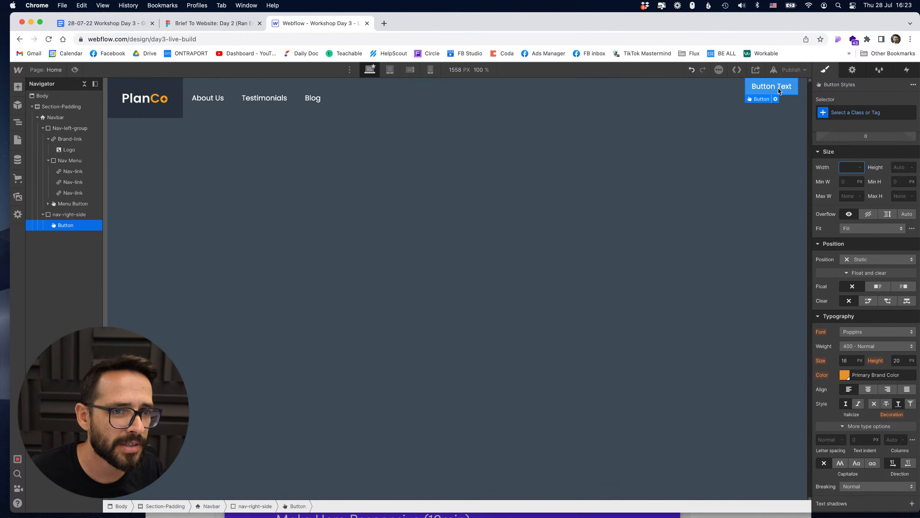
- Duplicate the button in nav-right-side and apply the existing Button class to the first one
{"action": "key", "text": "super+d"}
{"action": "left_click", "coordinate": [856, 112]}
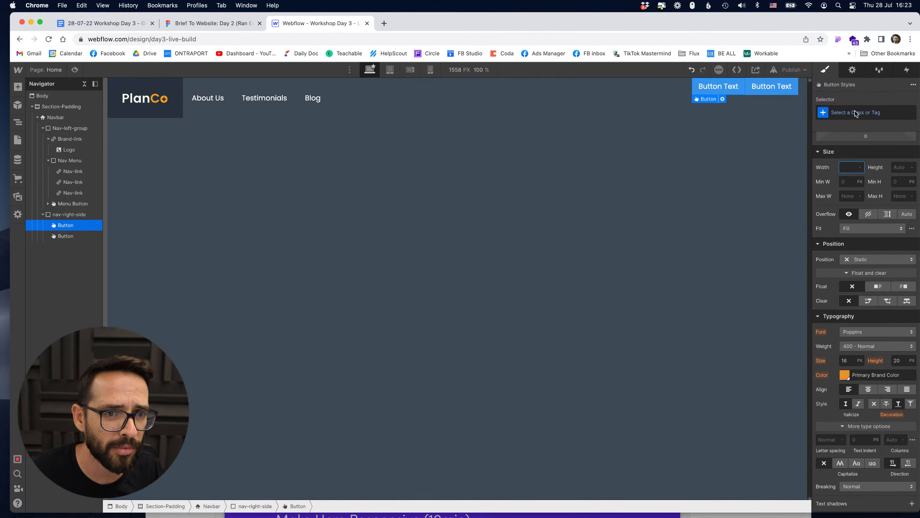
{"action": "type", "text": "bo"}
{"action": "key", "text": "BackSpace"}
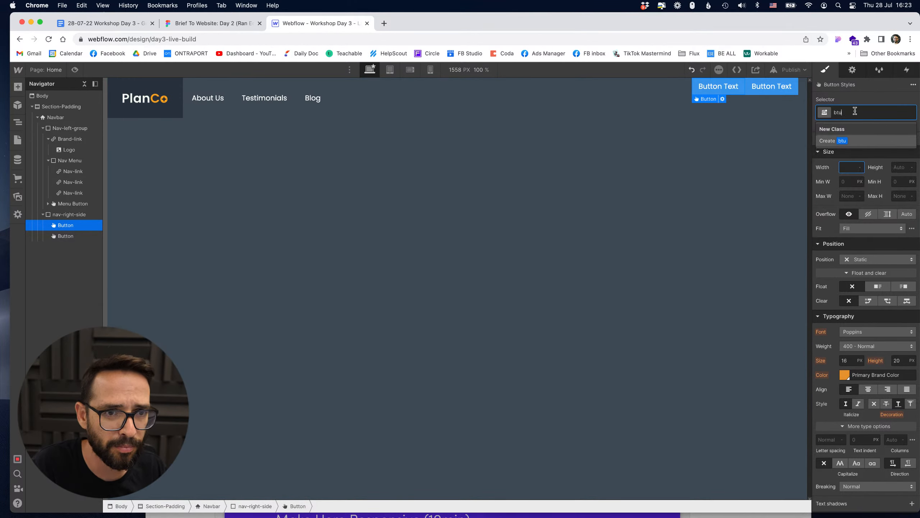
{"action": "type", "text": "ut"}
{"action": "key", "text": "Return"}
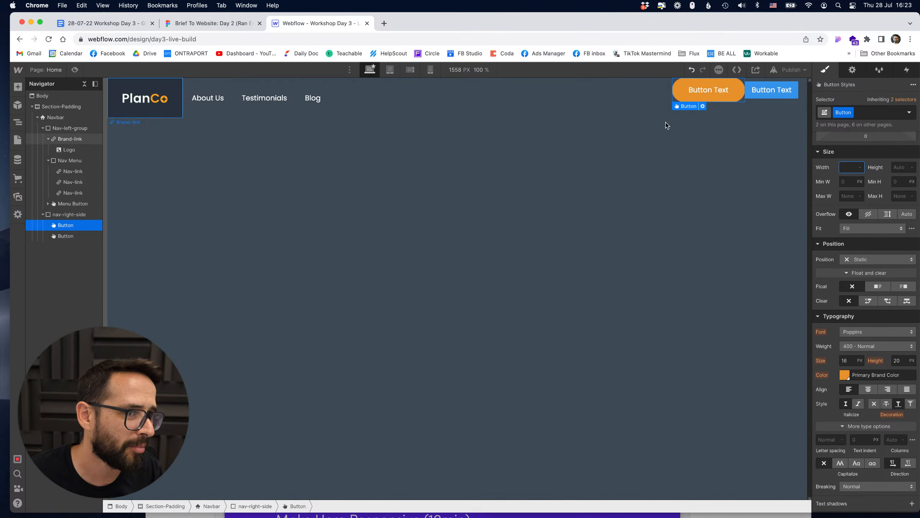
- Apply the existing Button class to the second button in nav-right-side
{"action": "left_click", "coordinate": [18, 139]}
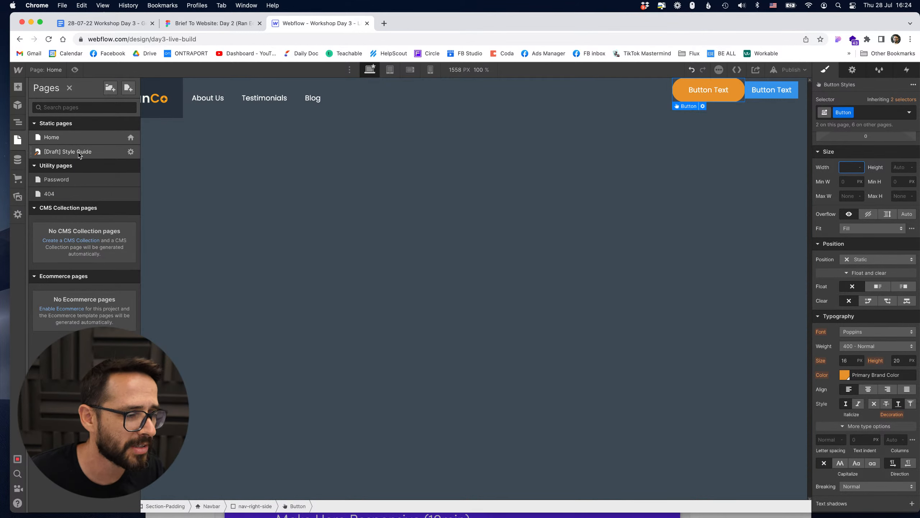
{"action": "left_click", "coordinate": [772, 90]}
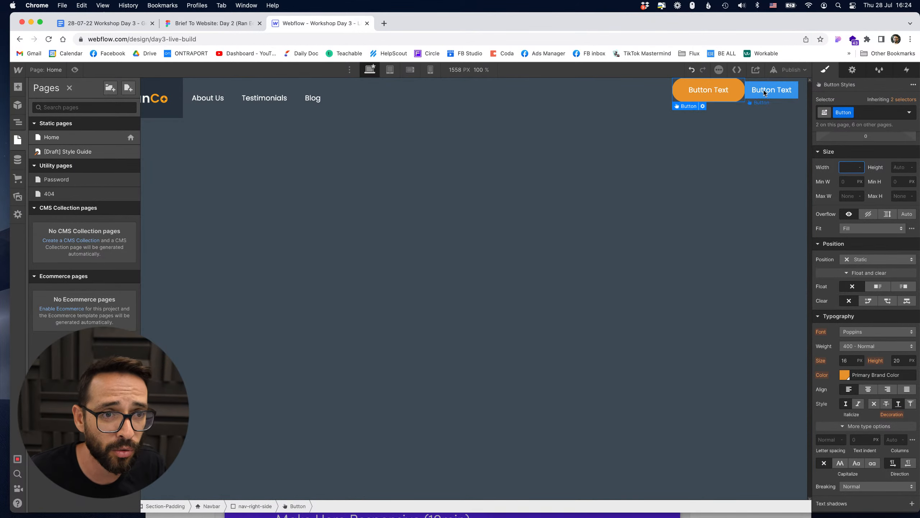
{"action": "left_click", "coordinate": [846, 113]}
{"action": "type", "text": "butt"}
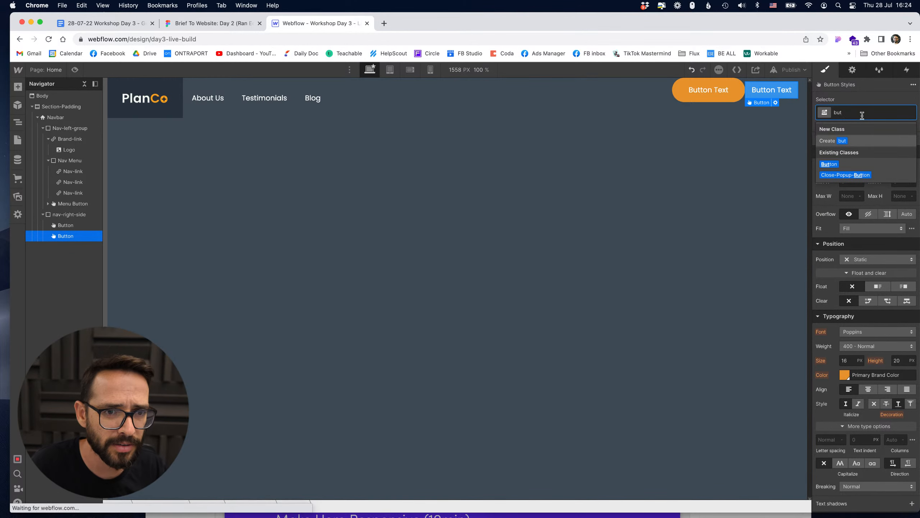
{"action": "key", "text": "Return"}
- Add the existing combo classes Ghost-Button and Invese-Ghost to the second navbar button
{"action": "left_click", "coordinate": [872, 112]}
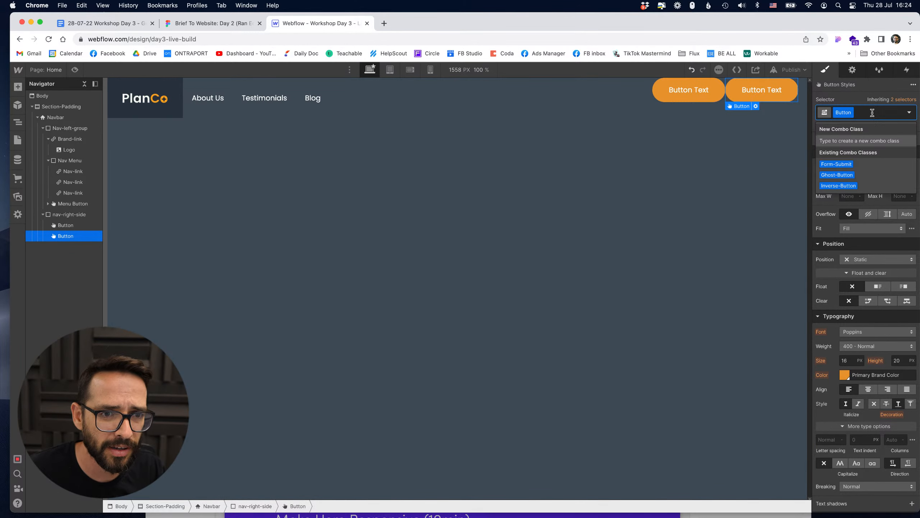
{"action": "type", "text": "g"}
{"action": "key", "text": "Return"}
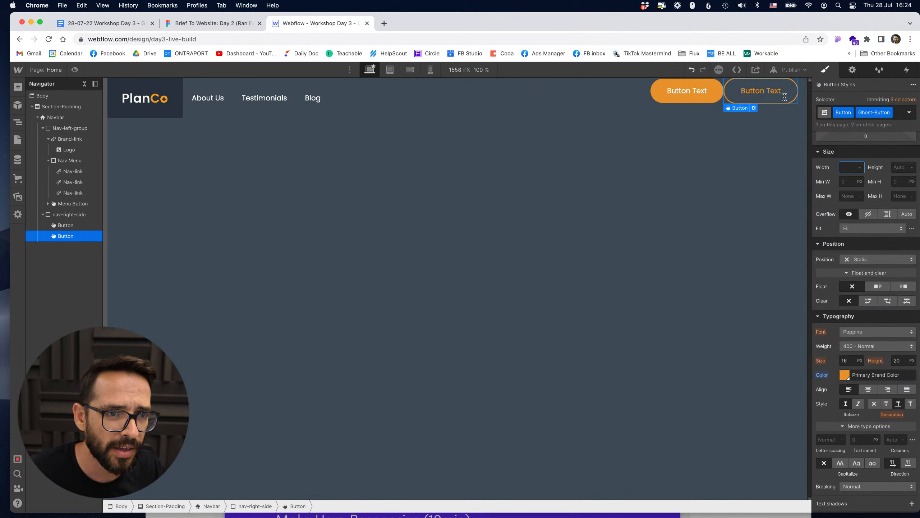
{"action": "left_click", "coordinate": [901, 115]}
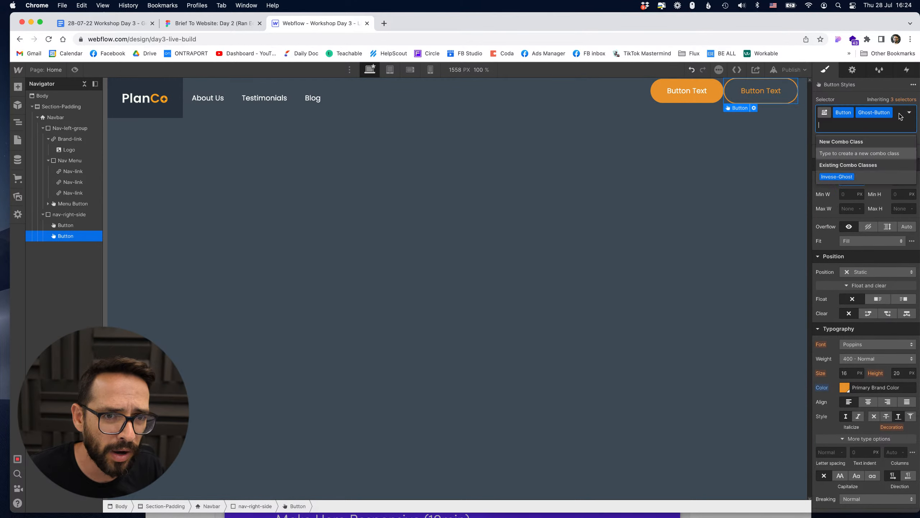
{"action": "type", "text": "inv"}
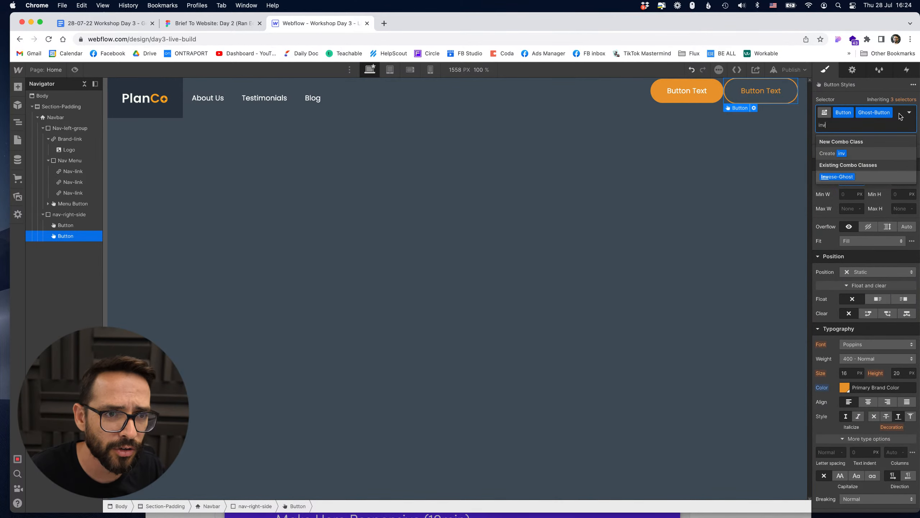
{"action": "key", "text": "Return"}
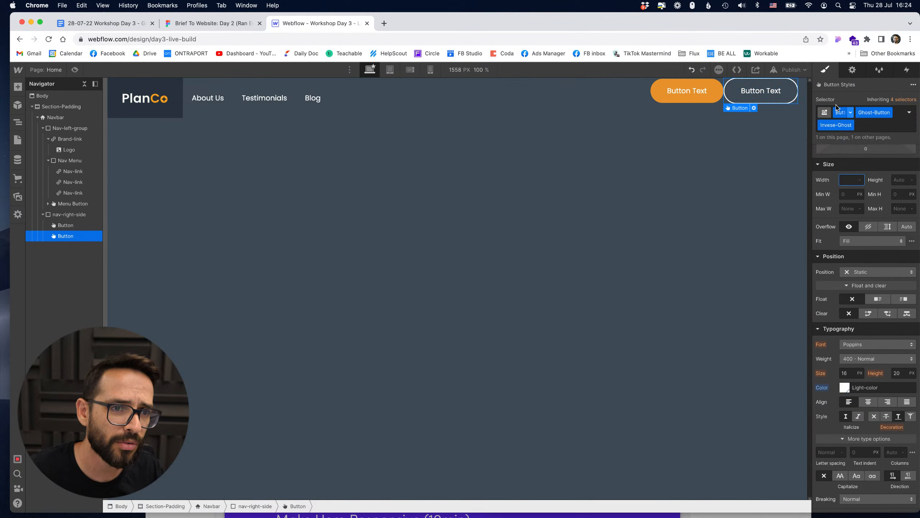
- Set the nav-right-side block to a horizontal flex layout with its buttons vertically centred
{"action": "left_click", "coordinate": [709, 111]}
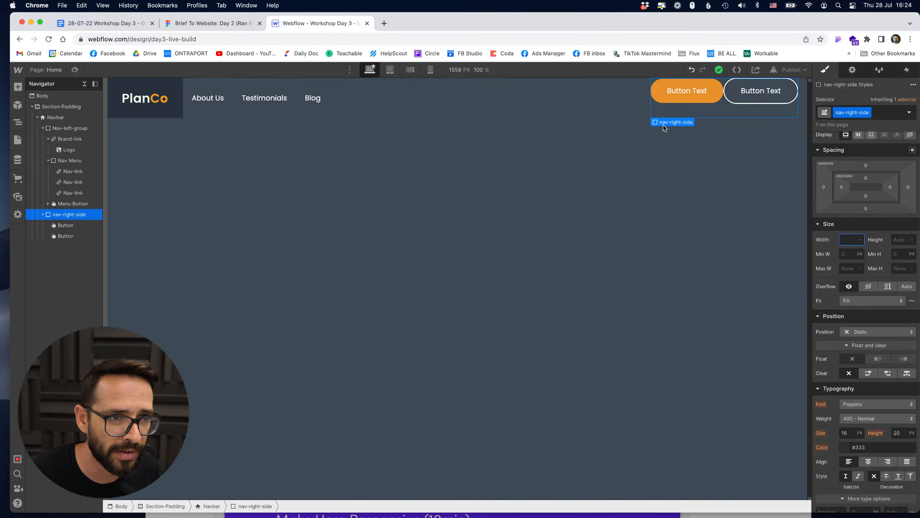
{"action": "scroll", "coordinate": [861, 178], "scroll_direction": "up", "scroll_amount": 3}
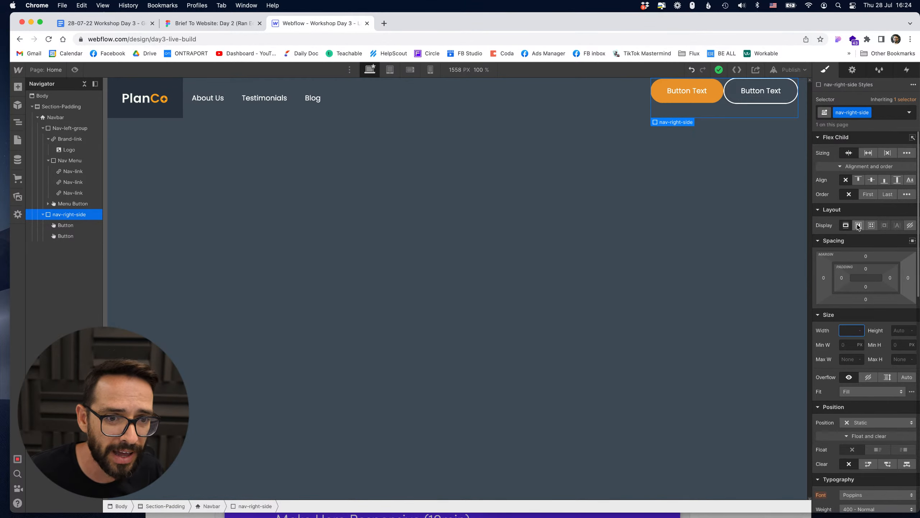
{"action": "left_click", "coordinate": [860, 227]}
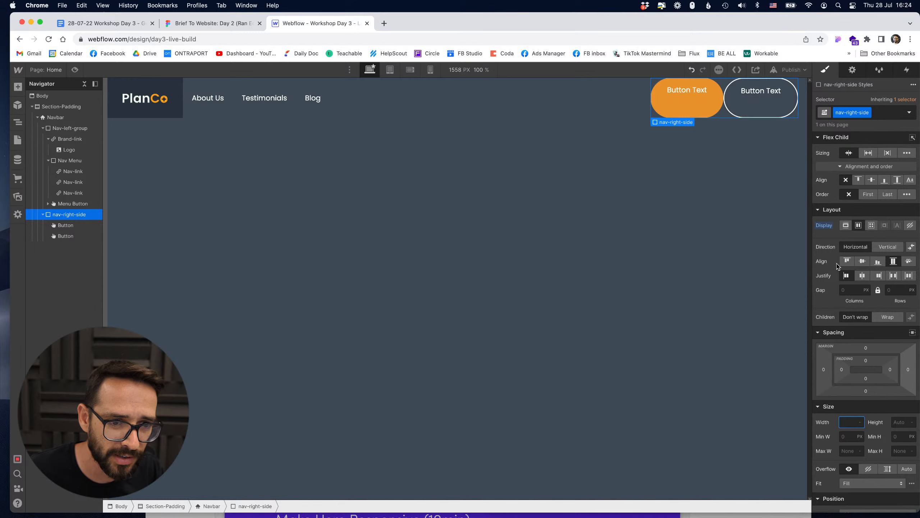
{"action": "left_click", "coordinate": [865, 260]}
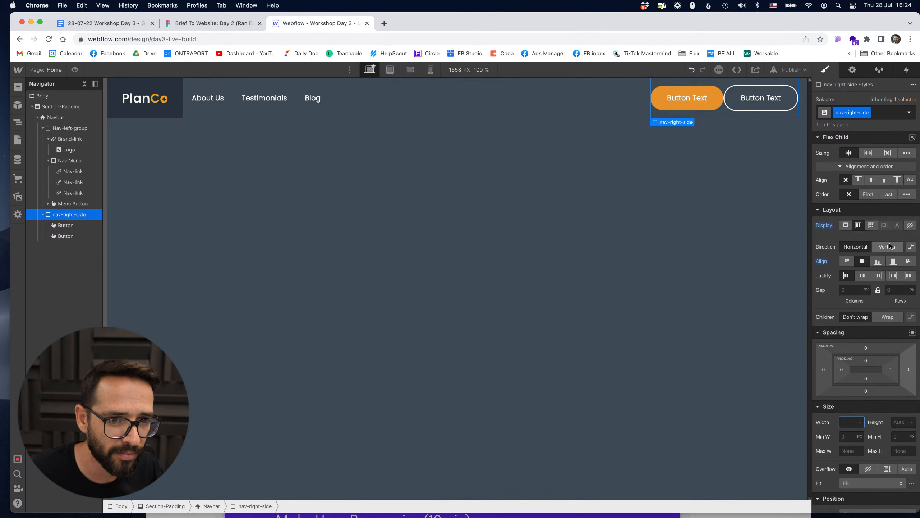
{"action": "left_click", "coordinate": [847, 261]}
{"action": "left_click", "coordinate": [863, 261]}
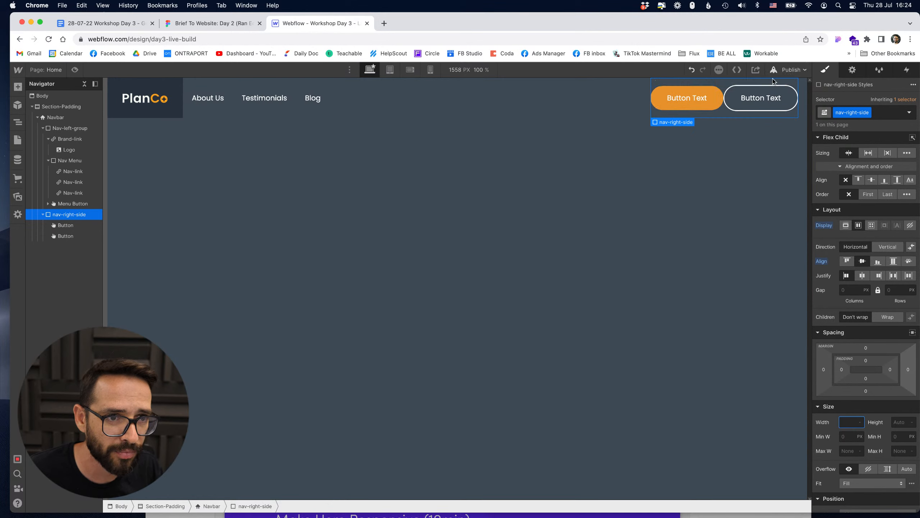
- Set the gap between the two nav-right-side buttons to 23 px
{"action": "left_click", "coordinate": [852, 290]}
{"action": "type", "text": "20"}
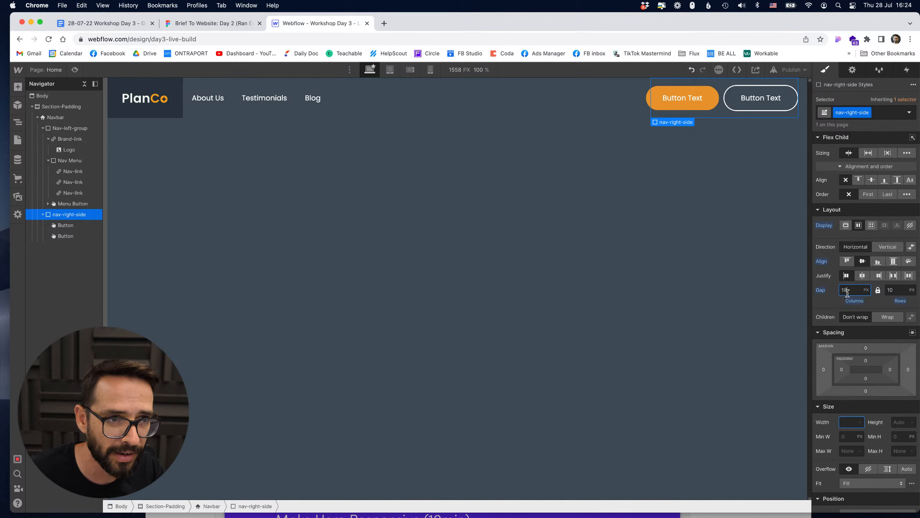
{"action": "key", "text": "Up"}
{"action": "key", "text": "Up"}
{"action": "key", "text": "Up"}
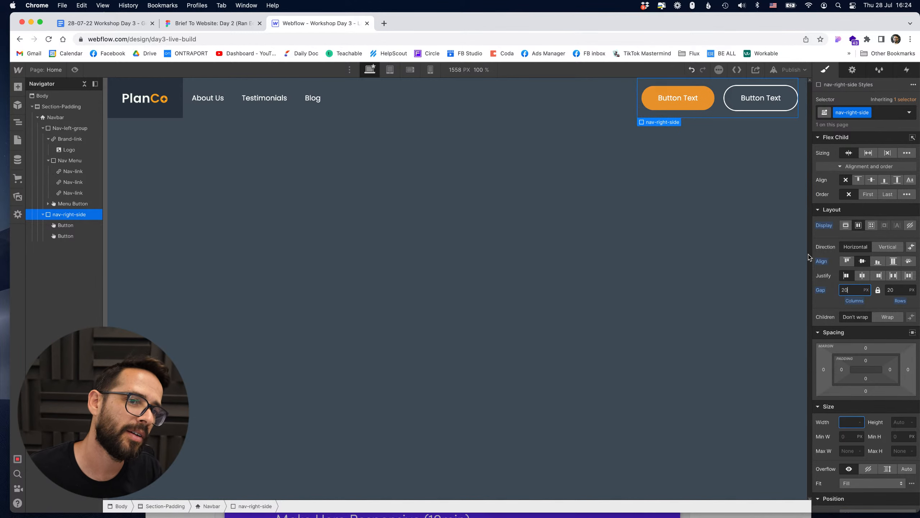
- Check the navbar in the Figma design, place the outlined button before the orange one, and label it "How It Works"
{"action": "left_click", "coordinate": [177, 23]}
{"action": "left_click", "coordinate": [291, 26]}
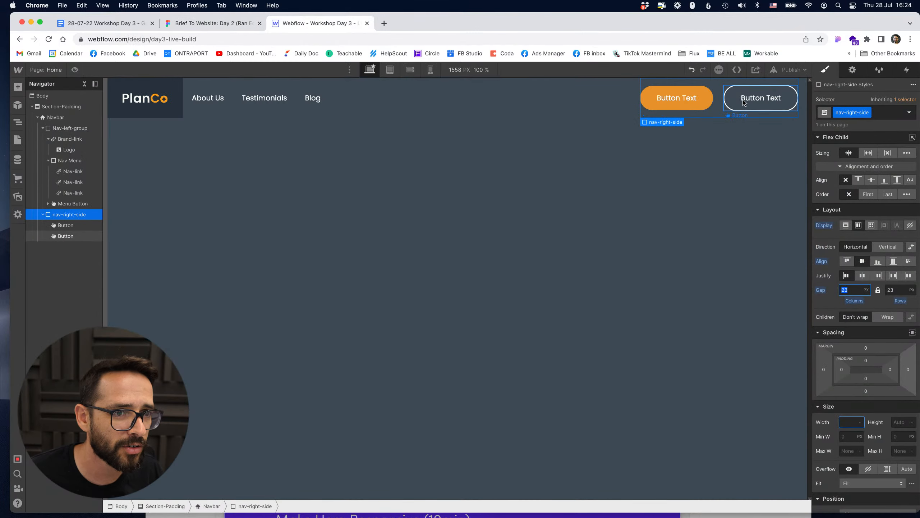
{"action": "left_click", "coordinate": [65, 235]}
{"action": "left_click_drag", "start_coordinate": [66, 227], "coordinate": [66, 223]}
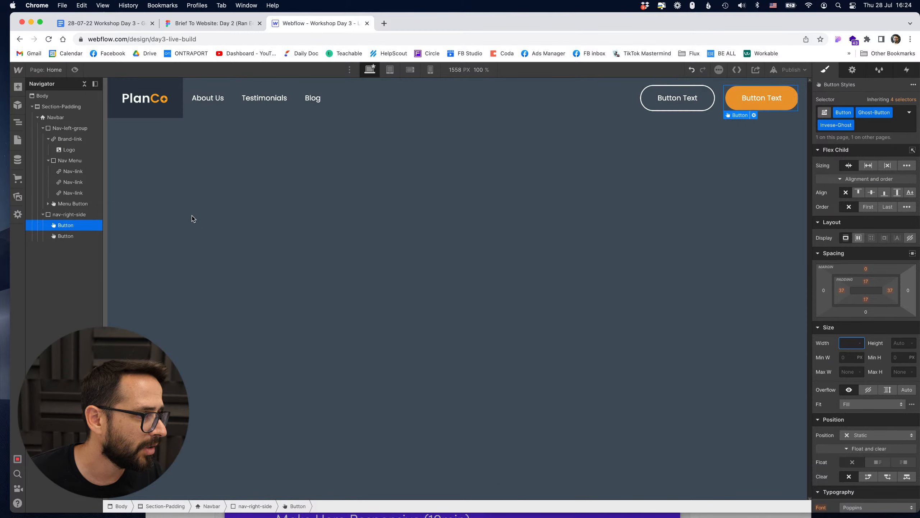
{"action": "double_click", "coordinate": [672, 95]}
{"action": "type", "text": "How It Works"}
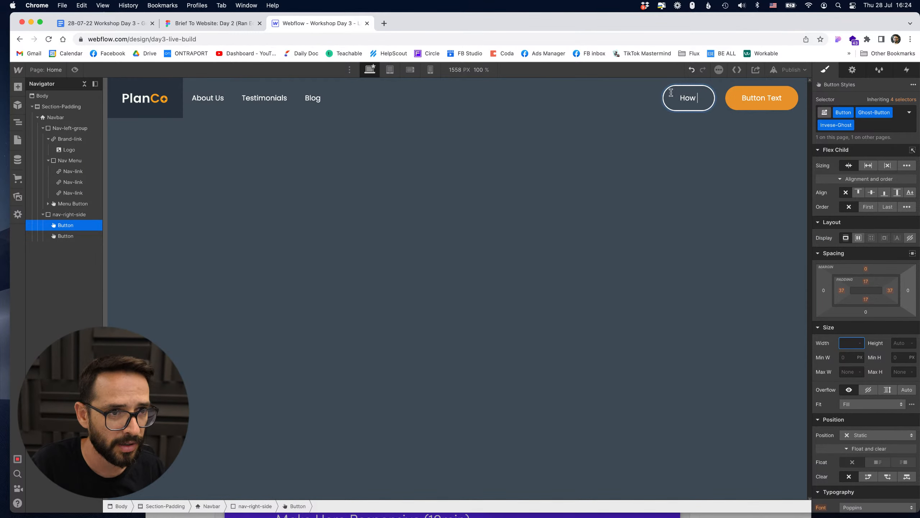
- Change the orange navbar button's text to "Get Started"
{"action": "double_click", "coordinate": [751, 93]}
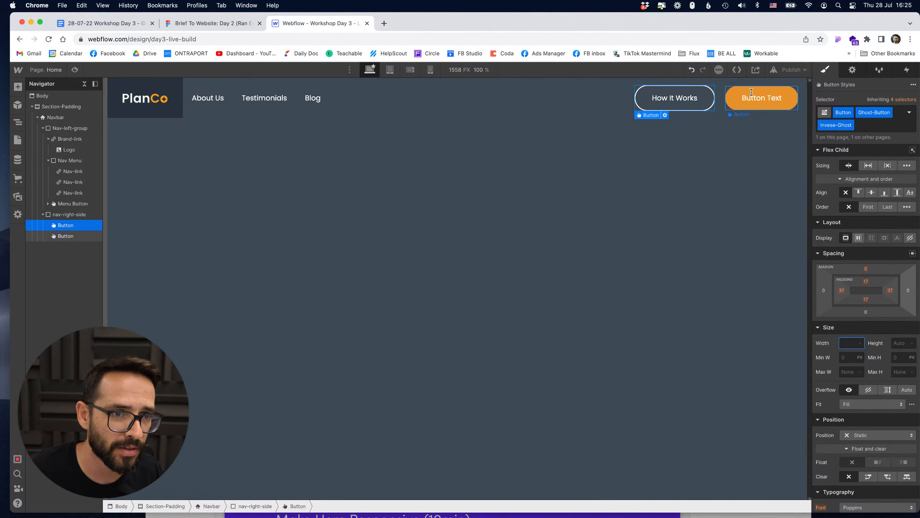
{"action": "type", "text": "Get S"}
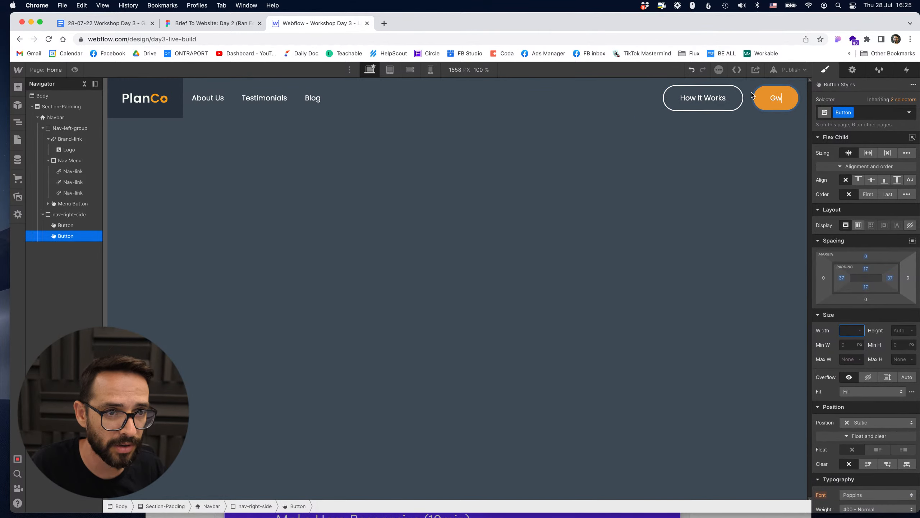
{"action": "type", "text": "tart"}
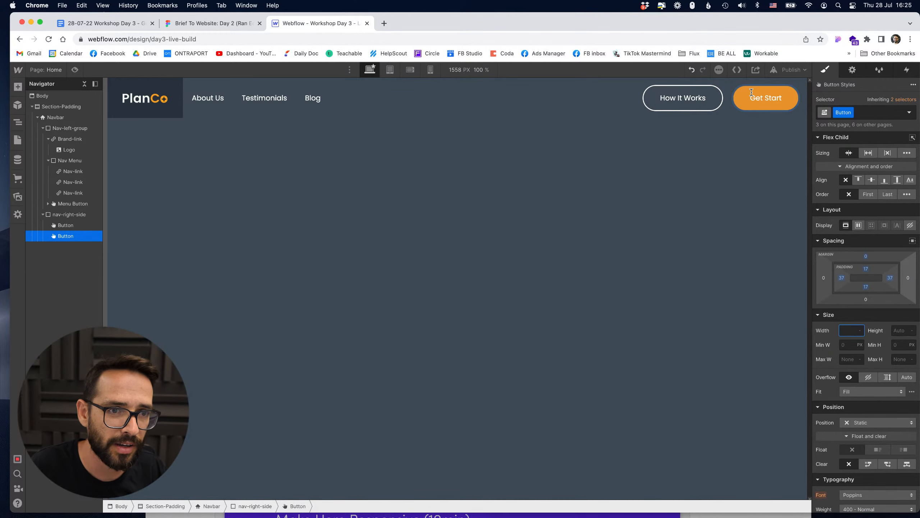
{"action": "type", "text": "ed"}
{"action": "left_click", "coordinate": [671, 96]}
{"action": "left_click", "coordinate": [562, 103]}
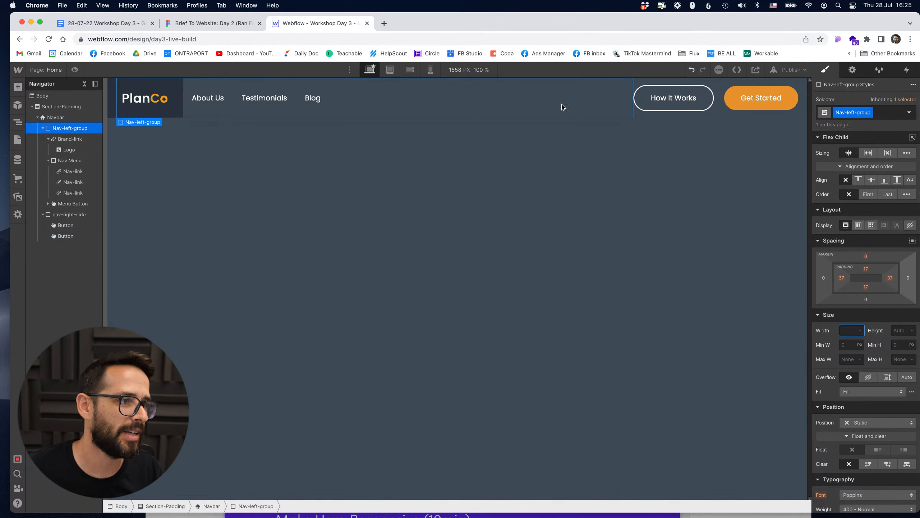
- Consult the Figma hero design and add a Div Block below the navbar inside the Hero-Section
{"action": "left_click", "coordinate": [194, 24]}
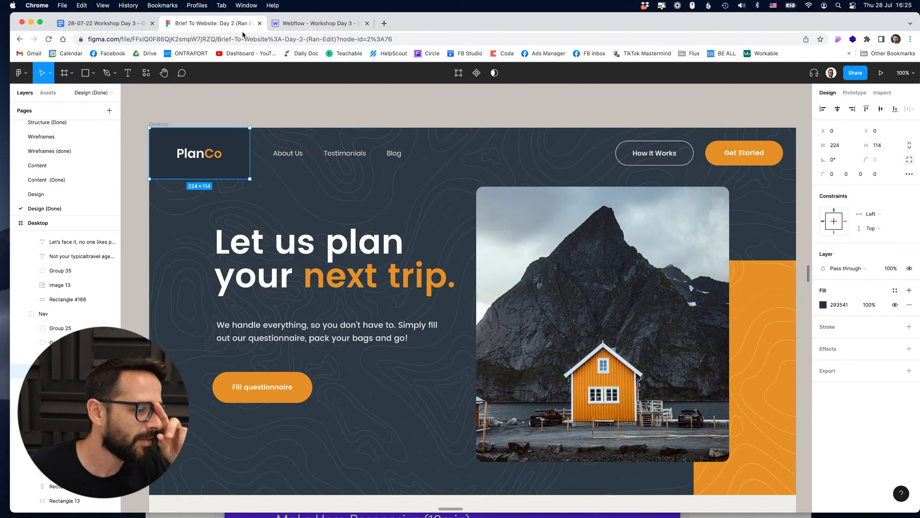
{"action": "left_click", "coordinate": [350, 25]}
{"action": "left_click", "coordinate": [352, 157]}
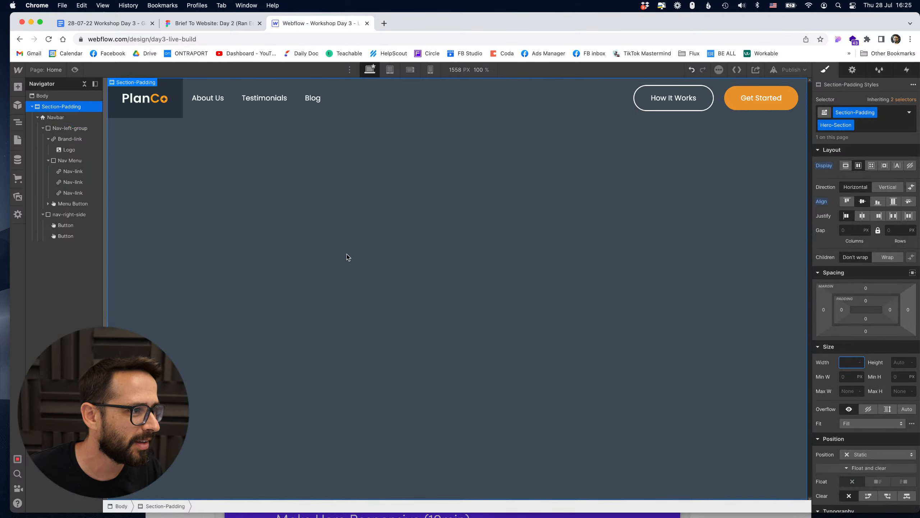
{"action": "left_click", "coordinate": [37, 117]}
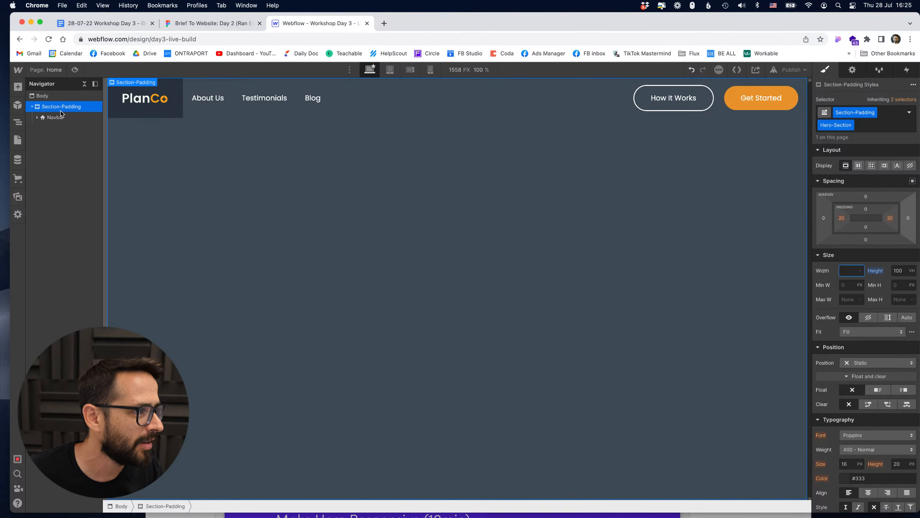
{"action": "left_click", "coordinate": [214, 24]}
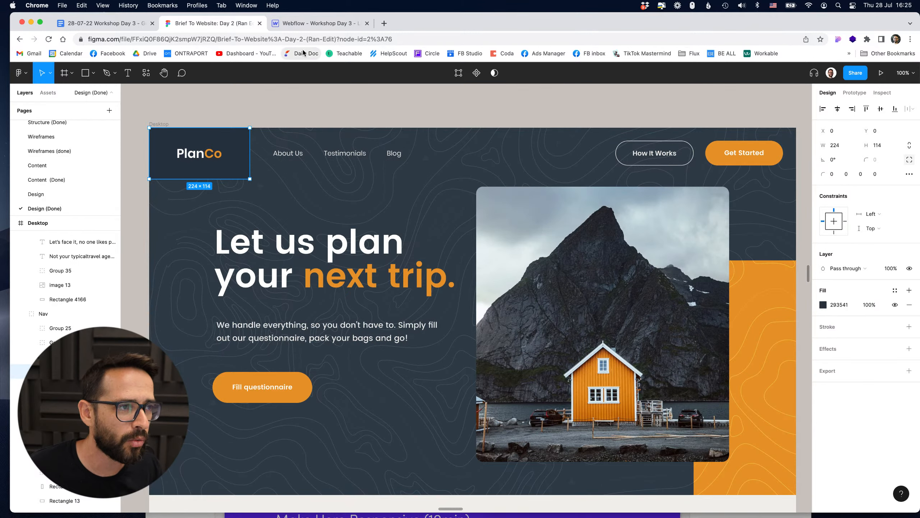
{"action": "left_click", "coordinate": [304, 24]}
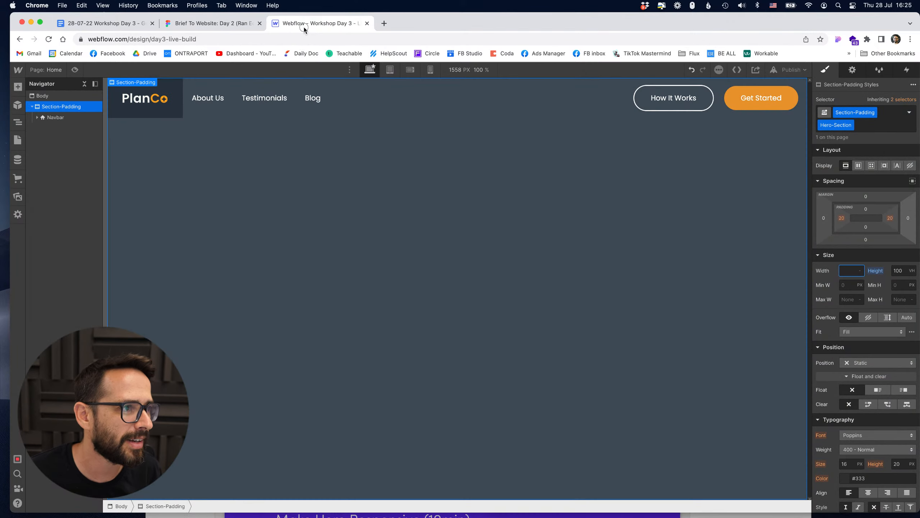
{"action": "left_click", "coordinate": [17, 88]}
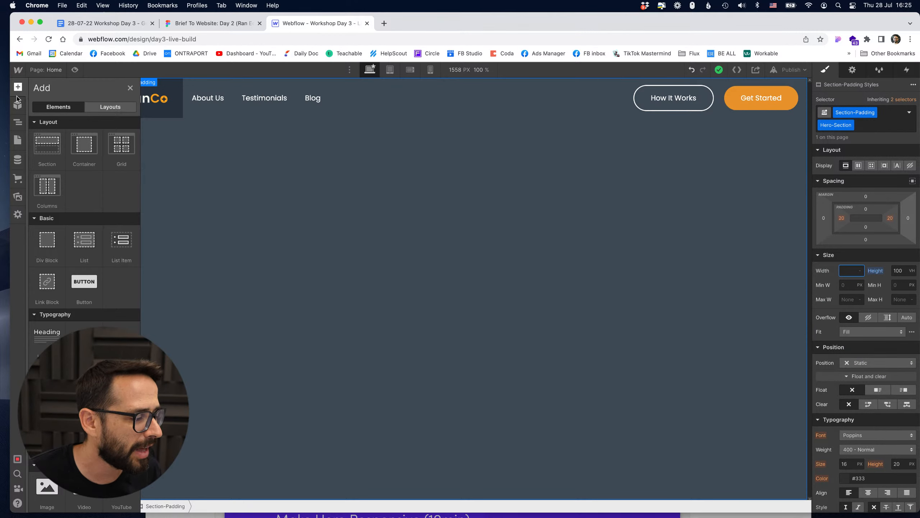
{"action": "left_click_drag", "start_coordinate": [47, 239], "coordinate": [424, 230]}
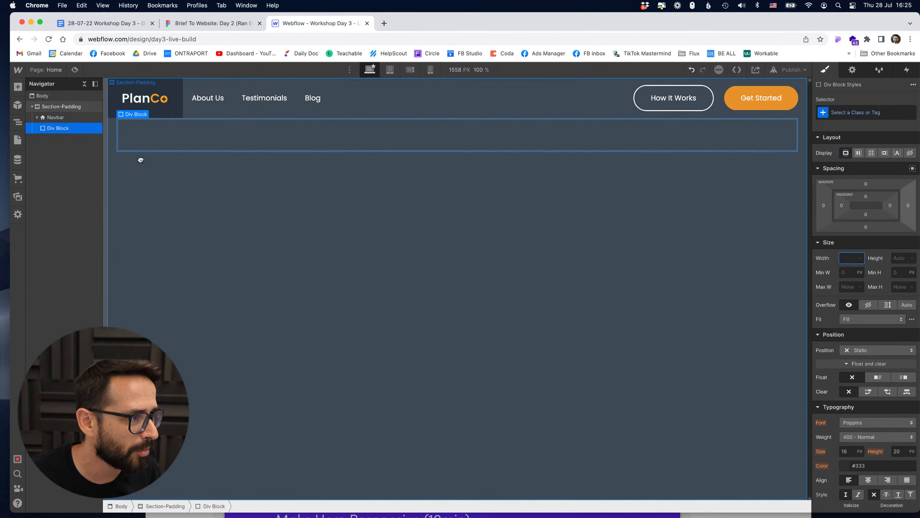
- Apply the existing Container class to the new div and set its maximum width to 1250 px
{"action": "left_click", "coordinate": [874, 113]}
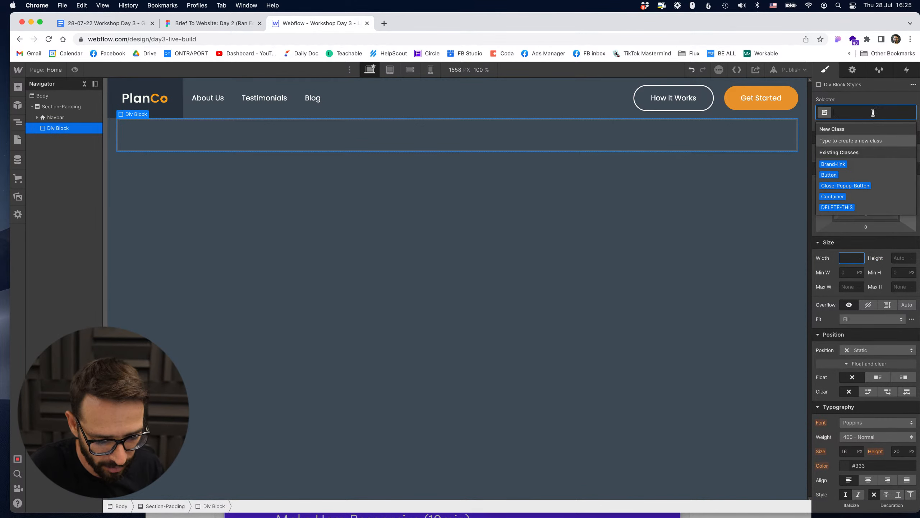
{"action": "type", "text": "con"}
{"action": "key", "text": "Return"}
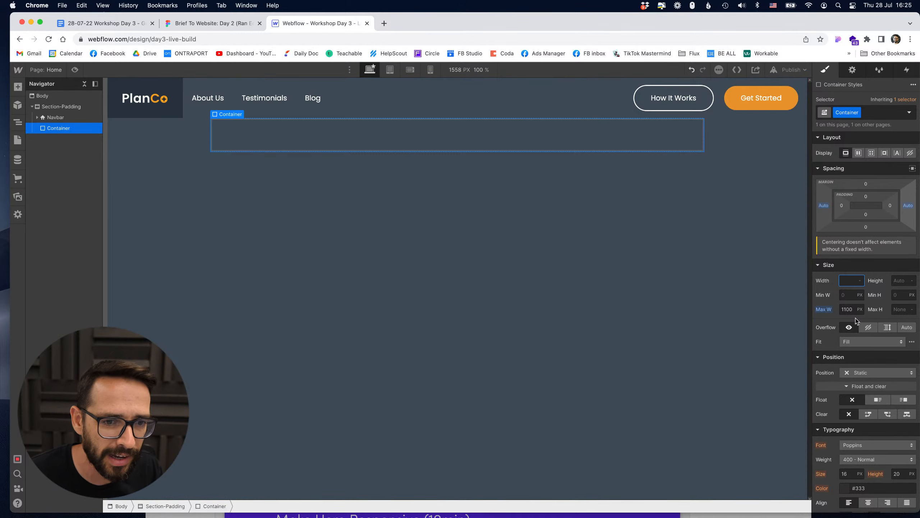
{"action": "left_click", "coordinate": [842, 311]}
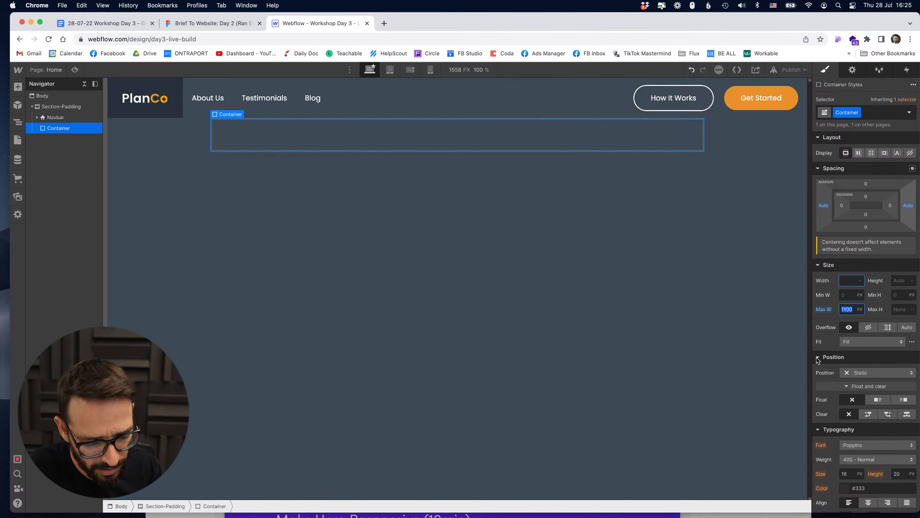
{"action": "type", "text": "1250"}
{"action": "key", "text": "Return"}
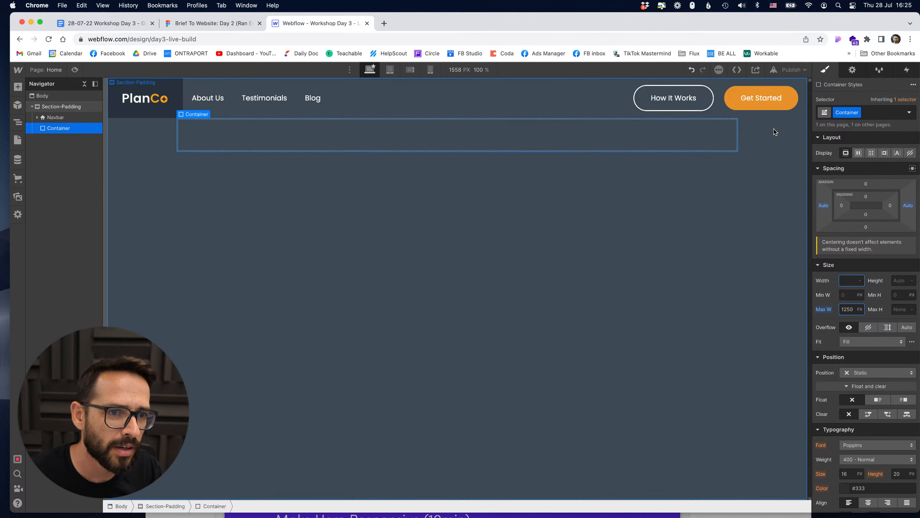
- Add a new combo class Hero-Contain to the container and give it a top margin of about 113 px
{"action": "left_click", "coordinate": [233, 138]}
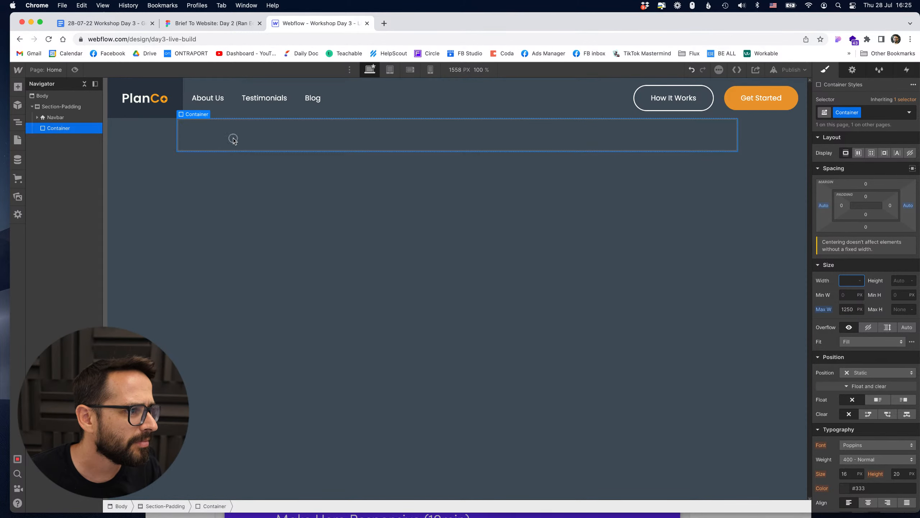
{"action": "left_click", "coordinate": [873, 116]}
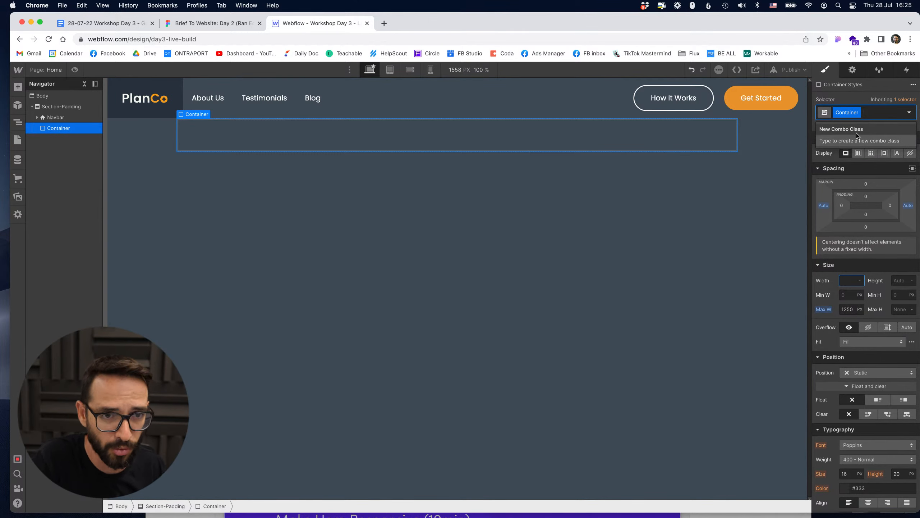
{"action": "type", "text": "Hero-Contain"}
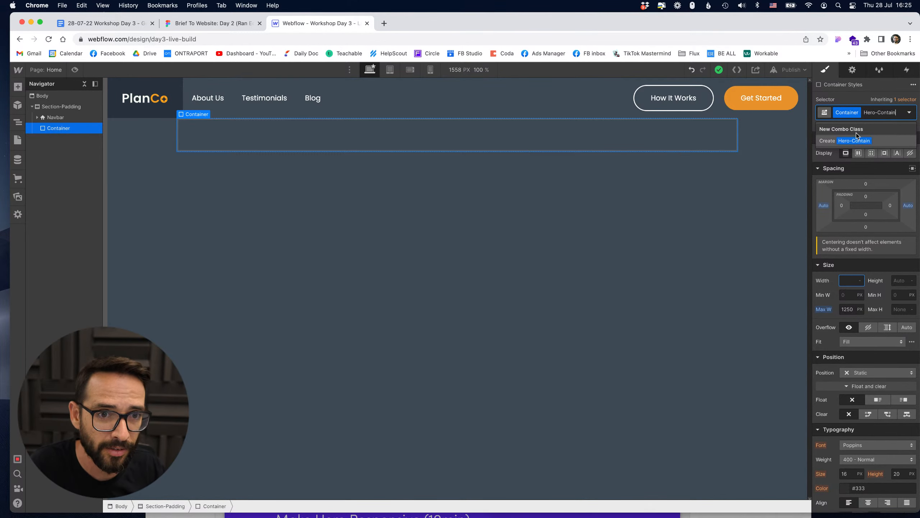
{"action": "key", "text": "Return"}
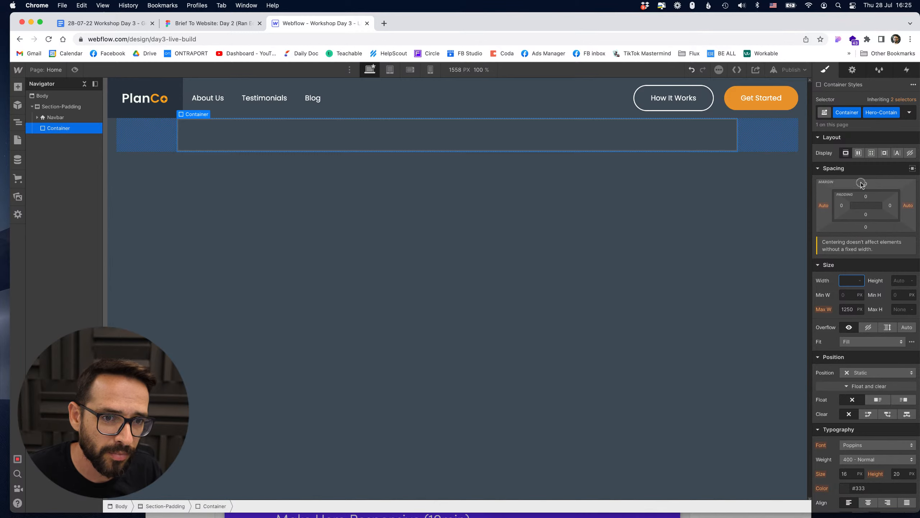
{"action": "left_click_drag", "start_coordinate": [862, 184], "coordinate": [872, 133]}
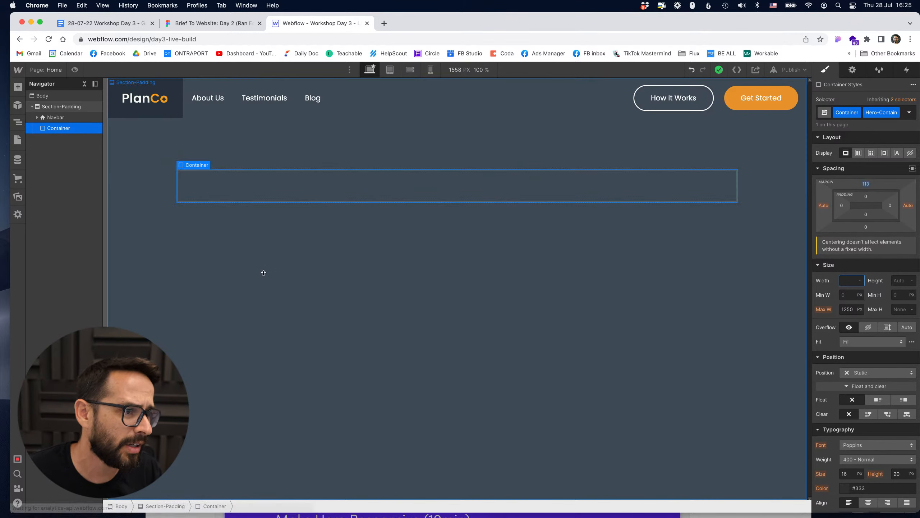
- Check the hero layout in the Figma design and add a Grid element inside the hero container
{"action": "left_click", "coordinate": [203, 24]}
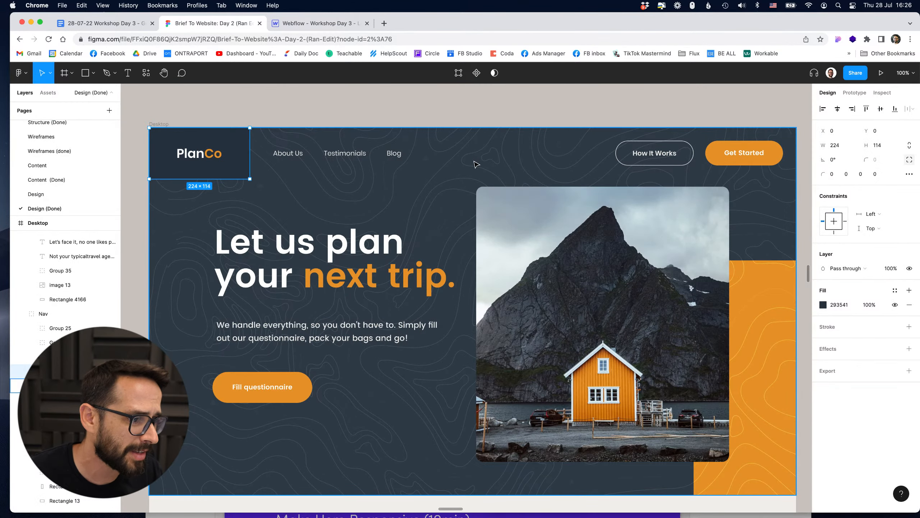
{"action": "left_click", "coordinate": [307, 25]}
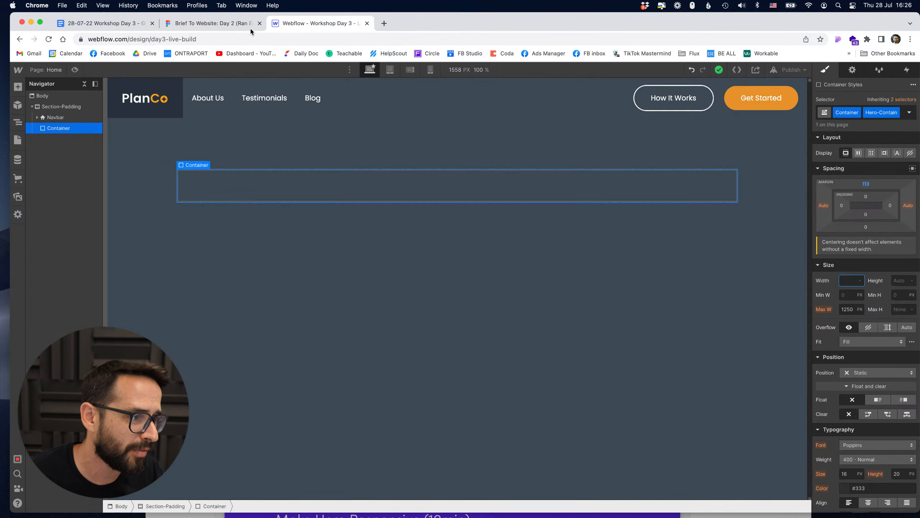
{"action": "left_click", "coordinate": [18, 87]}
{"action": "left_click_drag", "start_coordinate": [46, 196], "coordinate": [314, 188]}
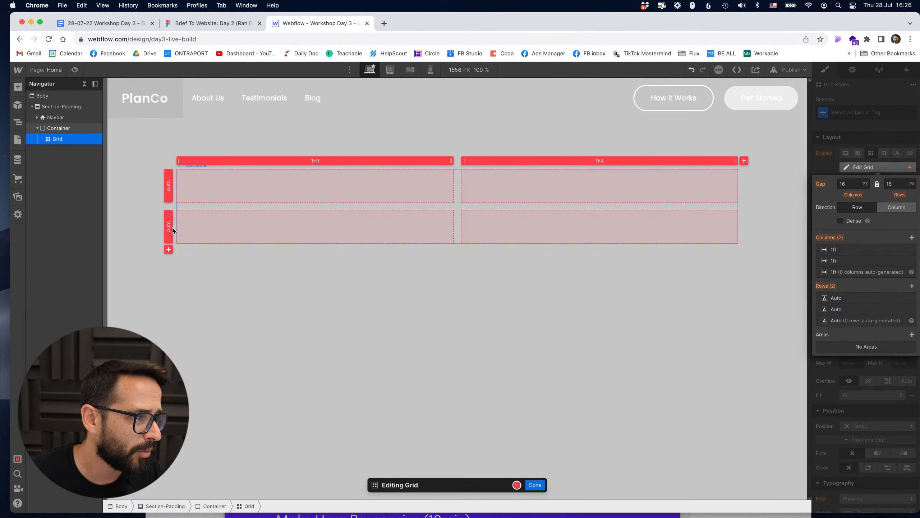
- Delete the grid's second row and widen the gap between its two columns, comparing the layout with the Figma hero
{"action": "left_click", "coordinate": [172, 227]}
{"action": "left_click", "coordinate": [189, 258]}
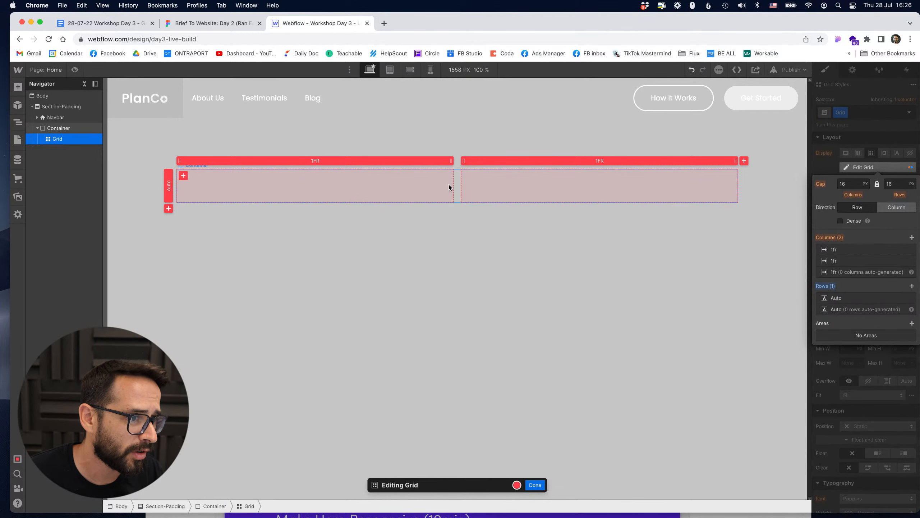
{"action": "left_click_drag", "start_coordinate": [457, 184], "coordinate": [470, 187]}
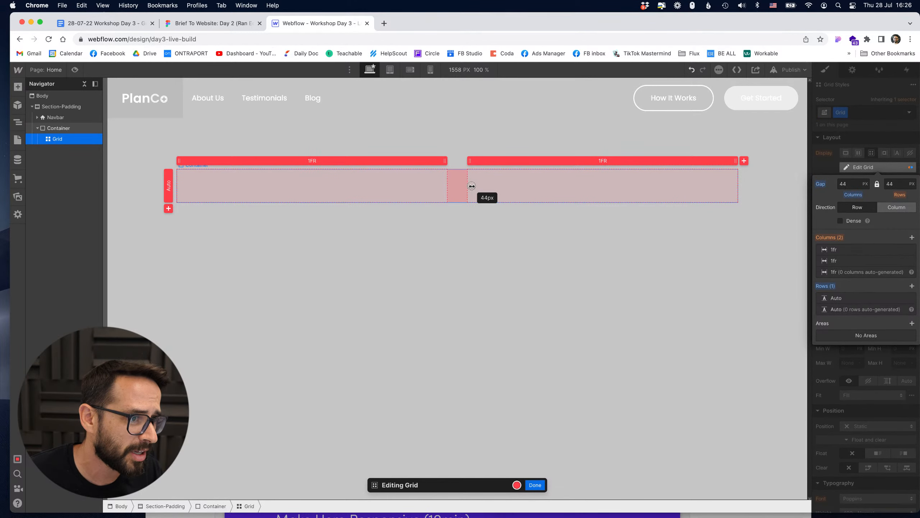
{"action": "left_click", "coordinate": [535, 485]}
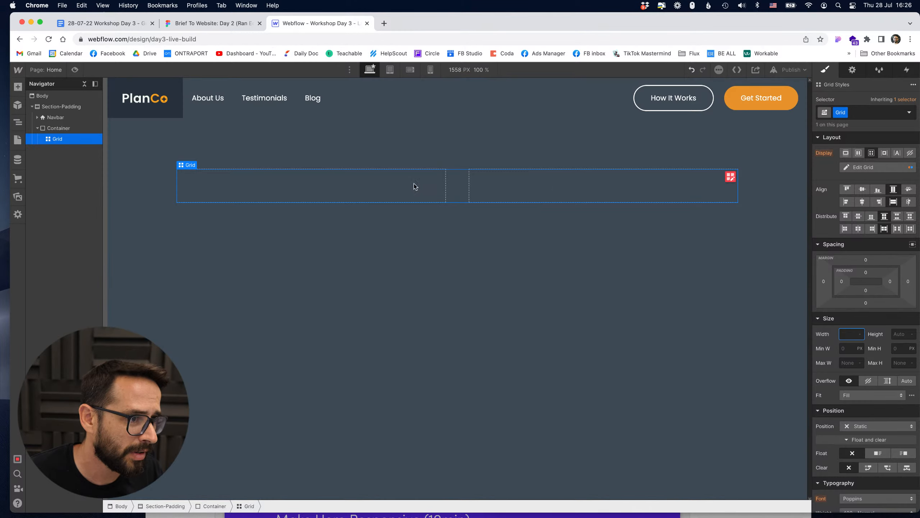
{"action": "left_click", "coordinate": [242, 25]}
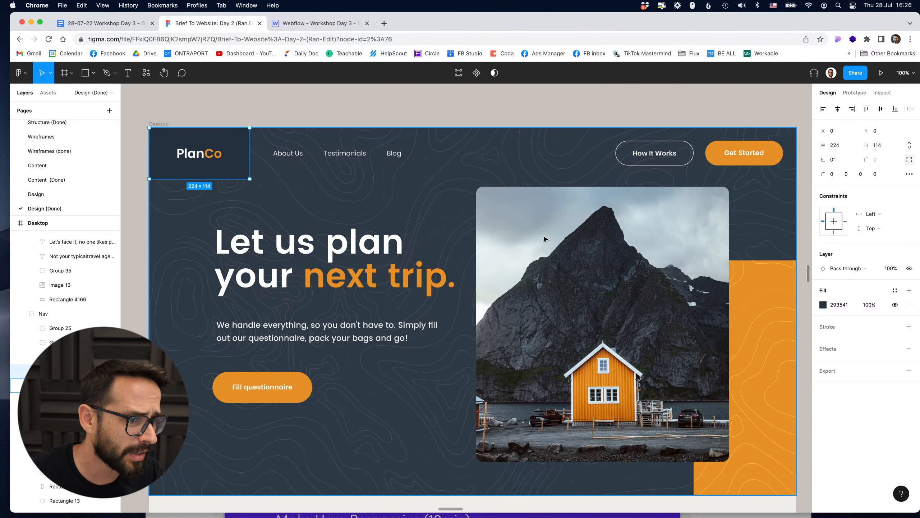
{"action": "left_click", "coordinate": [315, 23]}
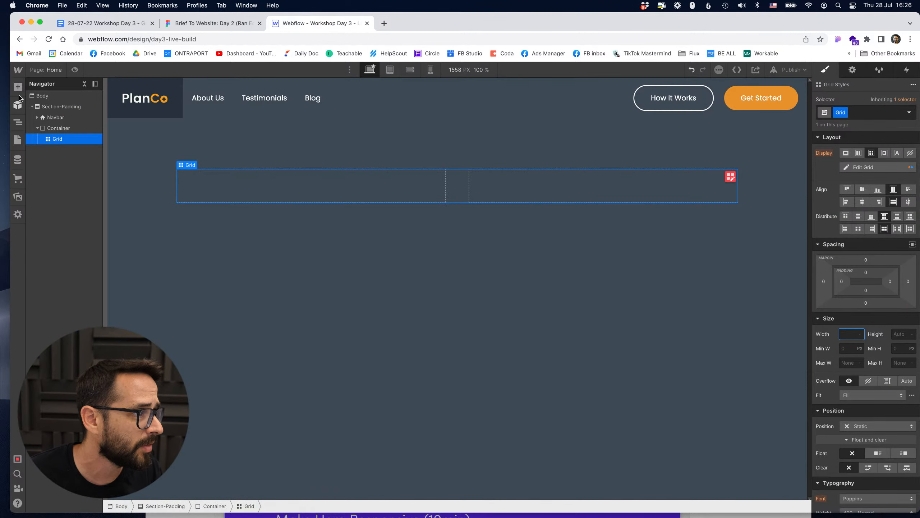
- Add a div block to each of the two grid cells and give the first one the class ContentSide
{"action": "left_click", "coordinate": [17, 86]}
{"action": "left_click_drag", "start_coordinate": [48, 247], "coordinate": [72, 149]}
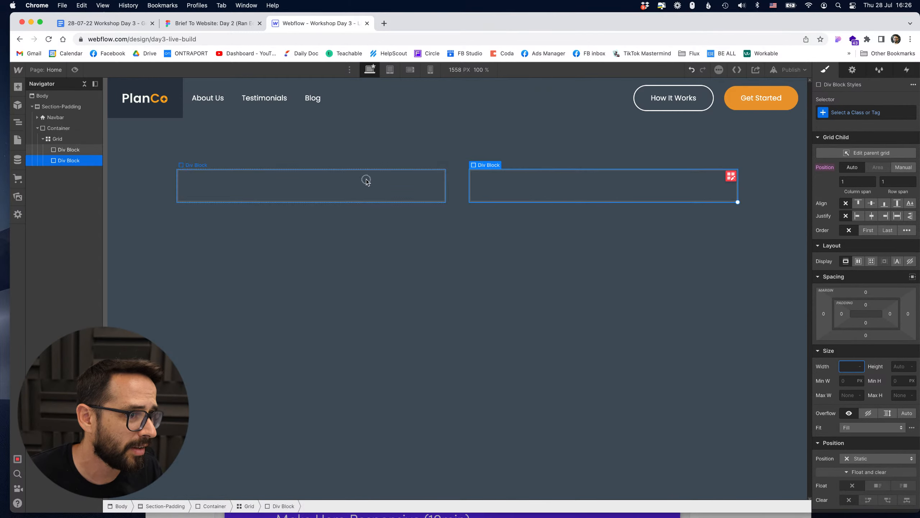
{"action": "left_click", "coordinate": [886, 113]}
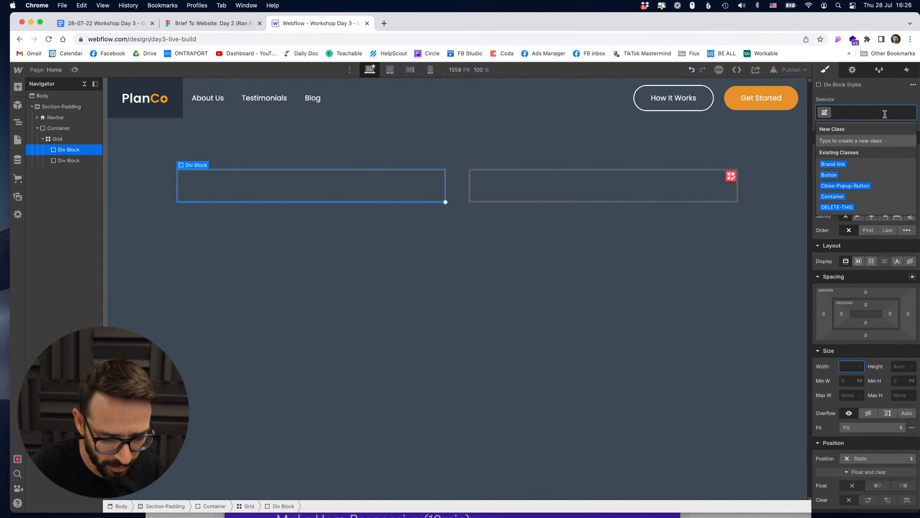
{"action": "type", "text": "ContentS"}
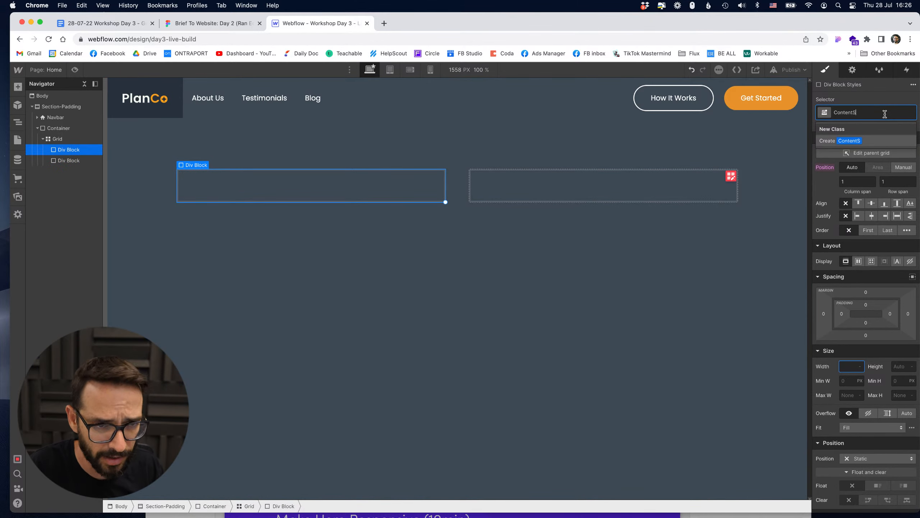
{"action": "type", "text": "ide"}
{"action": "key", "text": "Return"}
- Give the div block in the second grid cell the class Image-side
{"action": "left_click", "coordinate": [657, 174]}
{"action": "left_click", "coordinate": [848, 112]}
{"action": "type", "text": "Image-si"}
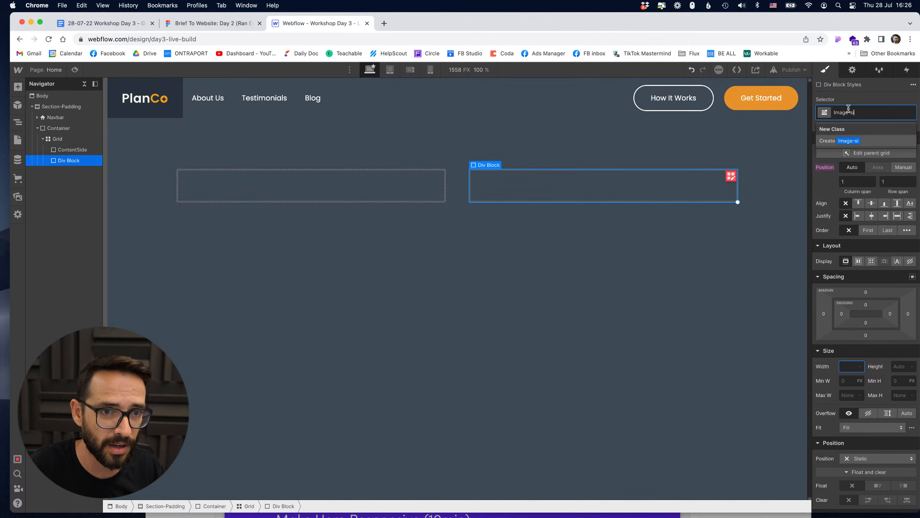
{"action": "type", "text": "de"}
{"action": "key", "text": "Return"}
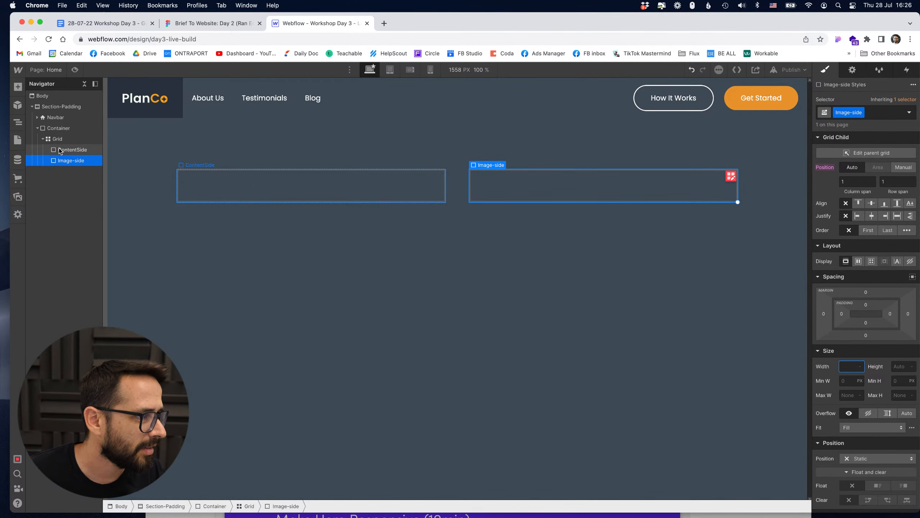
- Switch to the Figma design, copy the hero heading text "Let us plan your next trip." and return to Webflow
{"action": "left_click", "coordinate": [81, 148]}
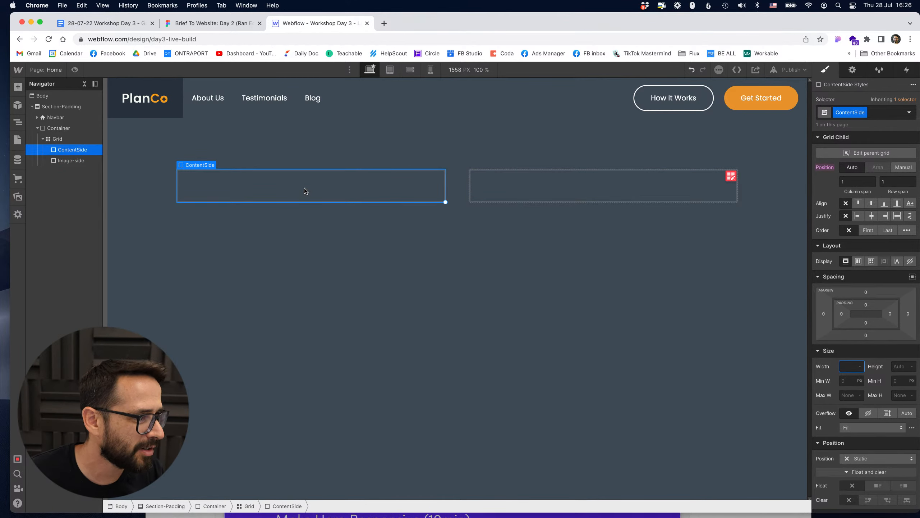
{"action": "left_click", "coordinate": [206, 24]}
{"action": "left_click", "coordinate": [241, 243]}
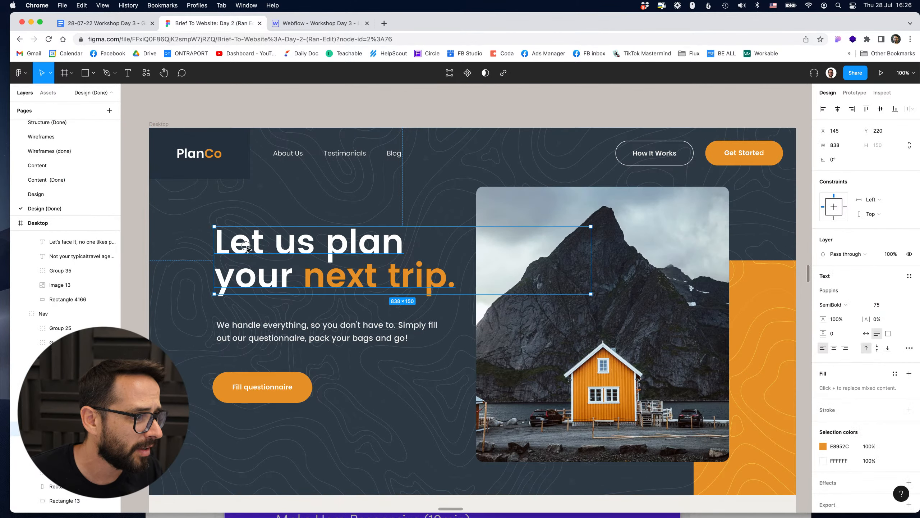
{"action": "double_click", "coordinate": [241, 243]}
{"action": "left_click", "coordinate": [320, 26]}
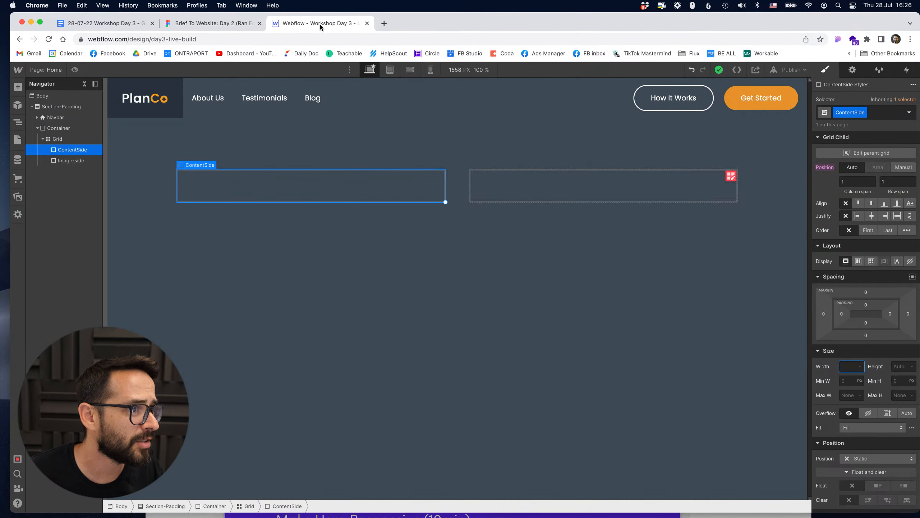
- Add an H1 heading inside ContentSide and fill it with the text "Let us plan your next trip."
{"action": "left_click", "coordinate": [18, 88]}
{"action": "left_click_drag", "start_coordinate": [47, 341], "coordinate": [254, 194]}
{"action": "double_click", "coordinate": [247, 192]}
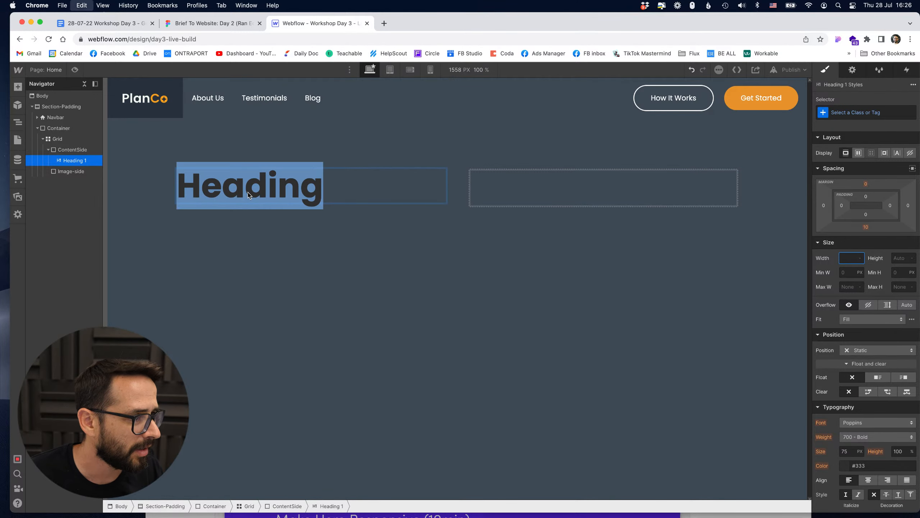
{"action": "type", "text": "Let us planyour next trip."}
{"action": "left_click", "coordinate": [354, 200]}
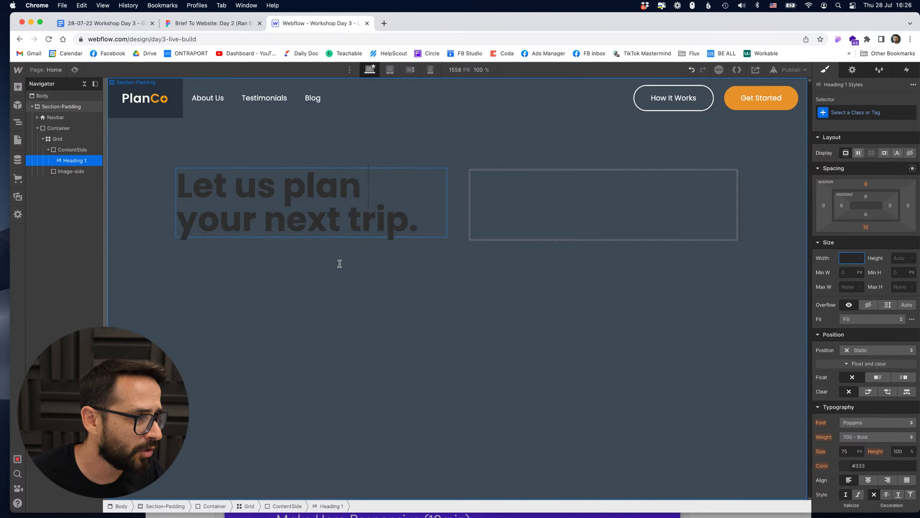
{"action": "key", "text": "Escape"}
- Set the hero section's text color to the Light-color swatch
{"action": "left_click", "coordinate": [312, 294]}
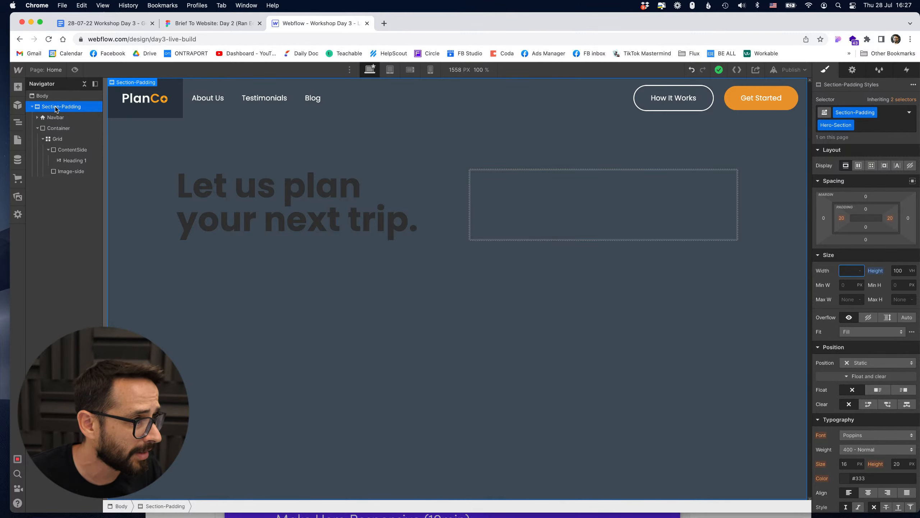
{"action": "scroll", "coordinate": [834, 374], "scroll_direction": "down", "scroll_amount": 5}
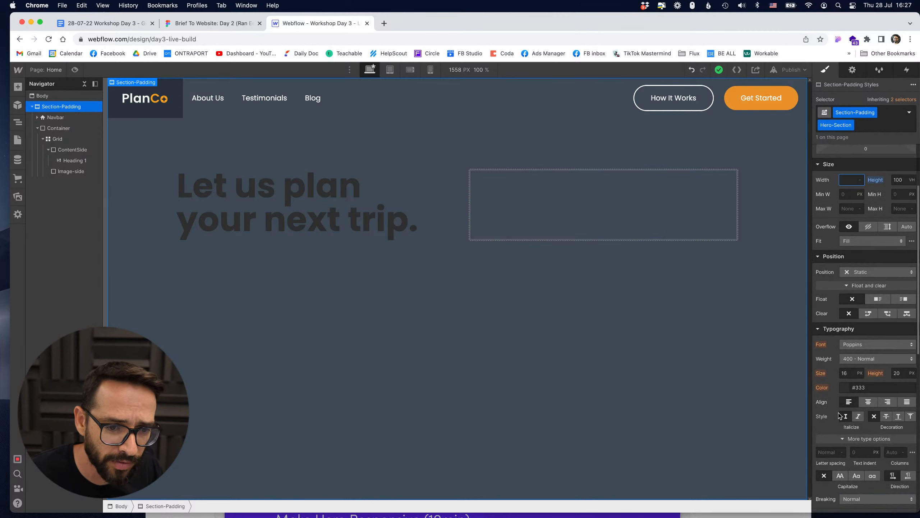
{"action": "left_click", "coordinate": [845, 387]}
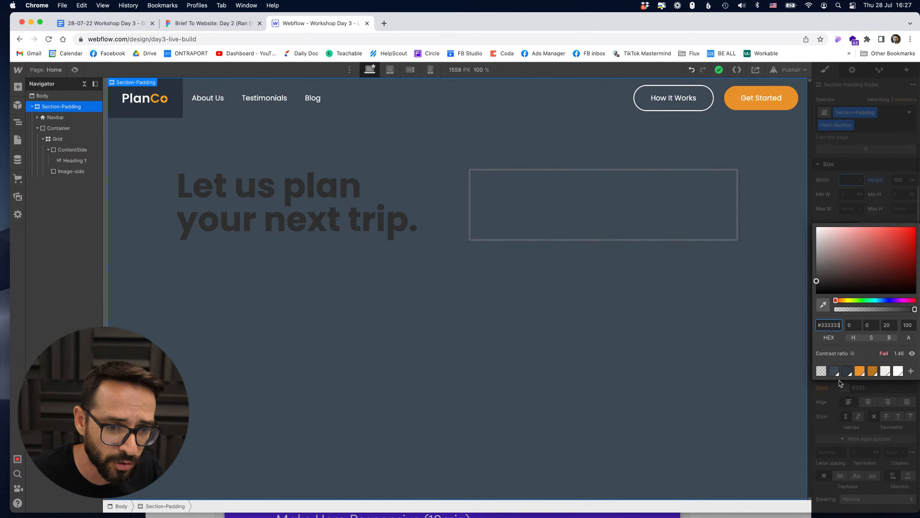
{"action": "left_click", "coordinate": [898, 371]}
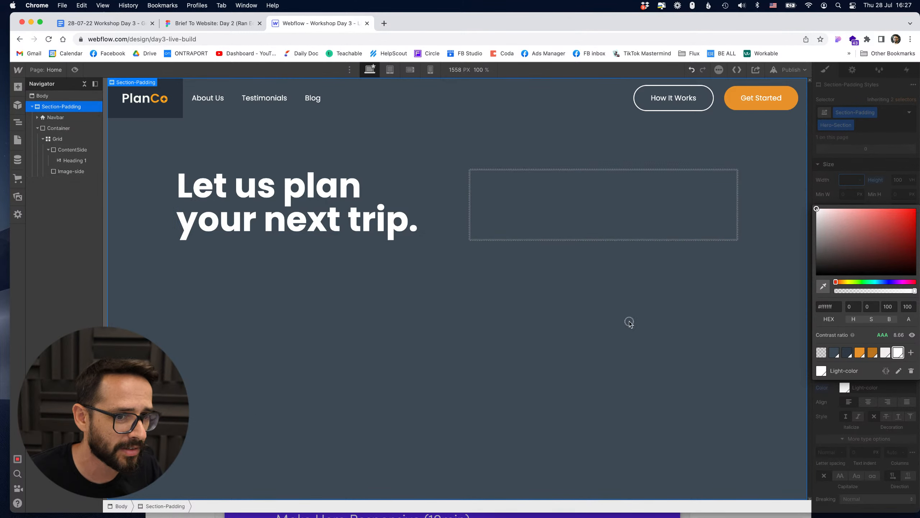
{"action": "left_click", "coordinate": [836, 187]}
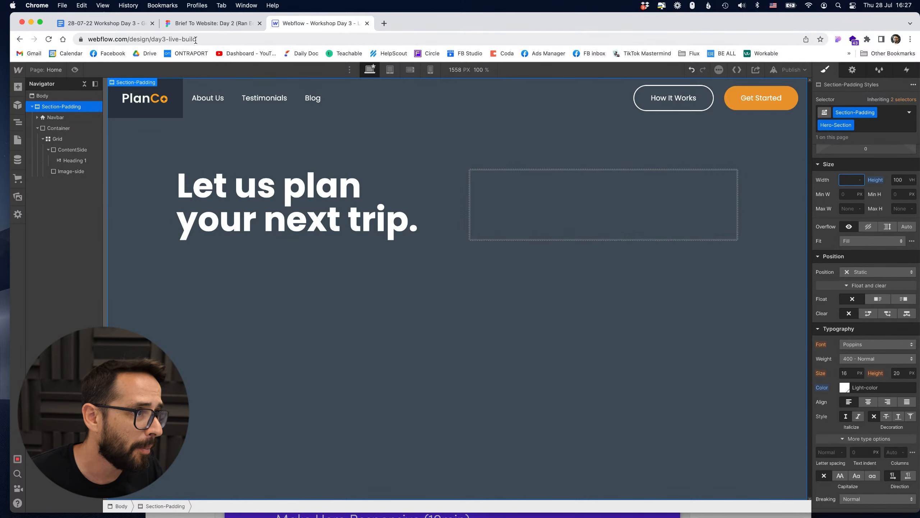
- Check the hero text in Figma, and back in Webflow wrap "next trip." in a text span with the existing Orange-Text class
{"action": "left_click", "coordinate": [212, 23]}
{"action": "left_click", "coordinate": [357, 338]}
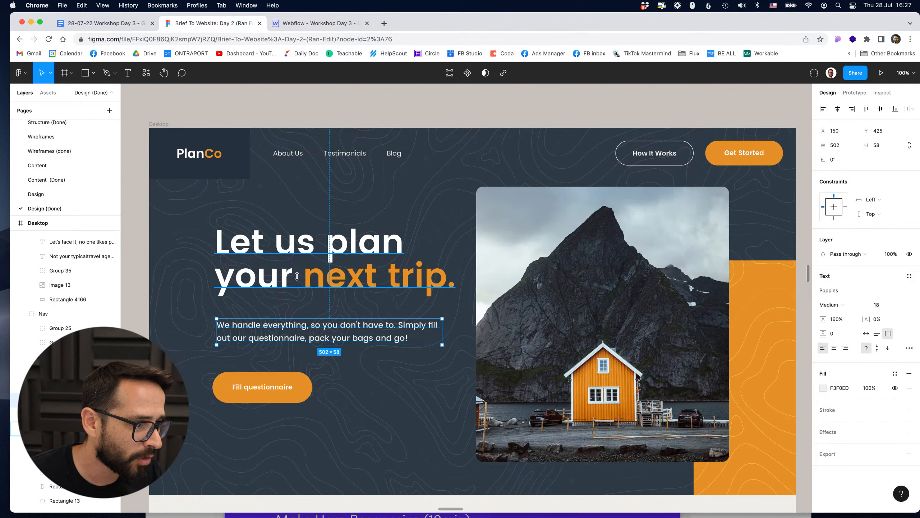
{"action": "left_click", "coordinate": [318, 24]}
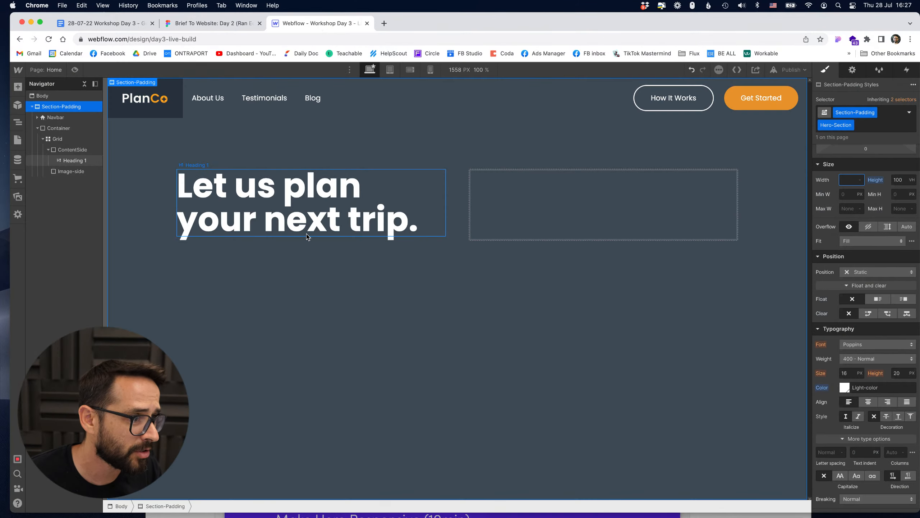
{"action": "left_click_drag", "start_coordinate": [265, 223], "coordinate": [417, 221]}
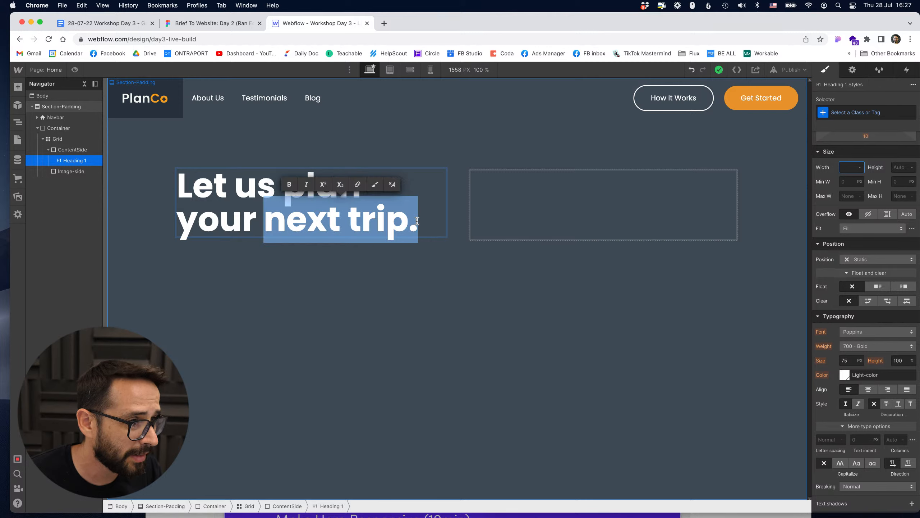
{"action": "left_click", "coordinate": [375, 185]}
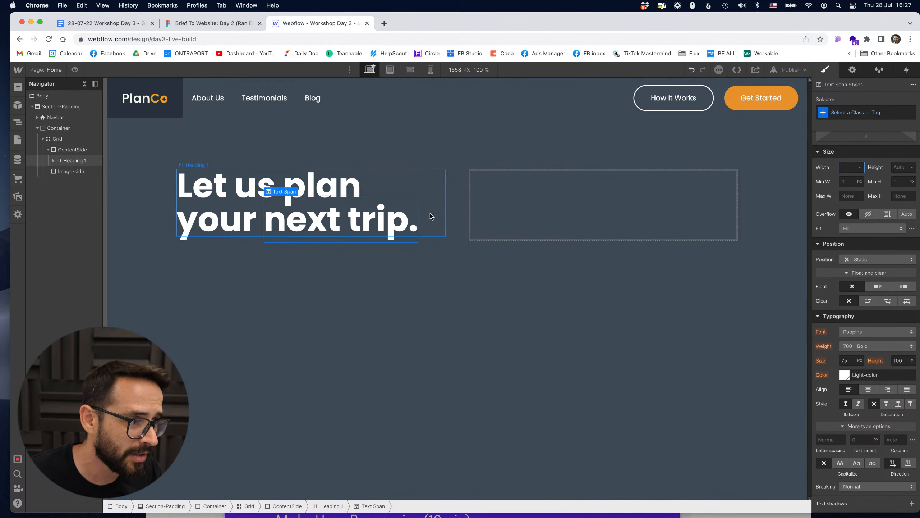
{"action": "left_click", "coordinate": [859, 113]}
{"action": "type", "text": "or"}
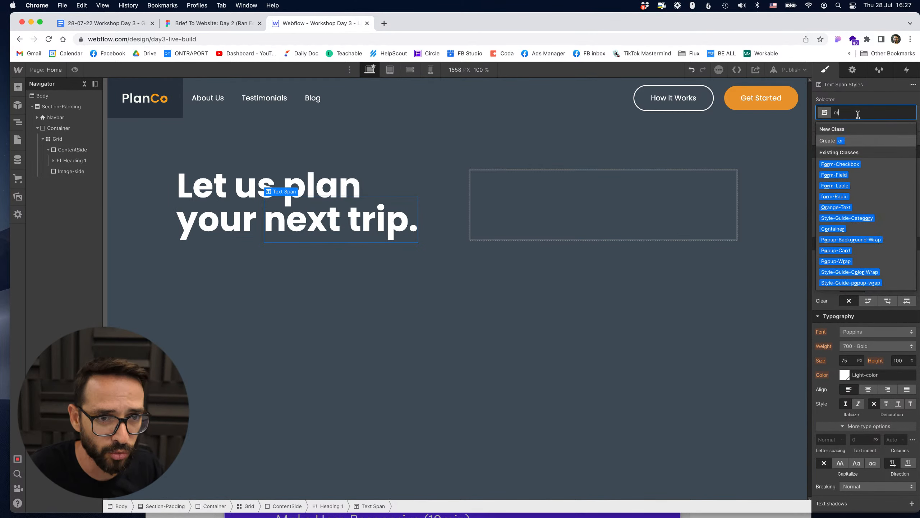
{"action": "type", "text": "ra"}
{"action": "key", "text": "BackSpace"}
{"action": "type", "text": "ag"}
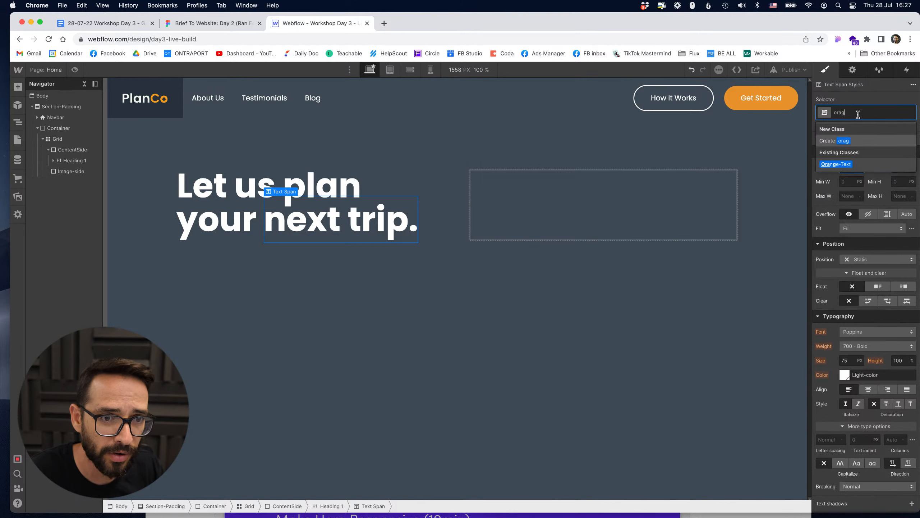
{"action": "left_click", "coordinate": [836, 164]}
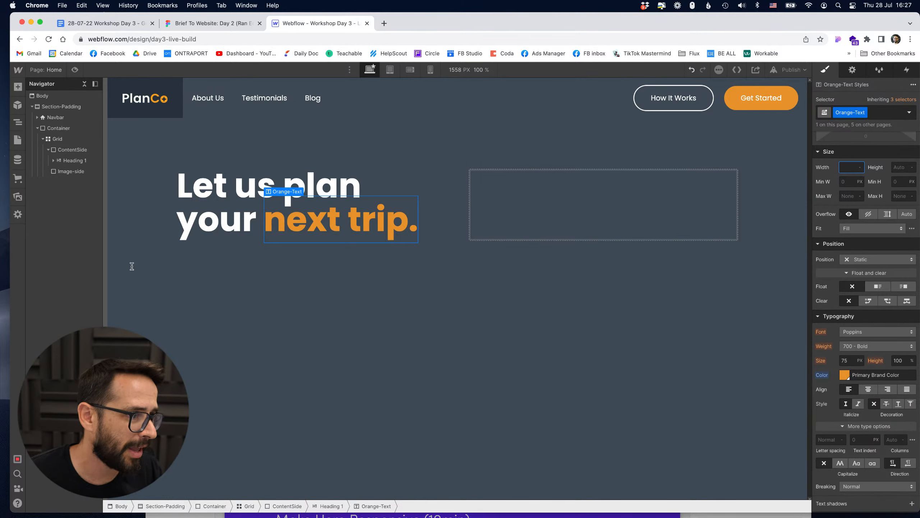
{"action": "left_click", "coordinate": [122, 278]}
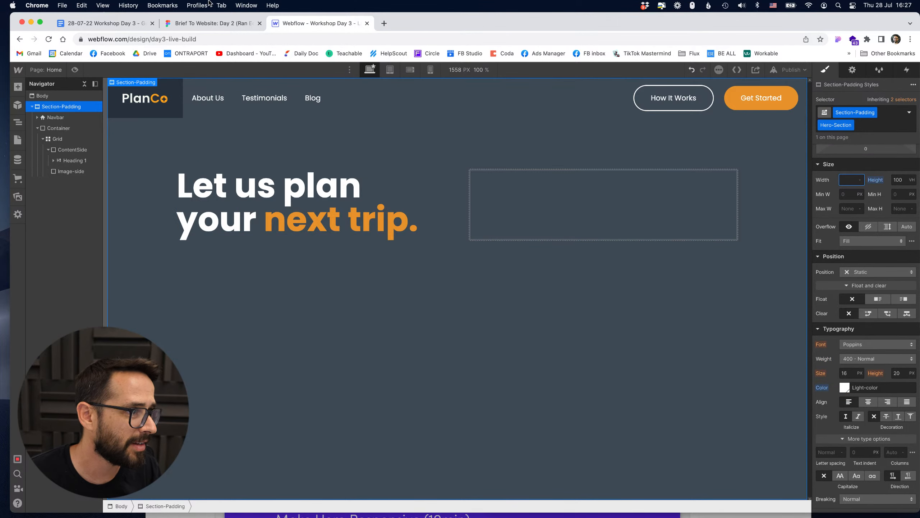
- Switch to the Figma design, copy the hero paragraph text below the heading and return to Webflow
{"action": "left_click", "coordinate": [208, 24]}
{"action": "left_click", "coordinate": [237, 329]}
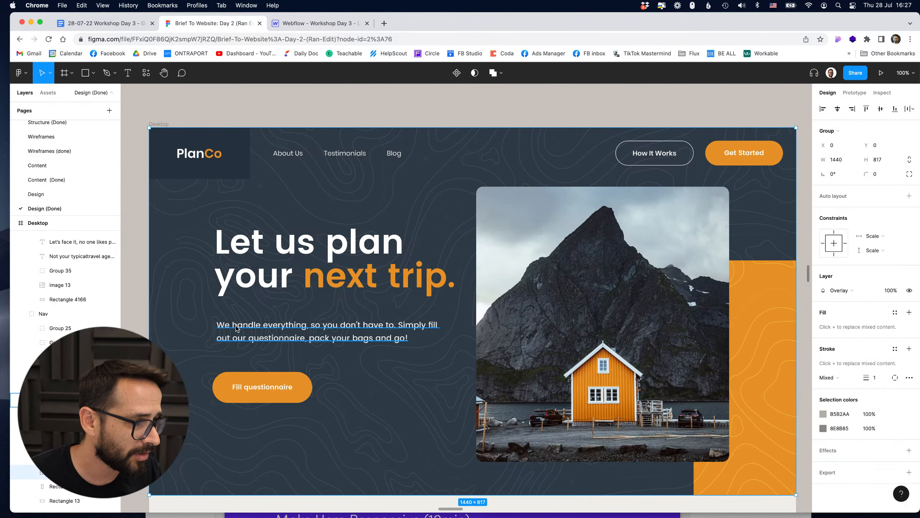
{"action": "double_click", "coordinate": [238, 328]}
{"action": "key", "text": "super+c"}
{"action": "left_click", "coordinate": [315, 23]}
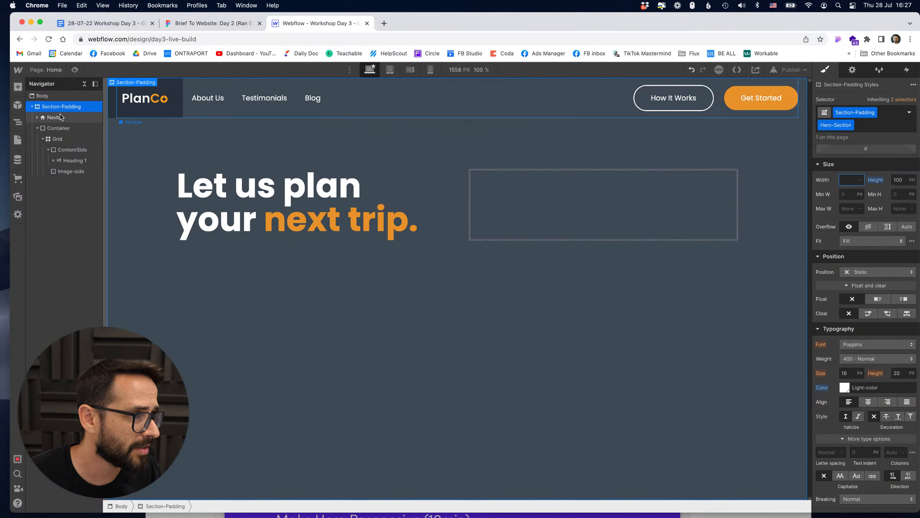
- Add a paragraph below the heading in ContentSide and replace its placeholder with the copied hero text
{"action": "left_click", "coordinate": [18, 86]}
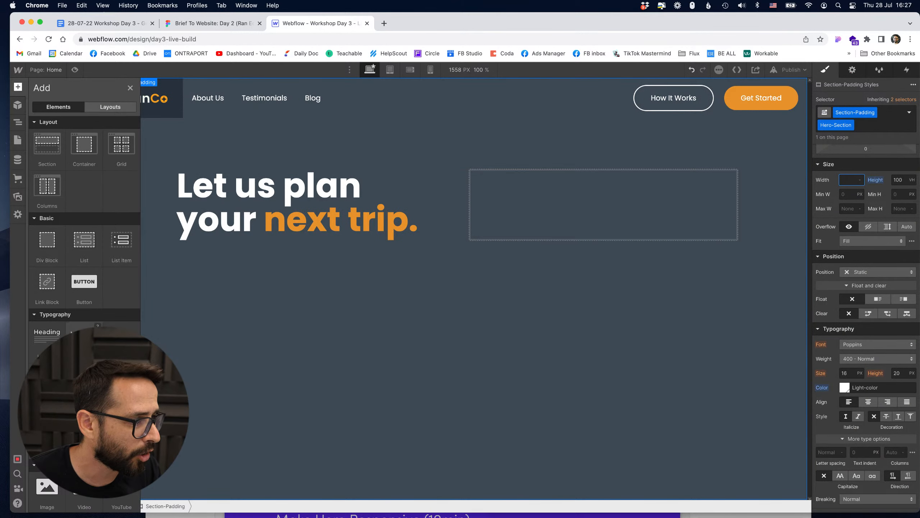
{"action": "left_click_drag", "start_coordinate": [84, 336], "coordinate": [274, 257]}
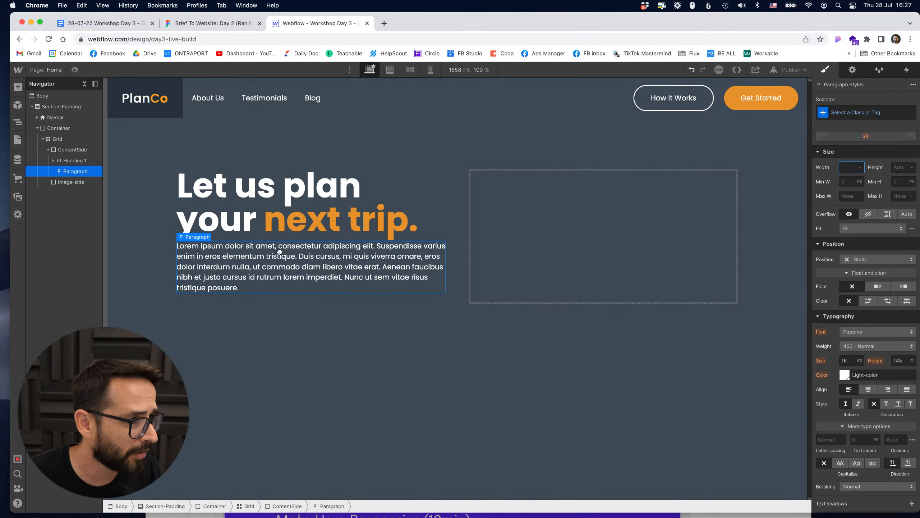
{"action": "key", "text": "super+a"}
{"action": "key", "text": "super+v"}
{"action": "left_click", "coordinate": [255, 318]}
- Apply the existing Large-P class to the hero paragraph
{"action": "left_click", "coordinate": [251, 255]}
{"action": "left_click", "coordinate": [884, 113]}
{"action": "type", "text": "lar"}
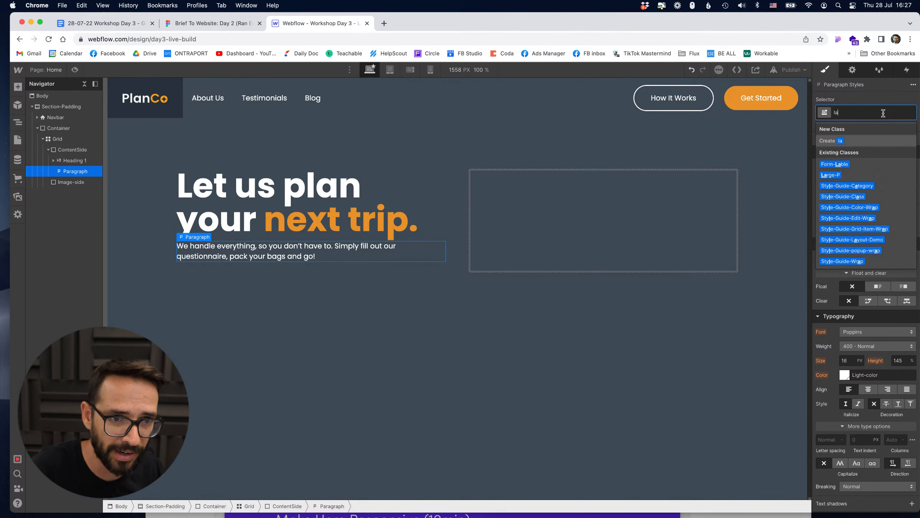
{"action": "key", "text": "Down"}
{"action": "key", "text": "Return"}
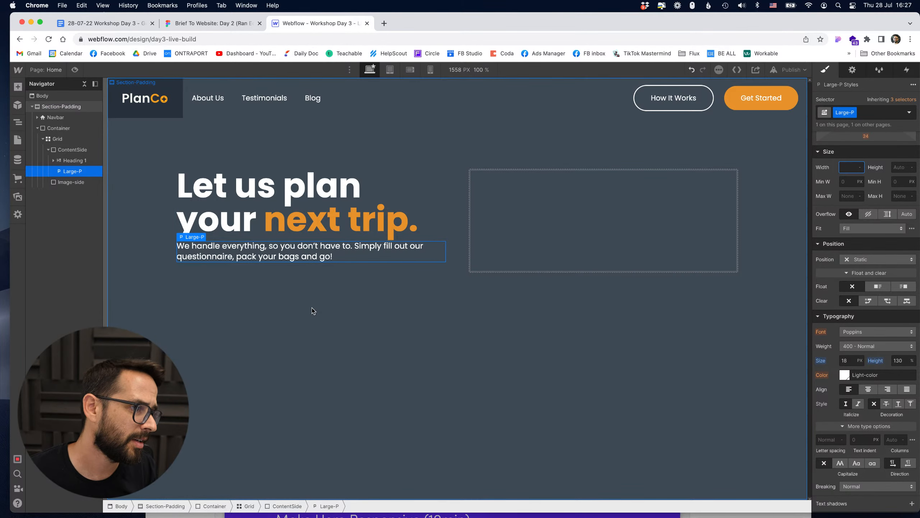
- Set the bottom margin of the All H1 Headings tag to 40 px and compare the spacing with the Figma design
{"action": "left_click", "coordinate": [315, 228]}
{"action": "left_click", "coordinate": [307, 189]}
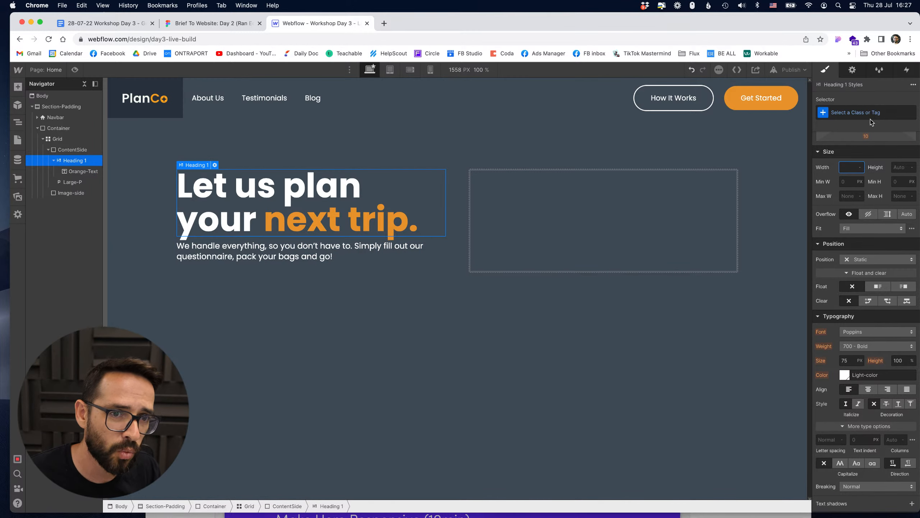
{"action": "scroll", "coordinate": [881, 248], "scroll_direction": "up", "scroll_amount": 3}
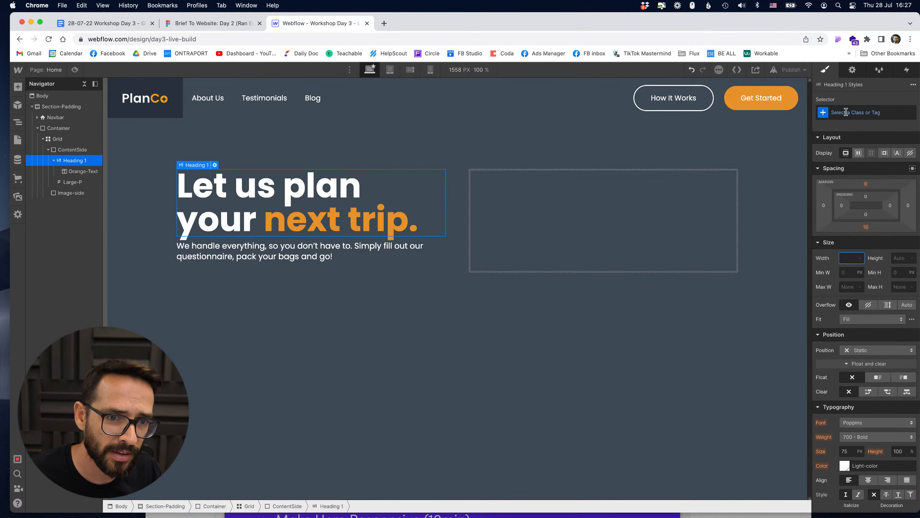
{"action": "left_click", "coordinate": [883, 113]}
{"action": "left_click", "coordinate": [832, 166]}
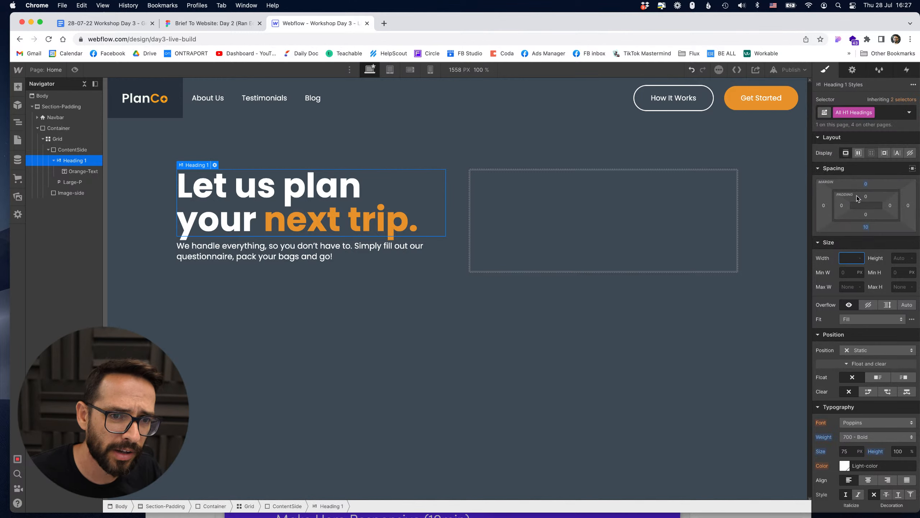
{"action": "left_click_drag", "start_coordinate": [866, 227], "coordinate": [866, 242]}
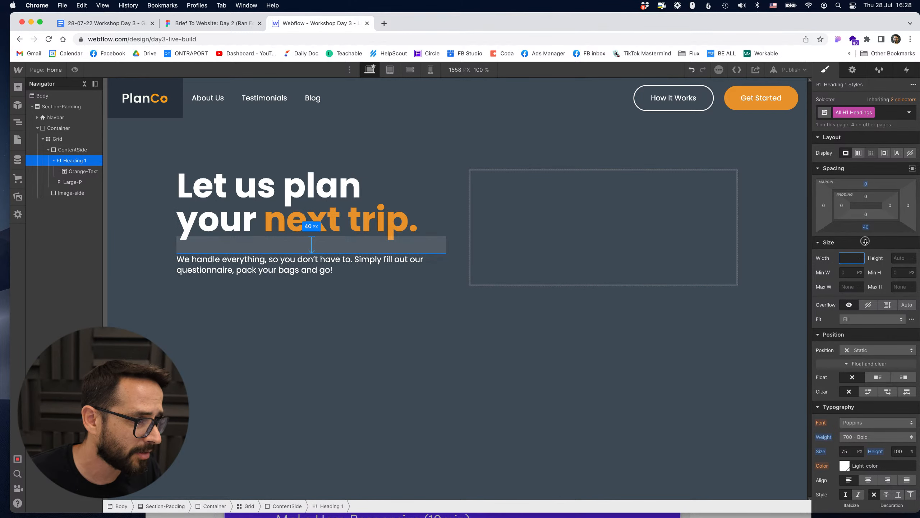
{"action": "left_click", "coordinate": [445, 336]}
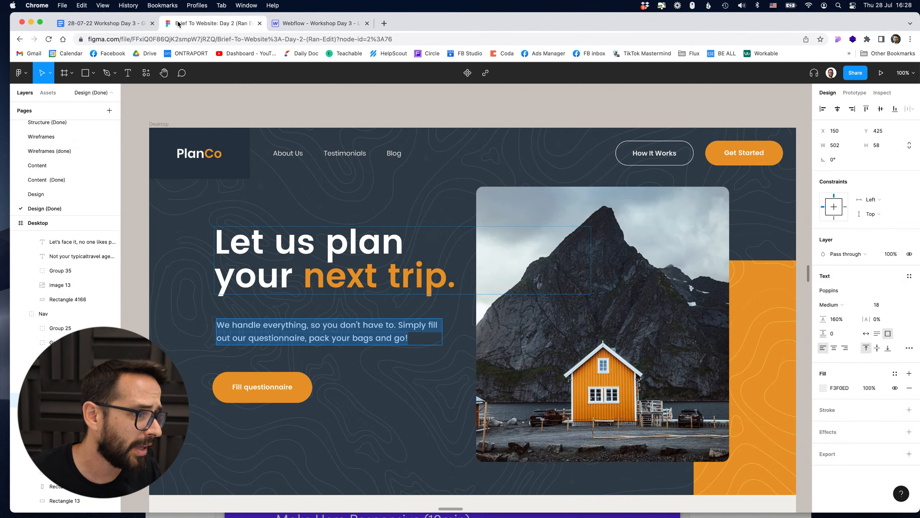
{"action": "left_click", "coordinate": [178, 23]}
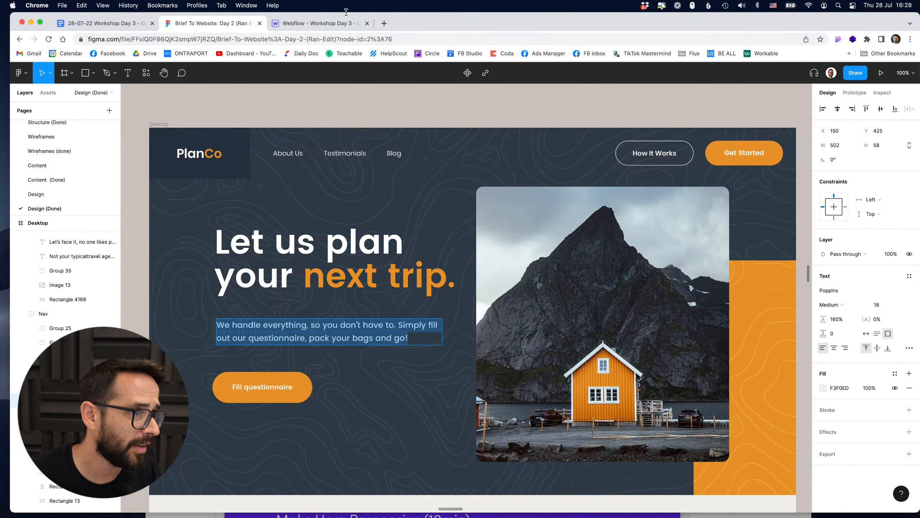
- Return to Webflow and place a copy of the navbar's Get Started button below the hero paragraph in ContentSide
{"action": "left_click", "coordinate": [318, 23]}
{"action": "left_click", "coordinate": [729, 100]}
{"action": "key", "text": "cmd+c"}
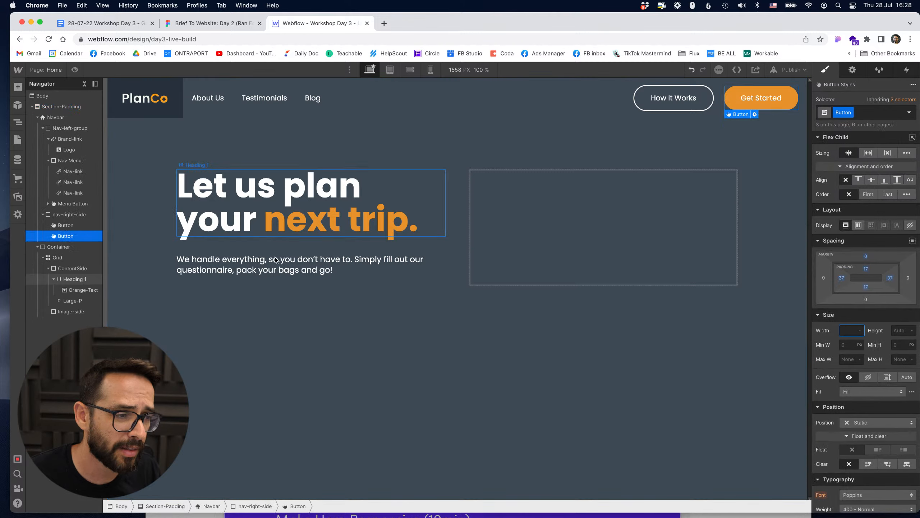
{"action": "left_click", "coordinate": [273, 260]}
{"action": "key", "text": "cmd+v"}
{"action": "left_click", "coordinate": [203, 309]}
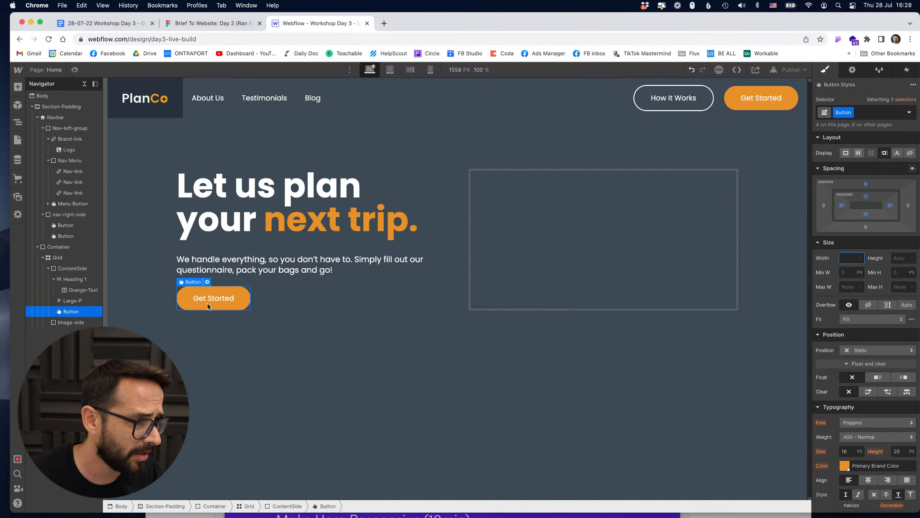
- Change the copied hero button's label to "Fill In Questionnaire"
{"action": "double_click", "coordinate": [203, 308]}
{"action": "type", "text": "Fill In"}
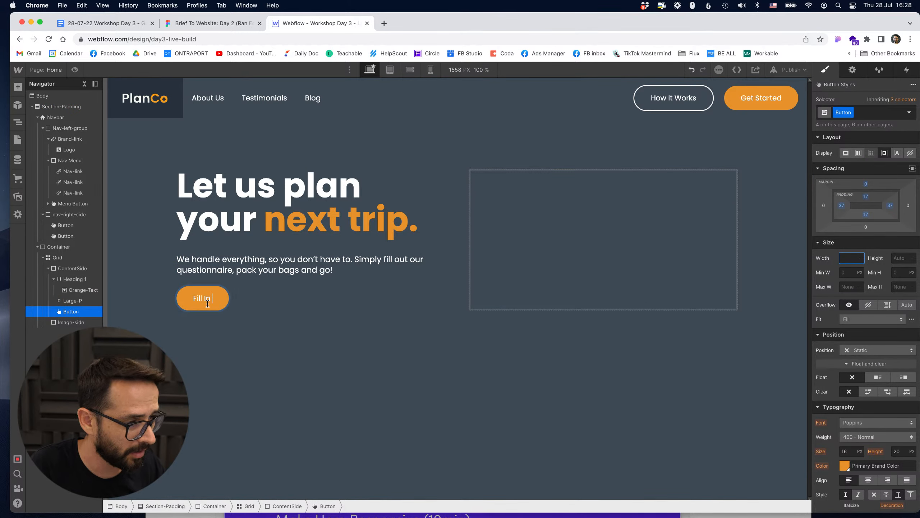
{"action": "type", "text": " Questionaai"}
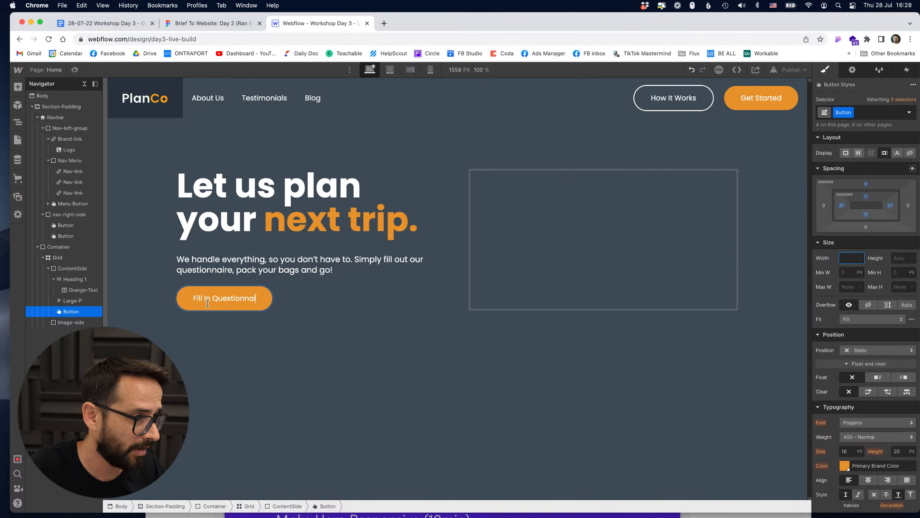
{"action": "type", "text": "re"}
{"action": "left_click", "coordinate": [377, 262]}
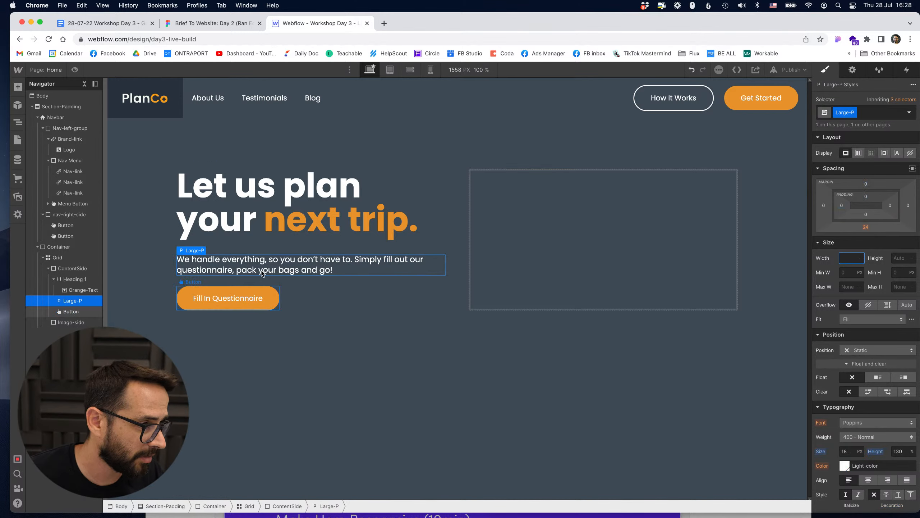
{"action": "left_click", "coordinate": [348, 279]}
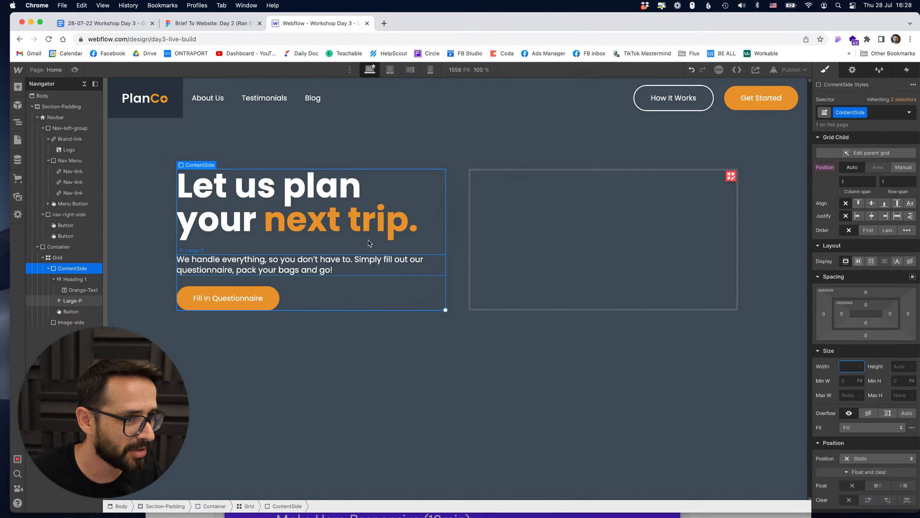
- Add the uploaded Hero-Main.jpeg image inside the Image-side block, keeping its default image settings
{"action": "left_click", "coordinate": [480, 208]}
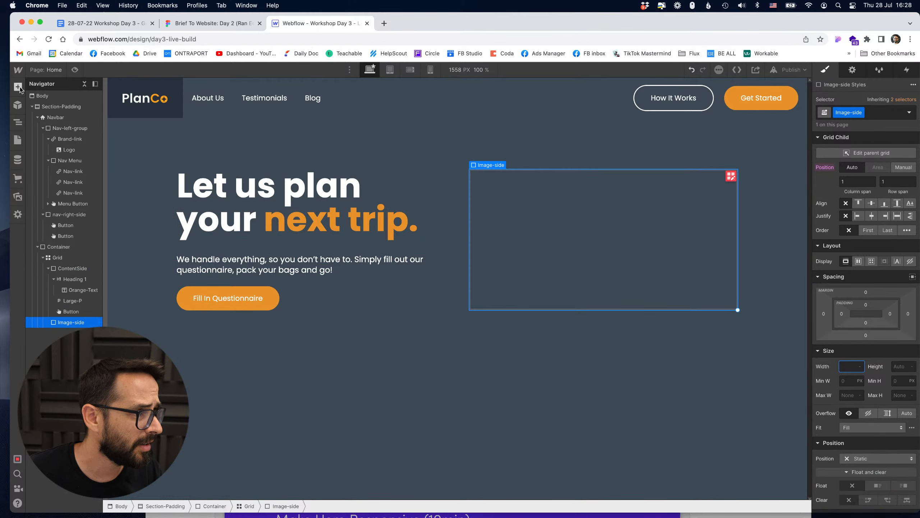
{"action": "left_click", "coordinate": [17, 197]}
{"action": "left_click_drag", "start_coordinate": [106, 158], "coordinate": [612, 229]}
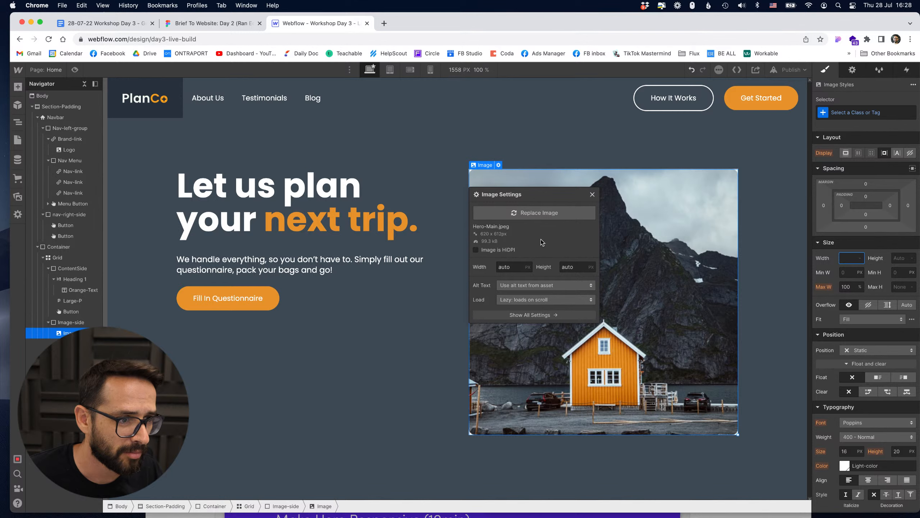
{"action": "left_click", "coordinate": [591, 195]}
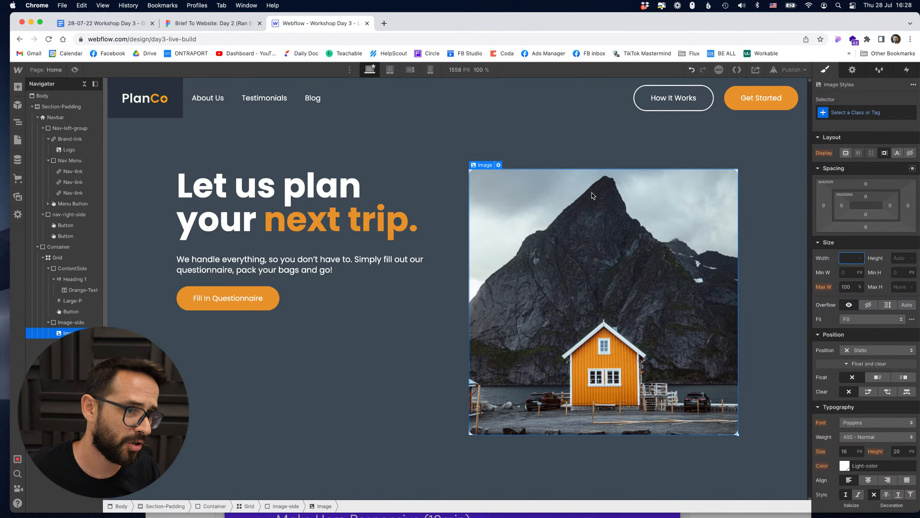
- Check the hero layout in the Figma design, then align ContentSide to the vertical center of its grid cell in Webflow
{"action": "left_click", "coordinate": [202, 25]}
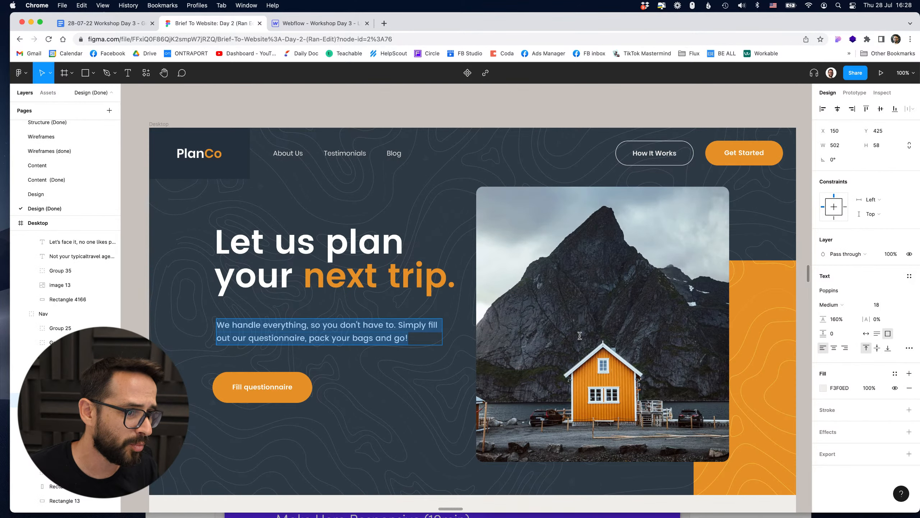
{"action": "left_click", "coordinate": [301, 24]}
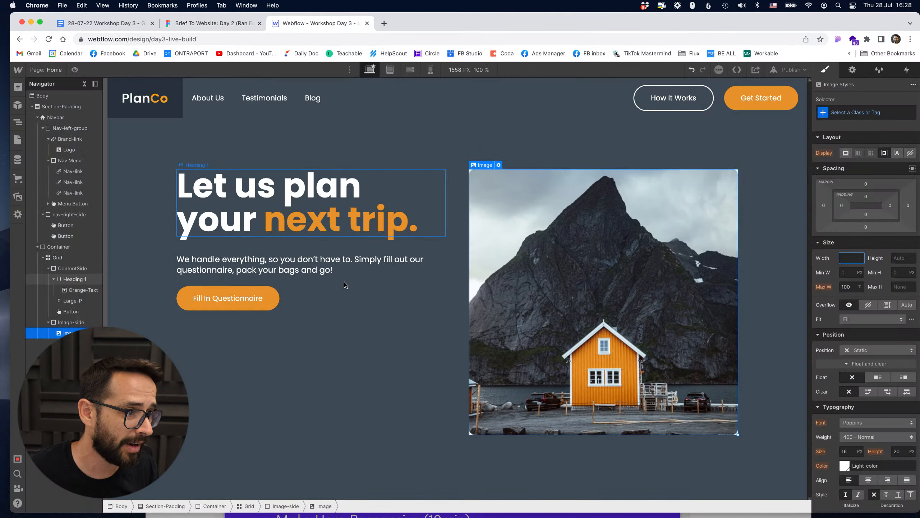
{"action": "left_click", "coordinate": [339, 325]}
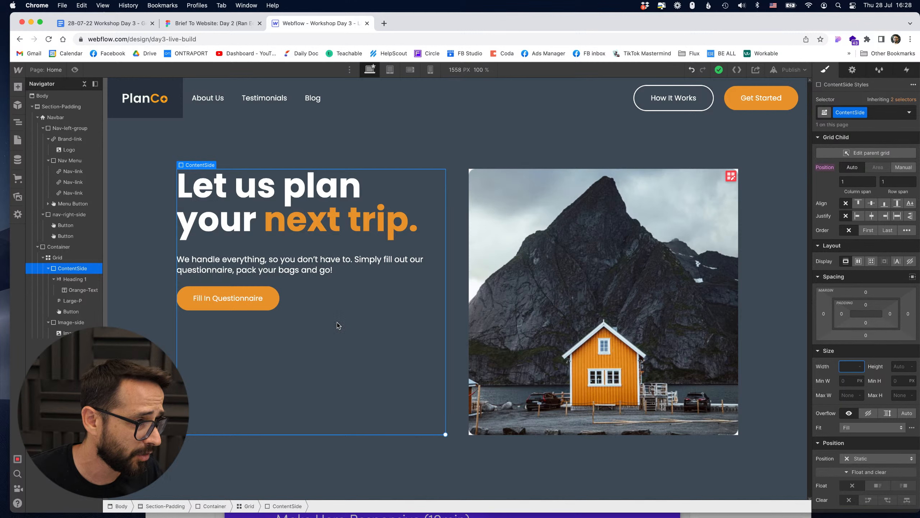
{"action": "left_click", "coordinate": [49, 268]}
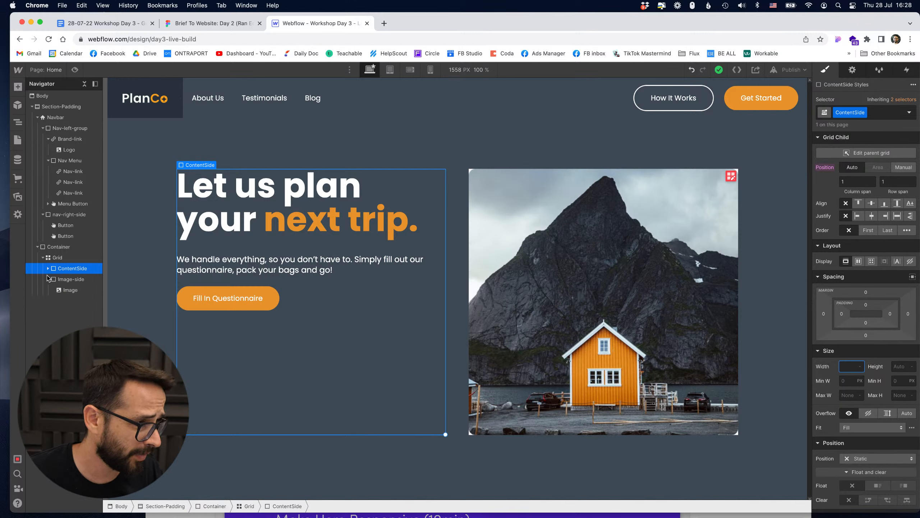
{"action": "left_click", "coordinate": [48, 279]}
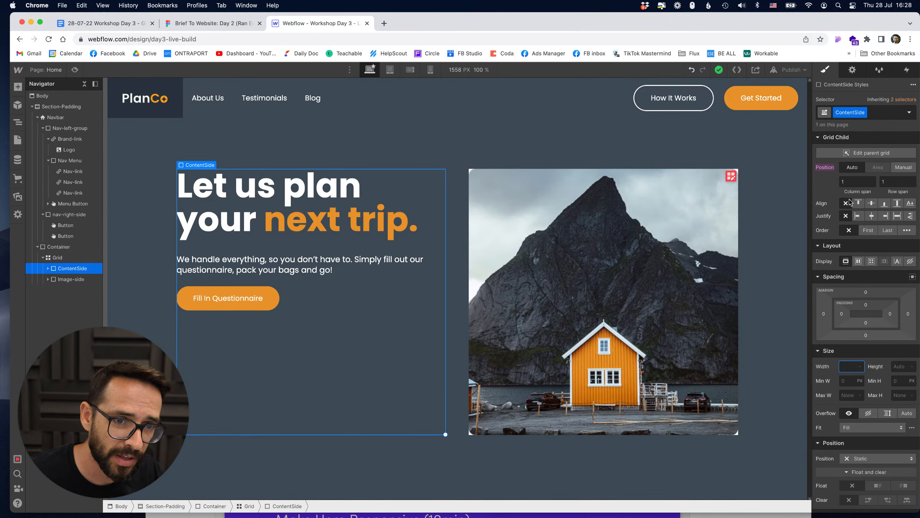
{"action": "left_click", "coordinate": [872, 203]}
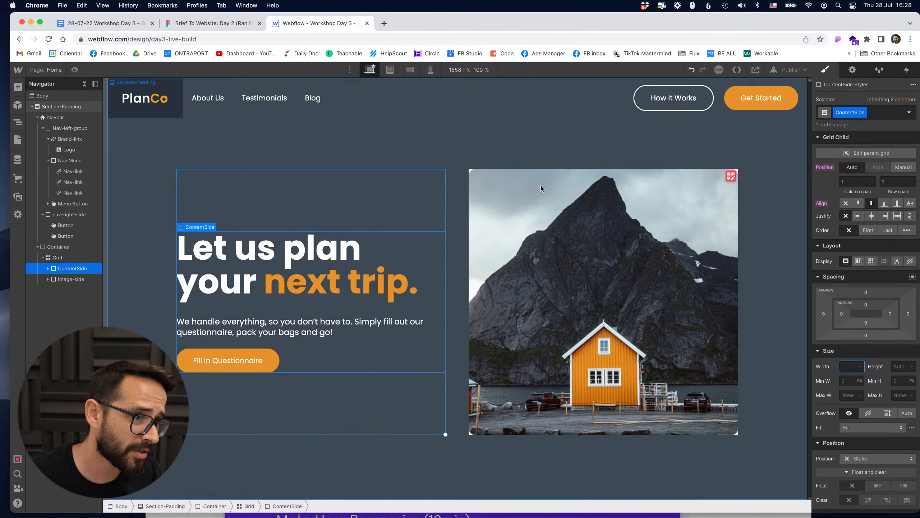
- Give the Image-side block a 15 px border radius and set its overflow to hidden
{"action": "left_click", "coordinate": [479, 170]}
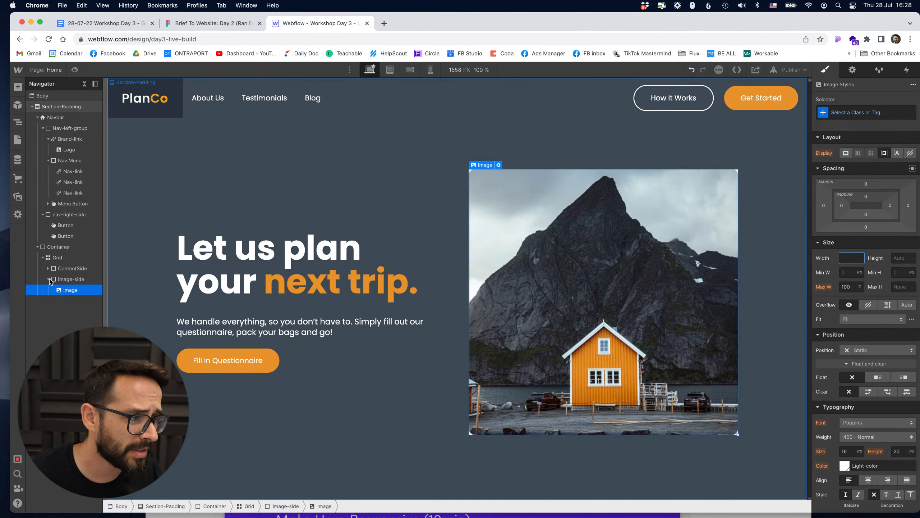
{"action": "left_click", "coordinate": [75, 277]}
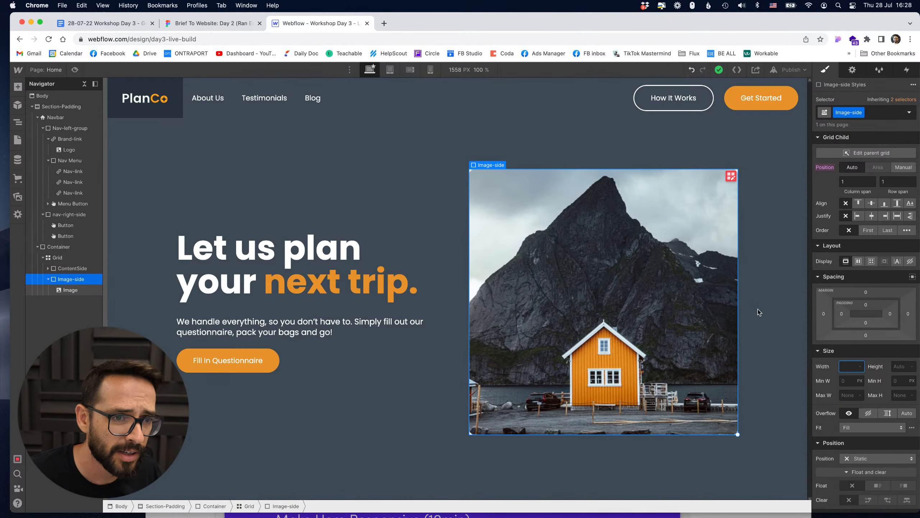
{"action": "scroll", "coordinate": [883, 417], "scroll_direction": "down", "scroll_amount": 15}
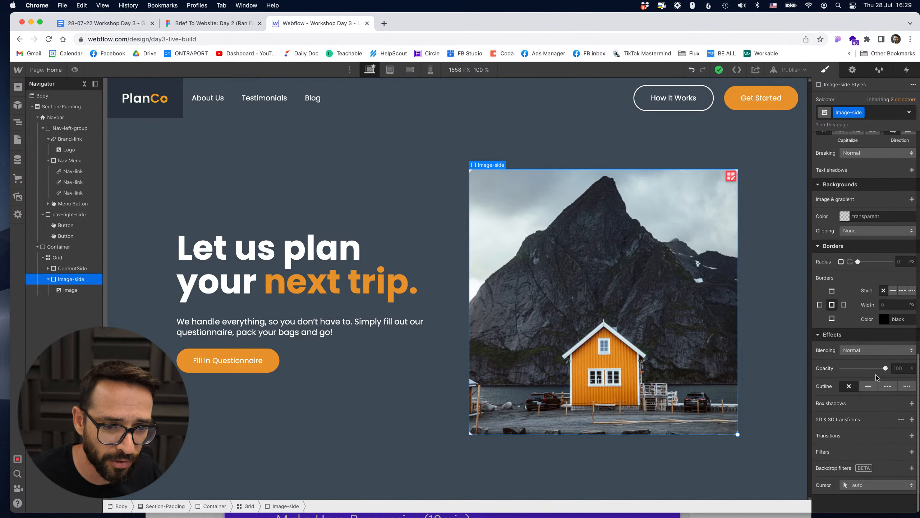
{"action": "left_click", "coordinate": [896, 262]}
{"action": "type", "text": "15"}
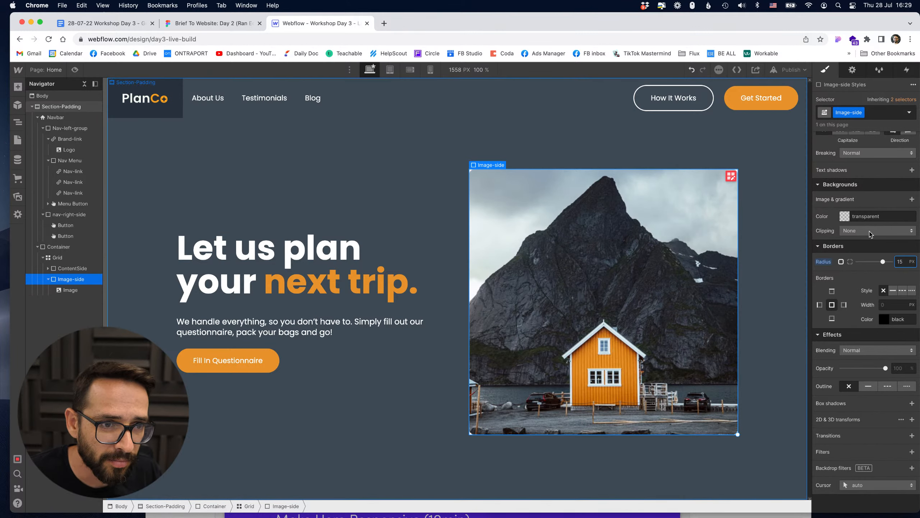
{"action": "scroll", "coordinate": [887, 242], "scroll_direction": "up", "scroll_amount": 15}
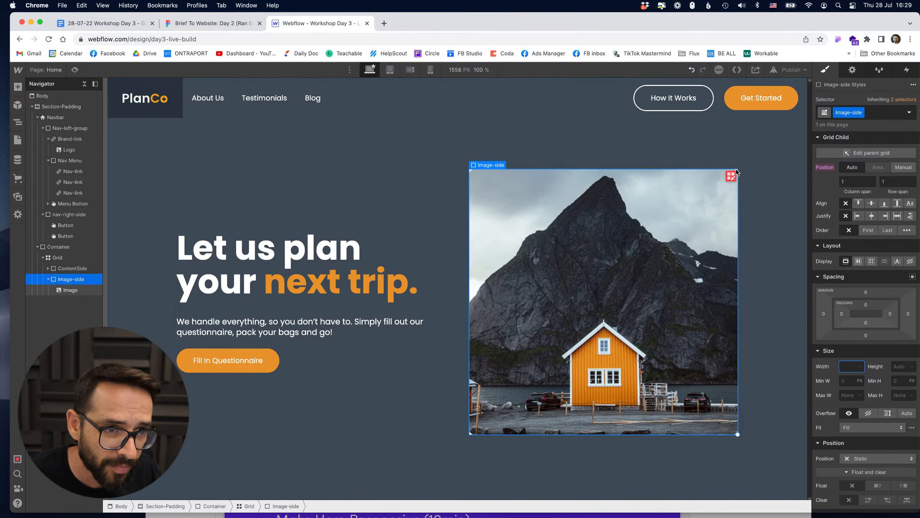
{"action": "left_click", "coordinate": [866, 414]}
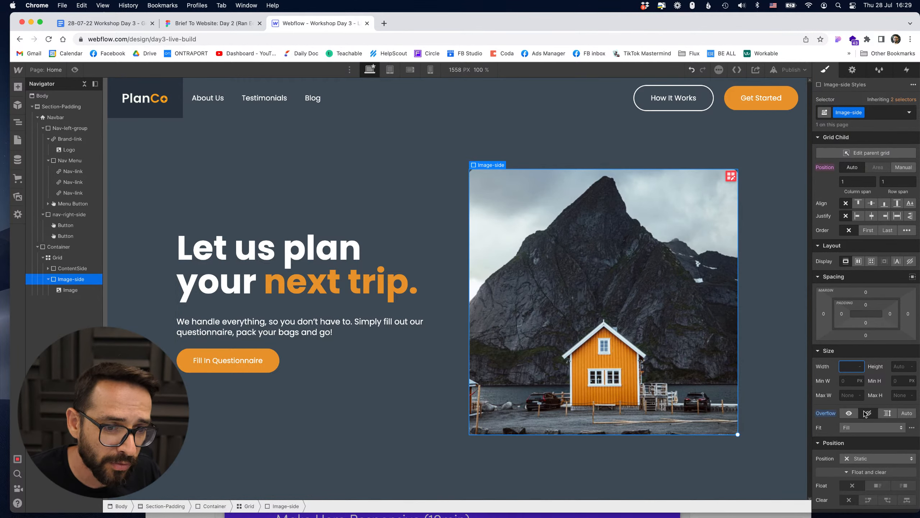
{"action": "left_click", "coordinate": [766, 330]}
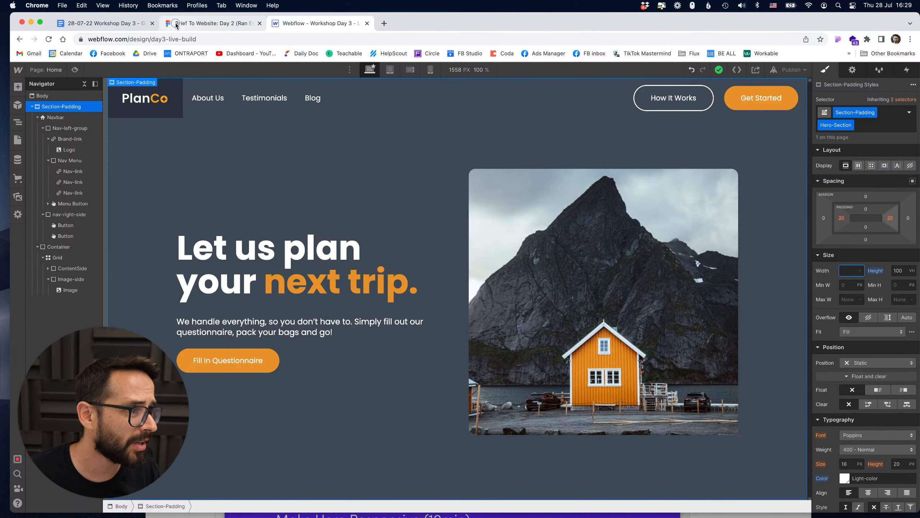
- Compare the Webflow hero with the Figma Desktop frame, examining its orange block, background texture and neighbouring asset notes
{"action": "left_click", "coordinate": [210, 23]}
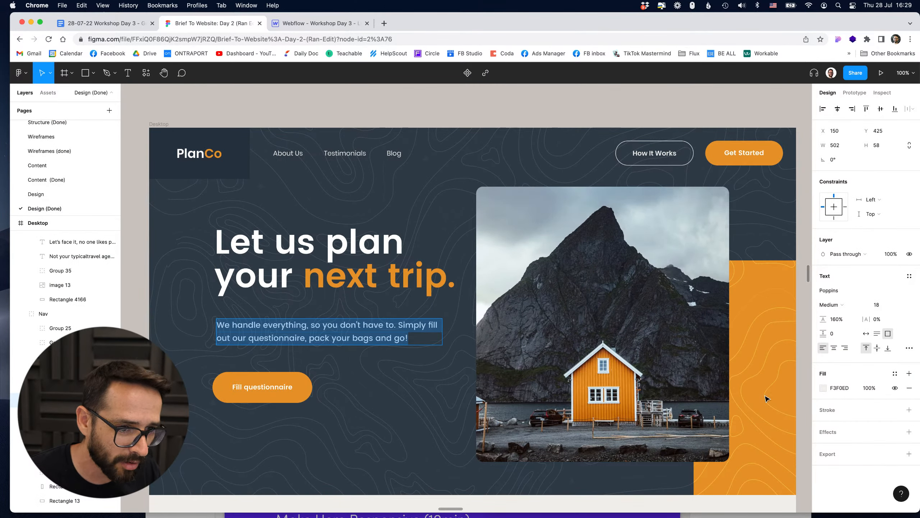
{"action": "key", "text": "Escape"}
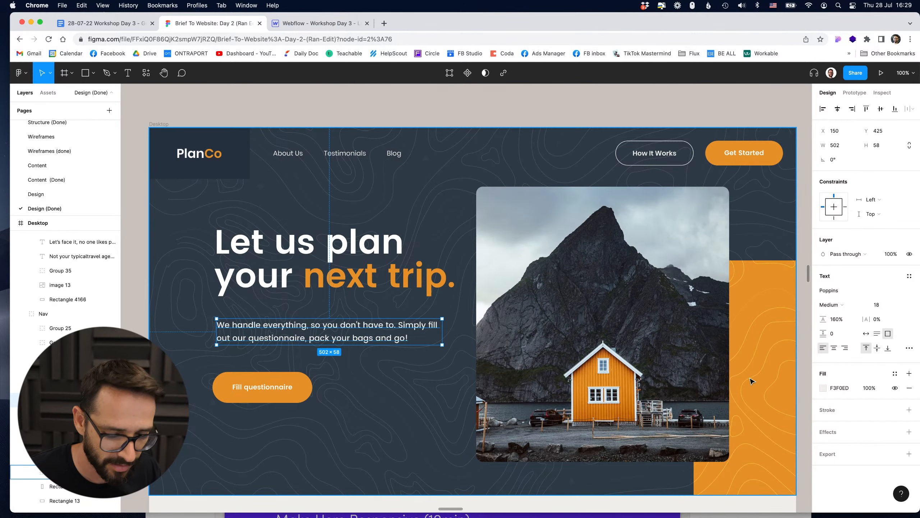
{"action": "key", "text": "minus"}
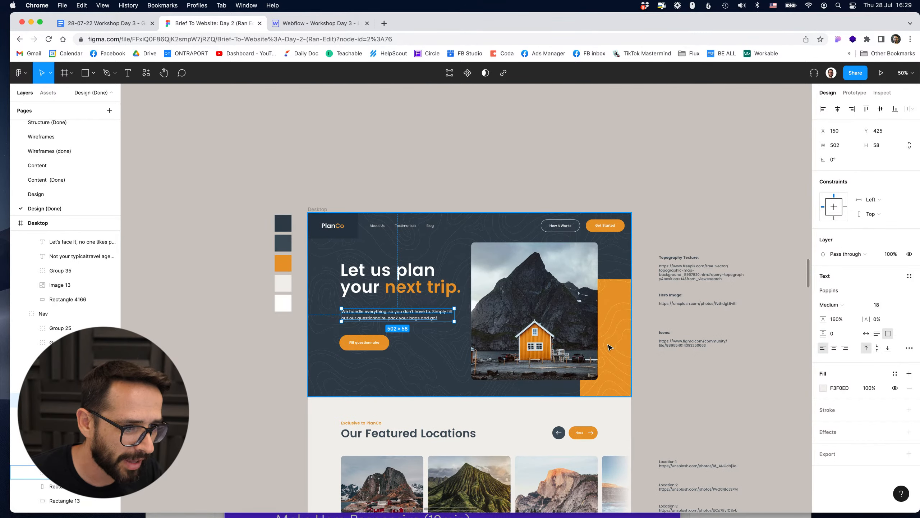
{"action": "left_click", "coordinate": [313, 23]}
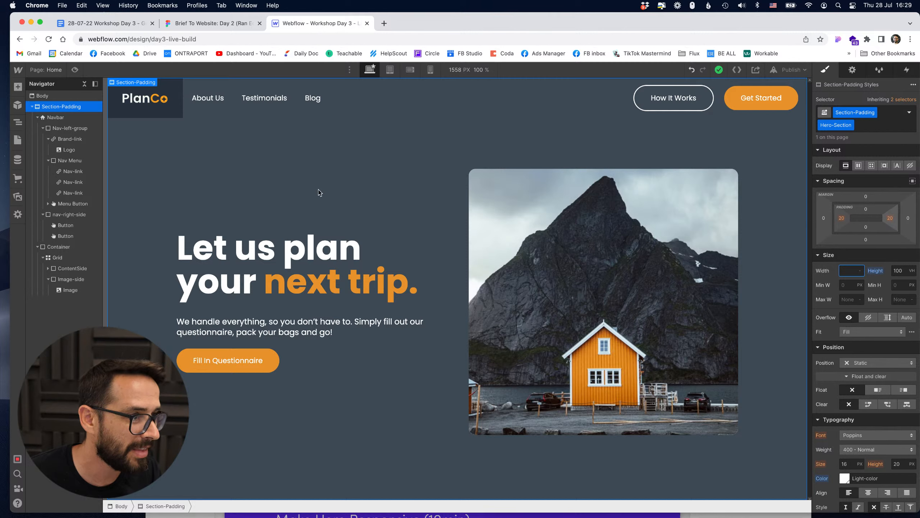
{"action": "left_click", "coordinate": [176, 25]}
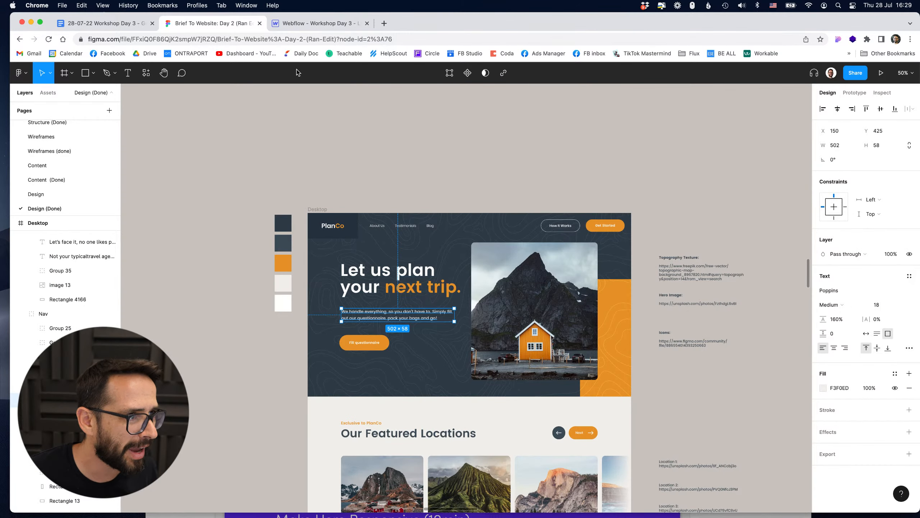
{"action": "left_click", "coordinate": [315, 24]}
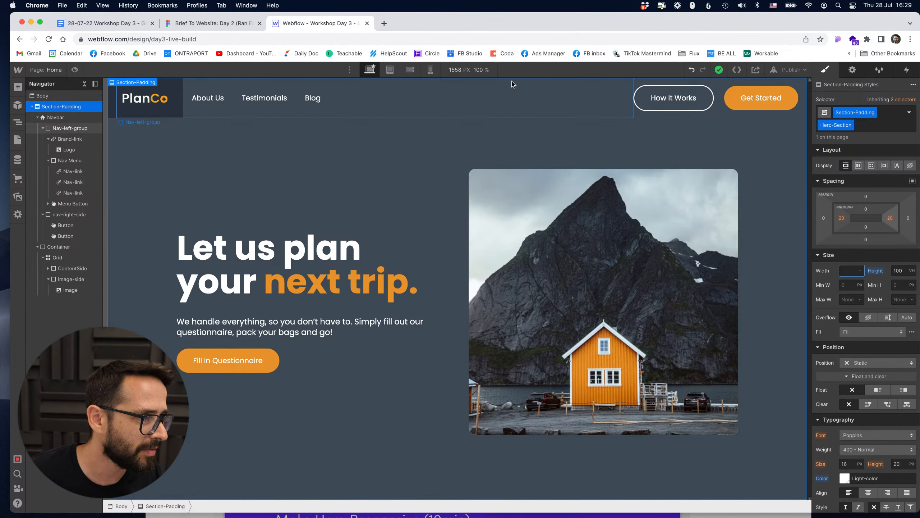
{"action": "left_click", "coordinate": [177, 24]}
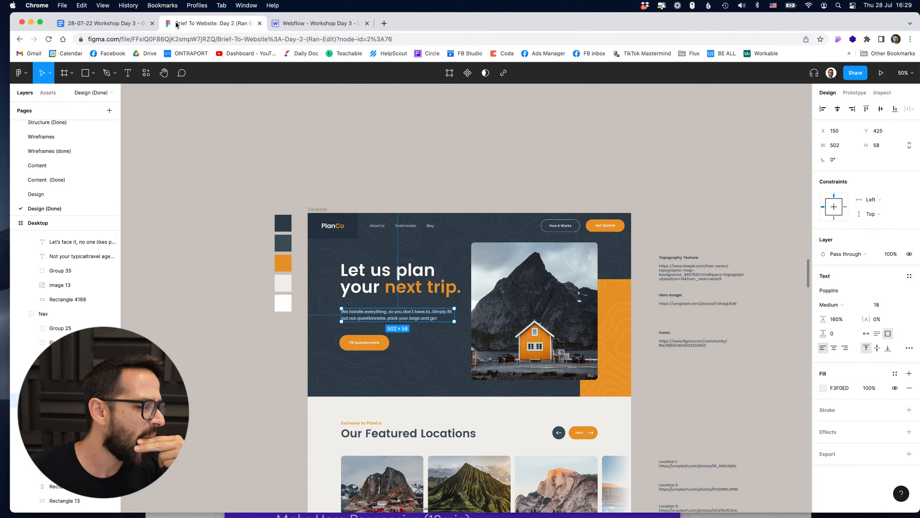
{"action": "left_click", "coordinate": [474, 176]}
{"action": "left_click_drag", "start_coordinate": [536, 174], "coordinate": [435, 138]}
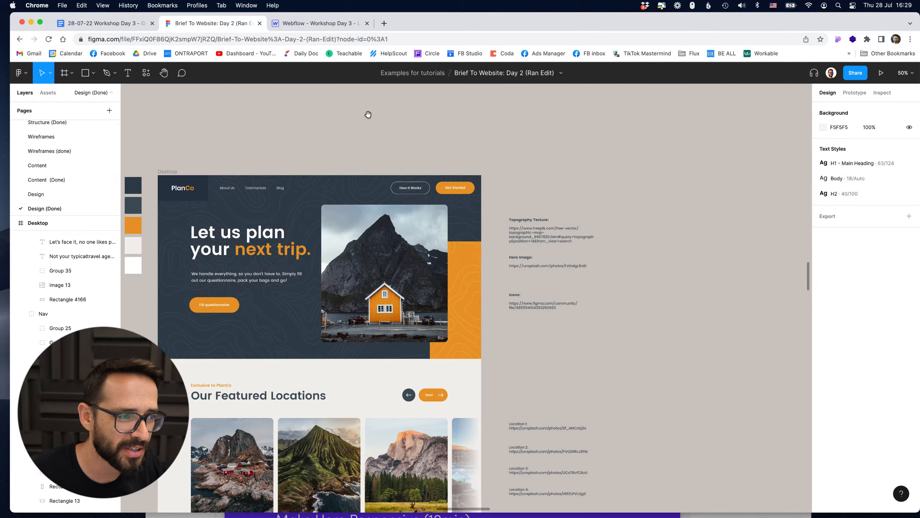
{"action": "left_click_drag", "start_coordinate": [269, 113], "coordinate": [410, 129]}
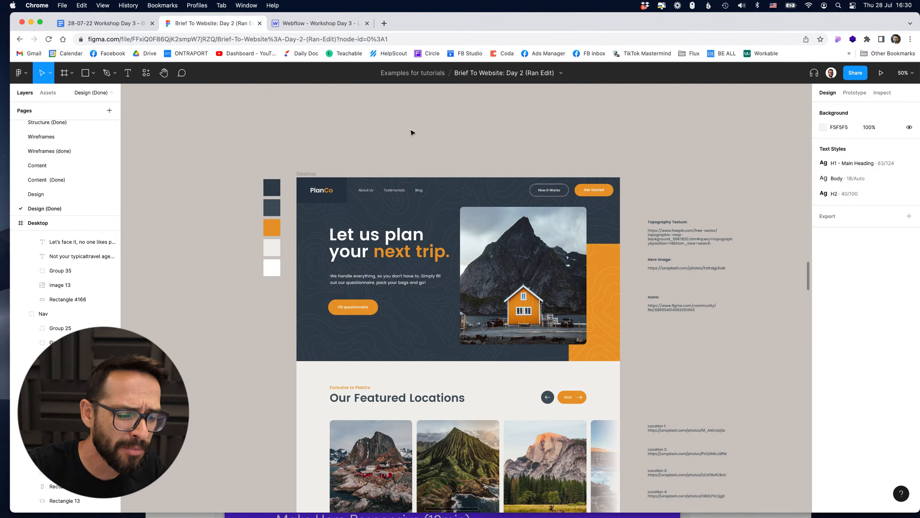
{"action": "scroll", "coordinate": [620, 169], "scroll_direction": "right", "scroll_amount": 6}
{"action": "scroll", "coordinate": [620, 168], "scroll_direction": "down", "scroll_amount": 1}
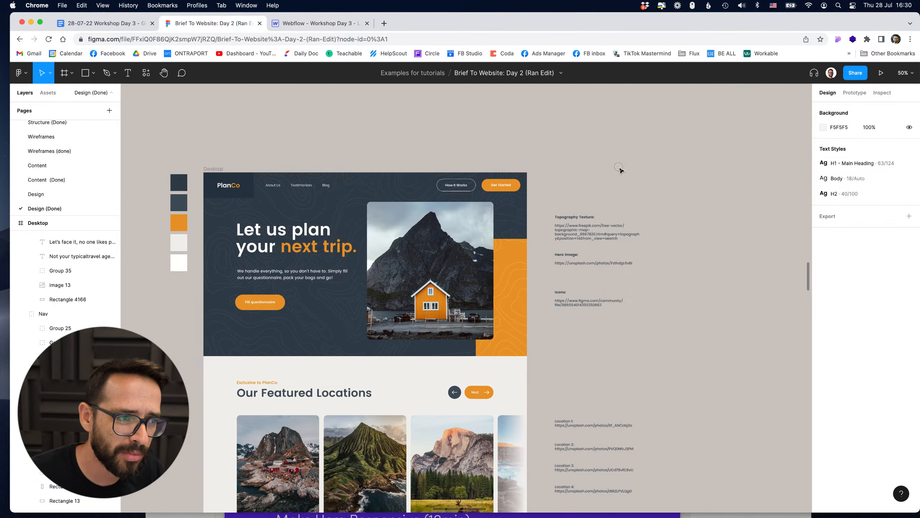
{"action": "left_click", "coordinate": [310, 23]}
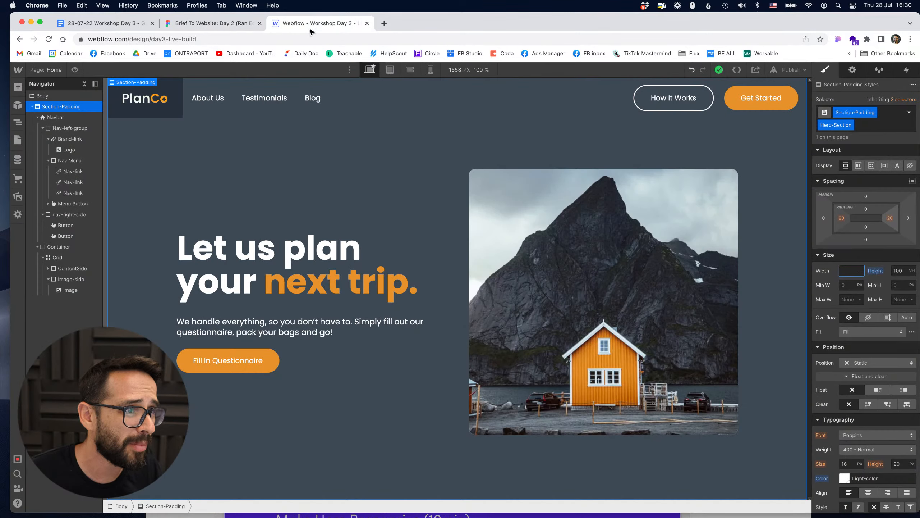
- At the tablet breakpoint, set the font size of All H1 Headings to 62 px
{"action": "left_click", "coordinate": [389, 70]}
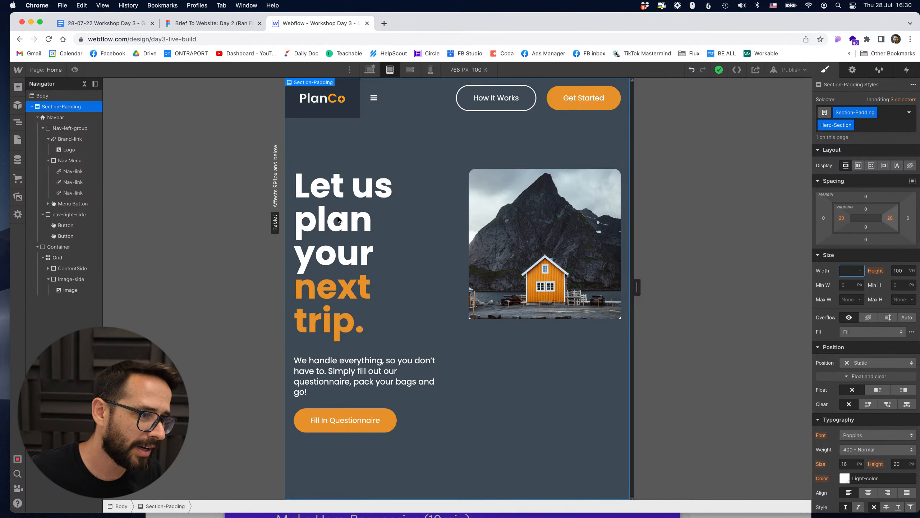
{"action": "left_click", "coordinate": [414, 212]}
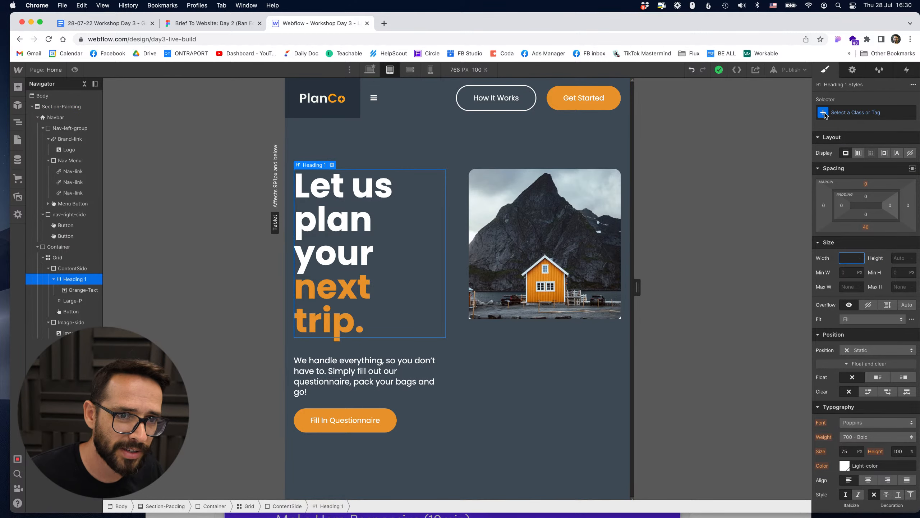
{"action": "left_click", "coordinate": [841, 113]}
{"action": "left_click", "coordinate": [840, 165]}
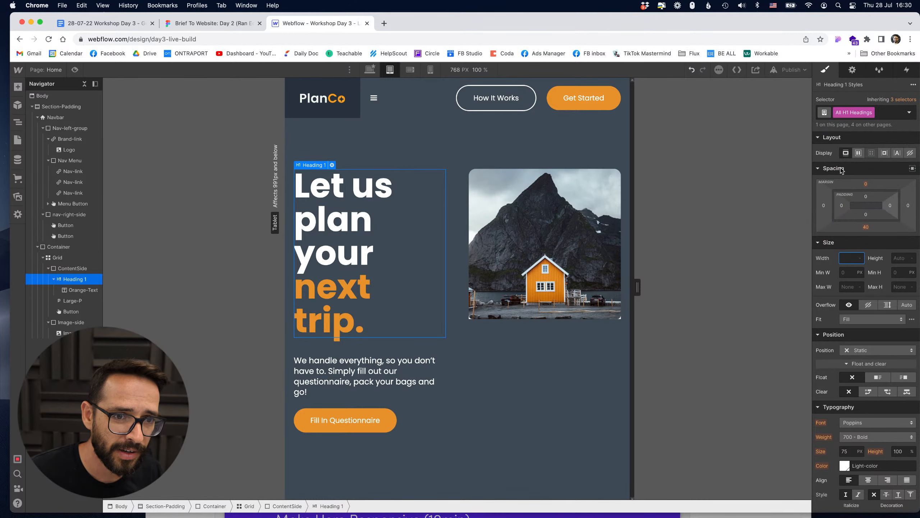
{"action": "left_click", "coordinate": [852, 451]}
{"action": "key", "text": "Down"}
{"action": "key", "text": "Down"}
{"action": "key", "text": "Down"}
{"action": "key", "text": "Down"}
{"action": "key", "text": "Down"}
{"action": "key", "text": "Down"}
{"action": "key", "text": "Down"}
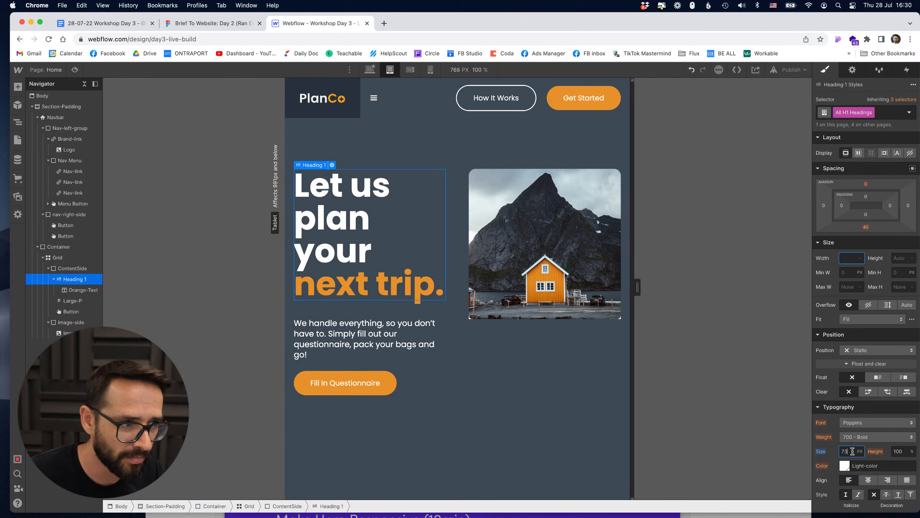
{"action": "key", "text": "Down"}
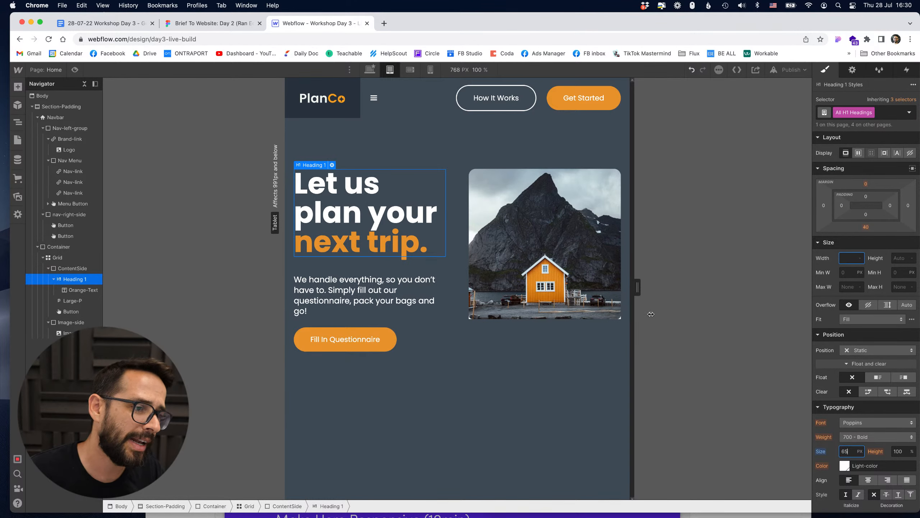
{"action": "key", "text": "Down"}
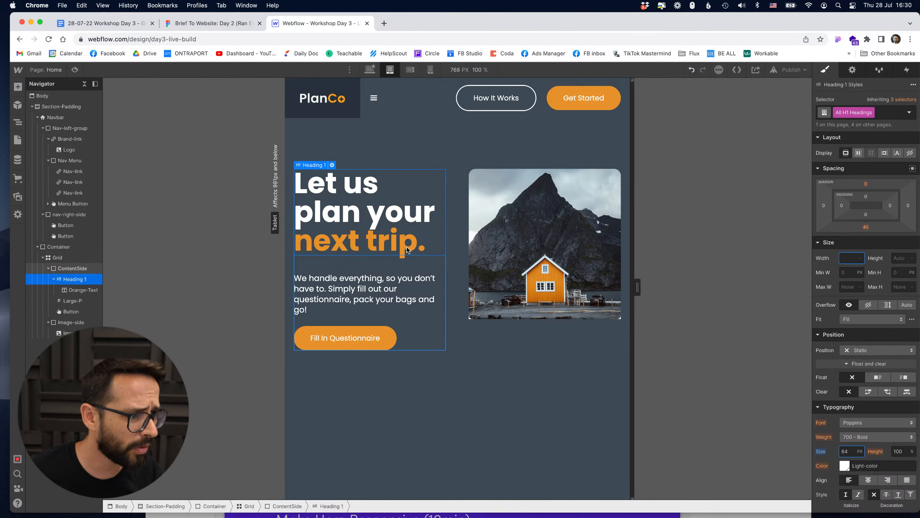
{"action": "key", "text": "Down"}
{"action": "key", "text": "Down"}
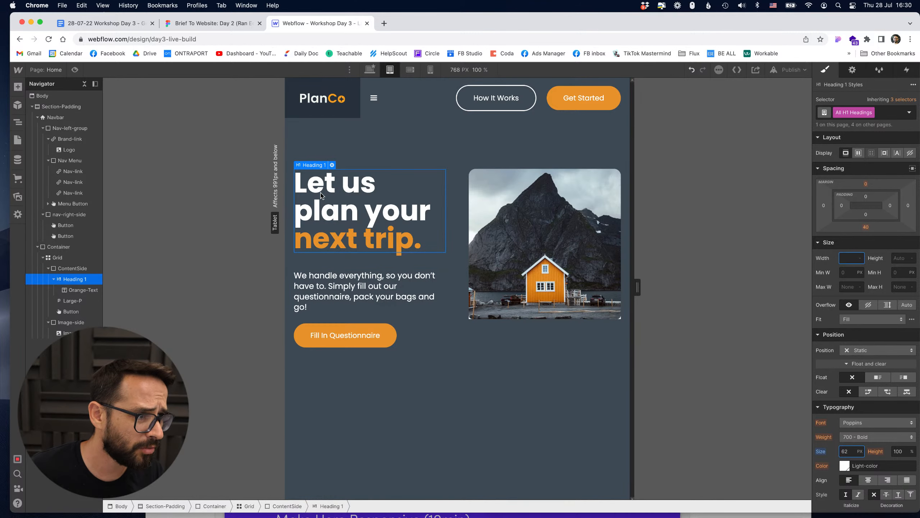
- Set the font size of the Large-P hero paragraph to 16 px for tablet
{"action": "left_click", "coordinate": [373, 144]}
{"action": "left_click", "coordinate": [351, 289]}
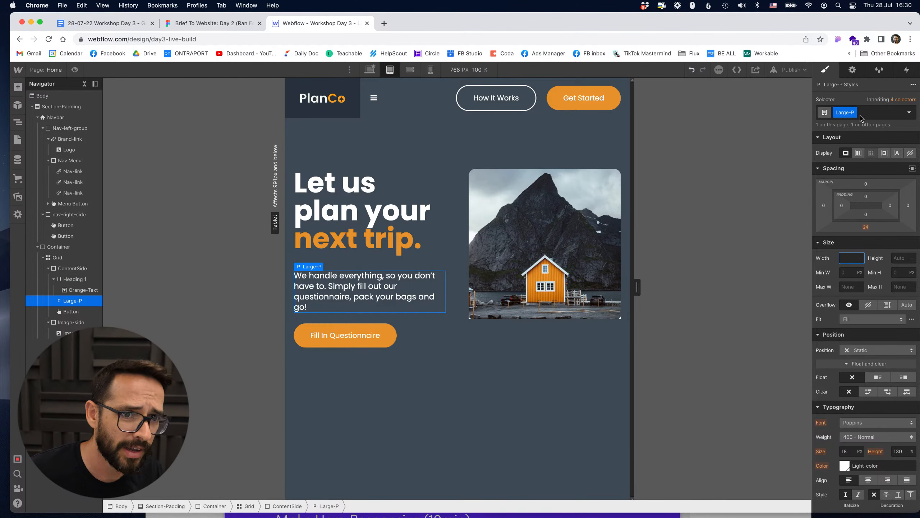
{"action": "left_click", "coordinate": [851, 452]}
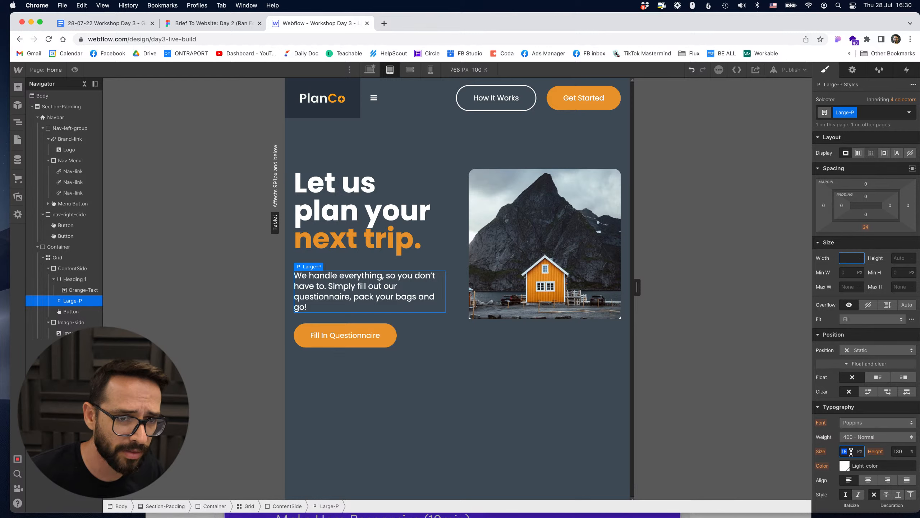
{"action": "type", "text": "16"}
{"action": "key", "text": "Return"}
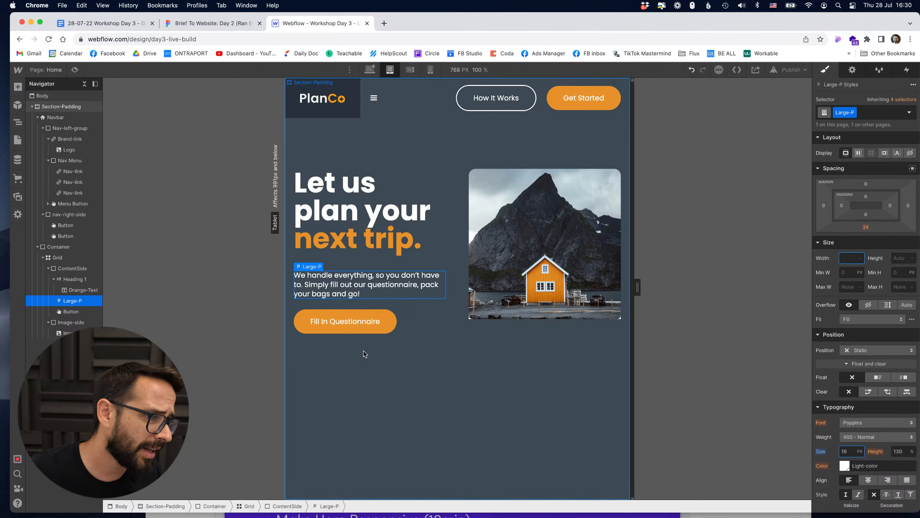
- Set the Button class font size to 15 px for tablet, using the Fill In Questionnaire button
{"action": "left_click", "coordinate": [376, 322]}
{"action": "left_click", "coordinate": [848, 452]}
{"action": "type", "text": "15"}
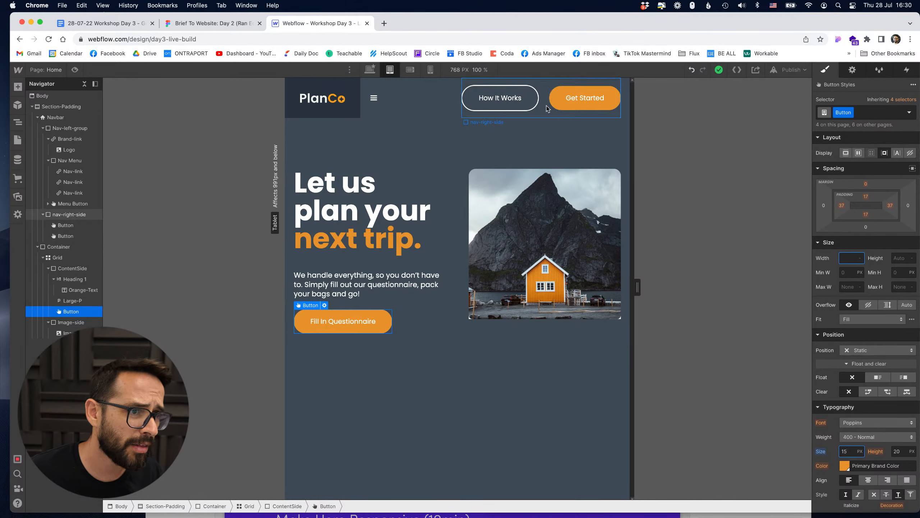
- Set the hero section's height to auto on tablet and give it 83 px of bottom padding
{"action": "left_click", "coordinate": [397, 393]}
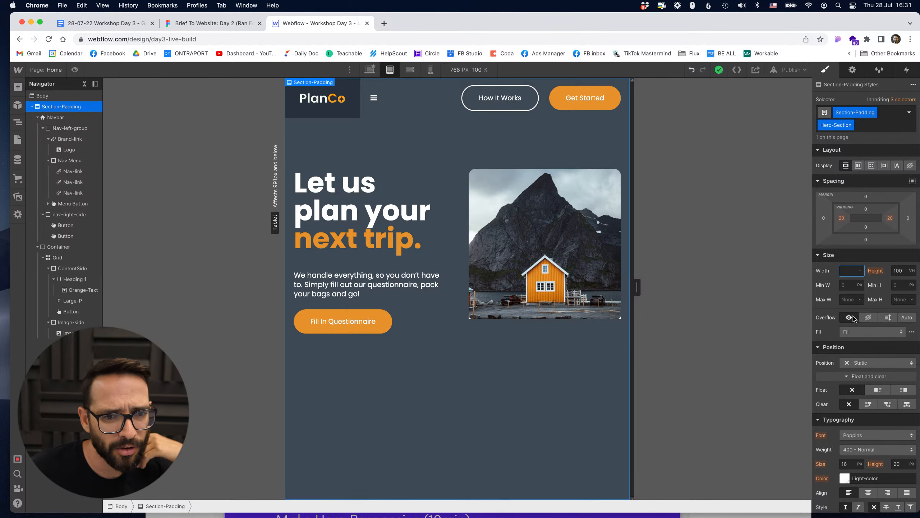
{"action": "left_click", "coordinate": [898, 271]}
{"action": "type", "text": "auto"}
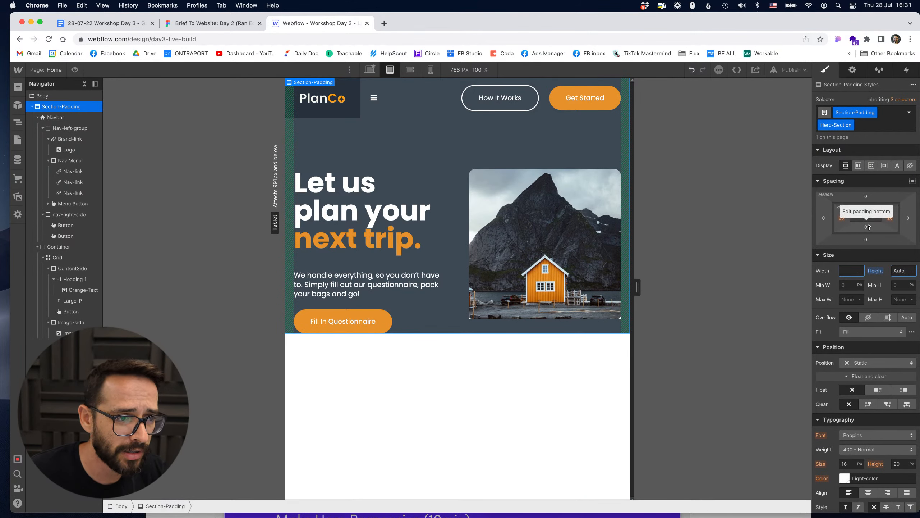
{"action": "left_click_drag", "start_coordinate": [869, 227], "coordinate": [869, 191]}
{"action": "key", "text": "super+z"}
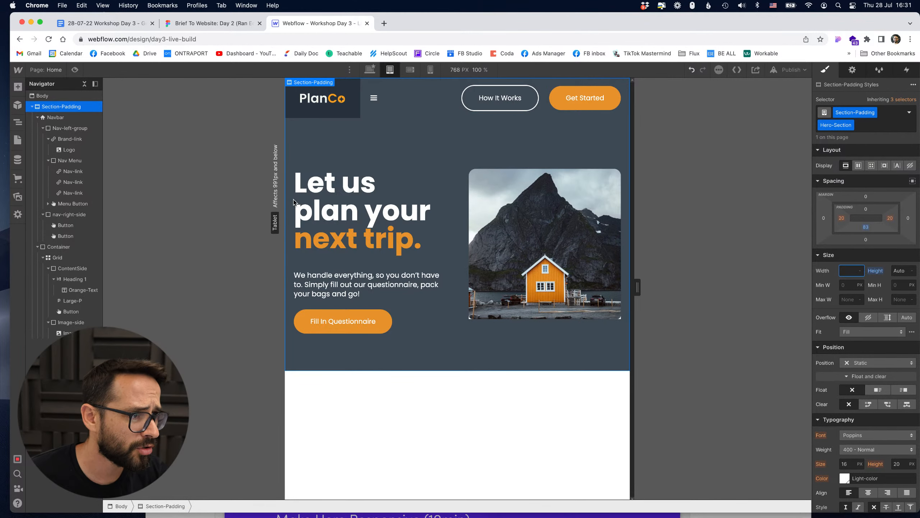
- At the mobile landscape breakpoint, set the font size of All H1 Headings to 51 px
{"action": "left_click", "coordinate": [409, 69]}
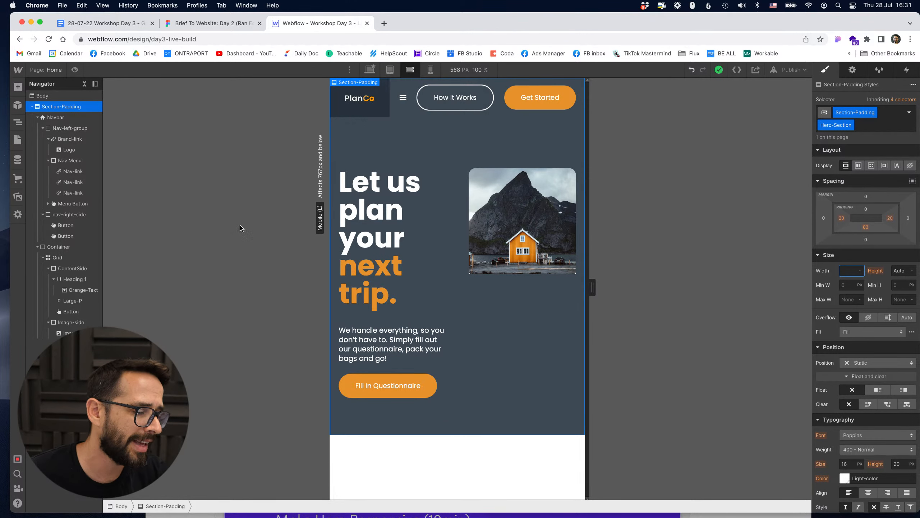
{"action": "left_click", "coordinate": [414, 217]}
{"action": "left_click", "coordinate": [890, 116]}
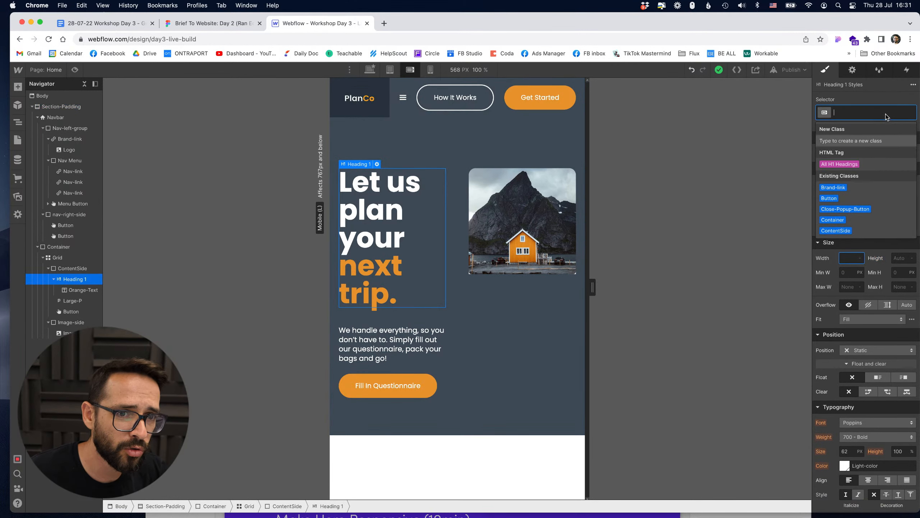
{"action": "left_click", "coordinate": [840, 164]}
{"action": "left_click", "coordinate": [848, 451]}
{"action": "type", "text": "58"}
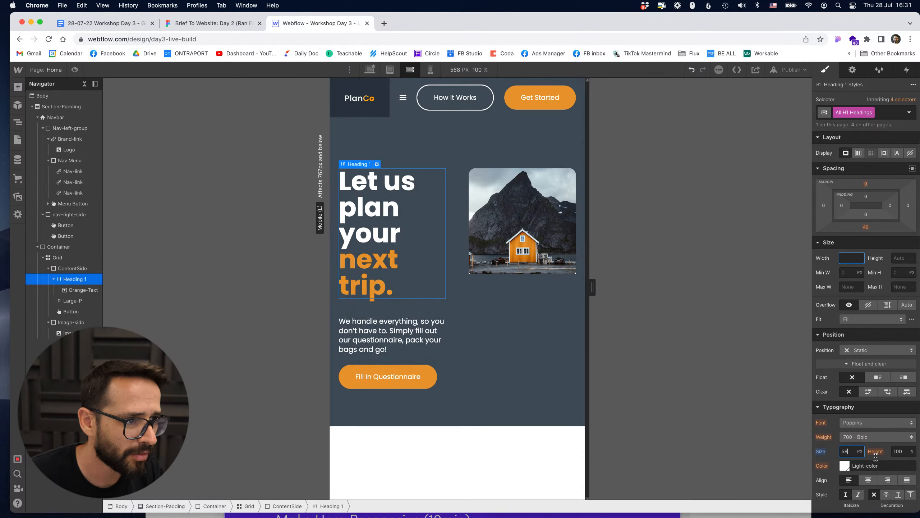
{"action": "key", "text": "Down"}
{"action": "key", "text": "Down"}
{"action": "key", "text": "Down"}
{"action": "key", "text": "Down"}
{"action": "key", "text": "Down"}
{"action": "key", "text": "Down"}
{"action": "key", "text": "Down"}
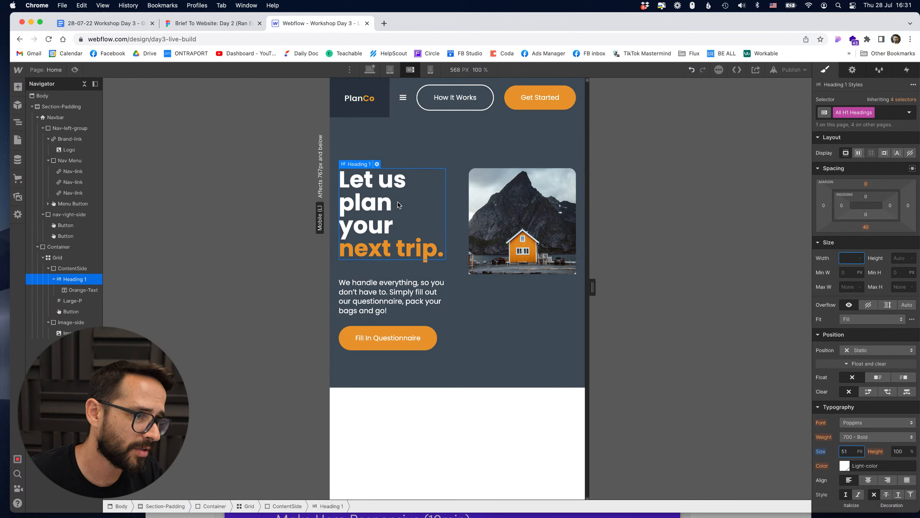
- Delete the second column of the hero grid at mobile landscape so the text and image stack
{"action": "left_click", "coordinate": [504, 307]}
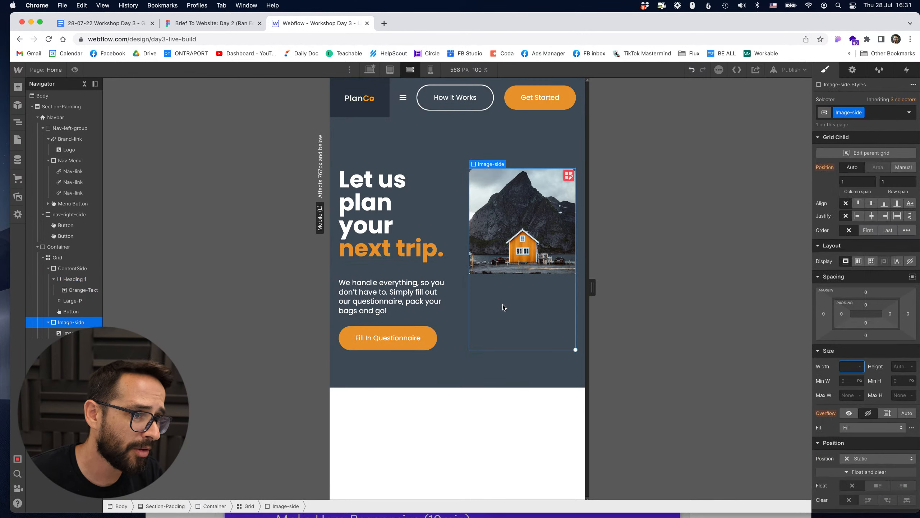
{"action": "left_click", "coordinate": [462, 312]}
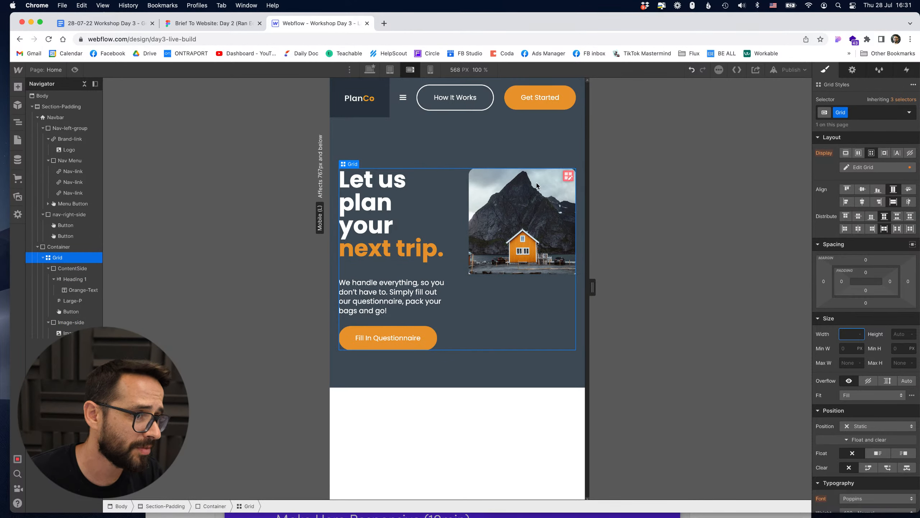
{"action": "right_click", "coordinate": [459, 188]}
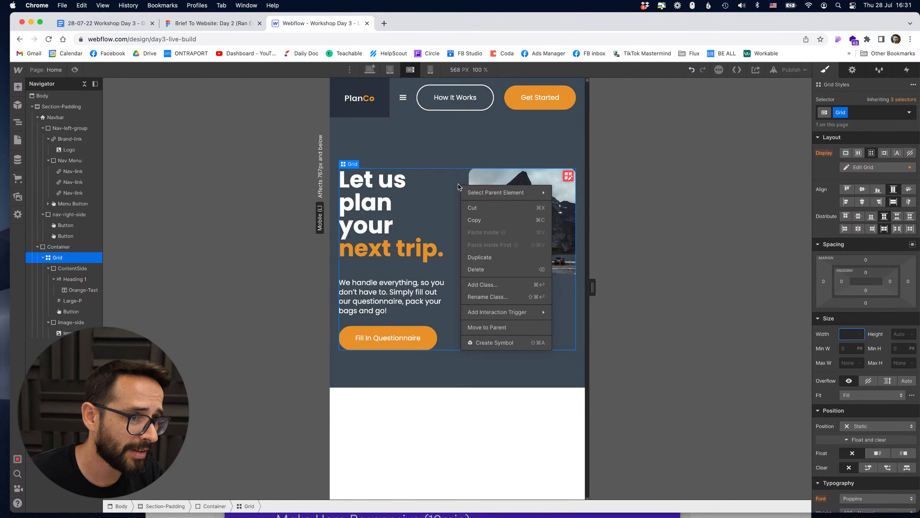
{"action": "key", "text": "Escape"}
{"action": "left_click", "coordinate": [568, 176]}
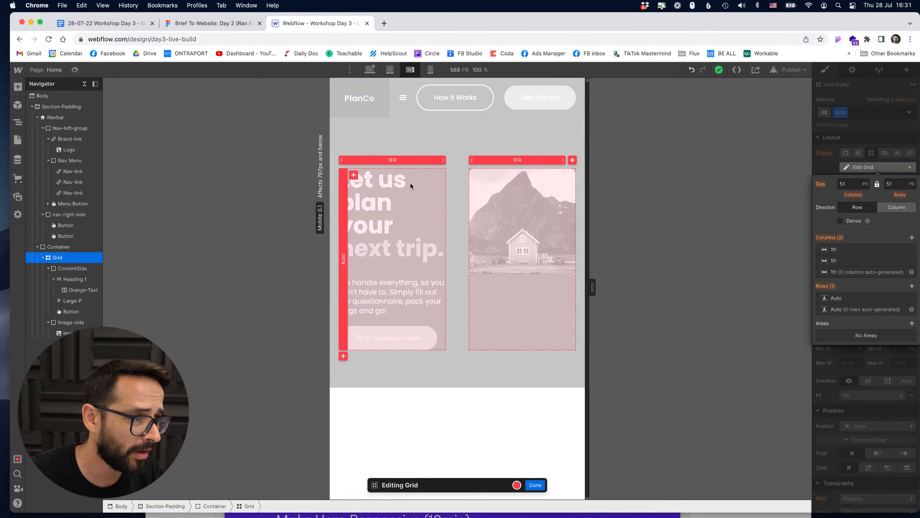
{"action": "left_click", "coordinate": [514, 160]}
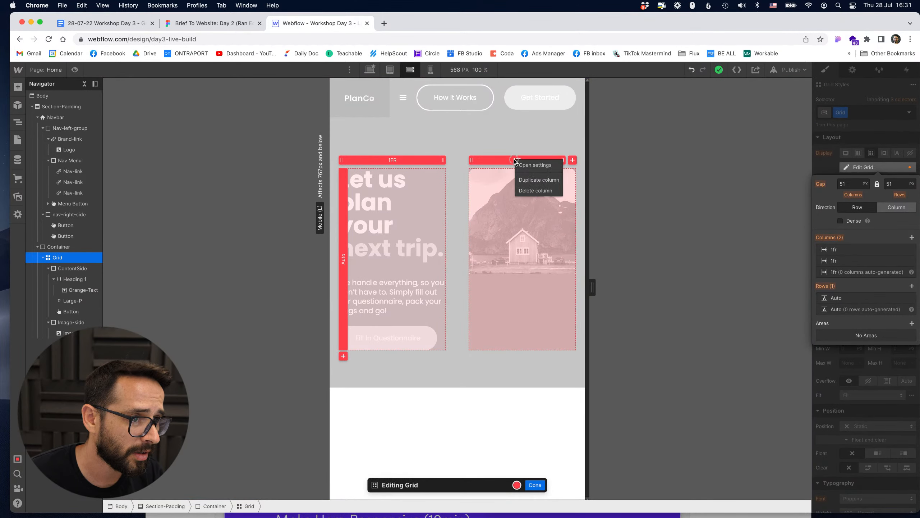
{"action": "left_click", "coordinate": [537, 191]}
{"action": "left_click", "coordinate": [535, 485]}
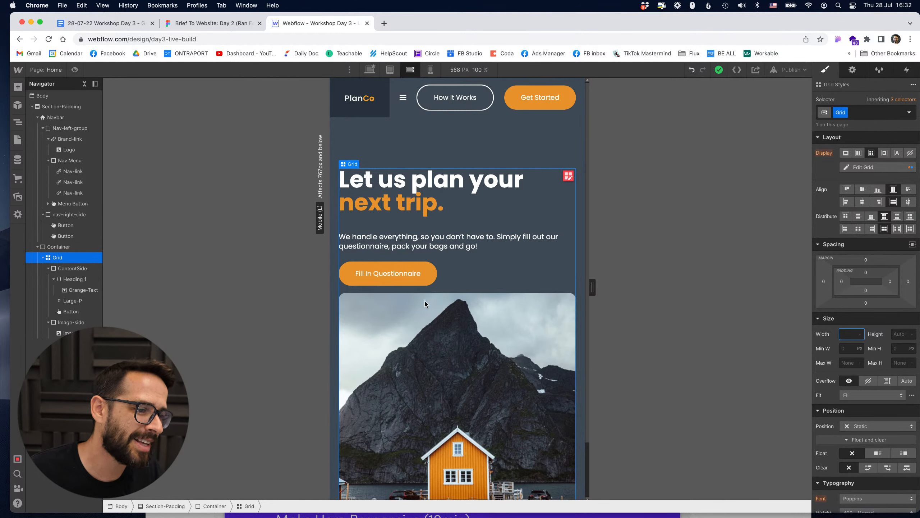
- Set the Image-side block's grid order to First so the image sits above the text content
{"action": "scroll", "coordinate": [425, 304], "scroll_direction": "down", "scroll_amount": 2}
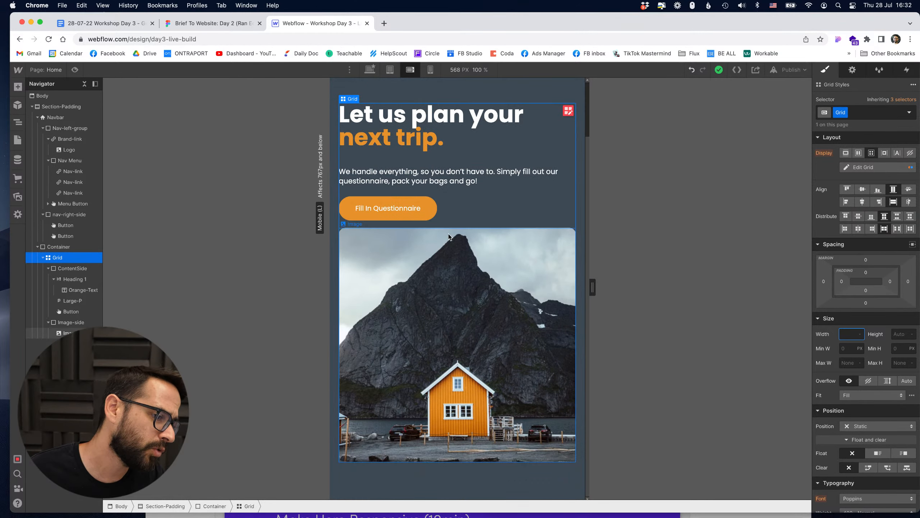
{"action": "scroll", "coordinate": [449, 237], "scroll_direction": "up", "scroll_amount": 2}
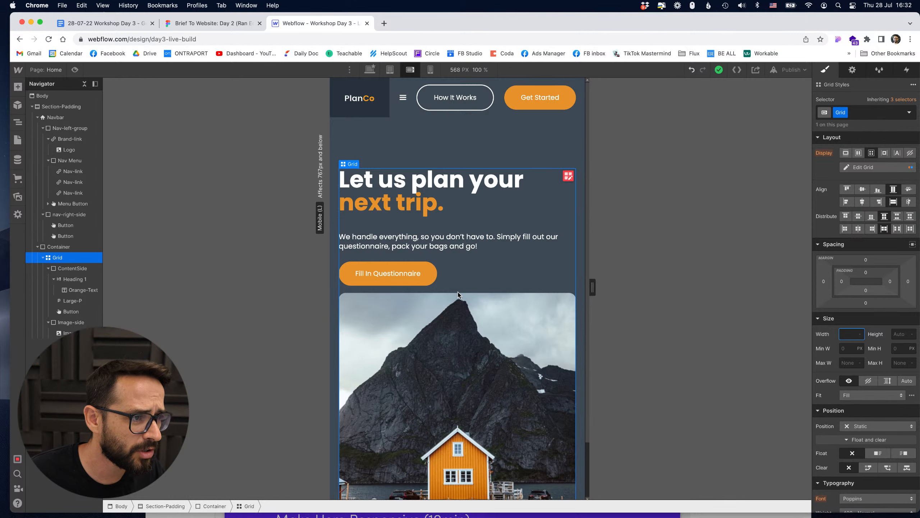
{"action": "left_click", "coordinate": [452, 320]}
{"action": "left_click", "coordinate": [80, 268]}
{"action": "left_click", "coordinate": [48, 269]}
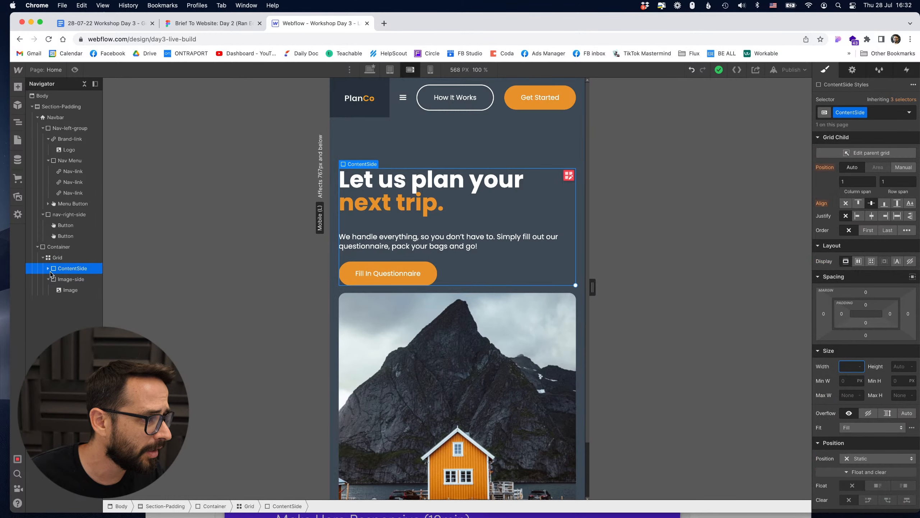
{"action": "left_click", "coordinate": [80, 279]}
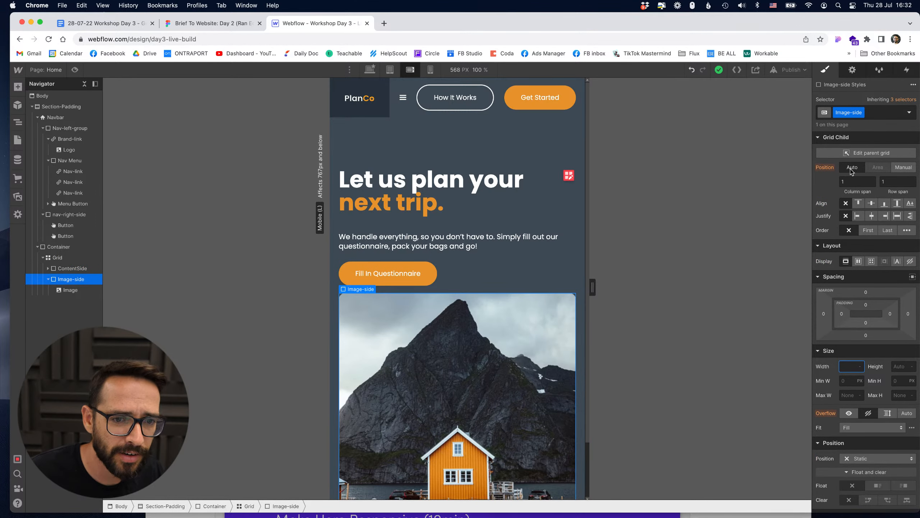
{"action": "left_click", "coordinate": [868, 230]}
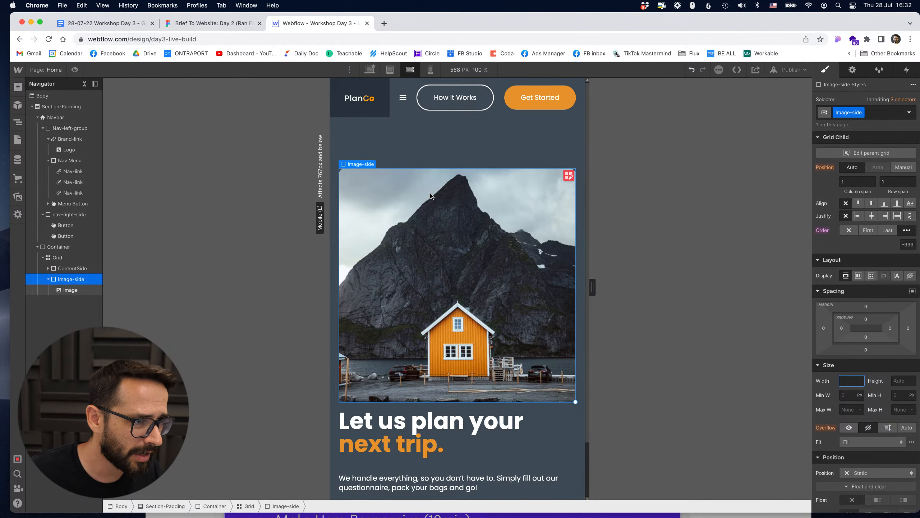
- Set the hero container's top margin to 35 px at mobile landscape
{"action": "left_click", "coordinate": [408, 145]}
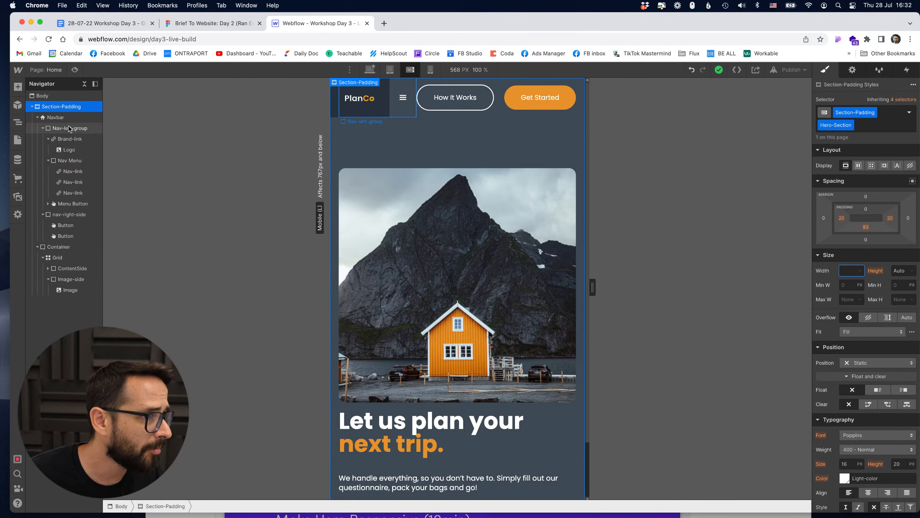
{"action": "left_click", "coordinate": [44, 129]}
{"action": "left_click", "coordinate": [38, 117]}
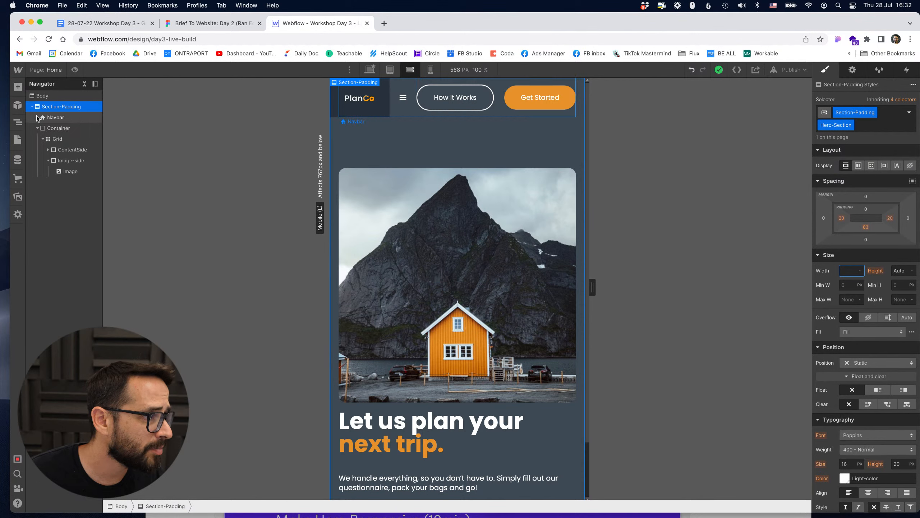
{"action": "left_click", "coordinate": [58, 128]}
{"action": "left_click_drag", "start_coordinate": [866, 184], "coordinate": [871, 225]}
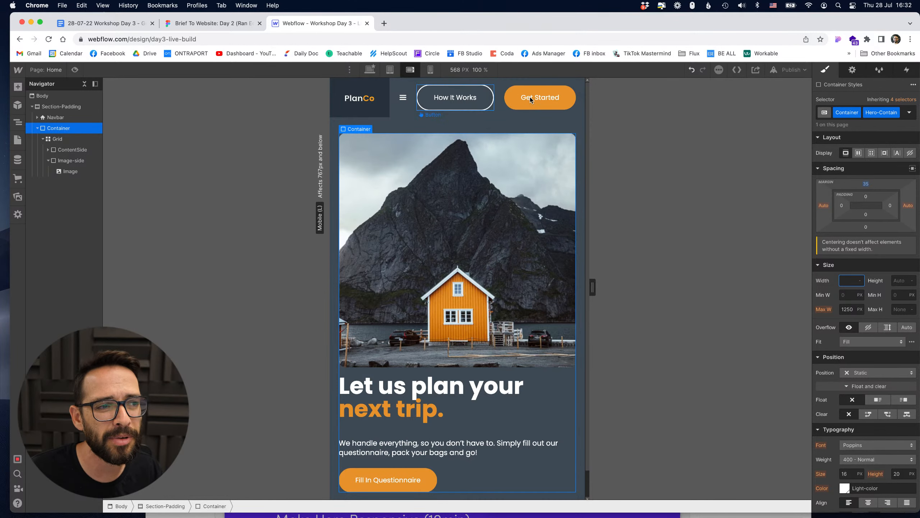
- Add a Hero-secondary combo class to the navbar's How It Works button and set its display to None at mobile landscape
{"action": "left_click", "coordinate": [446, 105]}
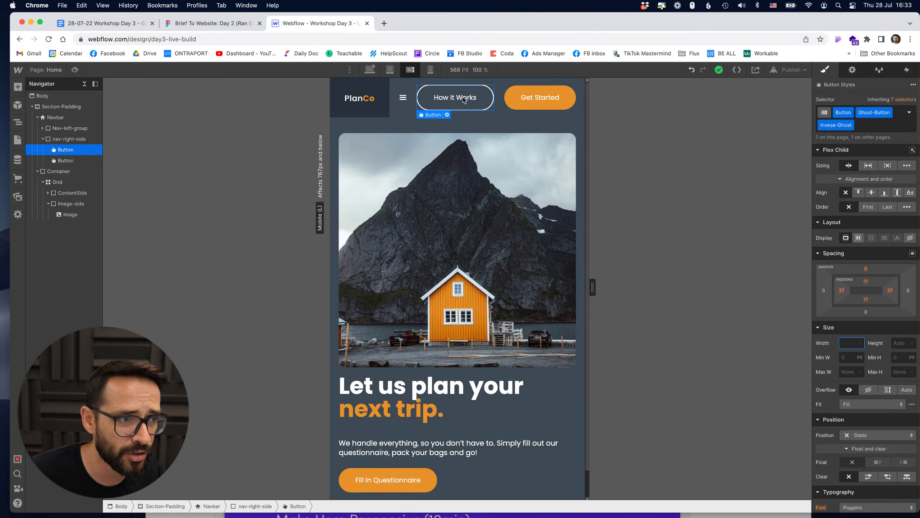
{"action": "left_click", "coordinate": [881, 130]}
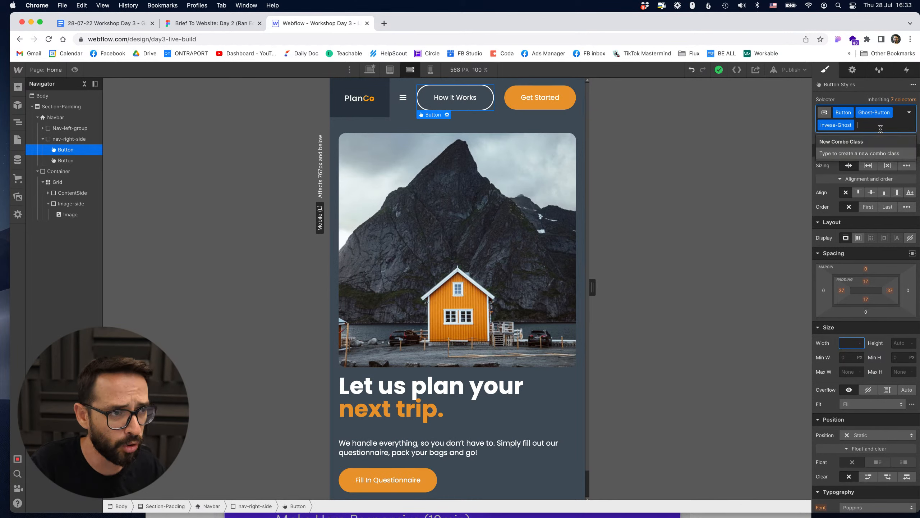
{"action": "type", "text": "hid"}
{"action": "key", "text": "BackSpace"}
{"action": "key", "text": "BackSpace"}
{"action": "key", "text": "BackSpace"}
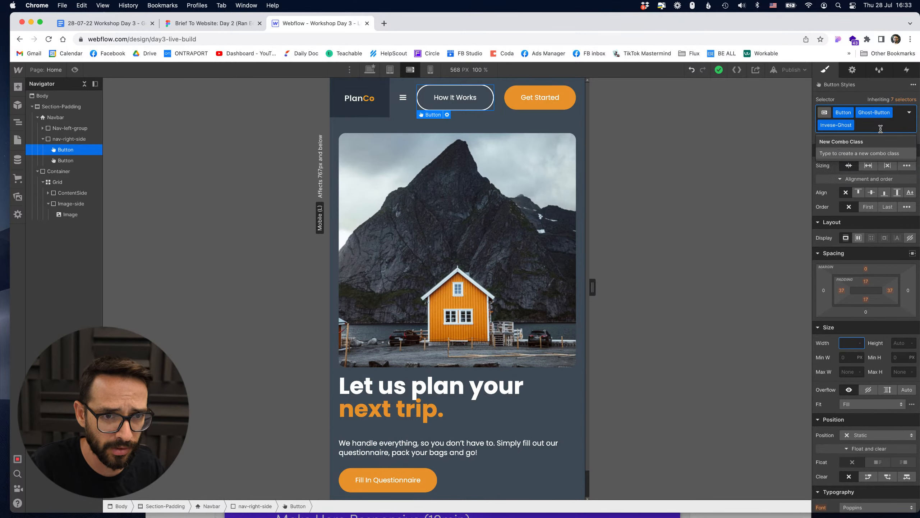
{"action": "type", "text": "Hero-secondary"}
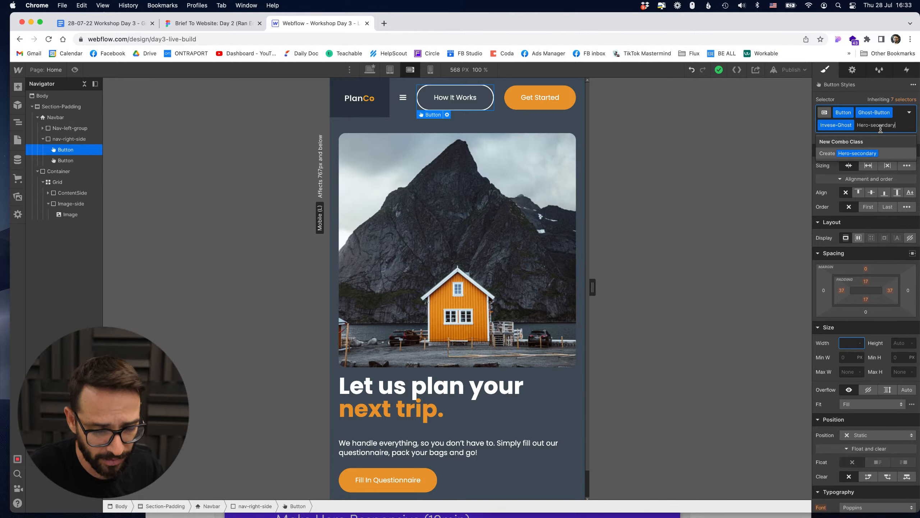
{"action": "key", "text": "Return"}
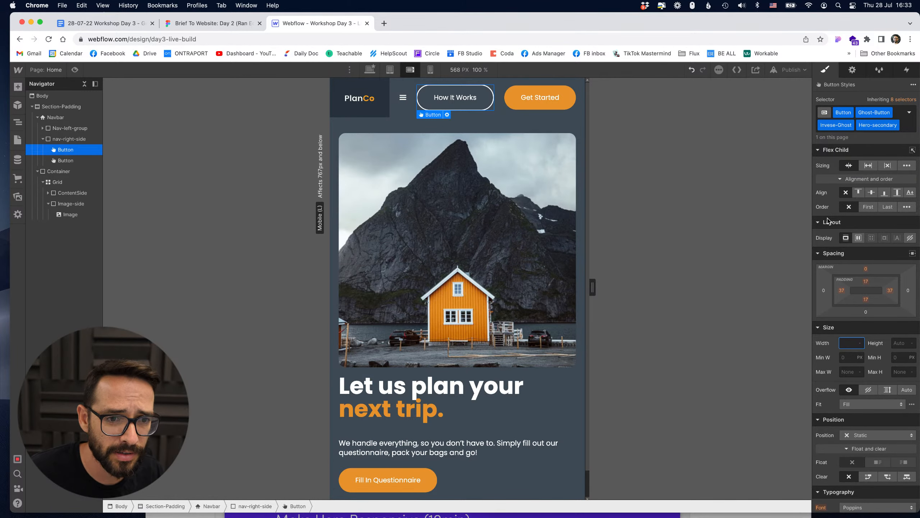
{"action": "left_click", "coordinate": [910, 237]}
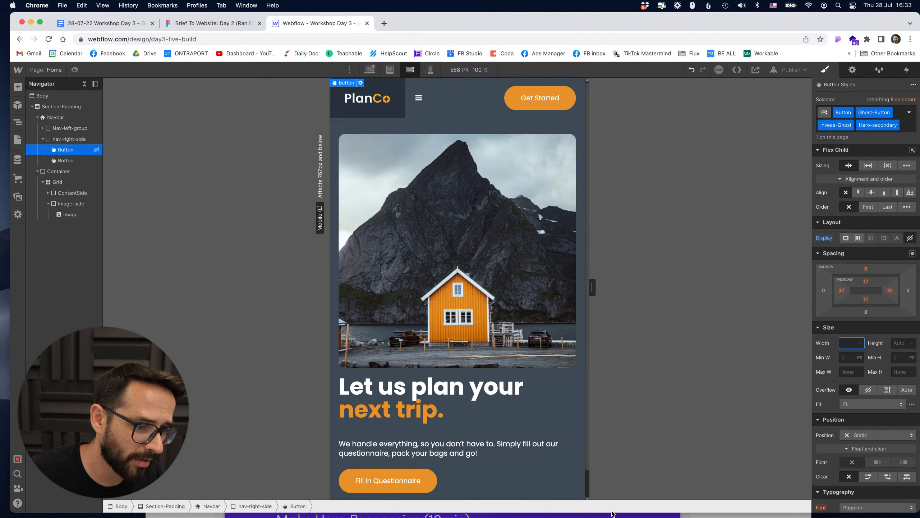
{"action": "mouse_move", "coordinate": [612, 509]}
{"action": "left_mouse_down"}
{"action": "mouse_move", "coordinate": [601, 344]}
{"action": "mouse_move", "coordinate": [587, 287]}
{"action": "mouse_move", "coordinate": [626, 305]}
{"action": "mouse_move", "coordinate": [624, 516]}
{"action": "left_mouse_up"}
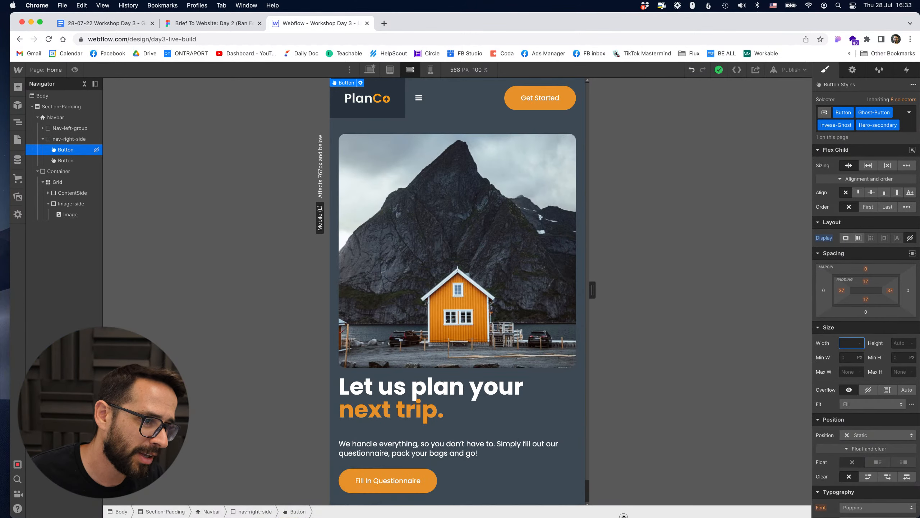
- Reset the Image-side block's grid order so the image stacks below the text, and give the block a 25 px top margin
{"action": "left_click", "coordinate": [502, 321]}
{"action": "left_click", "coordinate": [73, 204]}
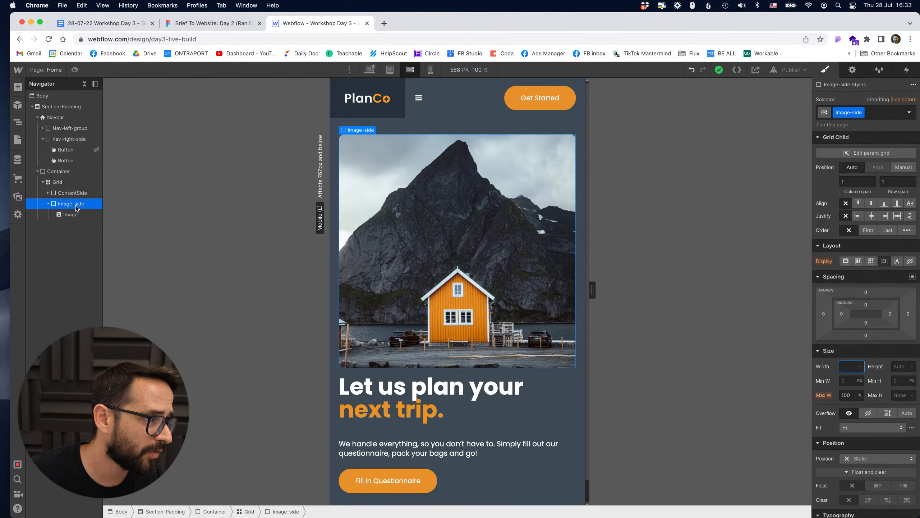
{"action": "left_click", "coordinate": [825, 230]}
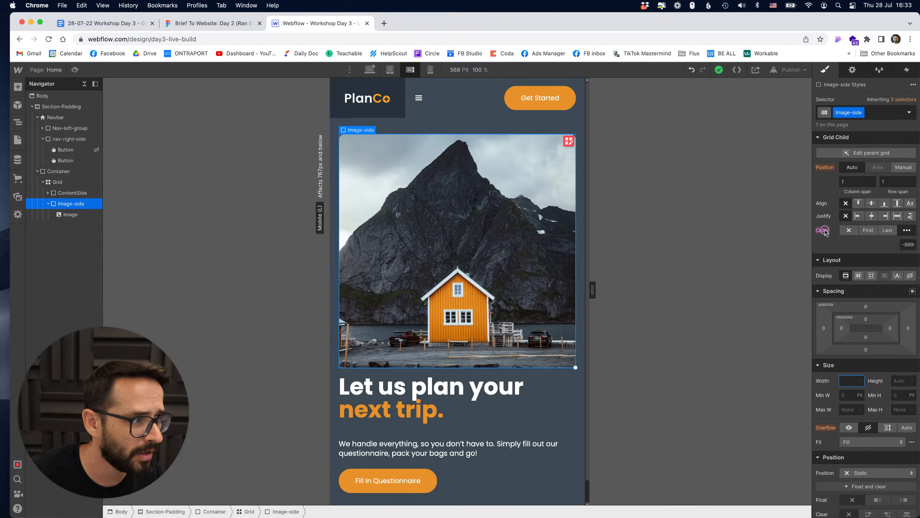
{"action": "left_click", "coordinate": [829, 243]}
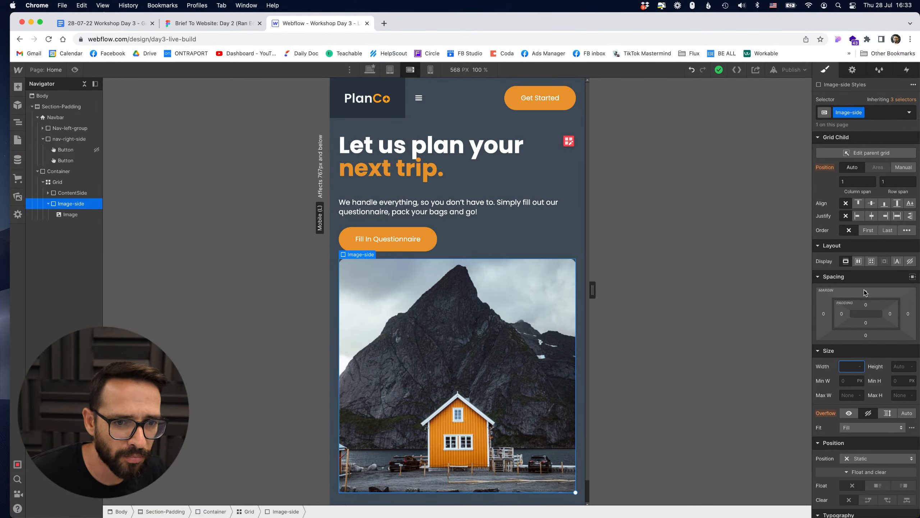
{"action": "left_click_drag", "start_coordinate": [866, 292], "coordinate": [864, 277]}
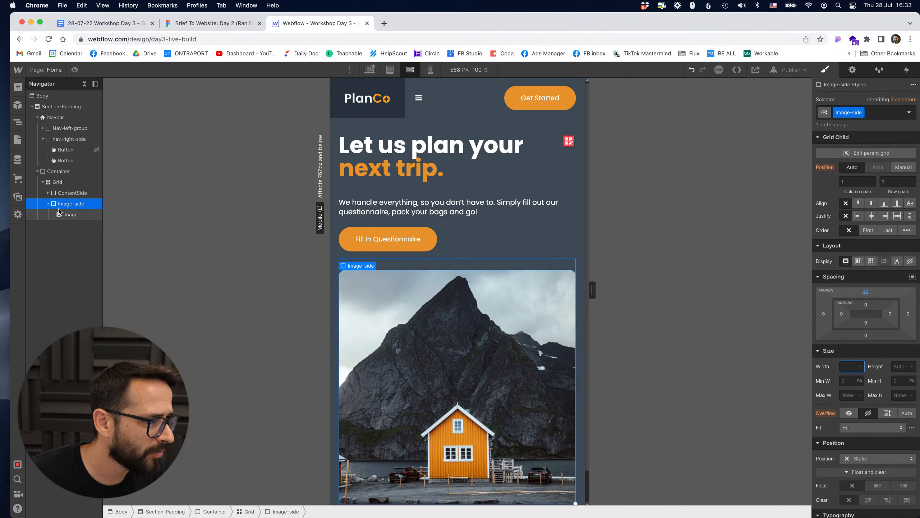
- Assign a new class named Hero-Image to the image inside the Image-side block
{"action": "left_click", "coordinate": [69, 216]}
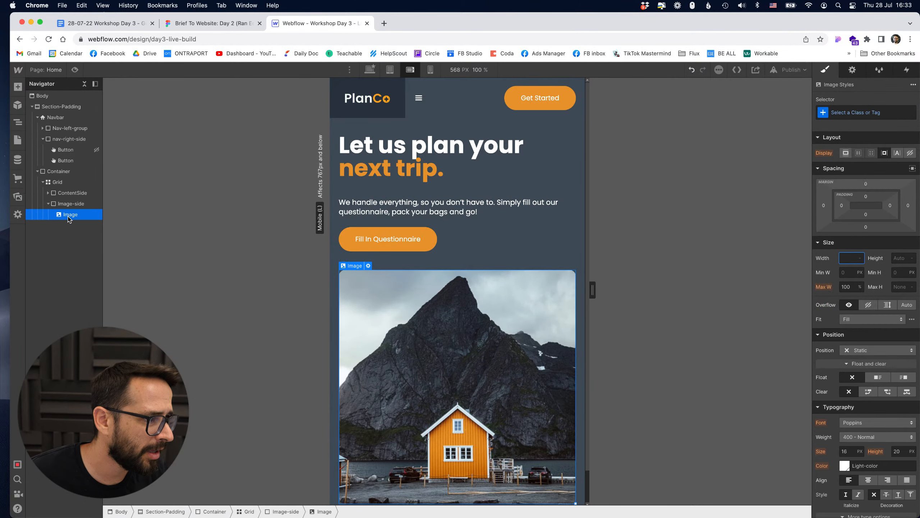
{"action": "left_click", "coordinate": [855, 113]}
{"action": "type", "text": "Hero-Image"}
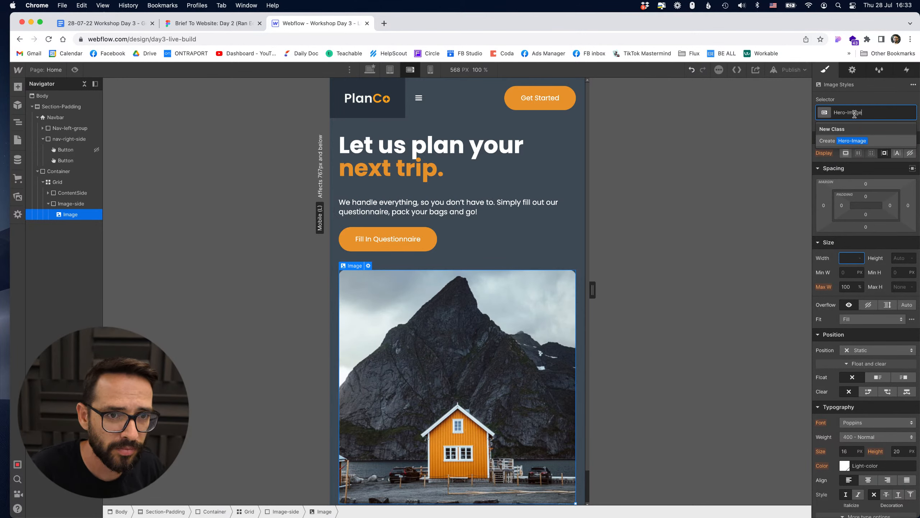
{"action": "key", "text": "Return"}
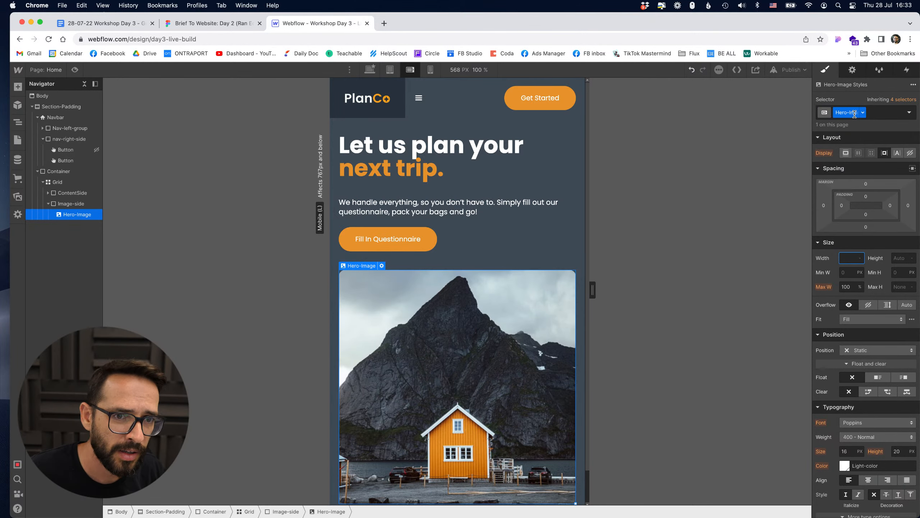
- Set the Hero-Image width to 61% at mobile landscape
{"action": "left_click", "coordinate": [849, 255]}
{"action": "type", "text": "50%"}
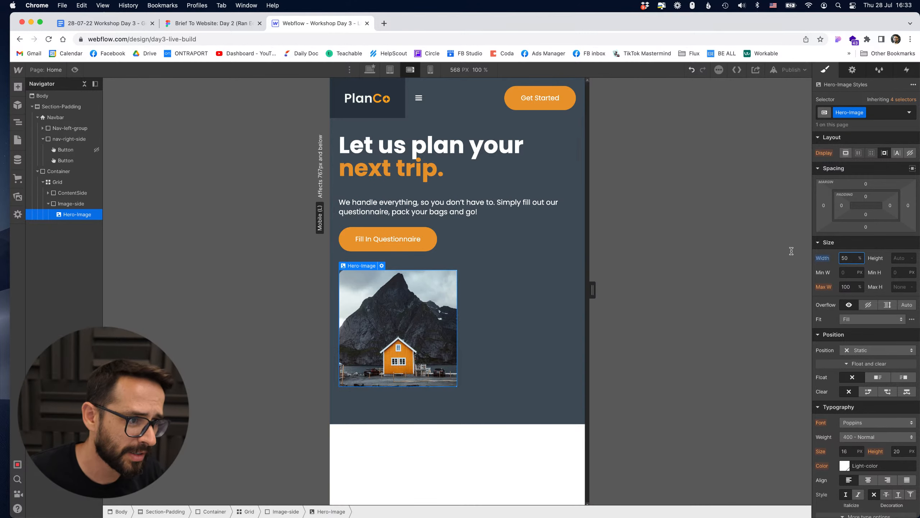
{"action": "key", "text": "shift+Up"}
{"action": "key", "text": "shift+Up"}
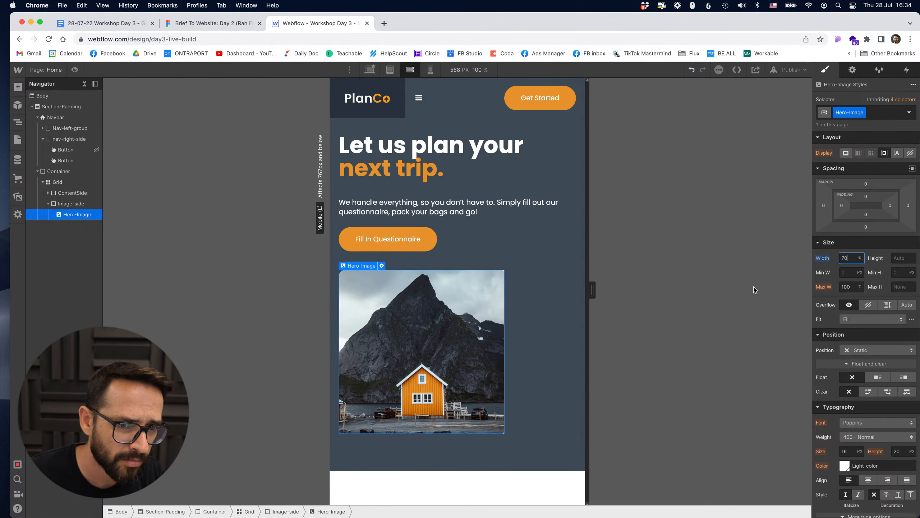
{"action": "key", "text": "shift+Down"}
{"action": "key", "text": "Up"}
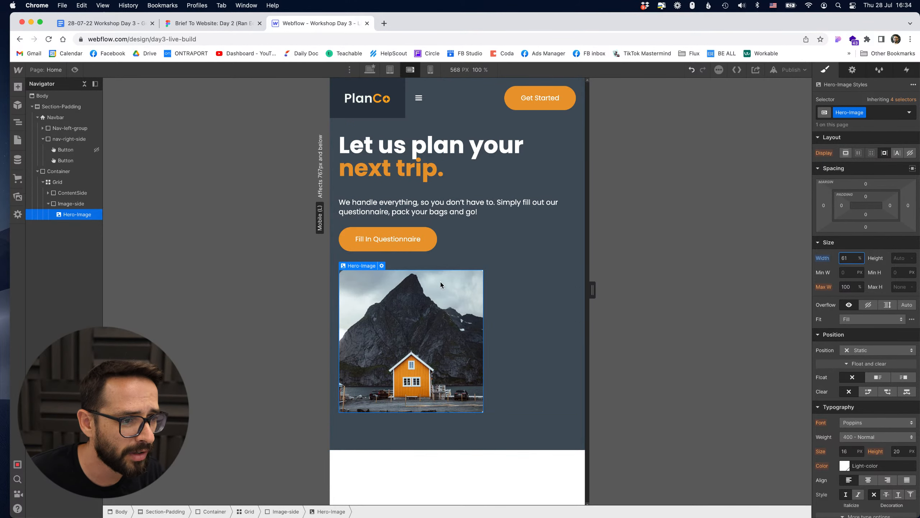
- Set the Image-side block's text alignment to right so the hero image sits against the right edge
{"action": "left_click", "coordinate": [70, 204]}
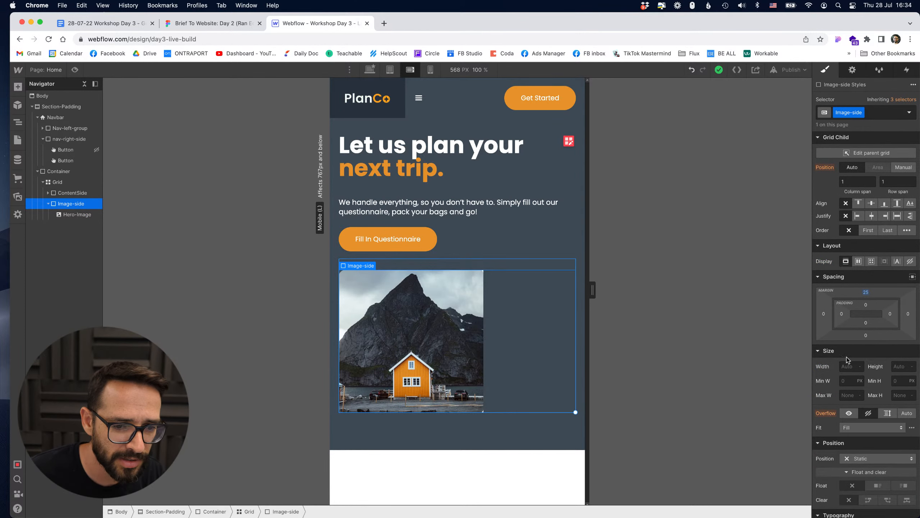
{"action": "scroll", "coordinate": [881, 405], "scroll_direction": "down", "scroll_amount": 5}
{"action": "scroll", "coordinate": [882, 405], "scroll_direction": "down", "scroll_amount": 5}
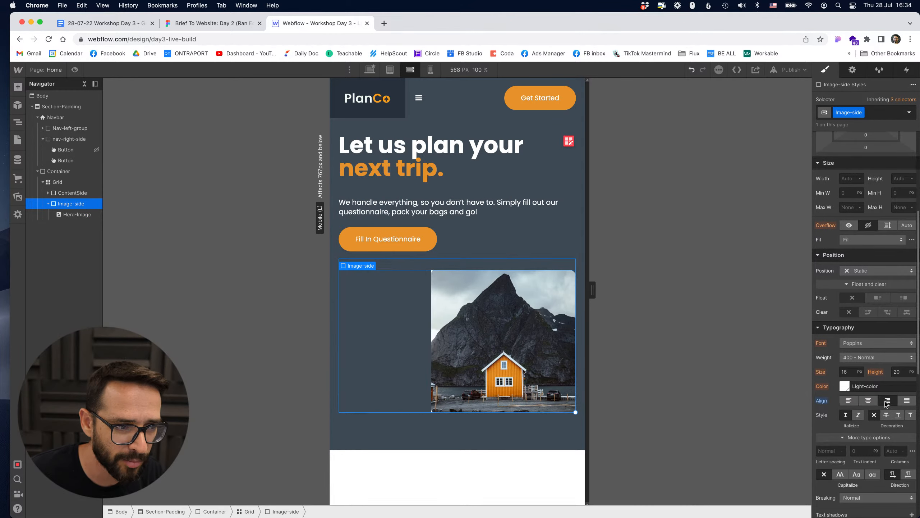
{"action": "left_click", "coordinate": [888, 400]}
- Round the corners of the Hero-Image with a 15 px border radius
{"action": "left_click", "coordinate": [503, 300]}
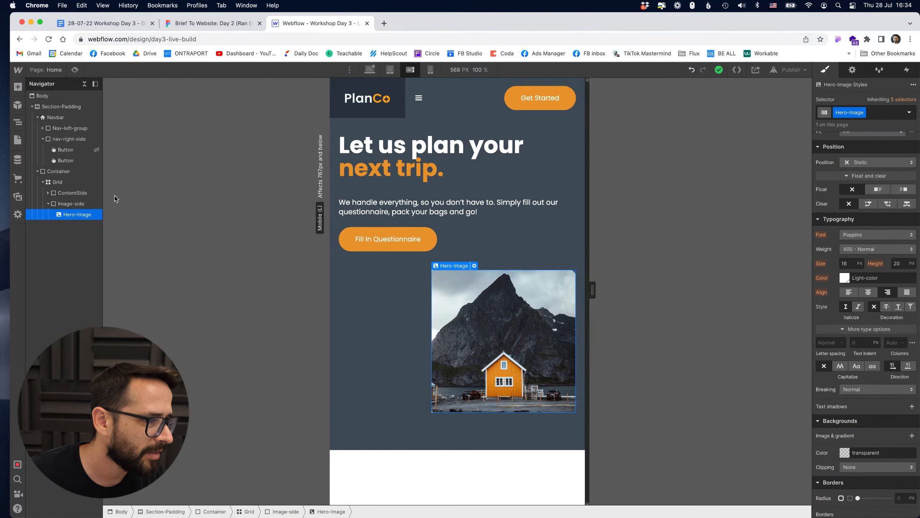
{"action": "scroll", "coordinate": [863, 390], "scroll_direction": "down", "scroll_amount": 5}
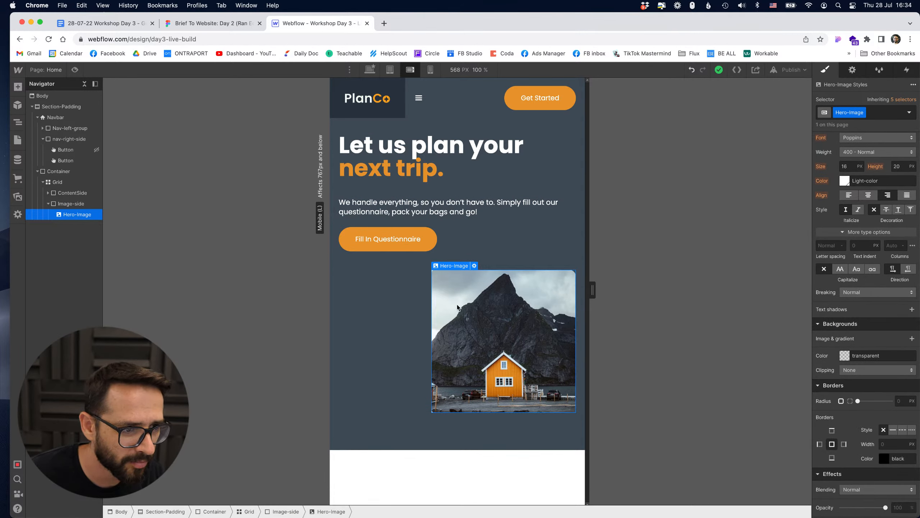
{"action": "left_click", "coordinate": [390, 306]}
{"action": "left_click", "coordinate": [434, 281]}
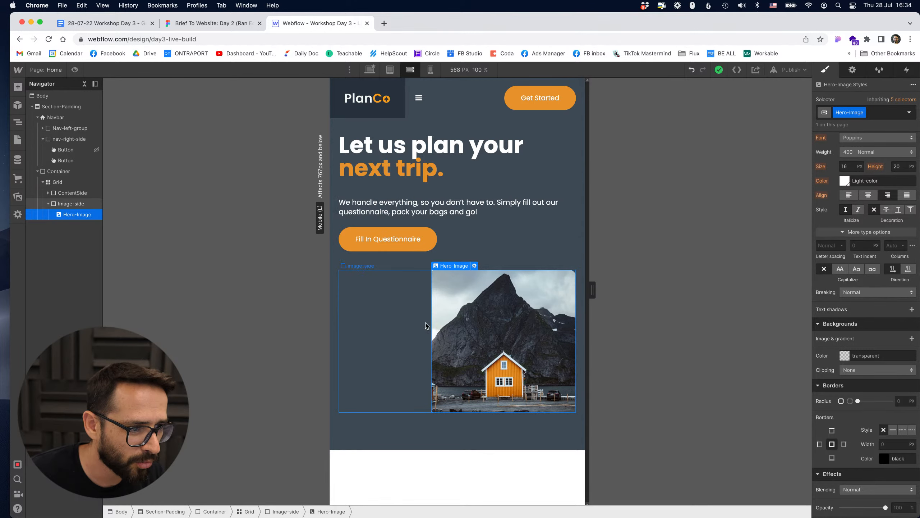
{"action": "left_click", "coordinate": [900, 402]}
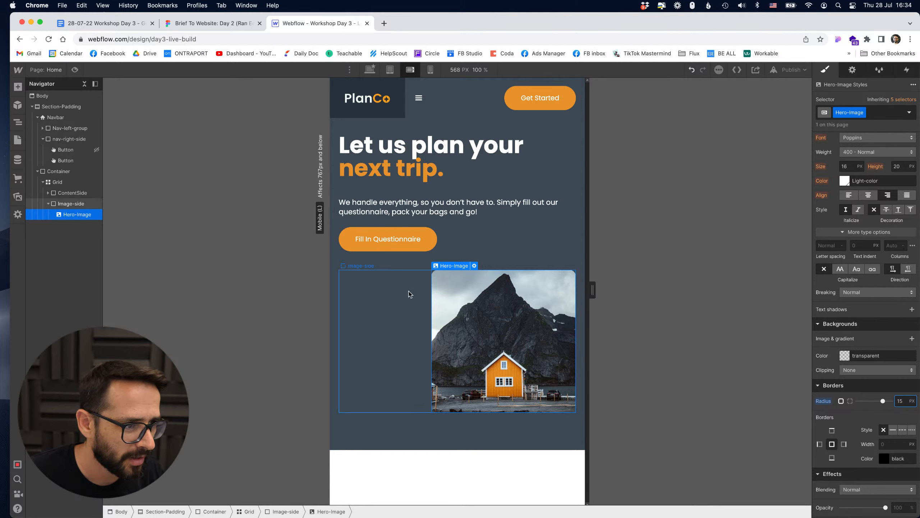
{"action": "left_click", "coordinate": [384, 295]}
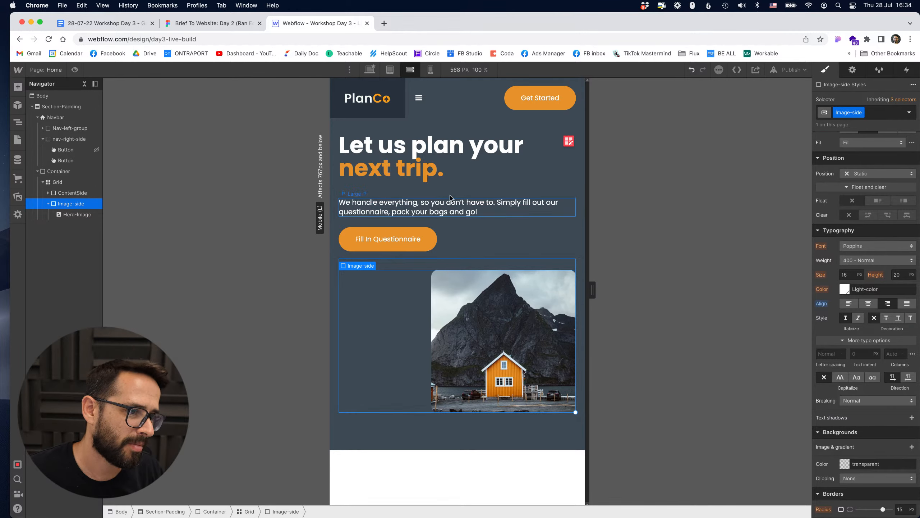
{"action": "left_click", "coordinate": [395, 187]}
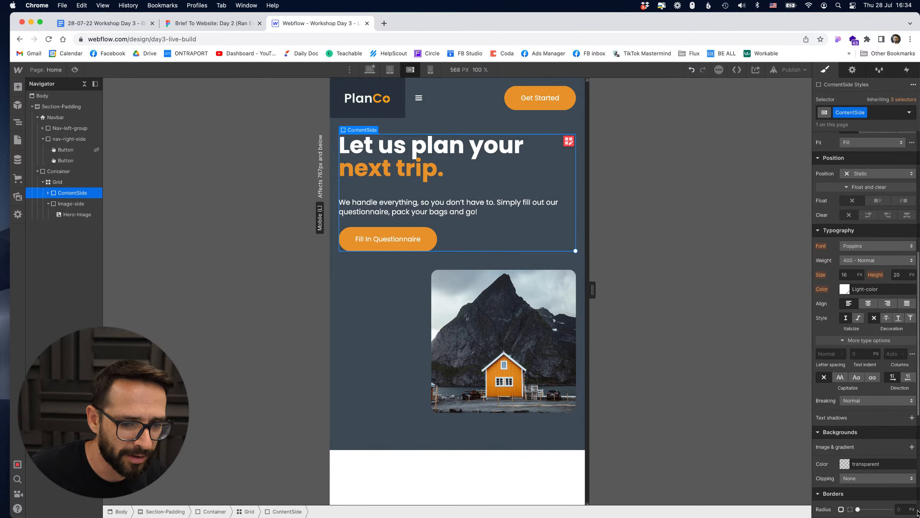
{"action": "left_click_drag", "start_coordinate": [917, 512], "coordinate": [871, 517]}
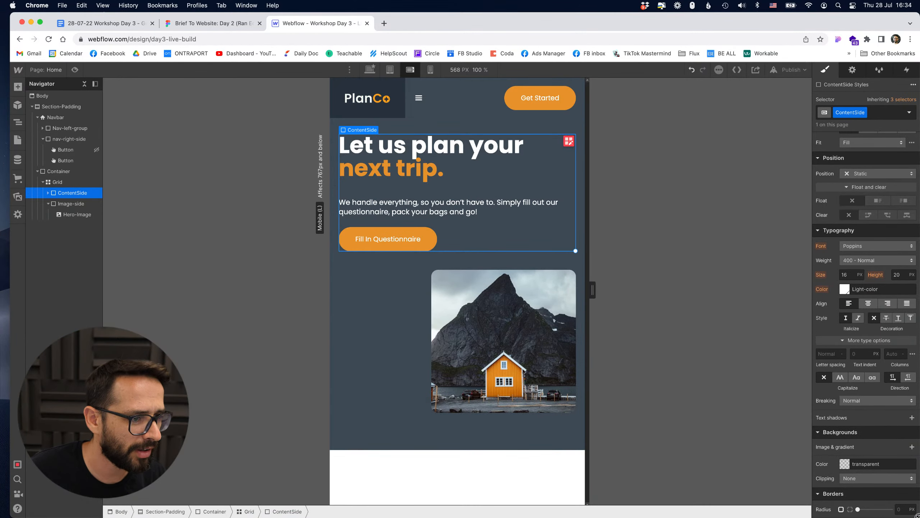
- Compare the hero with the Figma desktop design, try centring the image in the Image-side block, and restore its right alignment
{"action": "left_click", "coordinate": [393, 300]}
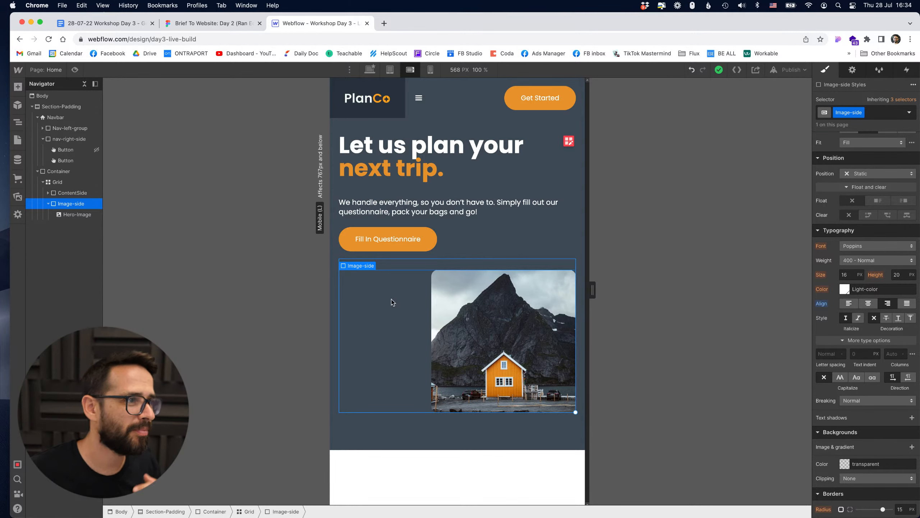
{"action": "left_click", "coordinate": [209, 24]}
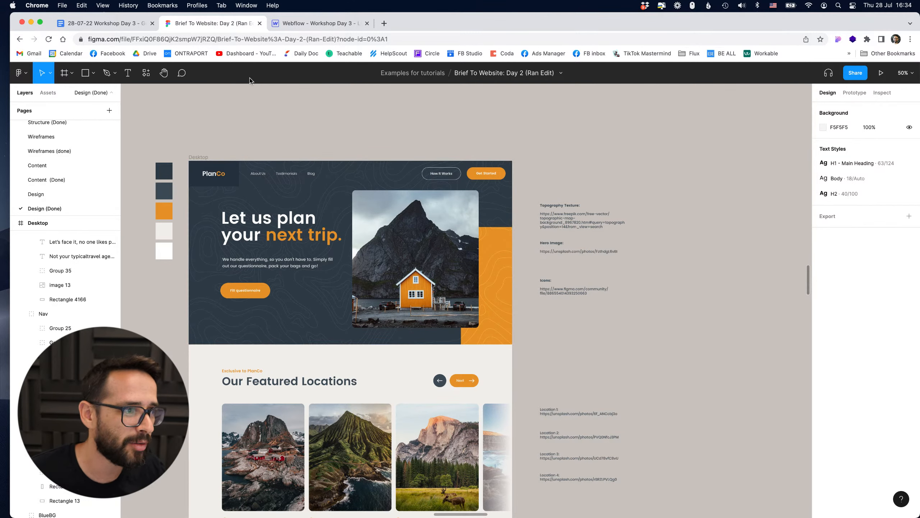
{"action": "left_click", "coordinate": [326, 31]}
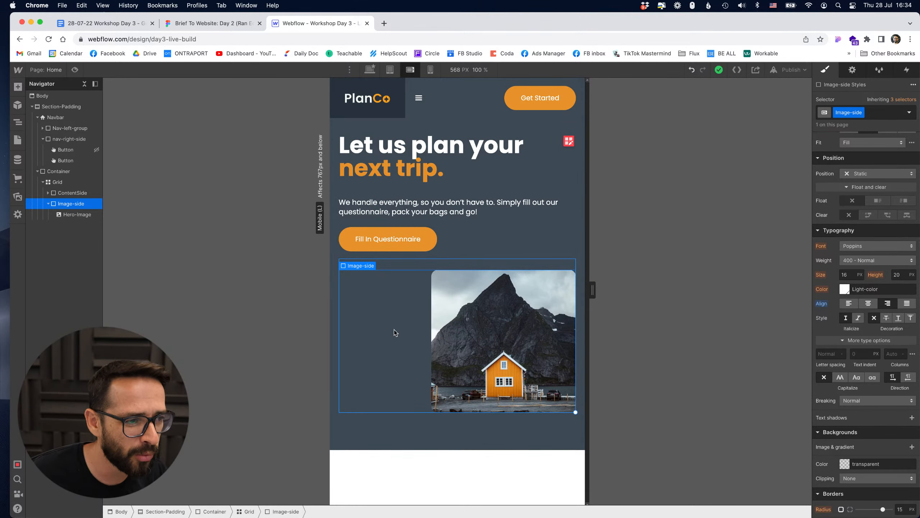
{"action": "left_click", "coordinate": [866, 304]}
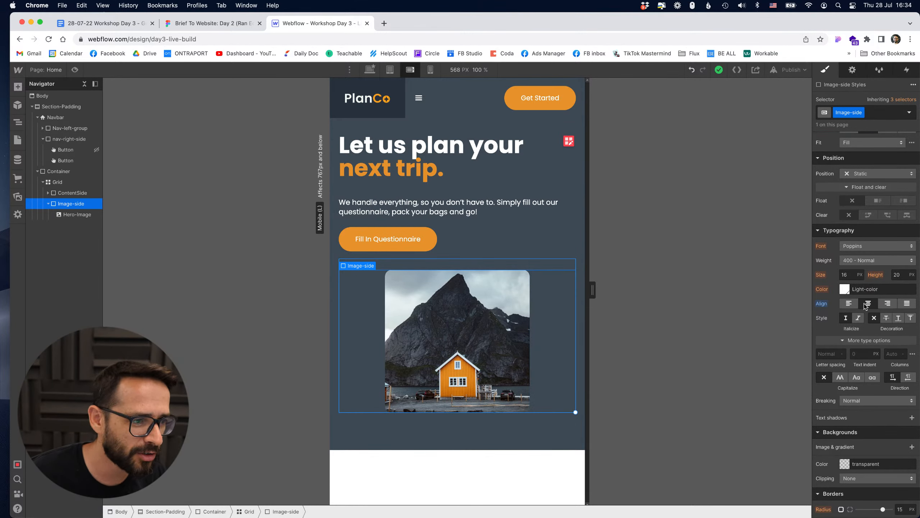
{"action": "left_click", "coordinate": [887, 305]}
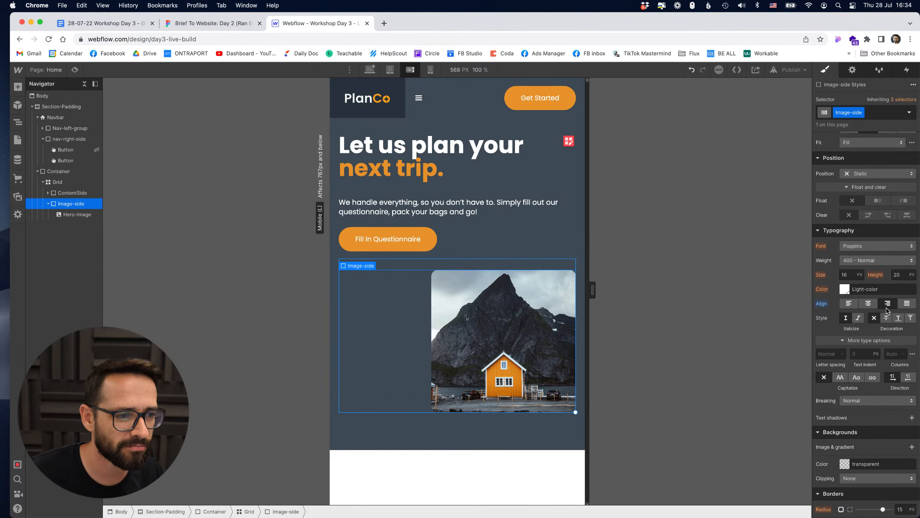
- Switch to Figma to examine the orange block and topographic texture behind the desktop hero image, and return to Webflow
{"action": "left_click", "coordinate": [464, 421]}
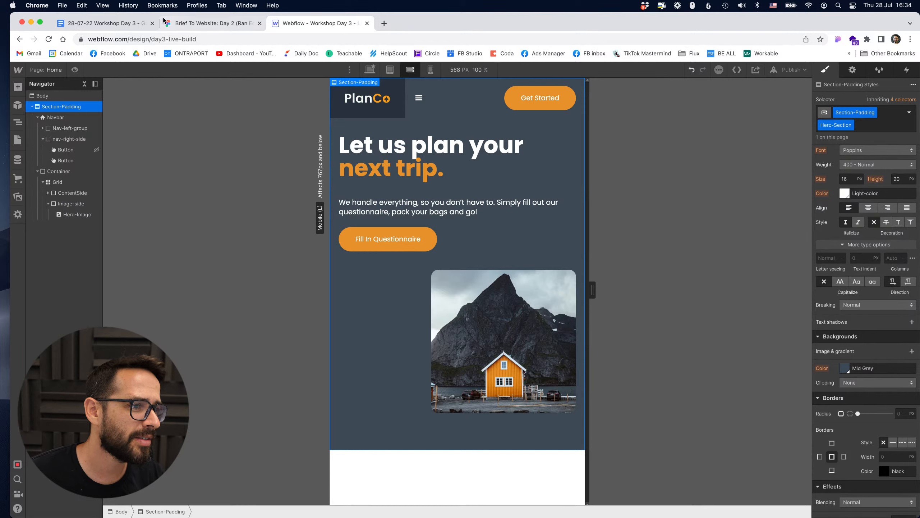
{"action": "left_click", "coordinate": [222, 25]}
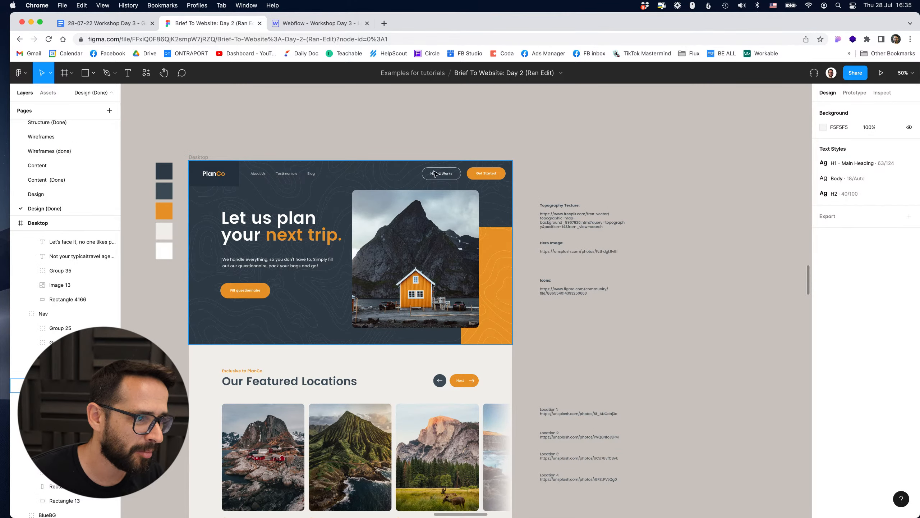
{"action": "left_click", "coordinate": [497, 244], "text": "super"}
{"action": "left_click", "coordinate": [500, 235], "text": "super"}
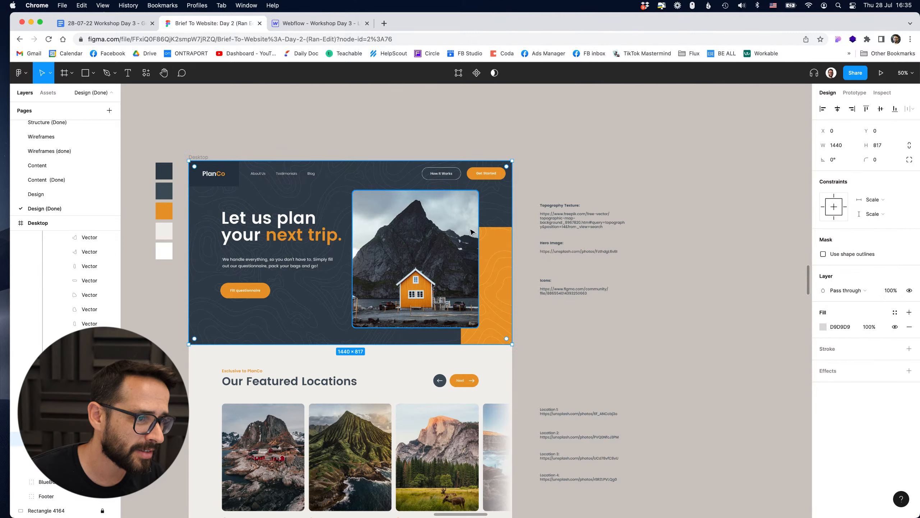
{"action": "key", "text": "ctrl+Tab"}
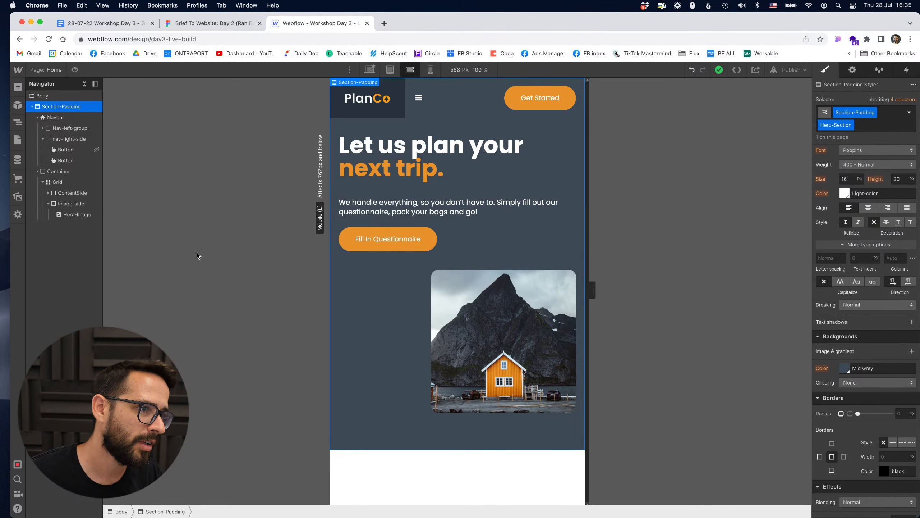
- On the portrait mobile breakpoint, set the Brand-link's padding to 16 px on all sides
{"action": "left_click", "coordinate": [427, 71]}
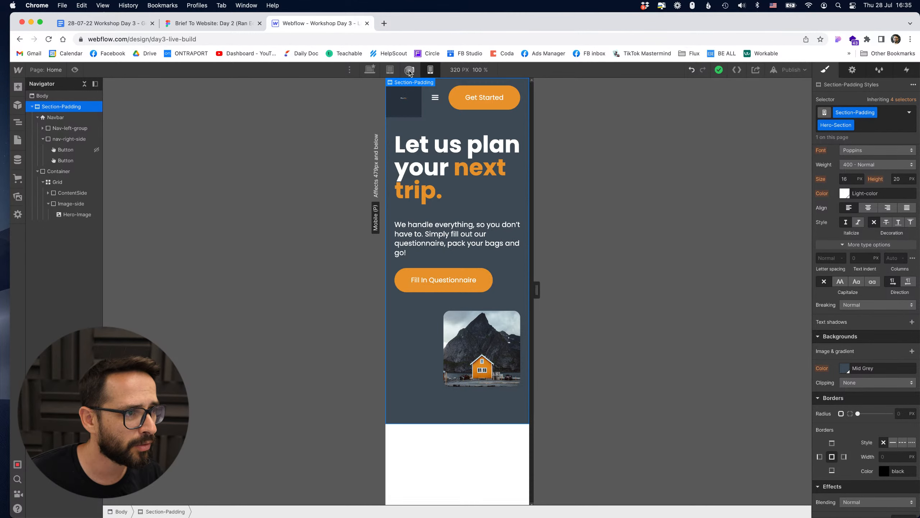
{"action": "left_click", "coordinate": [410, 71]}
{"action": "left_click", "coordinate": [430, 71]}
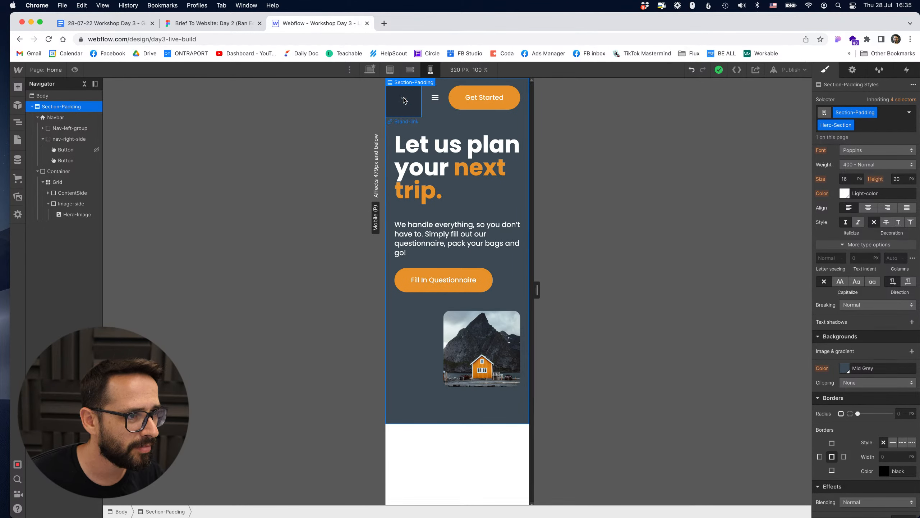
{"action": "left_click", "coordinate": [406, 97]}
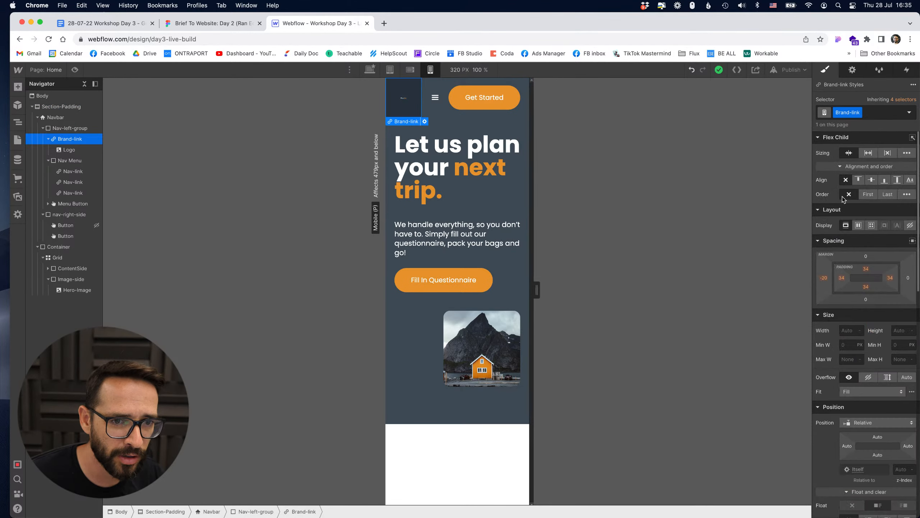
{"action": "mouse_move", "coordinate": [865, 269]}
{"action": "left_mouse_down"}
{"action": "mouse_move", "coordinate": [863, 256]}
{"action": "mouse_move", "coordinate": [863, 265]}
{"action": "left_mouse_up"}
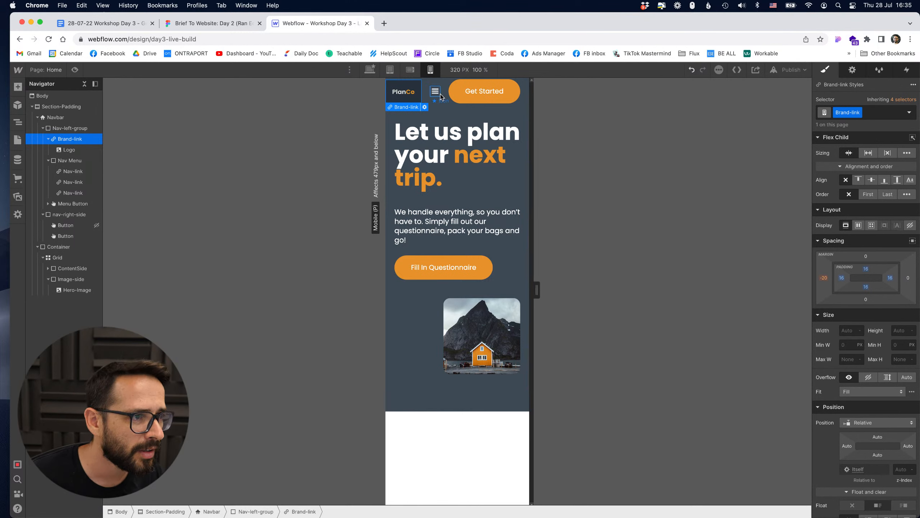
- Add the combo class "hero-primirary" to the navbar's Get Started button
{"action": "left_click", "coordinate": [469, 98]}
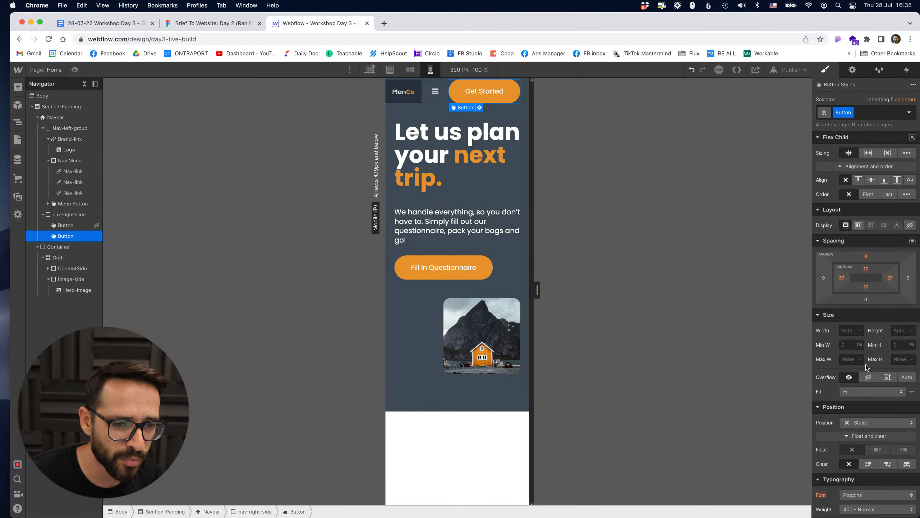
{"action": "scroll", "coordinate": [866, 366], "scroll_direction": "down", "scroll_amount": 5}
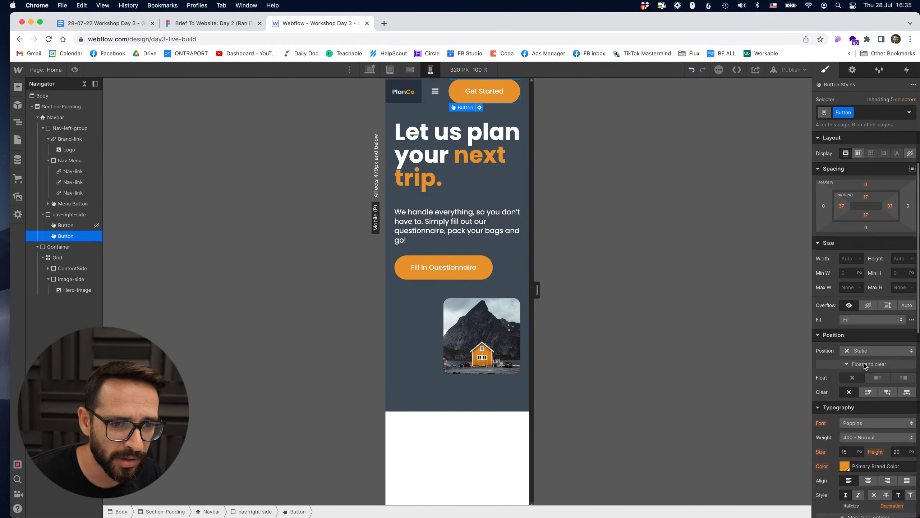
{"action": "left_click", "coordinate": [871, 113]}
{"action": "type", "text": "her"}
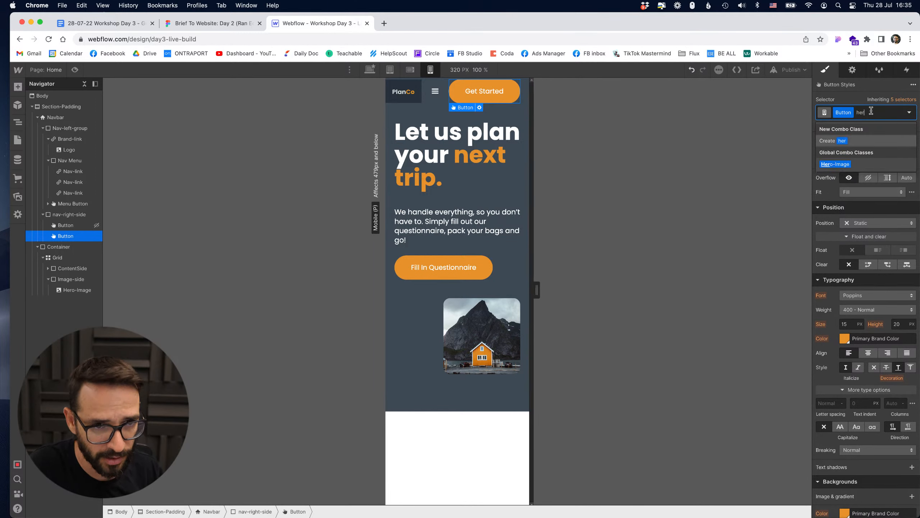
{"action": "type", "text": "o-primirary"}
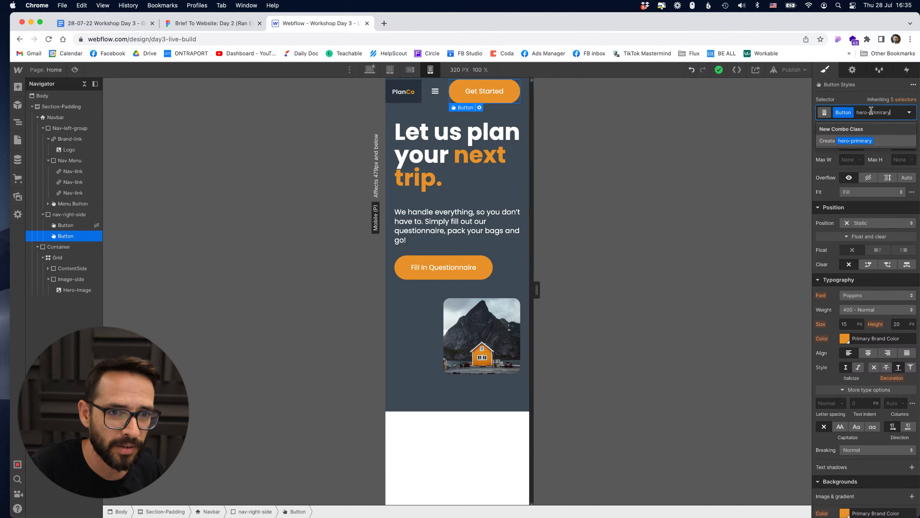
{"action": "key", "text": "Return"}
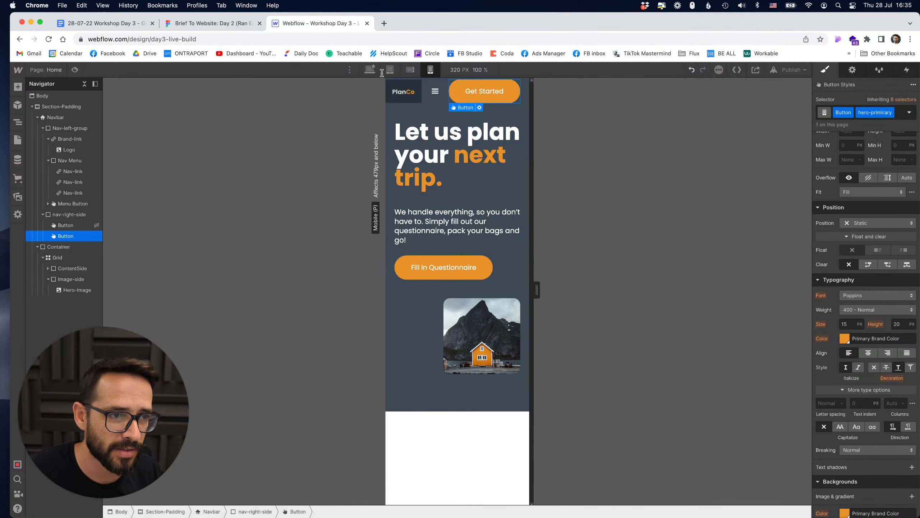
- Set the Get Started button's font size to 14 px and its padding to 9 px vertically and 22 px horizontally
{"action": "left_click", "coordinate": [854, 324]}
{"action": "type", "text": "13"}
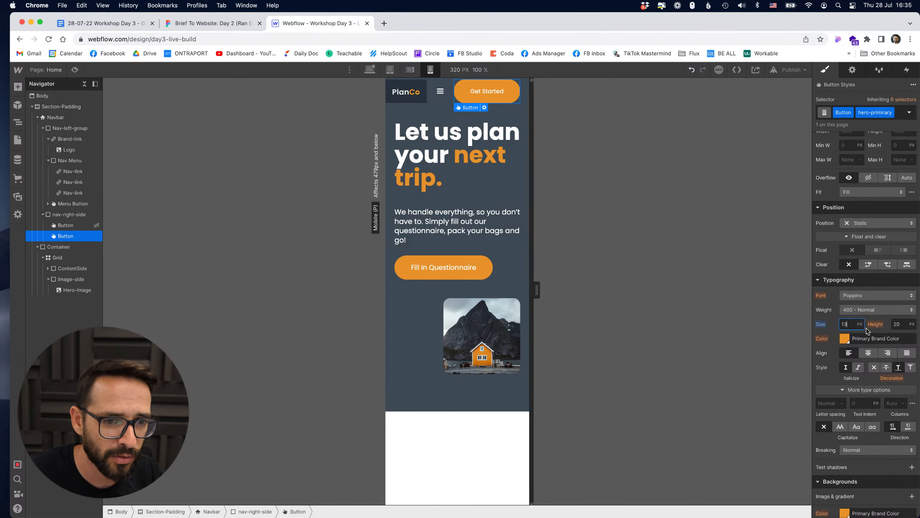
{"action": "scroll", "coordinate": [863, 311], "scroll_direction": "up", "scroll_amount": 10}
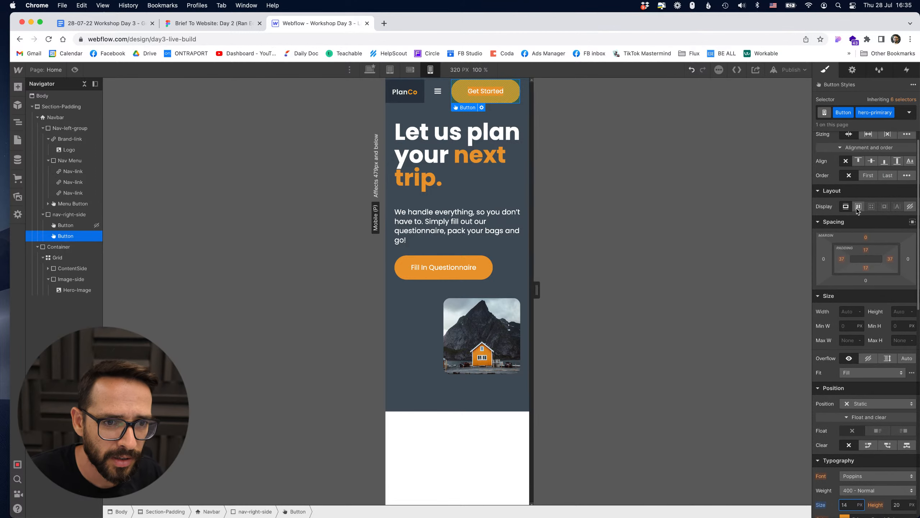
{"action": "left_click_drag", "start_coordinate": [844, 279], "coordinate": [861, 290]}
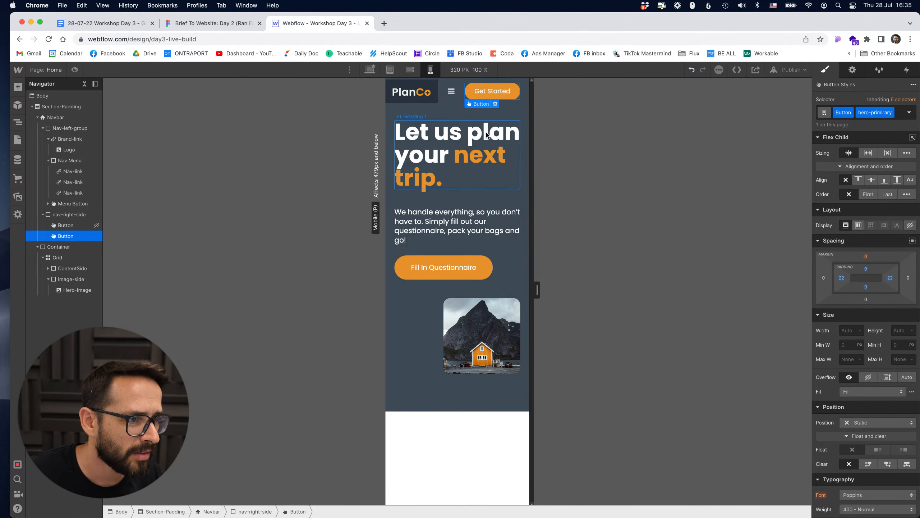
- Set the Hero-Image's width to 100% on the portrait mobile breakpoint
{"action": "left_click", "coordinate": [471, 335]}
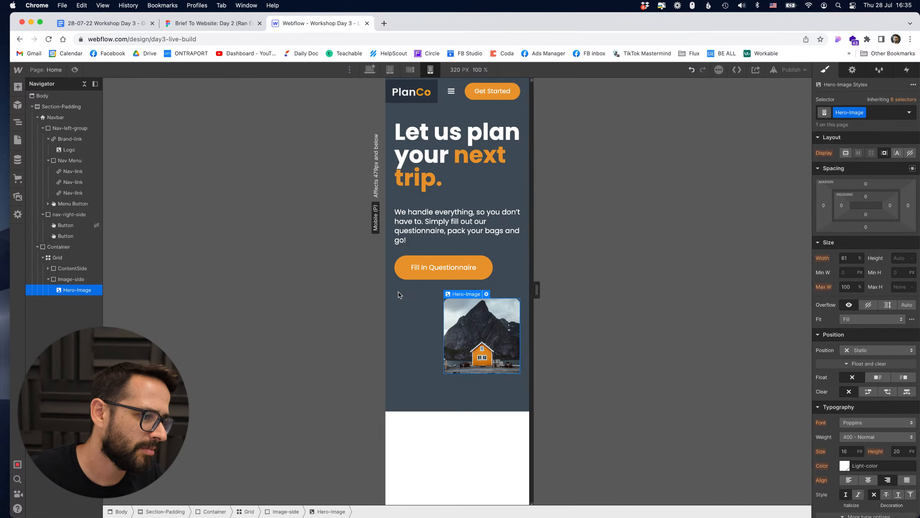
{"action": "left_click", "coordinate": [848, 258]}
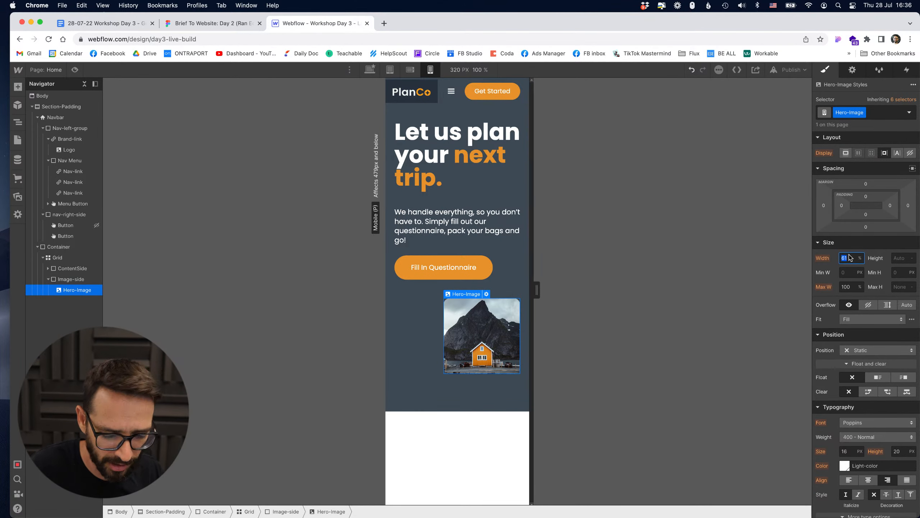
{"action": "type", "text": "100"}
{"action": "key", "text": "Return"}
{"action": "left_click", "coordinate": [450, 440]}
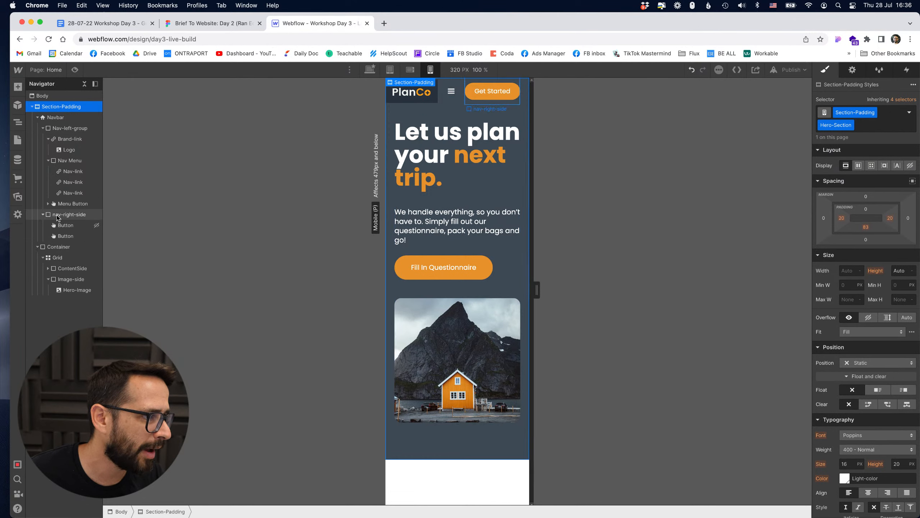
{"action": "left_click", "coordinate": [69, 215]}
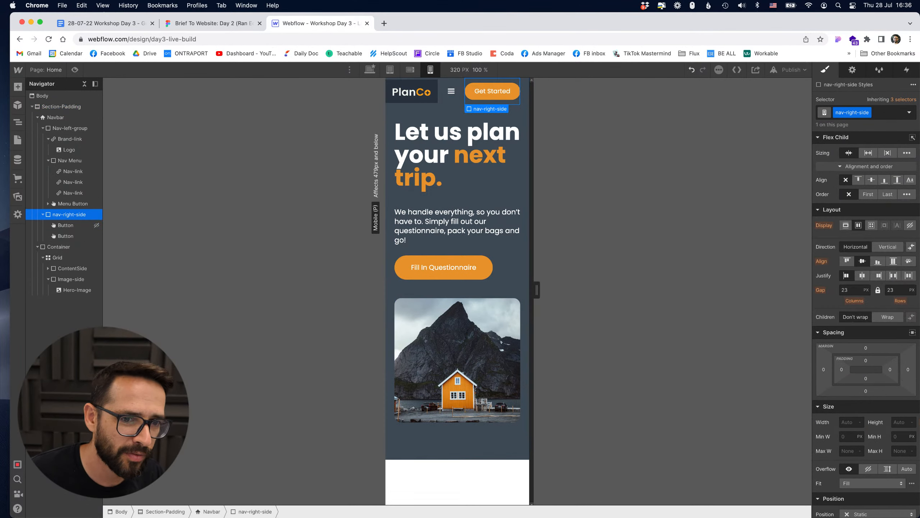
{"action": "left_click", "coordinate": [869, 193]}
{"action": "key", "text": "super+z"}
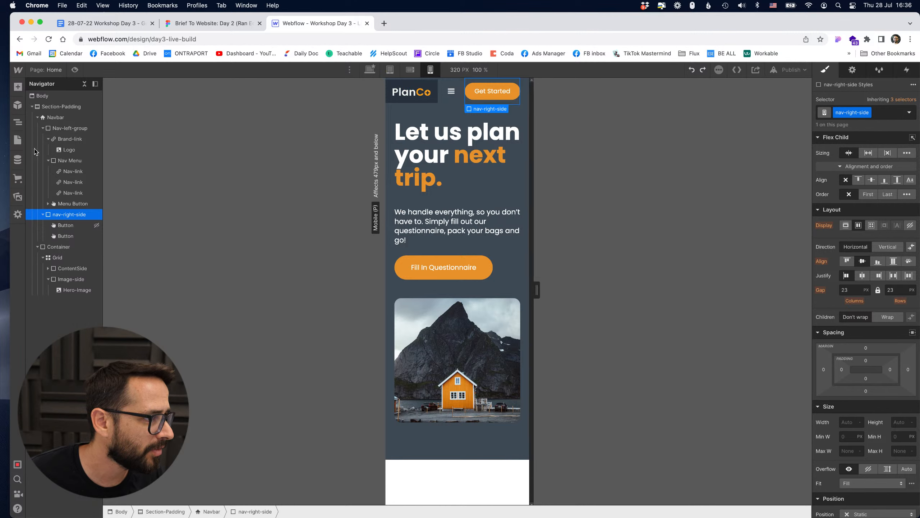
- Set the Image-side block's order to first so the hero image sits above the heading on portrait mobile
{"action": "left_click", "coordinate": [37, 117]}
{"action": "left_click", "coordinate": [71, 160]}
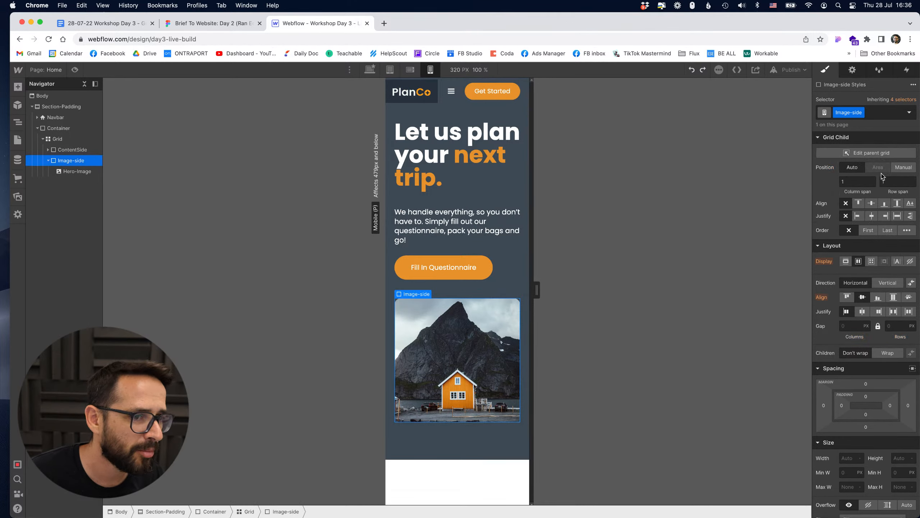
{"action": "left_click", "coordinate": [870, 231]}
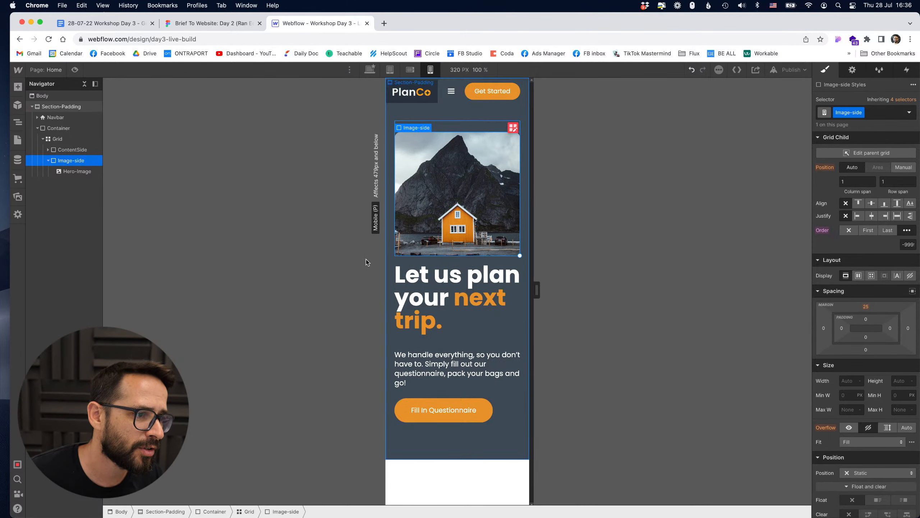
{"action": "left_click", "coordinate": [467, 115]}
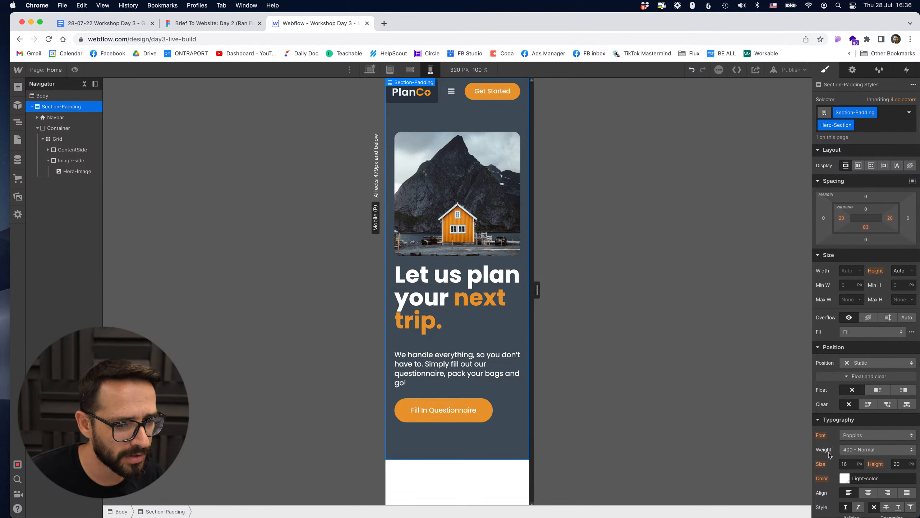
- Refit the browser window and review the hero section at the mobile landscape, tablet and desktop breakpoints
{"action": "left_click_drag", "start_coordinate": [703, 27], "coordinate": [686, 26]}
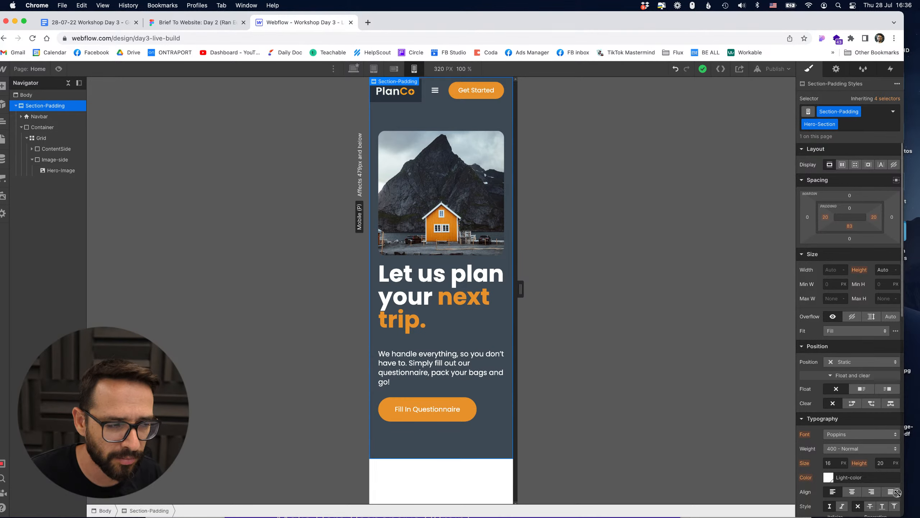
{"action": "left_click_drag", "start_coordinate": [902, 511], "coordinate": [874, 447]}
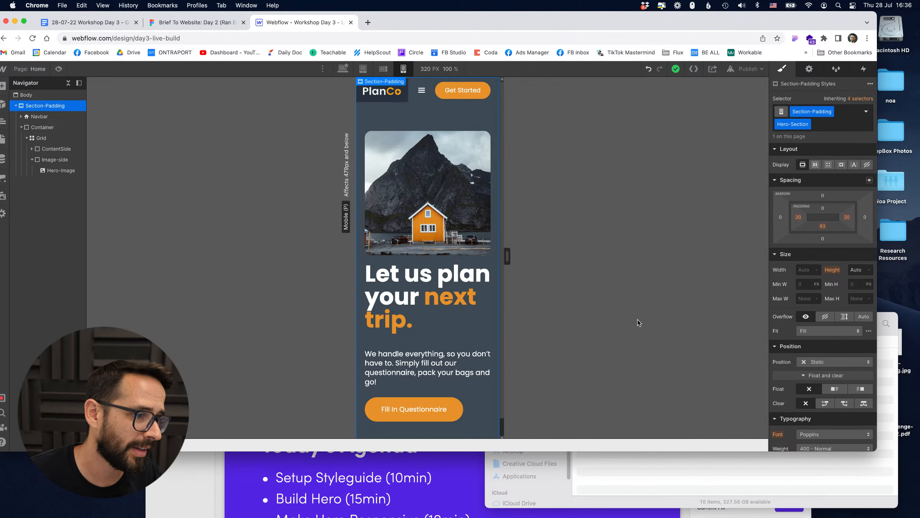
{"action": "left_click_drag", "start_coordinate": [877, 450], "coordinate": [919, 517]}
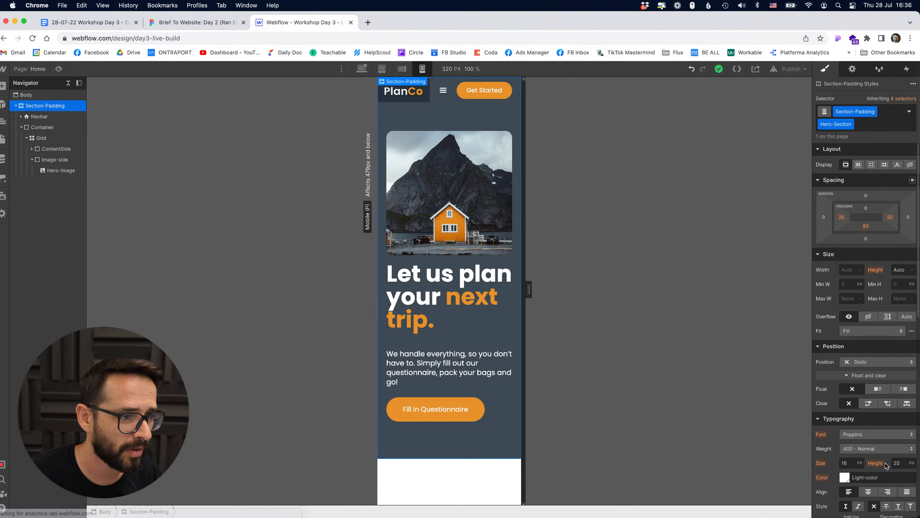
{"action": "left_click", "coordinate": [402, 69]}
{"action": "left_click", "coordinate": [382, 69]}
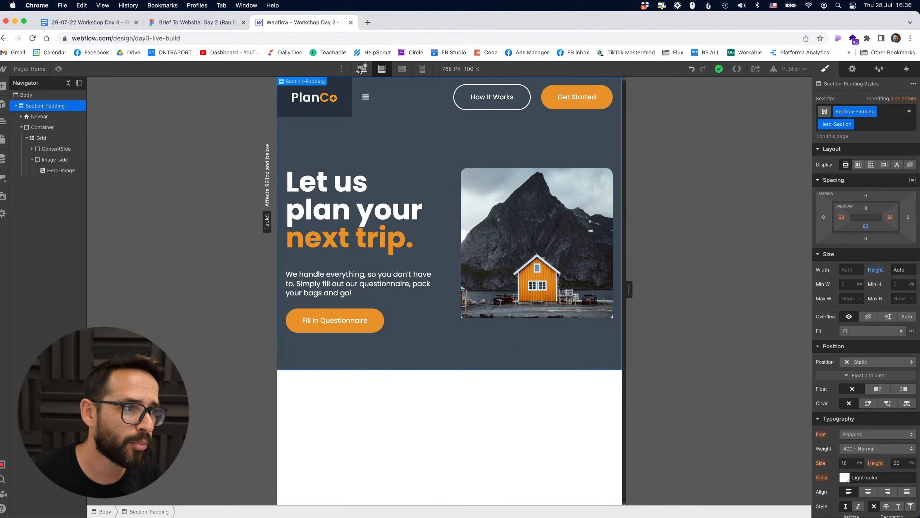
{"action": "left_click", "coordinate": [362, 68]}
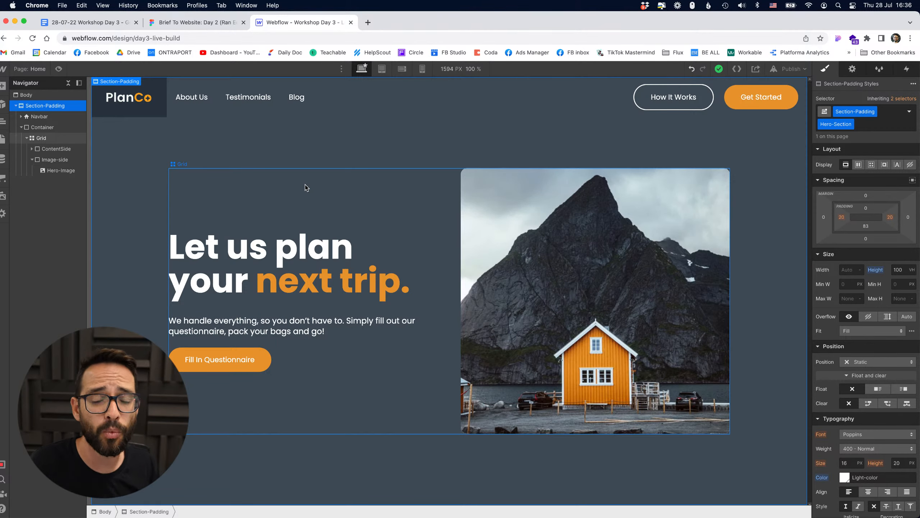
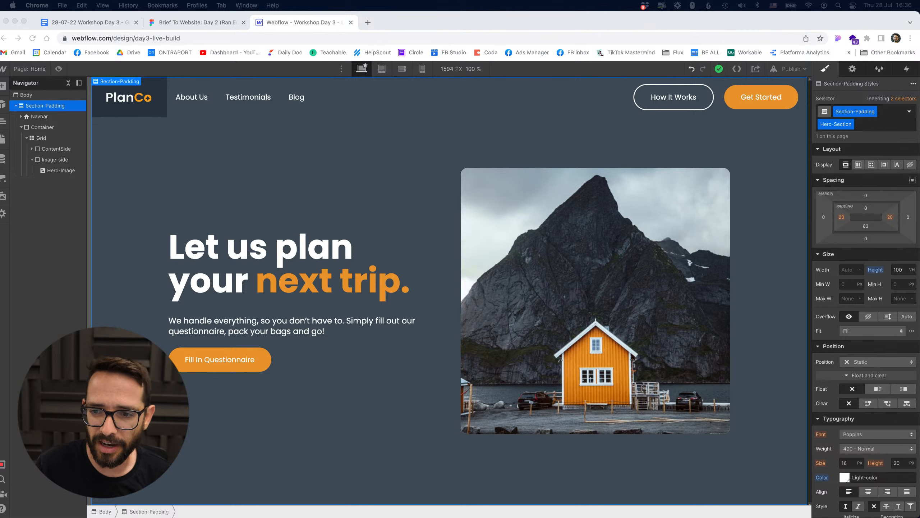
- Switch to Figma to examine the Our Featured Locations section below the hero, and return to Webflow
{"action": "left_click", "coordinate": [174, 27]}
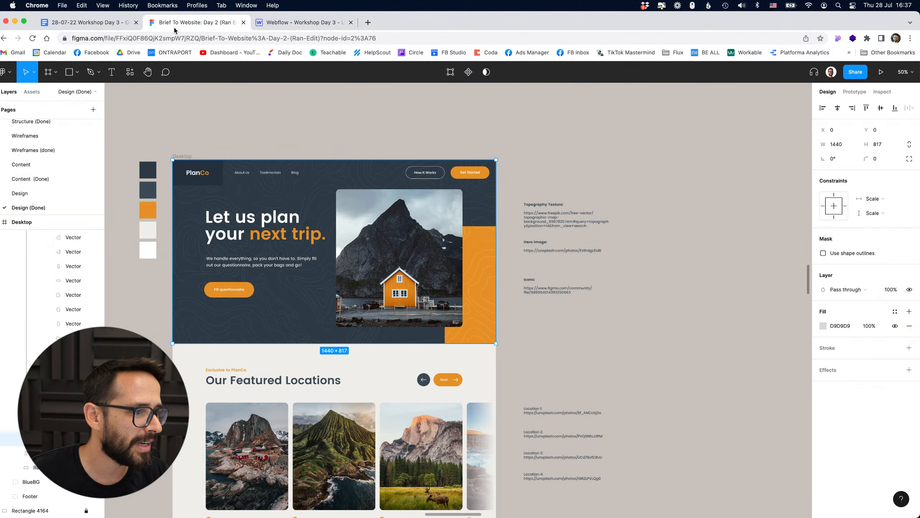
{"action": "left_click", "coordinate": [438, 121]}
{"action": "left_click_drag", "start_coordinate": [341, 358], "coordinate": [452, 212]}
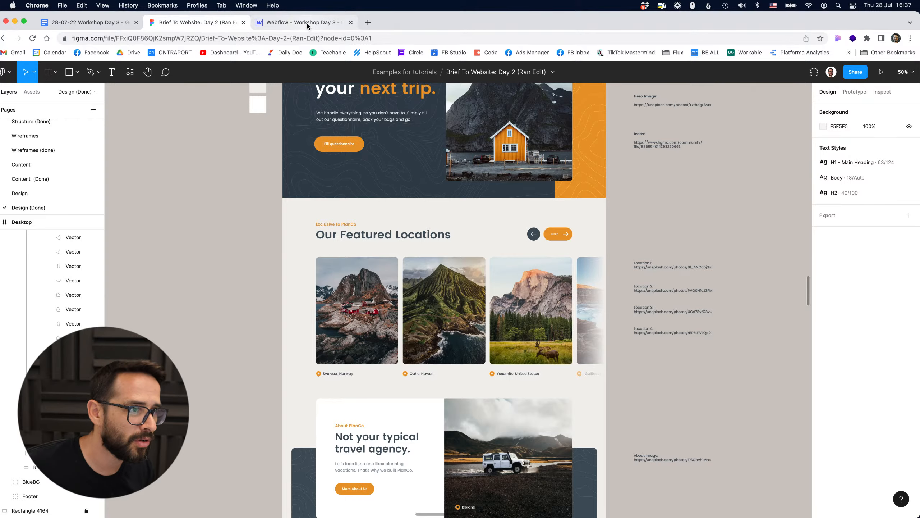
{"action": "left_click", "coordinate": [287, 23]}
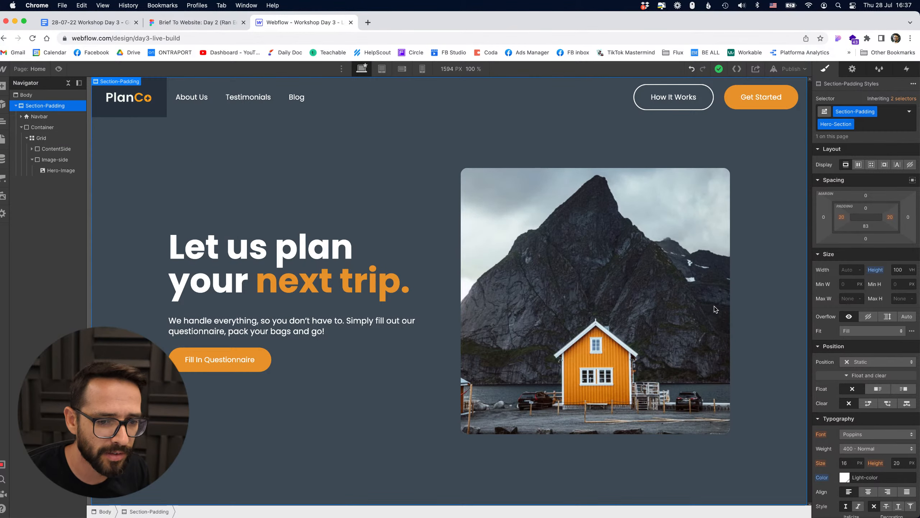
- Reposition the browser window and browse Webflow's addable elements as far as the Forms and Components groups
{"action": "mouse_move", "coordinate": [919, 504]}
{"action": "left_mouse_down"}
{"action": "mouse_move", "coordinate": [903, 504]}
{"action": "mouse_move", "coordinate": [908, 494]}
{"action": "left_mouse_up"}
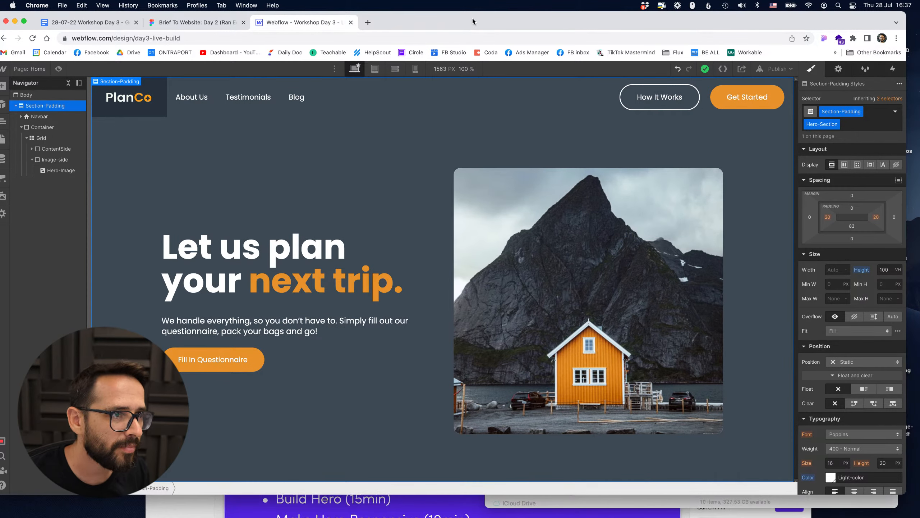
{"action": "left_click_drag", "start_coordinate": [473, 22], "coordinate": [501, 24]}
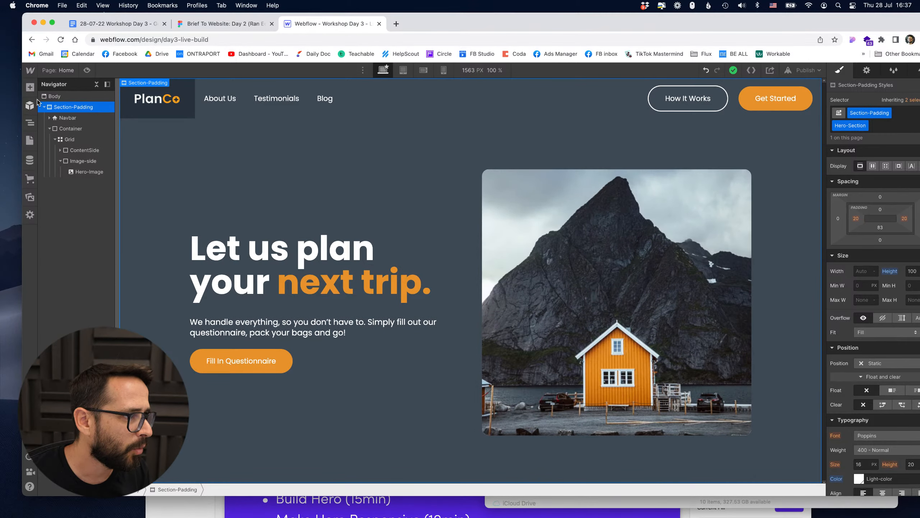
{"action": "left_click", "coordinate": [31, 88]}
{"action": "scroll", "coordinate": [98, 192], "scroll_direction": "down", "scroll_amount": 5}
{"action": "scroll", "coordinate": [97, 195], "scroll_direction": "down", "scroll_amount": 7}
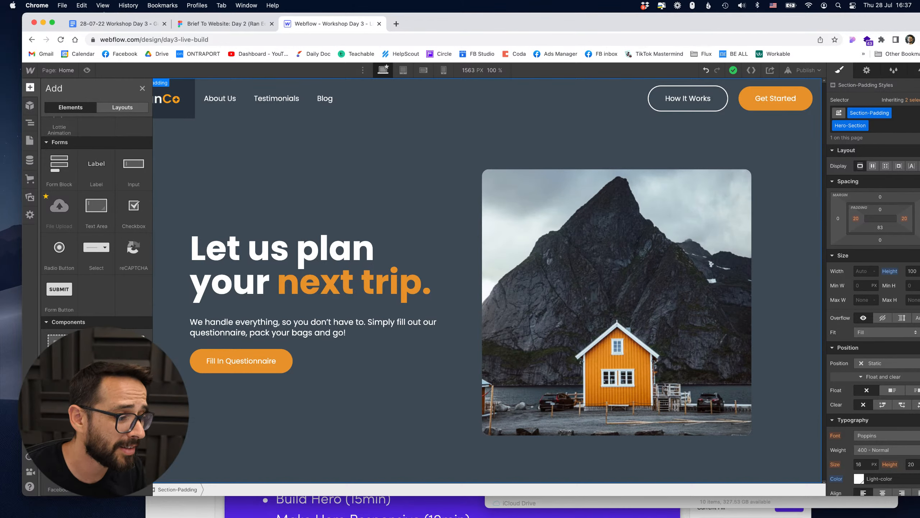
- Check the Our Featured Locations design in Figma, and find the Made in Webflow showcase through a web search for "made in webflow"
{"action": "left_click", "coordinate": [234, 23]}
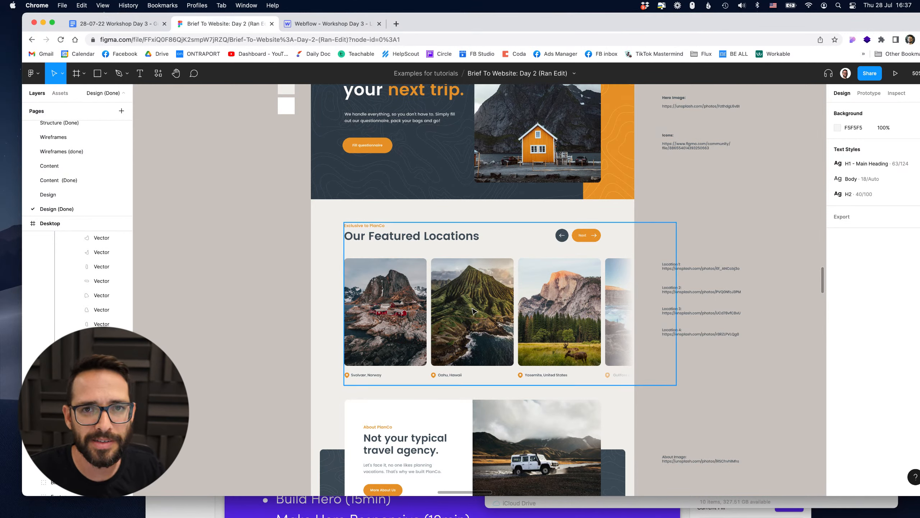
{"action": "left_click", "coordinate": [397, 23]}
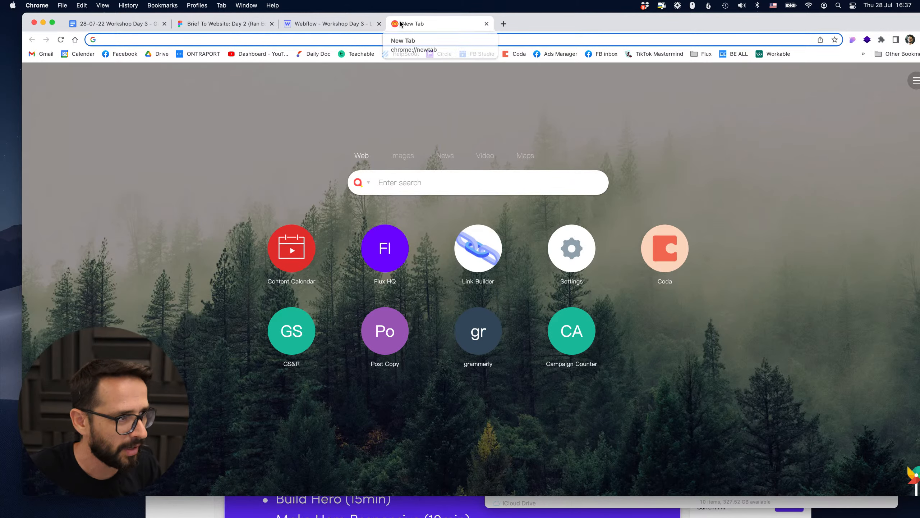
{"action": "type", "text": "made in webflow"}
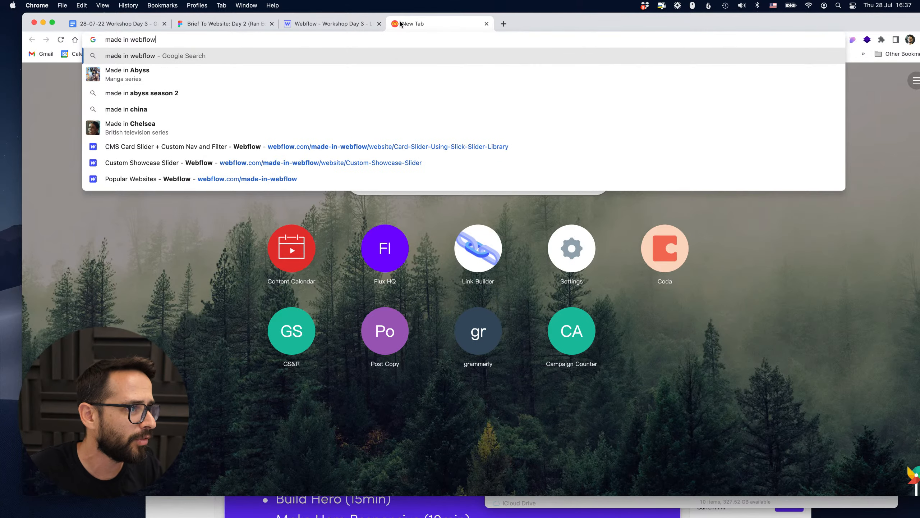
{"action": "key", "text": "Return"}
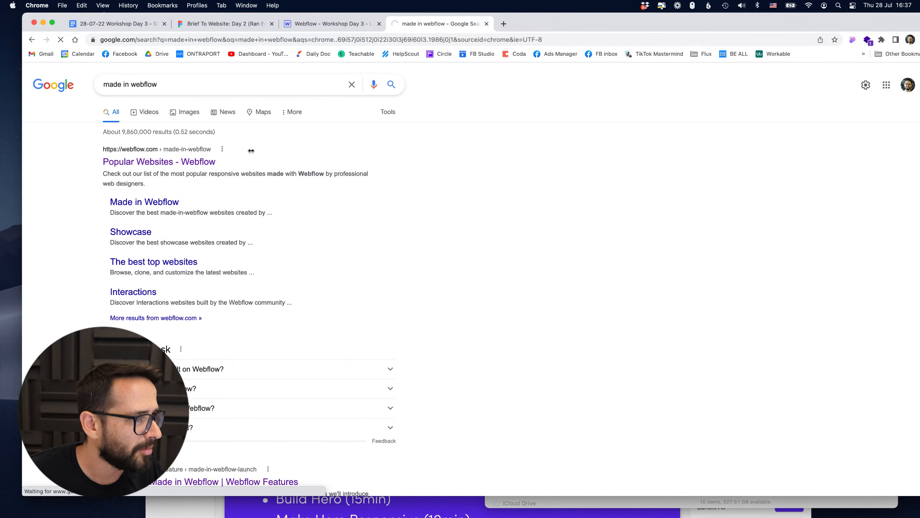
{"action": "left_click", "coordinate": [124, 162]}
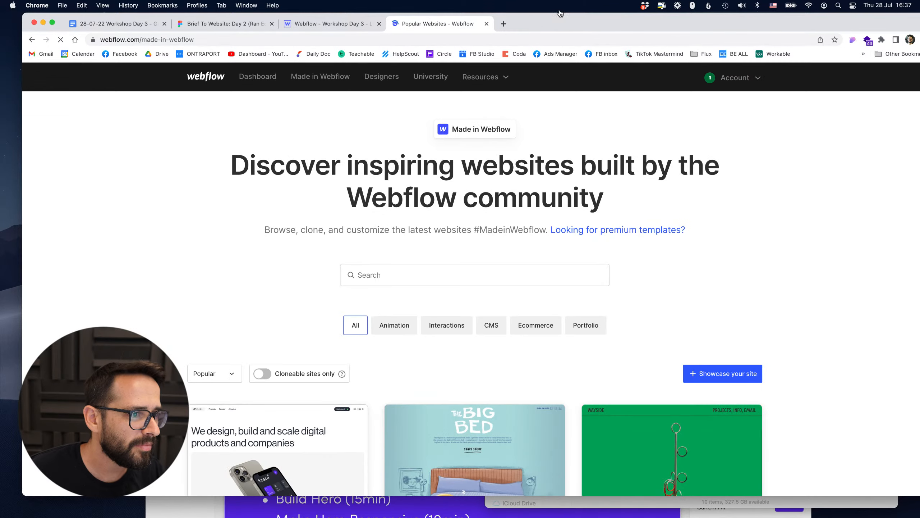
- Search the showcase for "slider" and look through the first page of results for a suitable card slider
{"action": "left_click", "coordinate": [404, 275]}
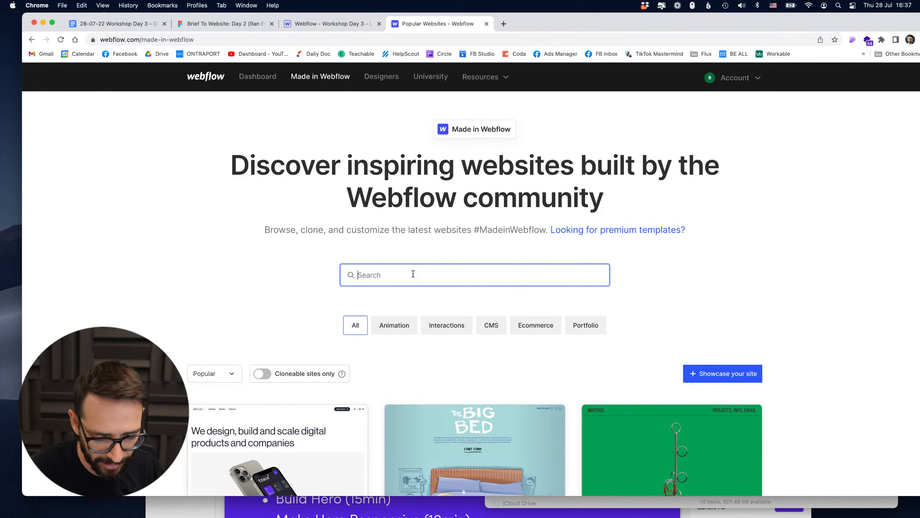
{"action": "type", "text": "slider"}
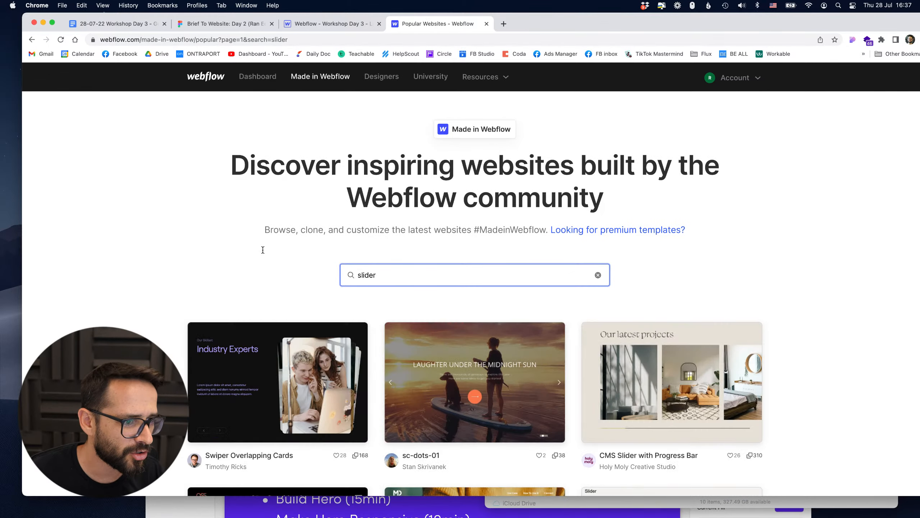
{"action": "scroll", "coordinate": [806, 279], "scroll_direction": "down", "scroll_amount": 3}
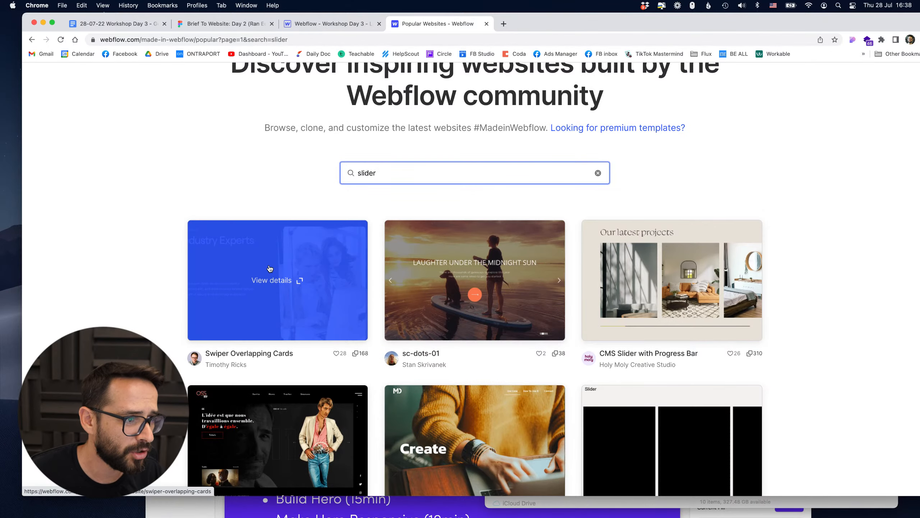
{"action": "scroll", "coordinate": [229, 166], "scroll_direction": "down", "scroll_amount": 3}
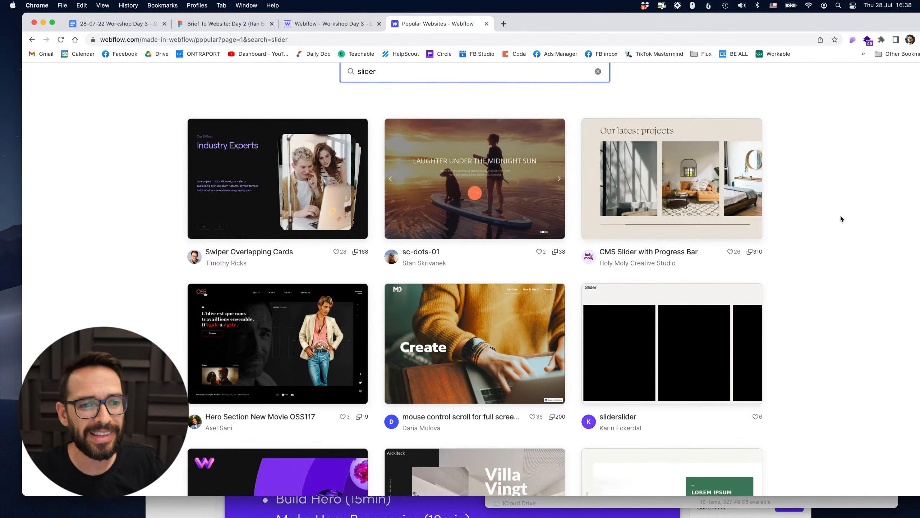
{"action": "scroll", "coordinate": [841, 217], "scroll_direction": "down", "scroll_amount": 1}
{"action": "scroll", "coordinate": [840, 216], "scroll_direction": "down", "scroll_amount": 3}
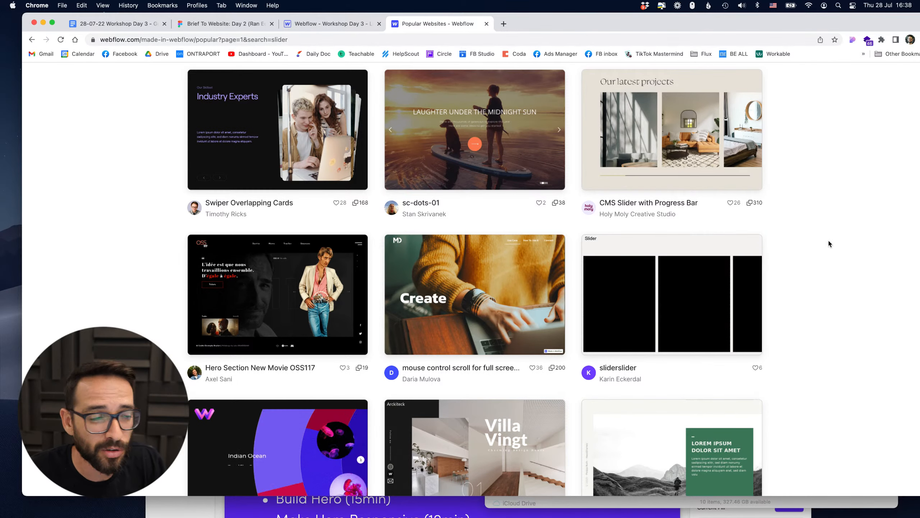
{"action": "scroll", "coordinate": [829, 242], "scroll_direction": "down", "scroll_amount": 3}
{"action": "scroll", "coordinate": [829, 242], "scroll_direction": "down", "scroll_amount": 1}
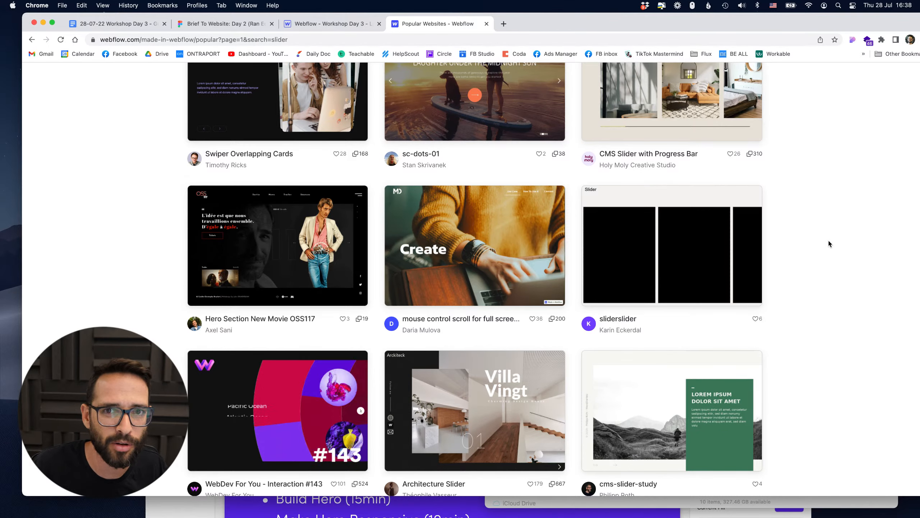
{"action": "scroll", "coordinate": [826, 245], "scroll_direction": "down", "scroll_amount": 1}
{"action": "scroll", "coordinate": [825, 247], "scroll_direction": "down", "scroll_amount": 10}
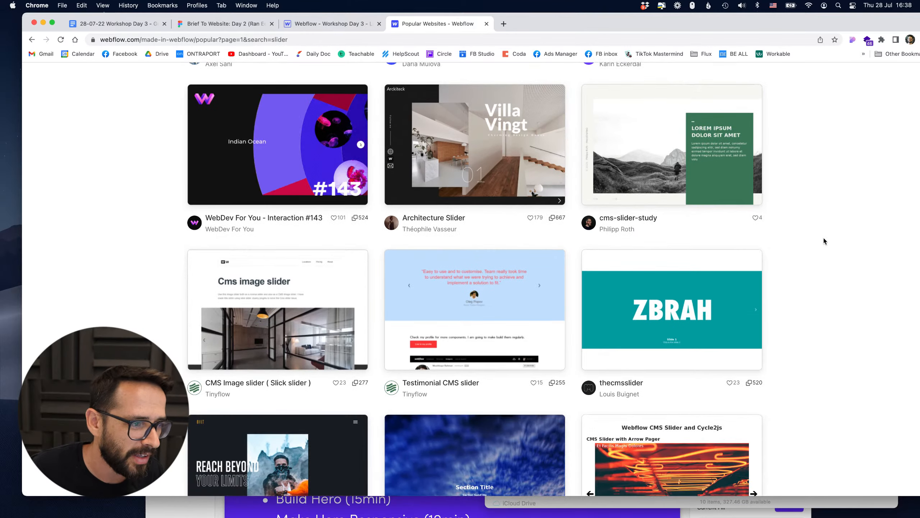
{"action": "scroll", "coordinate": [807, 181], "scroll_direction": "down", "scroll_amount": 5}
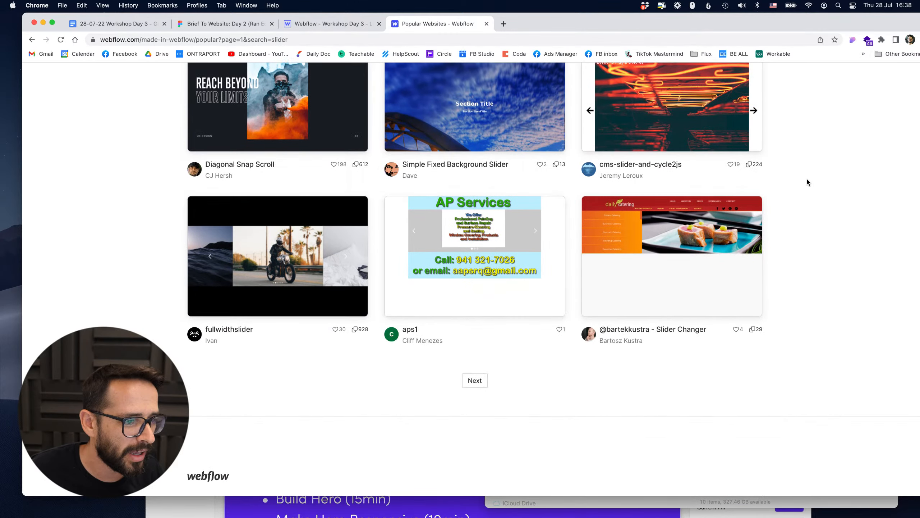
- Browse the second page of slider results and open the CMS Card Slider + Custom Nav and Filter project's details
{"action": "left_click", "coordinate": [485, 369]}
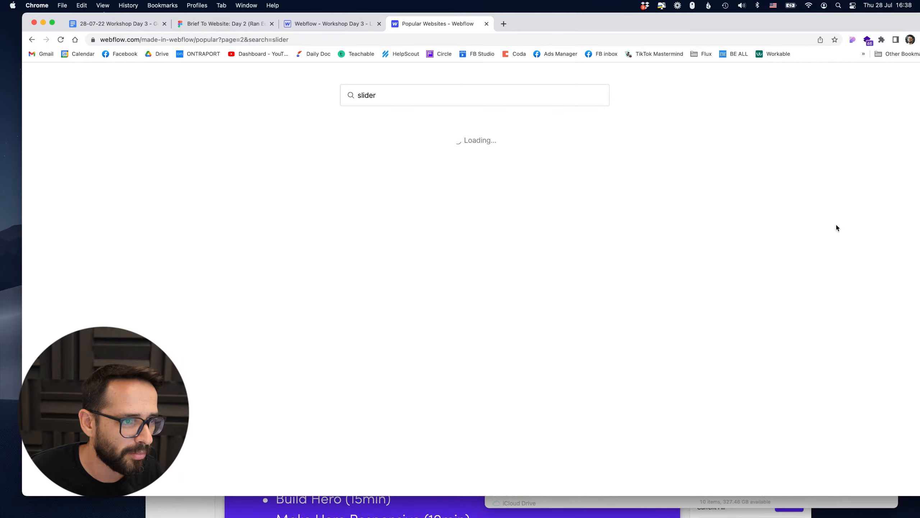
{"action": "scroll", "coordinate": [848, 220], "scroll_direction": "down", "scroll_amount": 8}
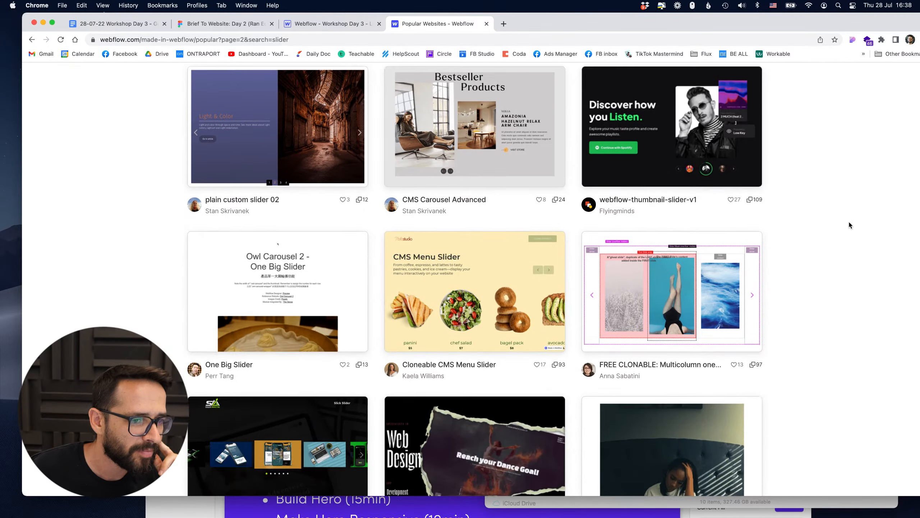
{"action": "scroll", "coordinate": [849, 220], "scroll_direction": "down", "scroll_amount": 6}
{"action": "scroll", "coordinate": [848, 220], "scroll_direction": "up", "scroll_amount": 4}
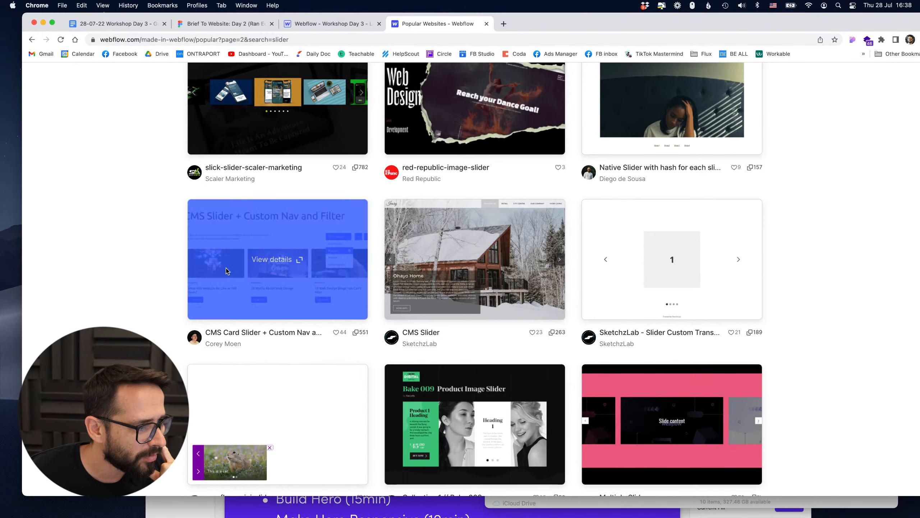
{"action": "left_click", "coordinate": [243, 286]}
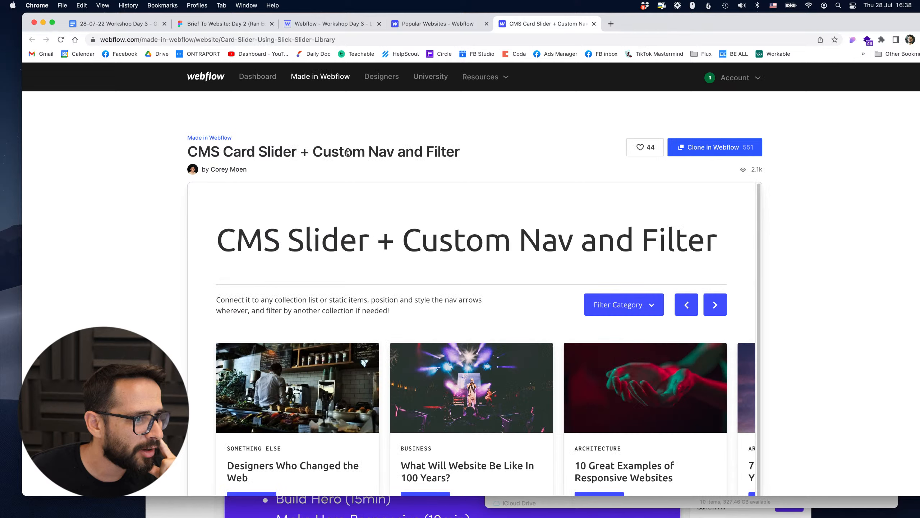
- Try out the card slider's next arrow in its live preview
{"action": "scroll", "coordinate": [816, 217], "scroll_direction": "down", "scroll_amount": 2}
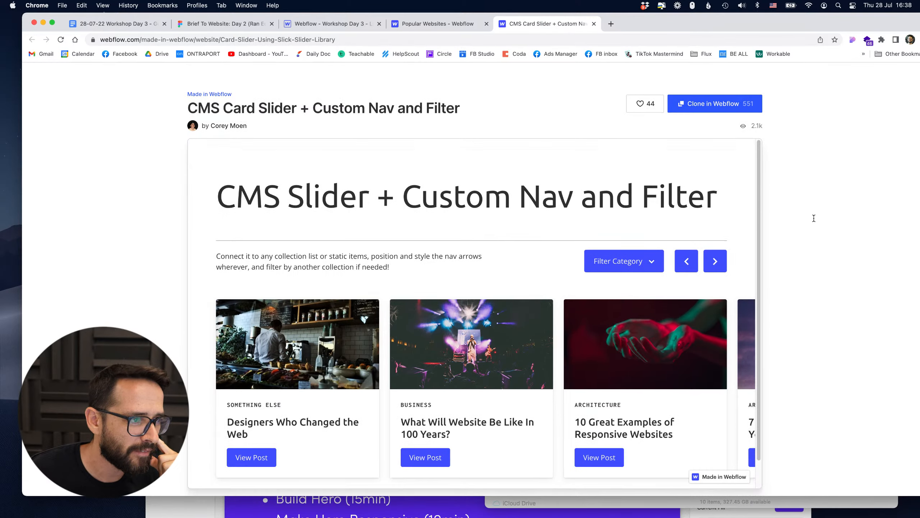
{"action": "left_click", "coordinate": [716, 261]}
{"action": "scroll", "coordinate": [777, 245], "scroll_direction": "down", "scroll_amount": 3}
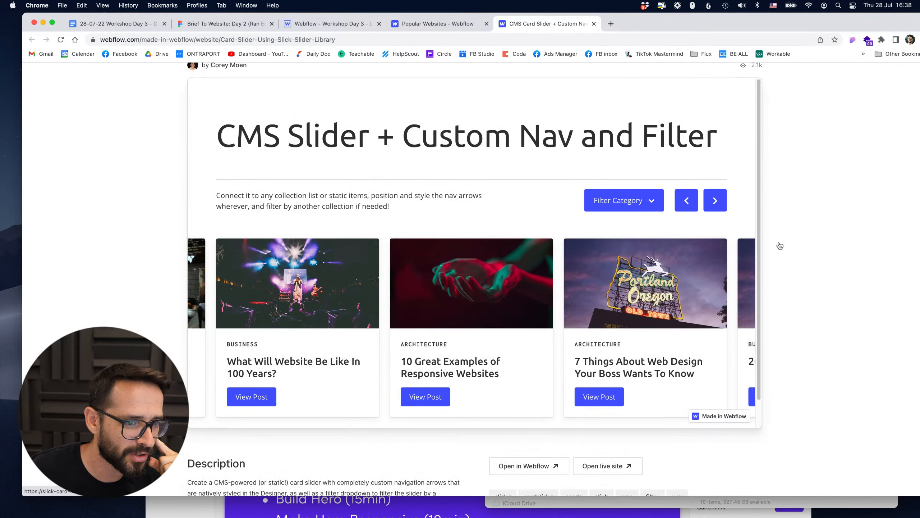
{"action": "left_click", "coordinate": [713, 155]}
{"action": "left_click", "coordinate": [713, 155]}
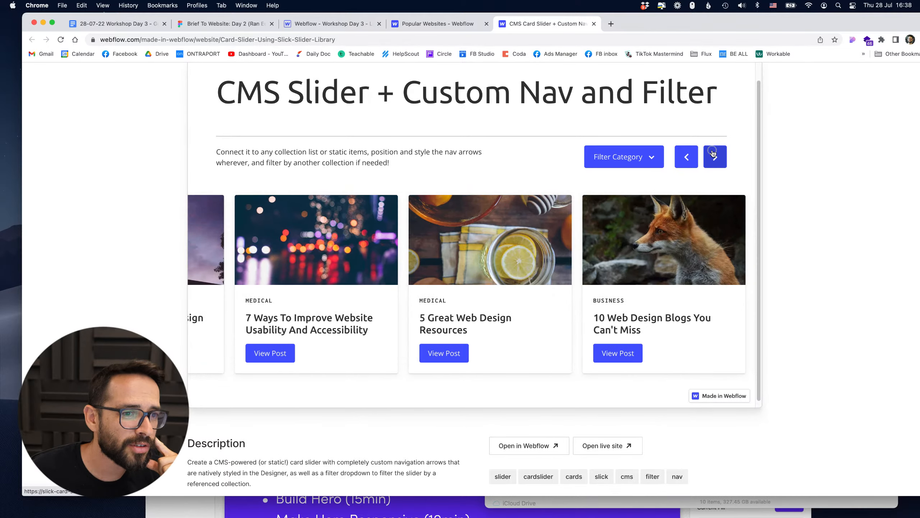
- Test the slider preview's category filter with the Business and Architecture categories
{"action": "scroll", "coordinate": [705, 246], "scroll_direction": "up", "scroll_amount": 2}
{"action": "left_click", "coordinate": [624, 194]}
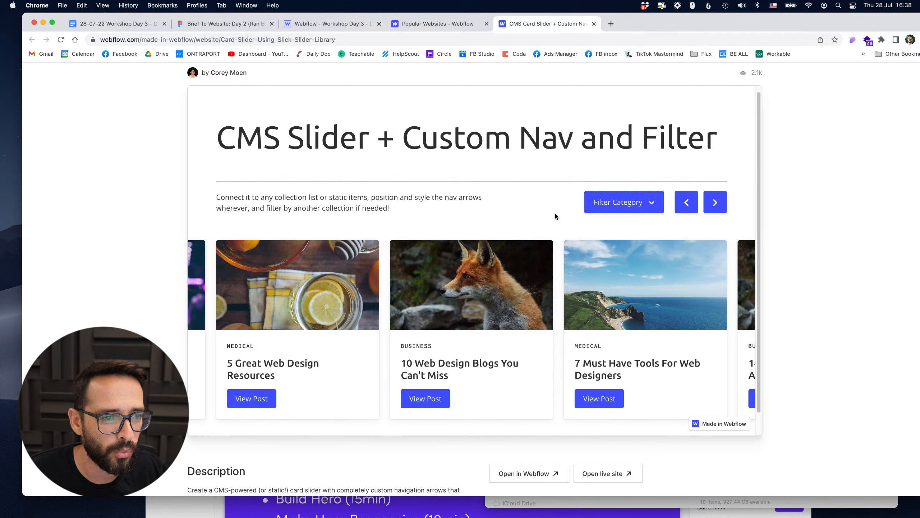
{"action": "left_click", "coordinate": [618, 205]}
{"action": "left_click", "coordinate": [602, 251]}
{"action": "left_click", "coordinate": [606, 200]}
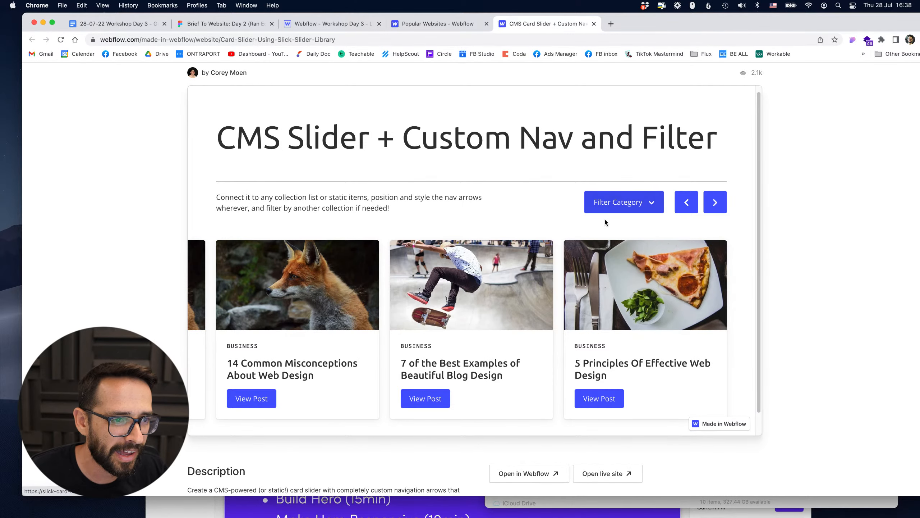
{"action": "left_click", "coordinate": [604, 203]}
{"action": "left_click", "coordinate": [602, 223]}
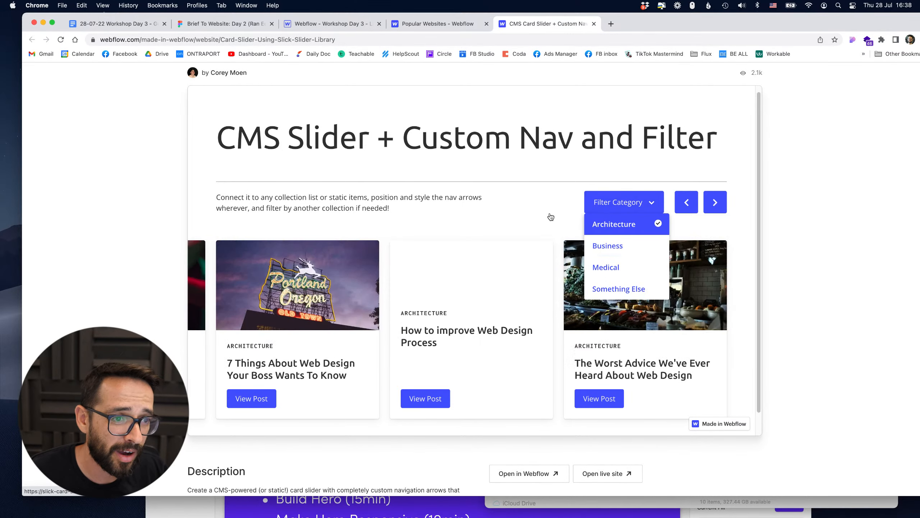
- Compare the slider with the Featured Locations design in Figma, and clone the CMS card slider into a Webflow project
{"action": "left_click", "coordinate": [224, 24]}
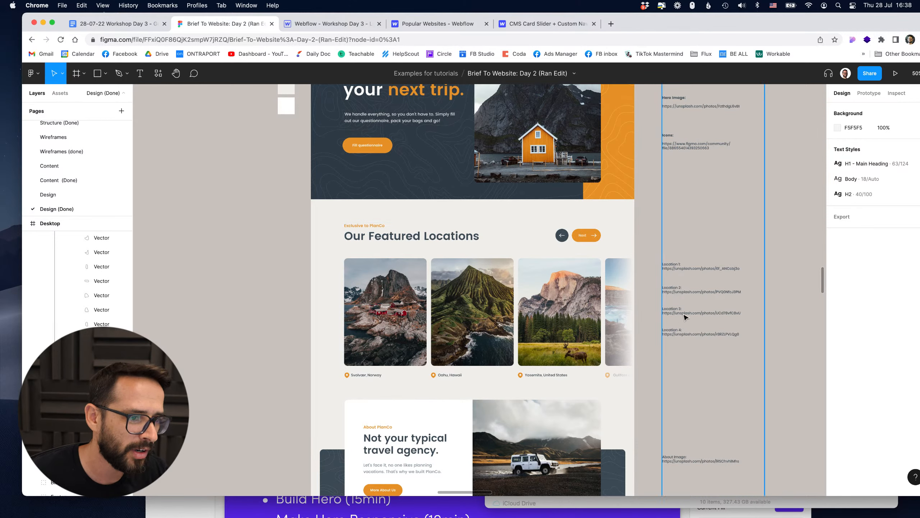
{"action": "left_click", "coordinate": [522, 24]}
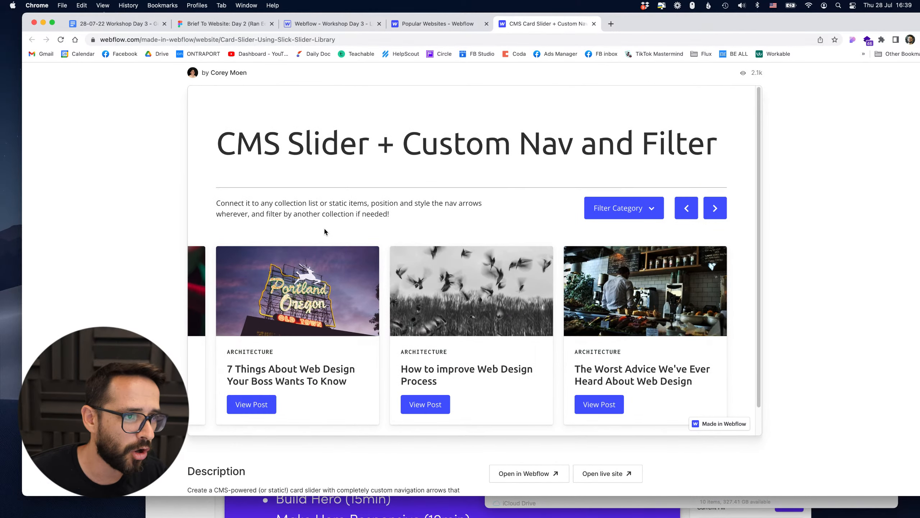
{"action": "scroll", "coordinate": [324, 231], "scroll_direction": "up", "scroll_amount": 3}
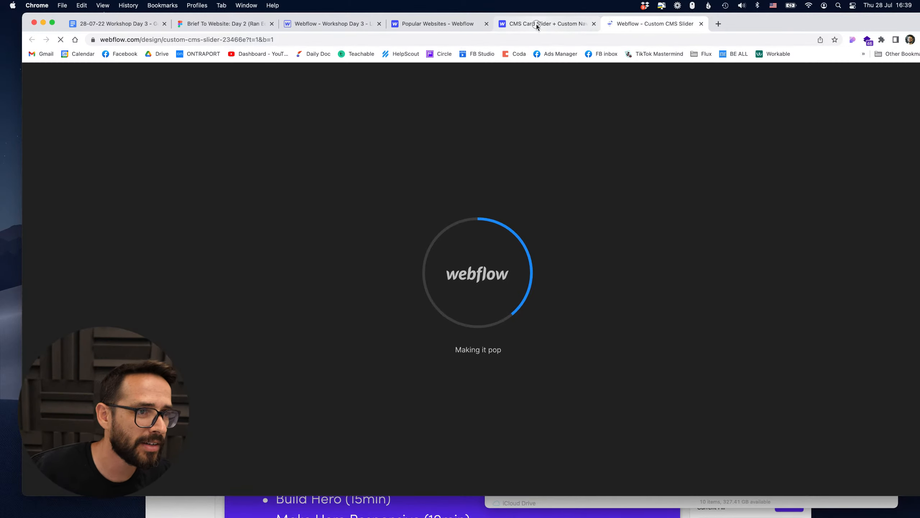
{"action": "left_click", "coordinate": [538, 25]}
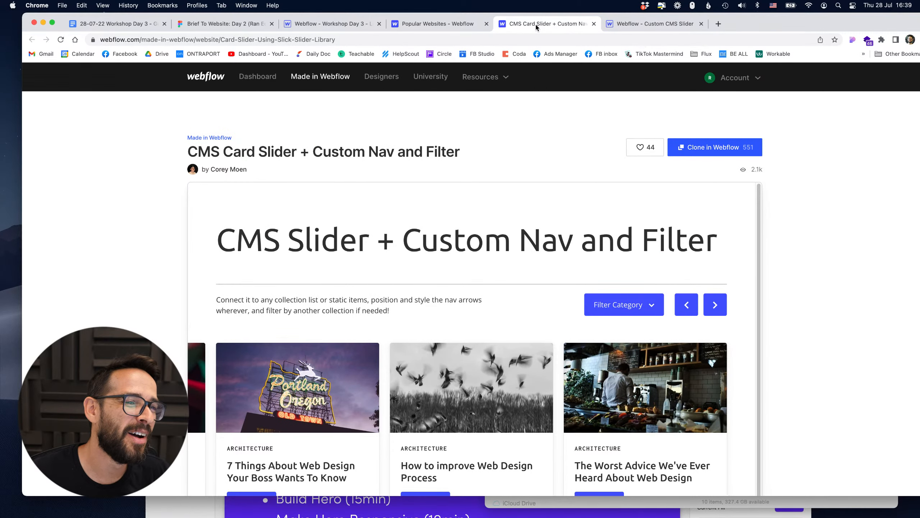
{"action": "key", "text": "super+w"}
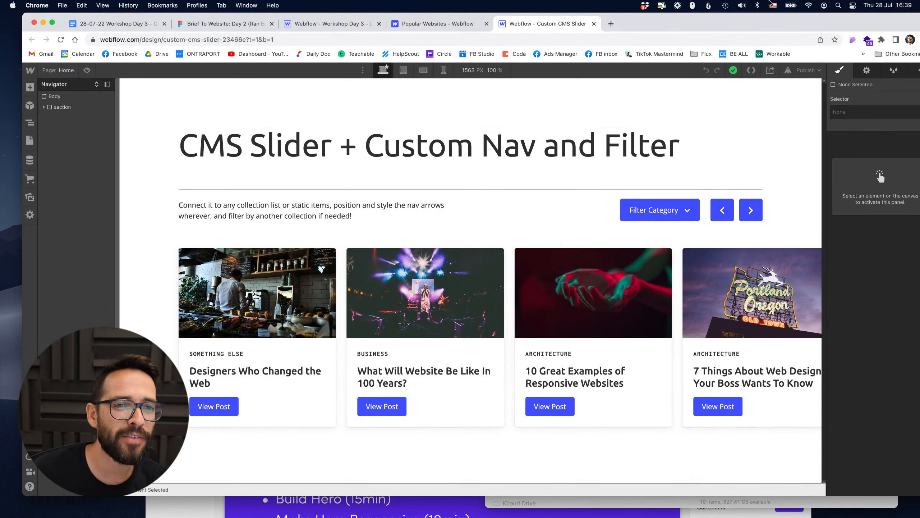
- Reposition and resize the browser window so the cloned project's whole Designer, including the style settings, fits on screen
{"action": "left_click_drag", "start_coordinate": [763, 23], "coordinate": [740, 22]}
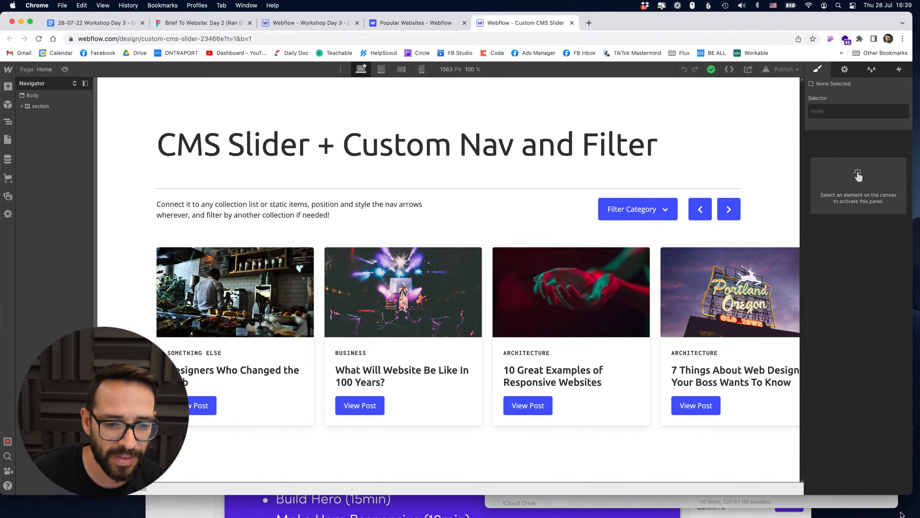
{"action": "left_click_drag", "start_coordinate": [910, 493], "coordinate": [878, 502]}
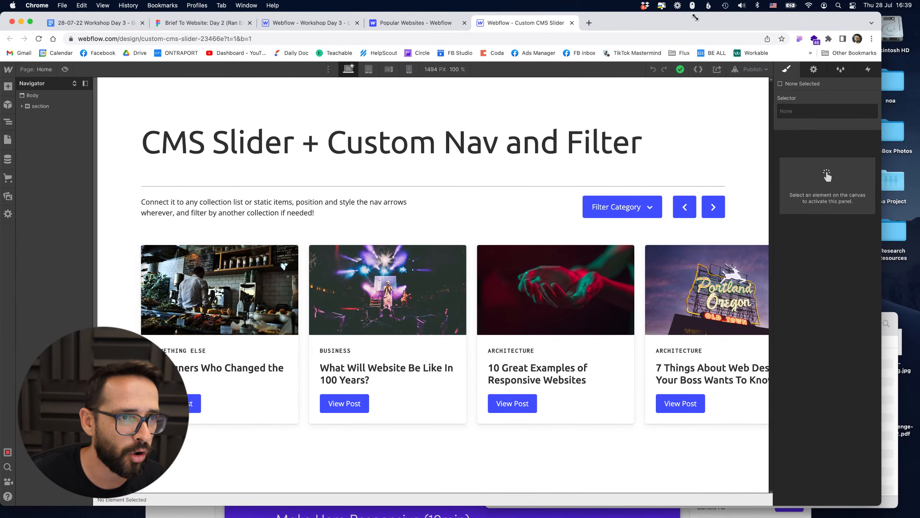
{"action": "left_click_drag", "start_coordinate": [686, 23], "coordinate": [706, 22]}
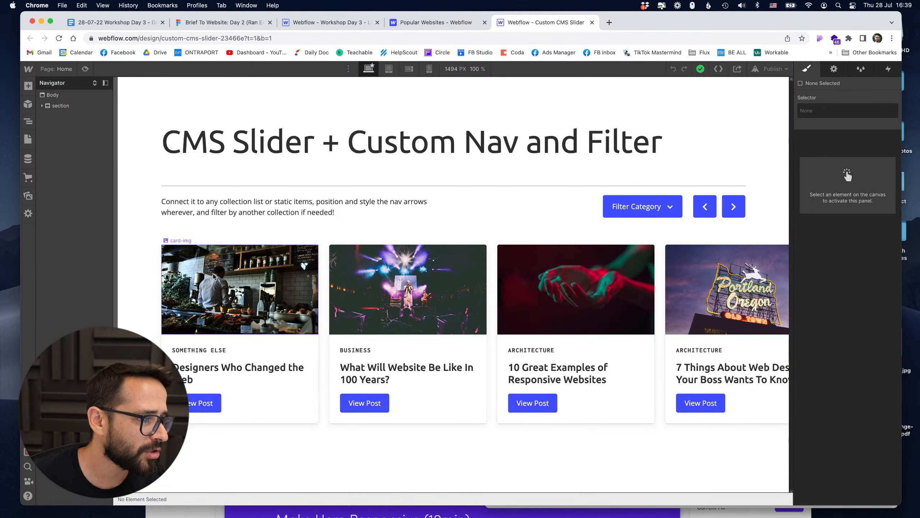
- Look over the cloned project's CMS collections and bring up the custom code in the Home page's settings
{"action": "left_click", "coordinate": [28, 159]}
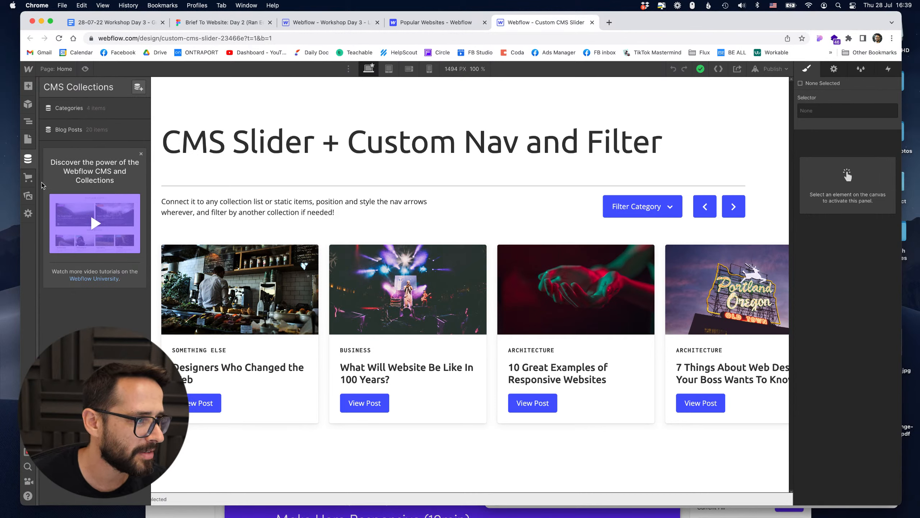
{"action": "left_click", "coordinate": [29, 162]}
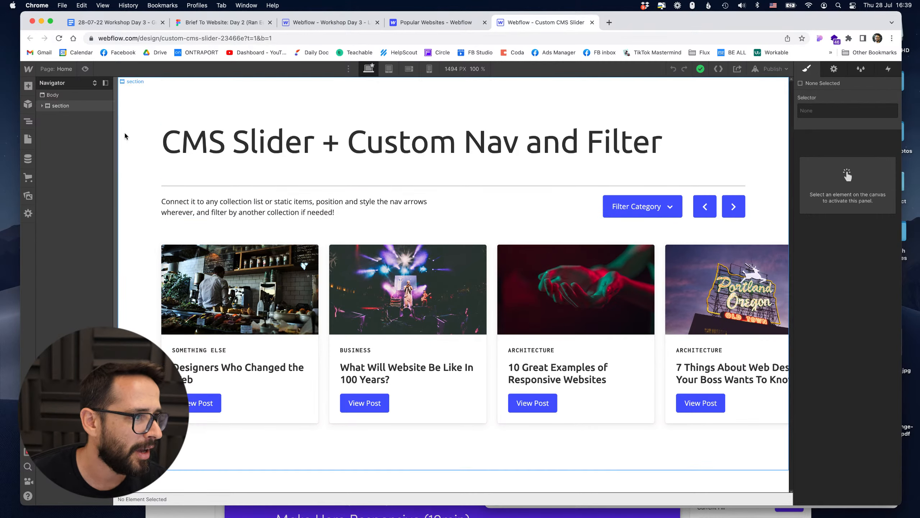
{"action": "left_click", "coordinate": [28, 139]}
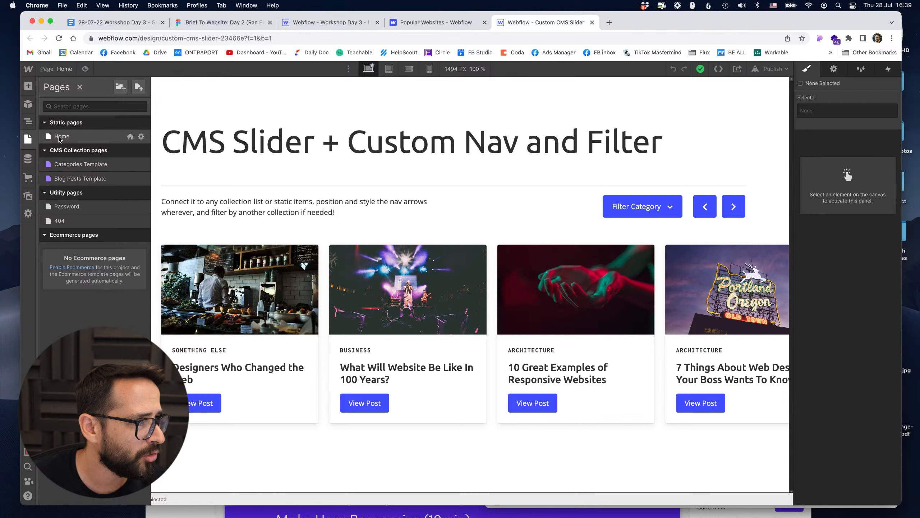
{"action": "left_click", "coordinate": [142, 137]}
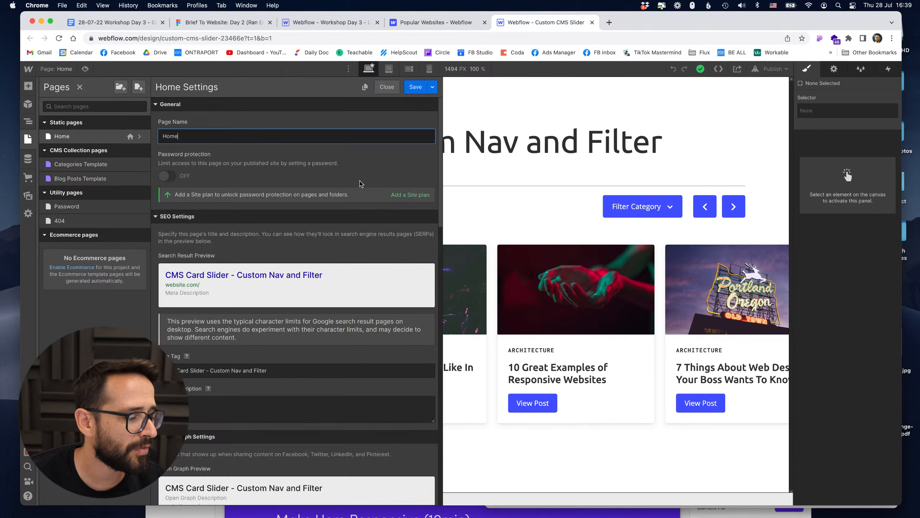
{"action": "scroll", "coordinate": [362, 181], "scroll_direction": "down", "scroll_amount": 5}
{"action": "scroll", "coordinate": [366, 191], "scroll_direction": "down", "scroll_amount": 10}
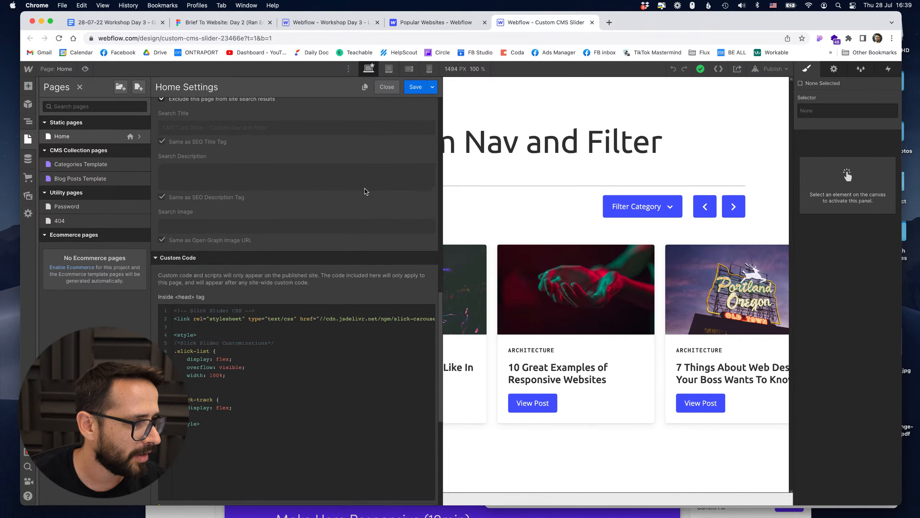
- Examine the Slick Slider CSS and its customizations in the Home page's head code
{"action": "left_click", "coordinate": [256, 208]}
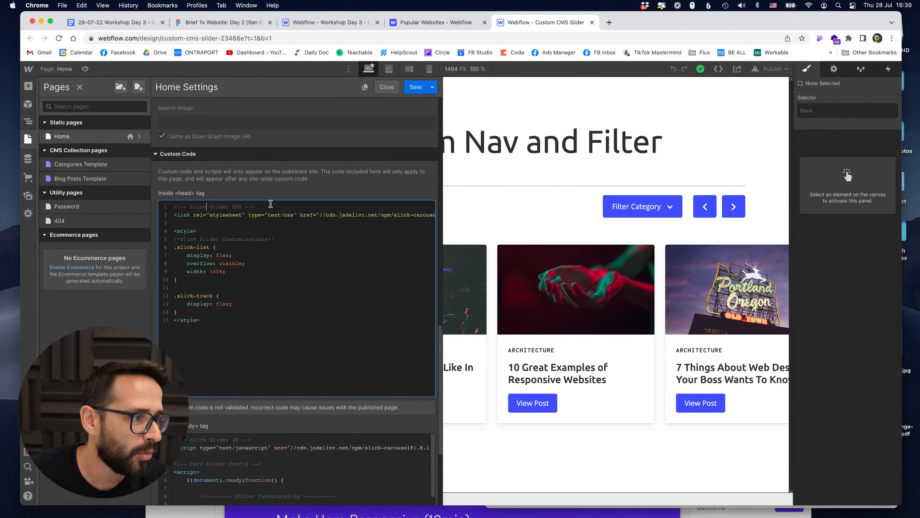
{"action": "left_click_drag", "start_coordinate": [272, 207], "coordinate": [206, 207]}
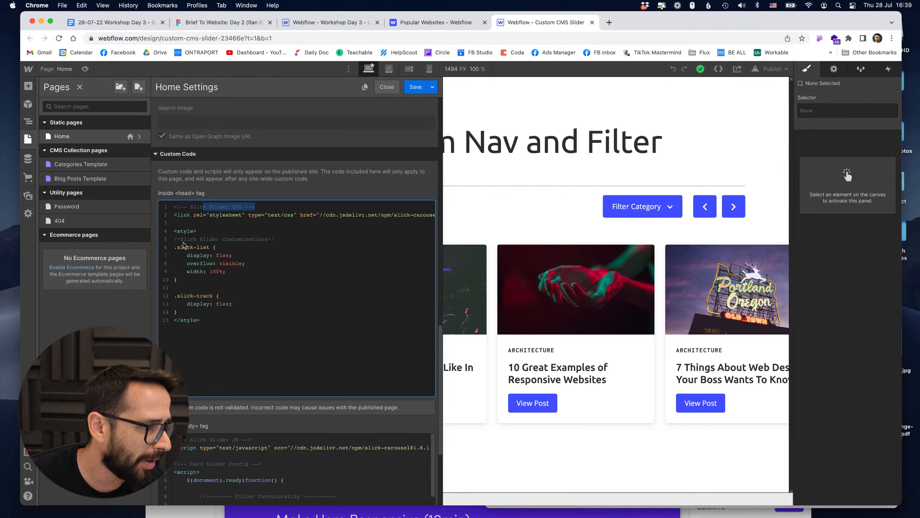
{"action": "left_click_drag", "start_coordinate": [178, 240], "coordinate": [281, 241]}
{"action": "left_click", "coordinate": [273, 242]}
{"action": "scroll", "coordinate": [237, 288], "scroll_direction": "down", "scroll_amount": 5}
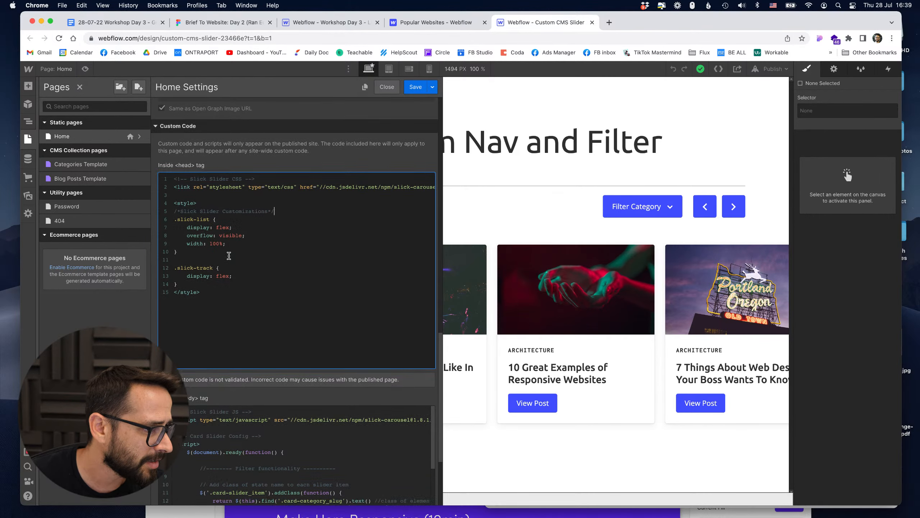
- Read through the Slick Slider script in the Home page's before-body code, from the filter functionality to the custom nav
{"action": "scroll", "coordinate": [192, 225], "scroll_direction": "up", "scroll_amount": 4}
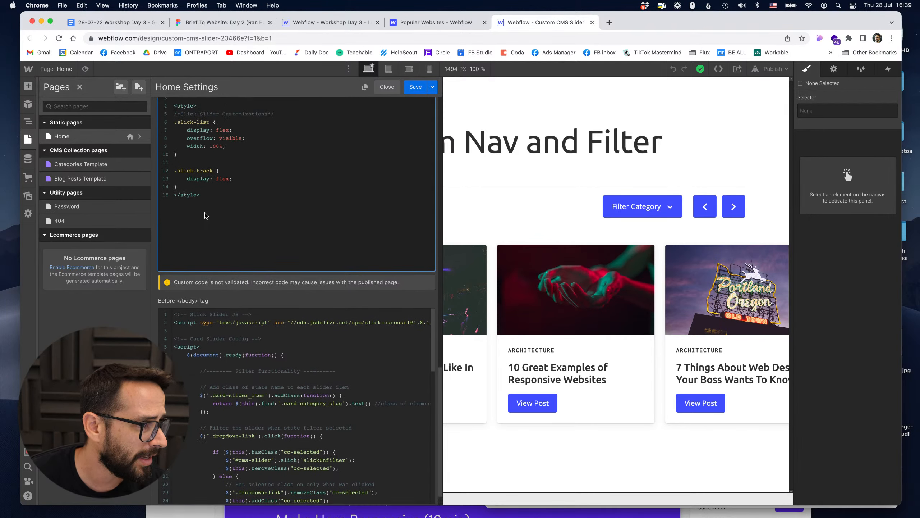
{"action": "scroll", "coordinate": [179, 302], "scroll_direction": "down", "scroll_amount": 4}
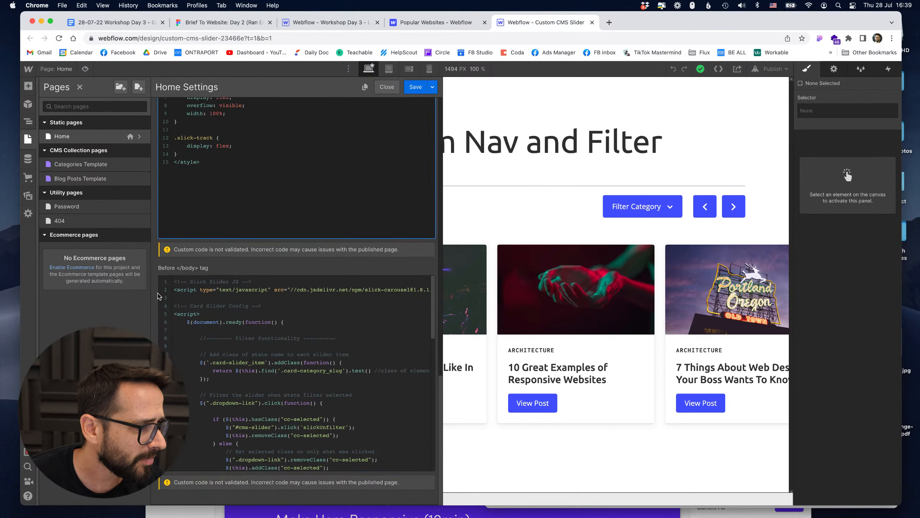
{"action": "scroll", "coordinate": [227, 303], "scroll_direction": "up", "scroll_amount": 1}
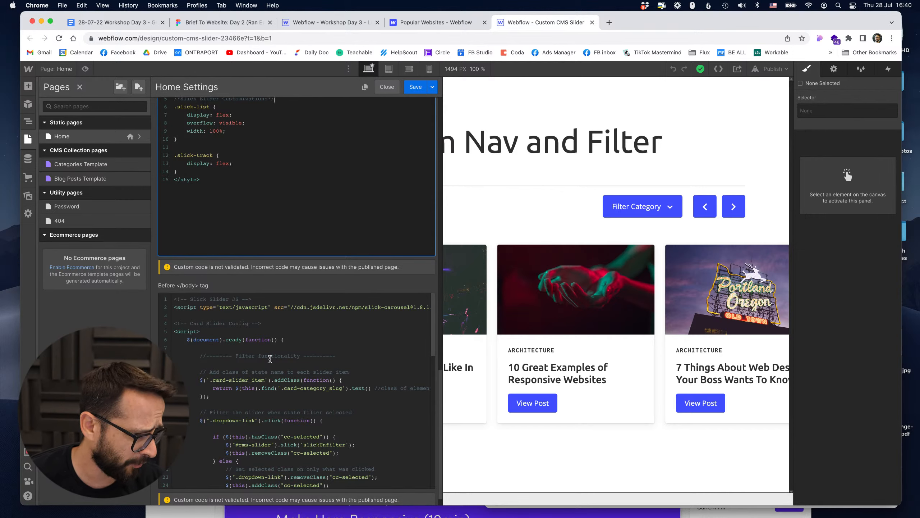
{"action": "scroll", "coordinate": [270, 359], "scroll_direction": "down", "scroll_amount": 6}
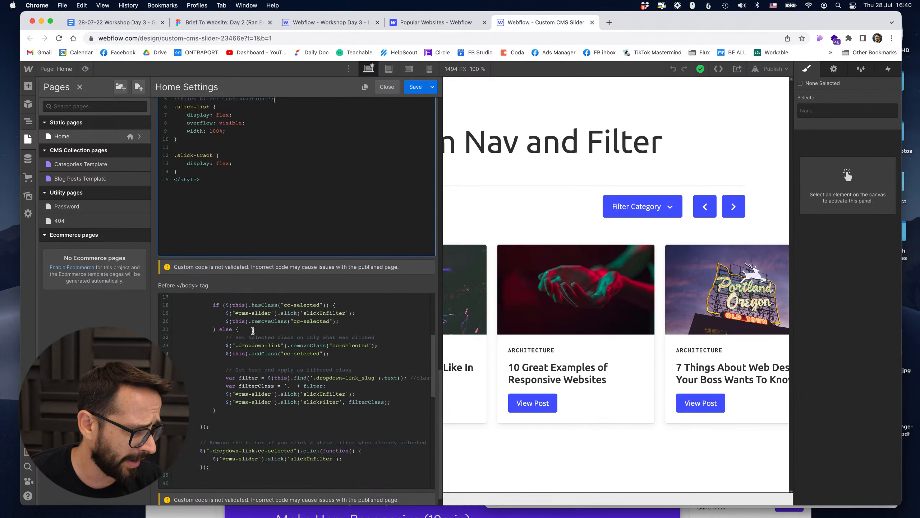
{"action": "scroll", "coordinate": [253, 331], "scroll_direction": "down", "scroll_amount": 3}
{"action": "scroll", "coordinate": [233, 374], "scroll_direction": "up", "scroll_amount": 9}
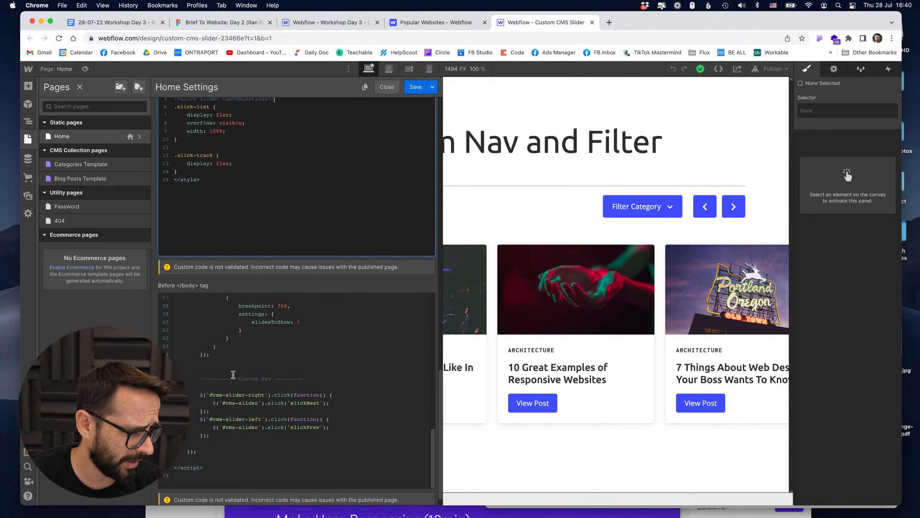
{"action": "scroll", "coordinate": [179, 331], "scroll_direction": "up", "scroll_amount": 1}
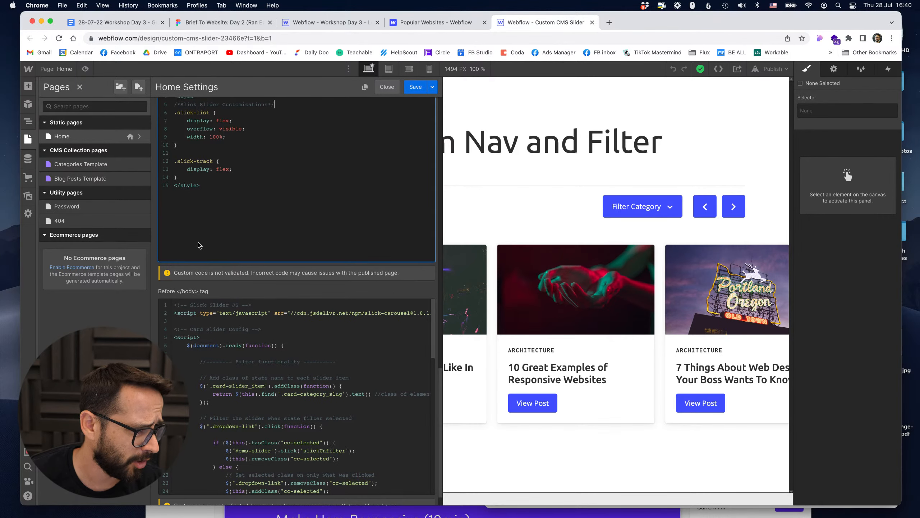
{"action": "scroll", "coordinate": [285, 224], "scroll_direction": "up", "scroll_amount": 8}
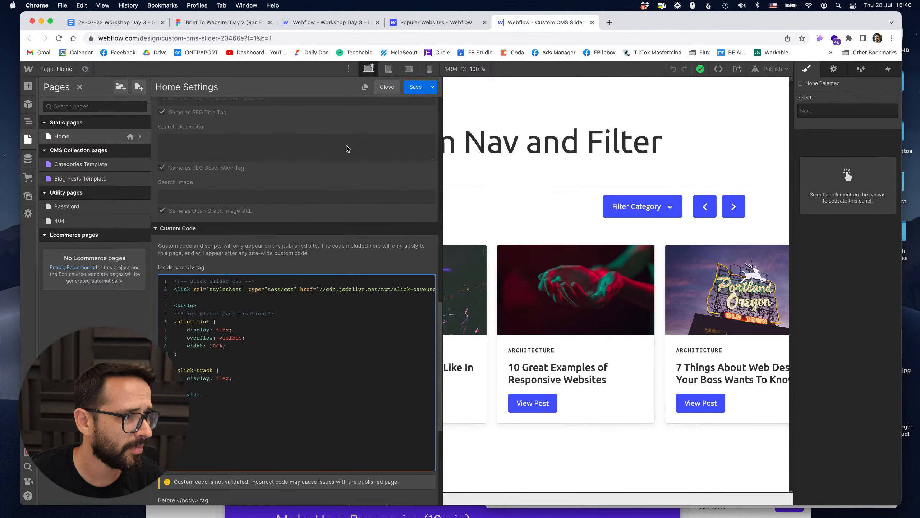
- Leave the page settings and inspect the Filter Category dropdown button's styles and element settings
{"action": "left_click", "coordinate": [543, 188]}
{"action": "left_click", "coordinate": [443, 234]}
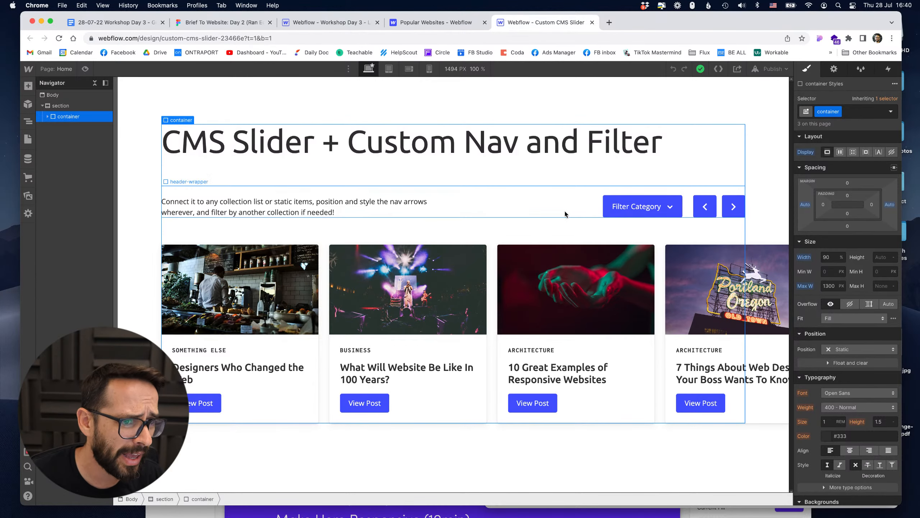
{"action": "left_click", "coordinate": [634, 208]}
{"action": "left_click", "coordinate": [634, 207]}
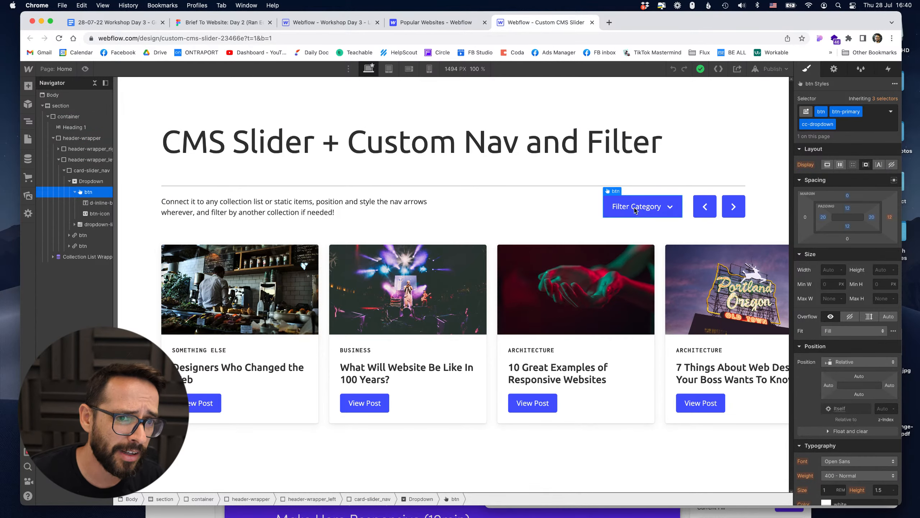
{"action": "left_click", "coordinate": [834, 70]}
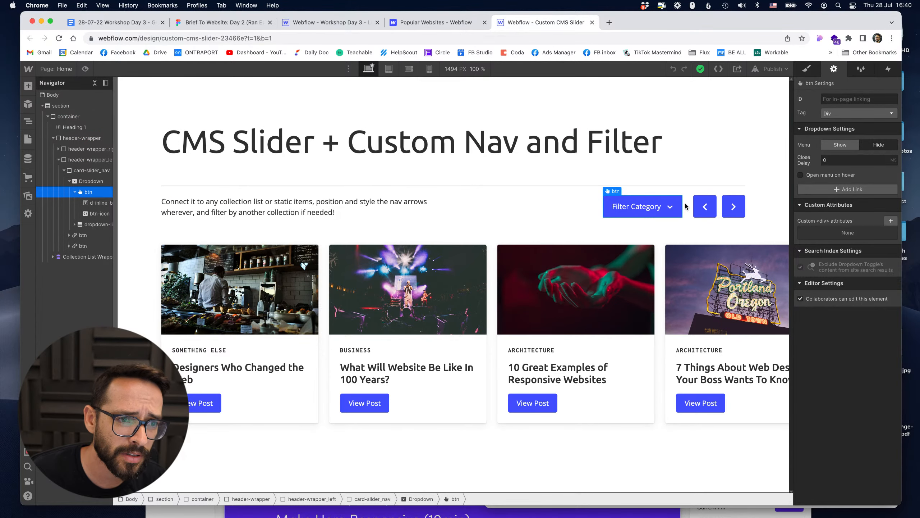
{"action": "left_click", "coordinate": [811, 69]}
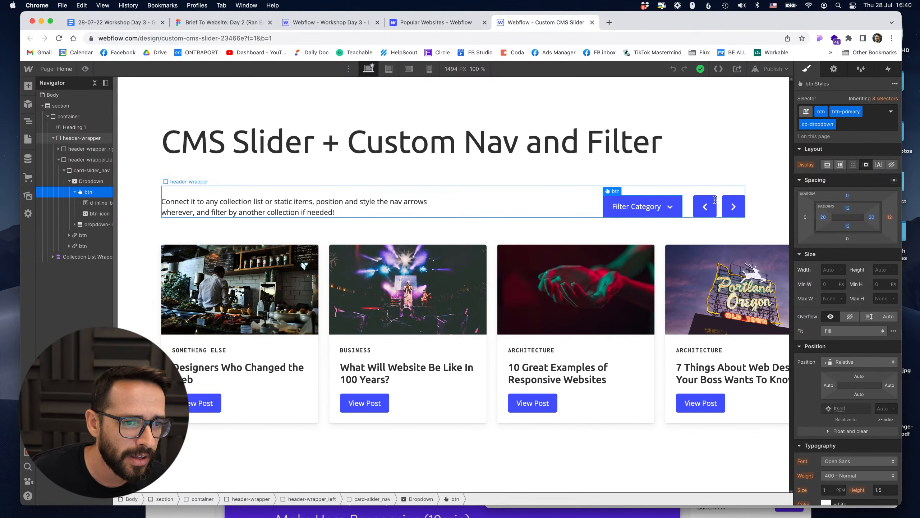
- Compare the element IDs assigned to the slider's previous and next arrow buttons
{"action": "left_click", "coordinate": [704, 207]}
{"action": "left_click", "coordinate": [833, 69]}
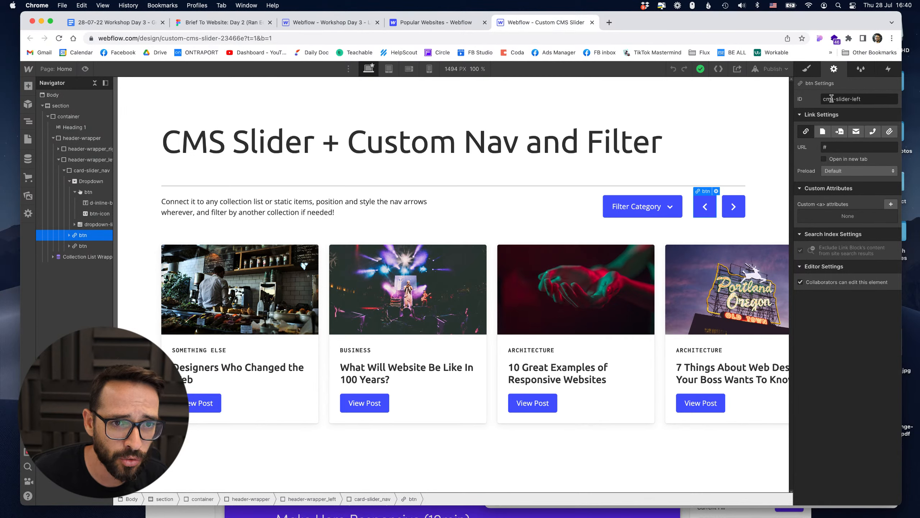
{"action": "left_click", "coordinate": [732, 205]}
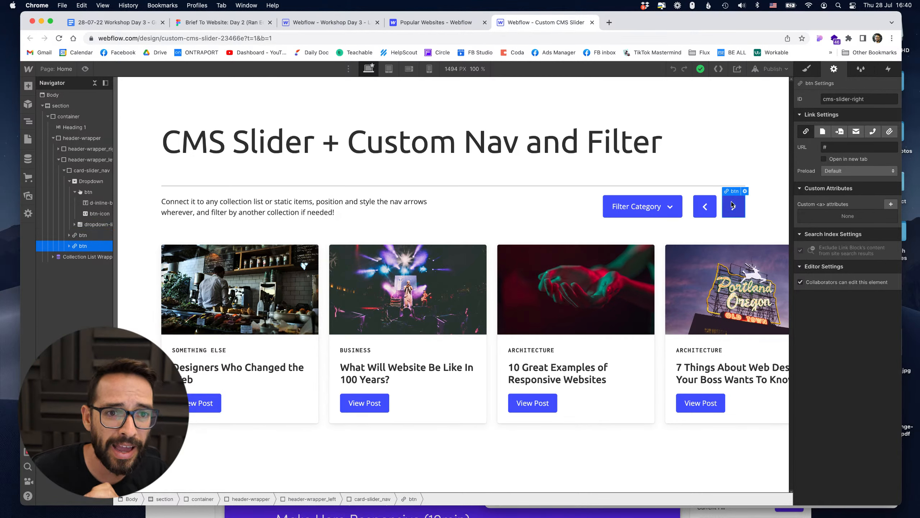
{"action": "left_click", "coordinate": [705, 207]}
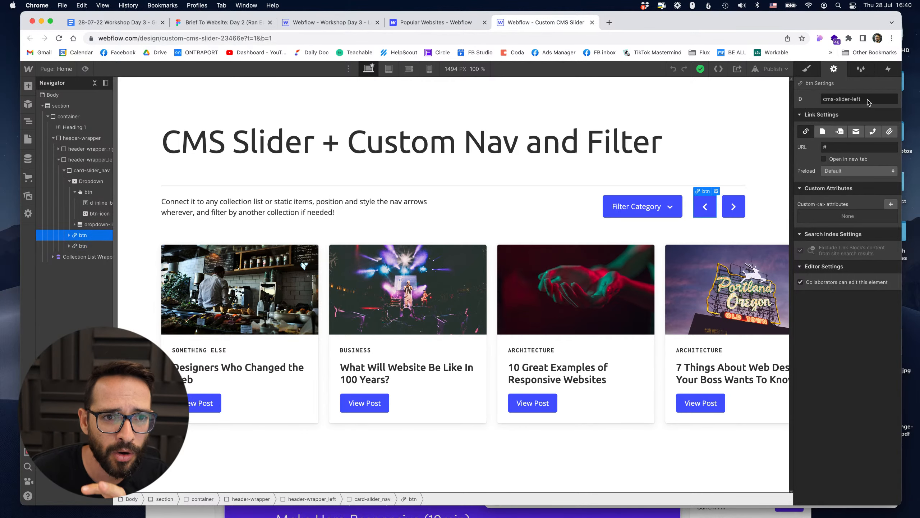
{"action": "left_click", "coordinate": [741, 211]}
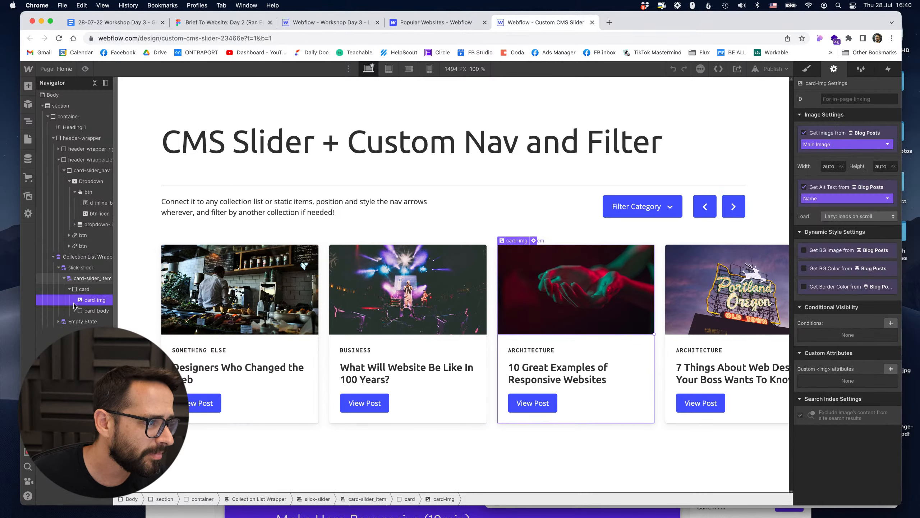
- Inspect the card-slider_item's collection settings and styles, and return to the Home page settings
{"action": "left_click", "coordinate": [81, 278]}
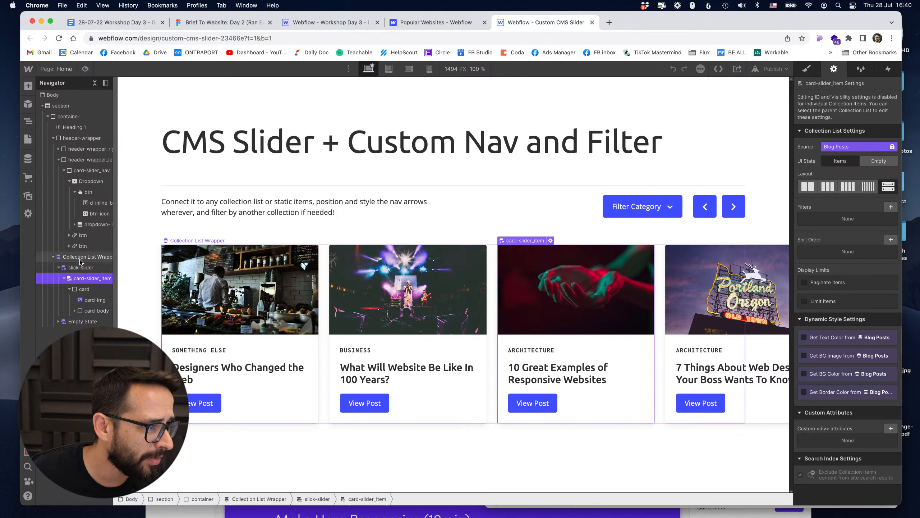
{"action": "left_click", "coordinate": [807, 69]}
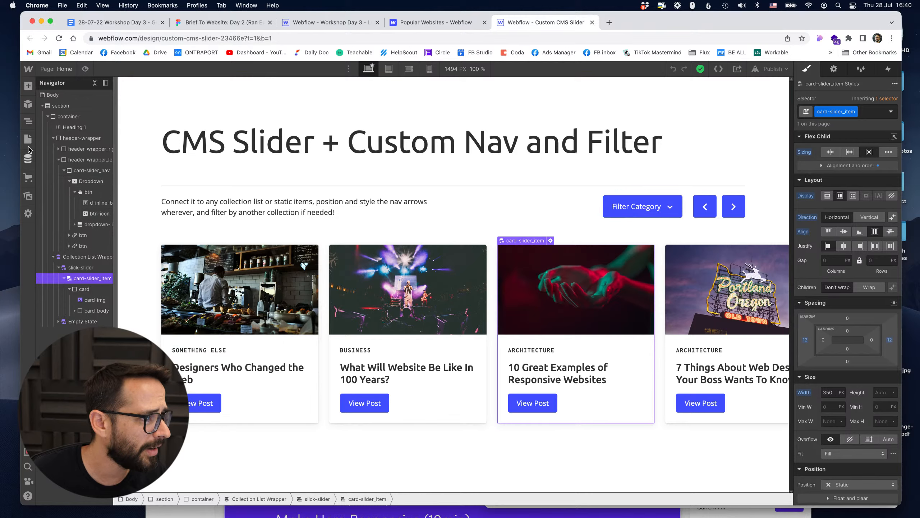
{"action": "left_click", "coordinate": [29, 139]}
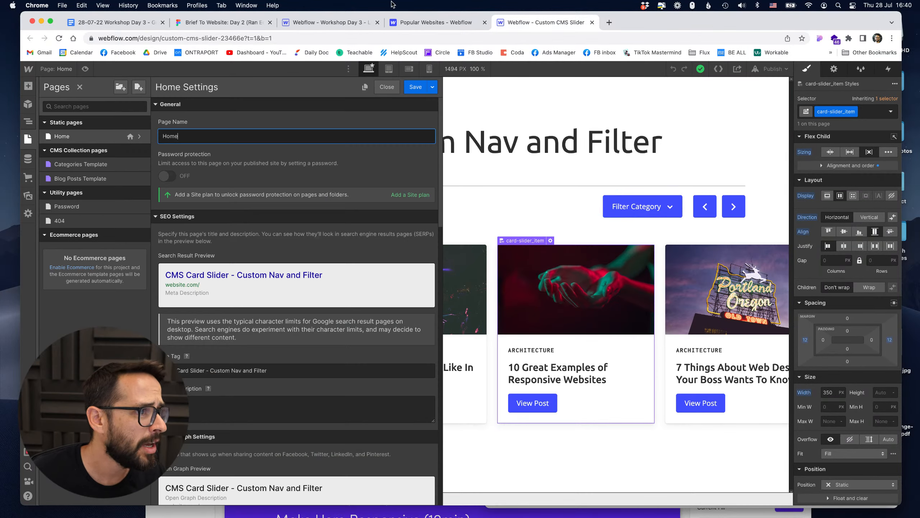
- Switch to the Workshop Day 3 project and add a new Section below the hero section
{"action": "left_click", "coordinate": [360, 24]}
{"action": "key", "text": "z"}
{"action": "left_click", "coordinate": [351, 207]}
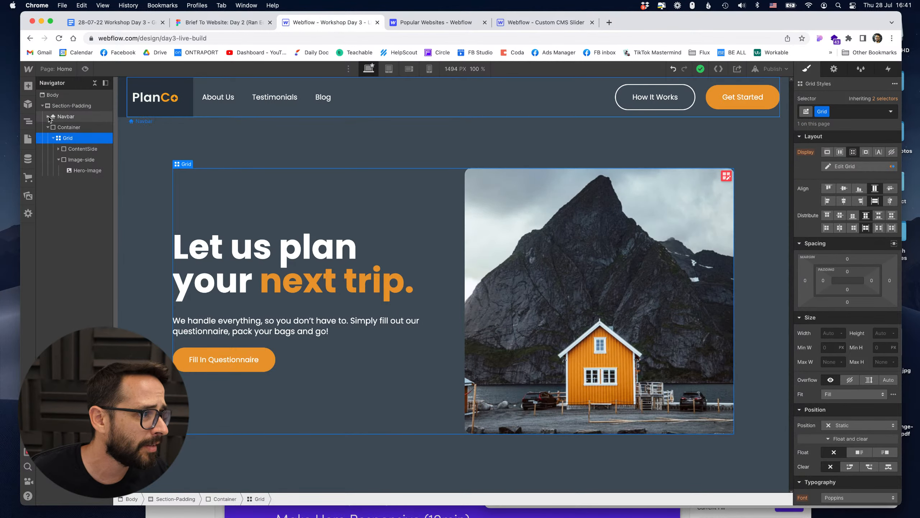
{"action": "left_click", "coordinate": [28, 87]}
{"action": "left_click_drag", "start_coordinate": [60, 155], "coordinate": [66, 119]}
{"action": "left_click", "coordinate": [28, 86]}
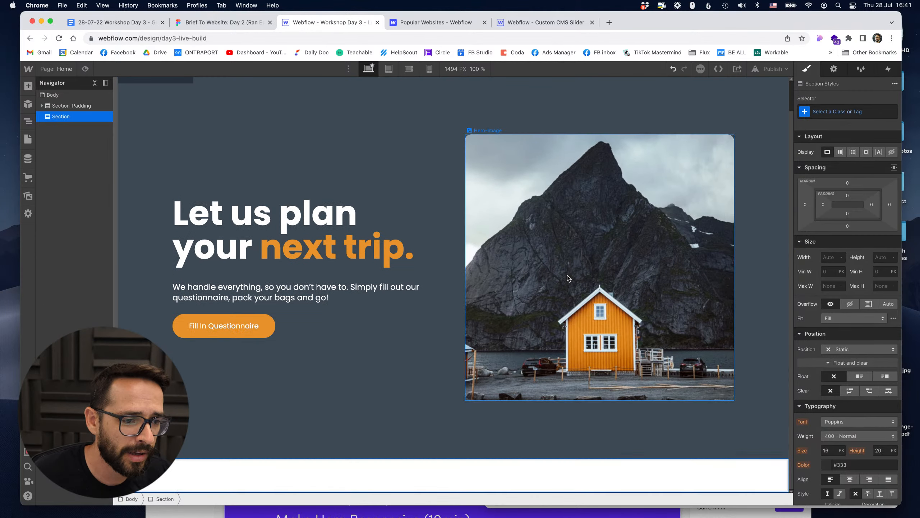
- Apply the existing Section-Padding class to the new section
{"action": "left_click", "coordinate": [845, 112]}
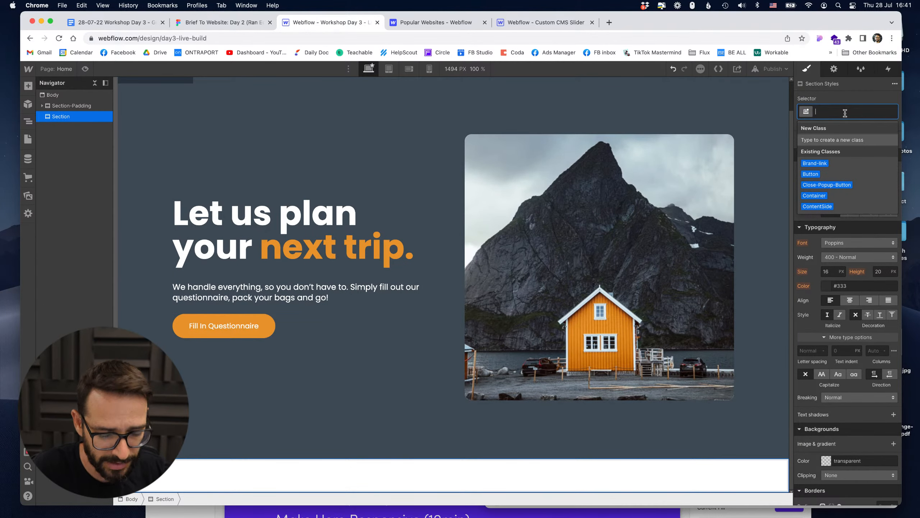
{"action": "type", "text": "sec"}
{"action": "key", "text": "Down"}
{"action": "key", "text": "Return"}
{"action": "scroll", "coordinate": [836, 175], "scroll_direction": "down", "scroll_amount": 2}
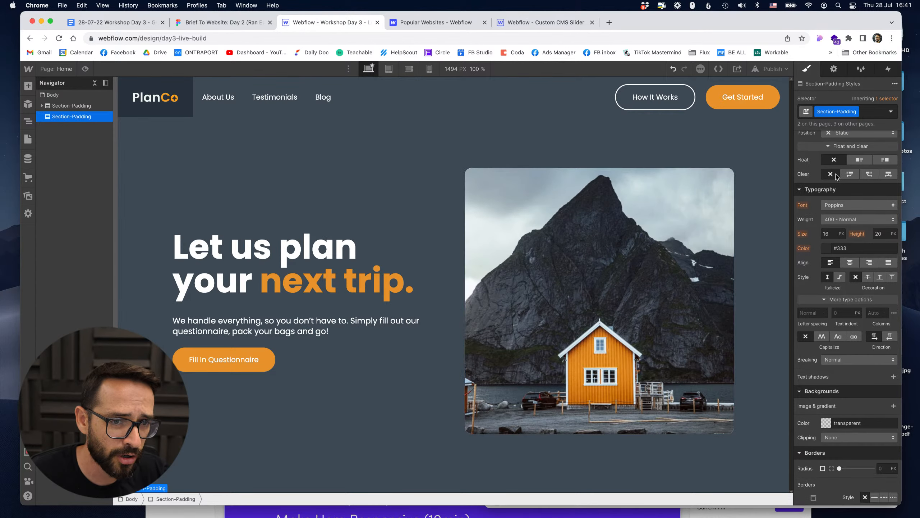
- Check the Featured Locations background in Figma and add a white-section combo class to the new section in Webflow
{"action": "left_click", "coordinate": [223, 22]}
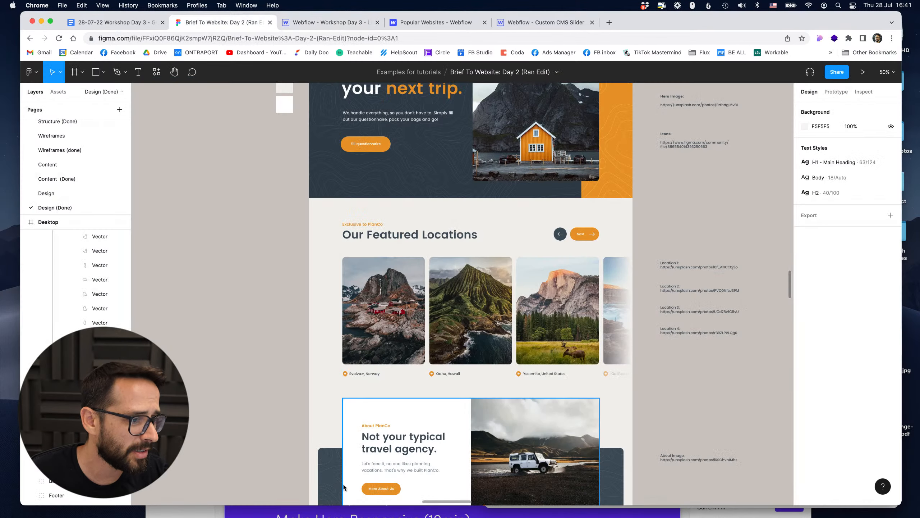
{"action": "left_click", "coordinate": [343, 23]}
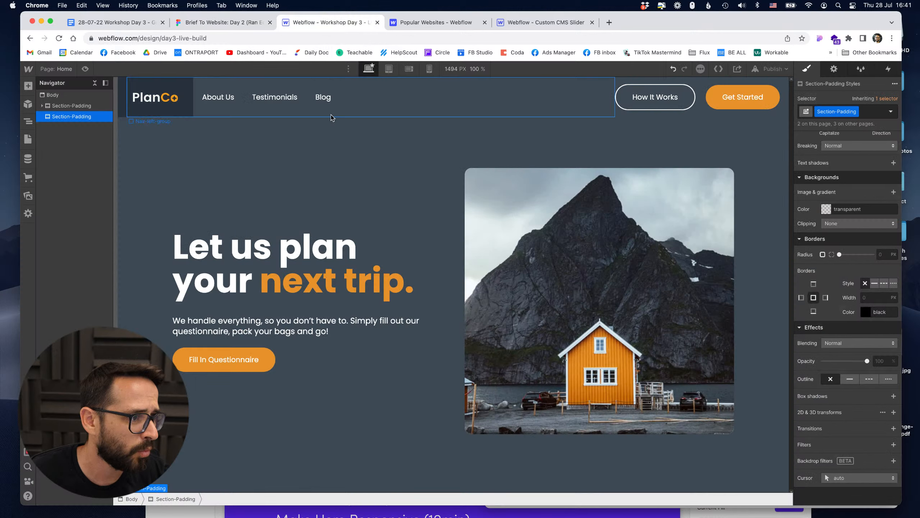
{"action": "left_click", "coordinate": [870, 113]}
{"action": "type", "text": "white"}
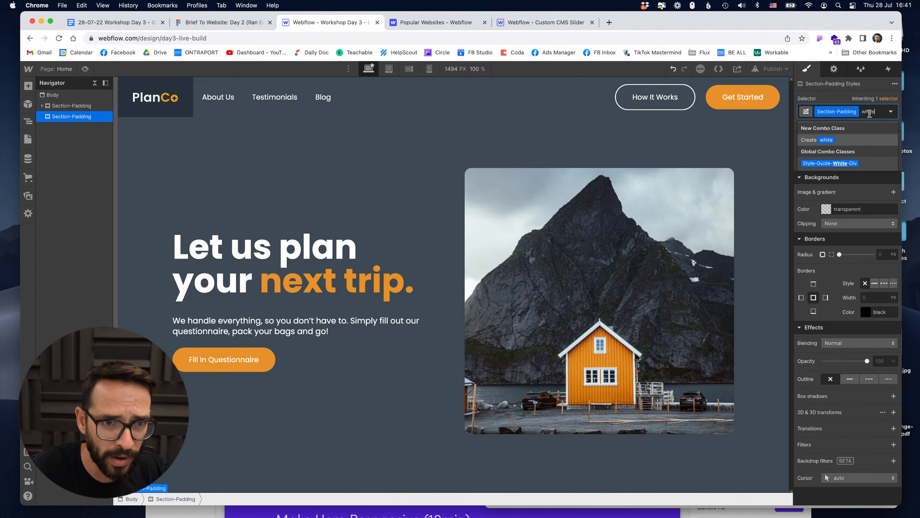
{"action": "type", "text": "-section"}
{"action": "key", "text": "Return"}
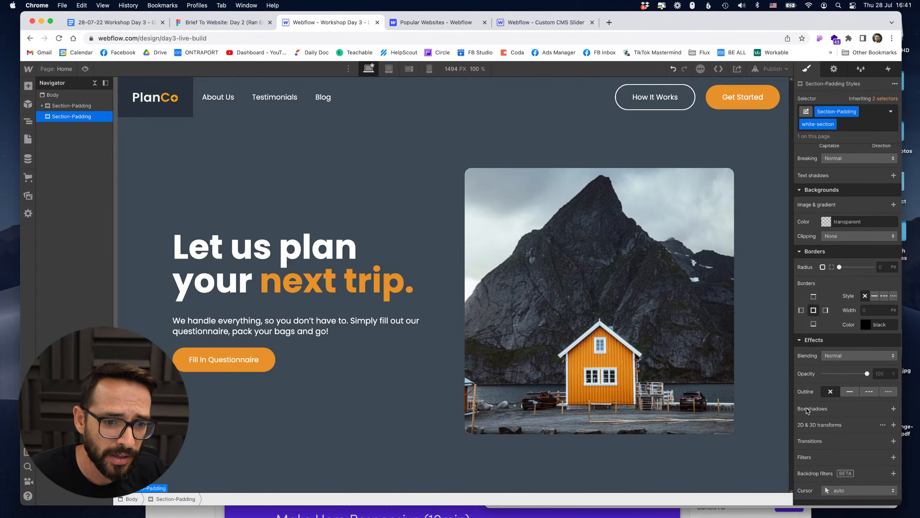
- Set the new white-section's background color to the Light Grey swatch
{"action": "scroll", "coordinate": [808, 320], "scroll_direction": "up", "scroll_amount": 5}
{"action": "left_click", "coordinate": [826, 399]}
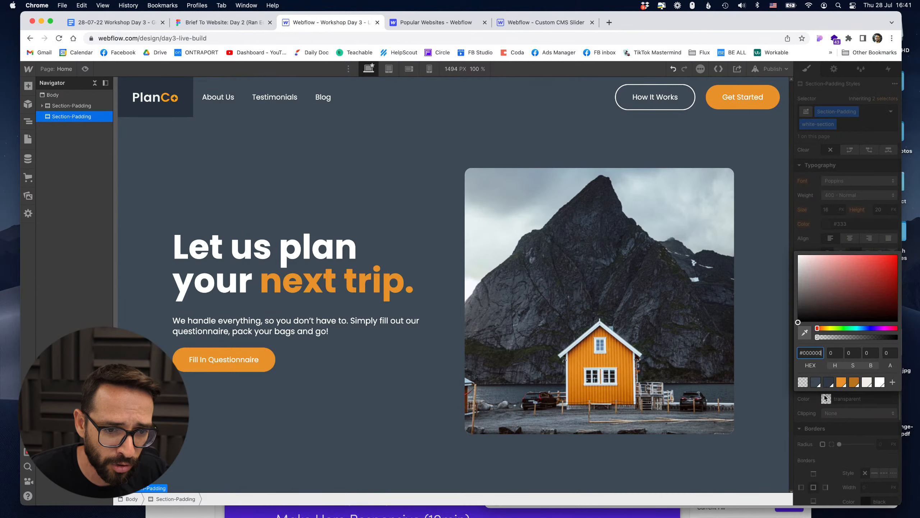
{"action": "left_click", "coordinate": [868, 382]}
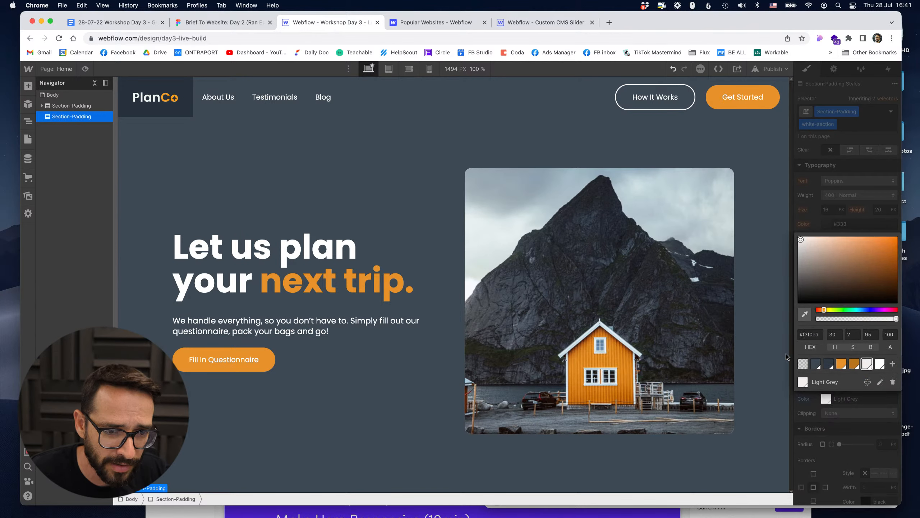
- Increase the white-section's top and bottom padding to about 79 px each
{"action": "left_click", "coordinate": [837, 423]}
{"action": "scroll", "coordinate": [837, 423], "scroll_direction": "up", "scroll_amount": 7}
{"action": "left_click_drag", "start_coordinate": [848, 225], "coordinate": [855, 247]}
{"action": "scroll", "coordinate": [710, 298], "scroll_direction": "down", "scroll_amount": 2}
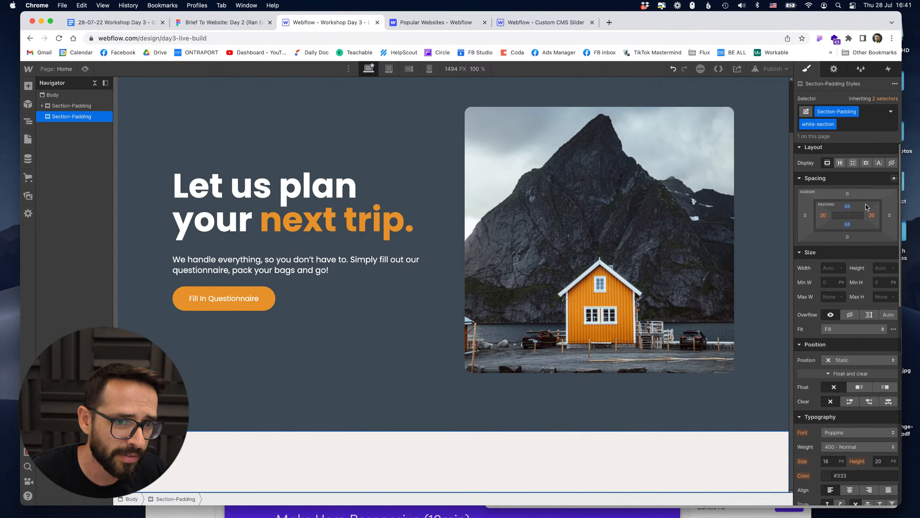
{"action": "left_click_drag", "start_coordinate": [850, 209], "coordinate": [850, 205]}
{"action": "scroll", "coordinate": [236, 425], "scroll_direction": "down", "scroll_amount": 1}
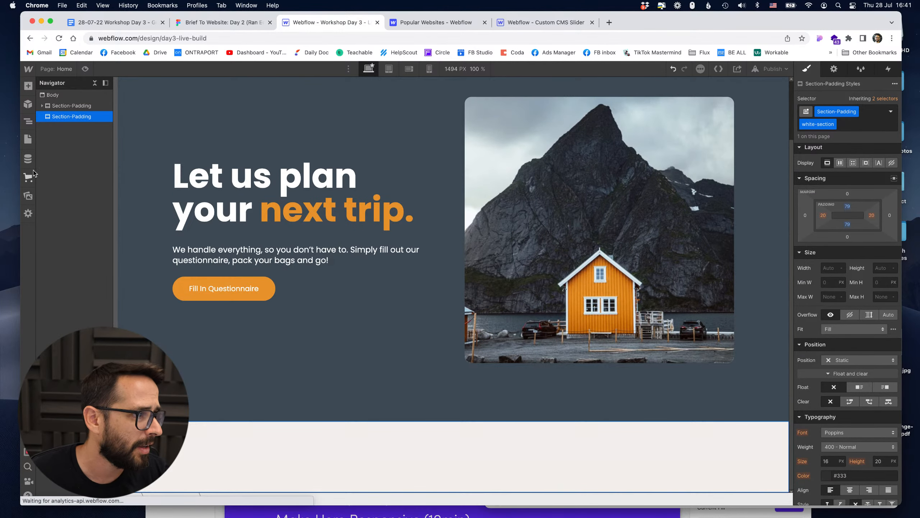
- Start a new CMS collection and name it Cities
{"action": "left_click", "coordinate": [28, 160]}
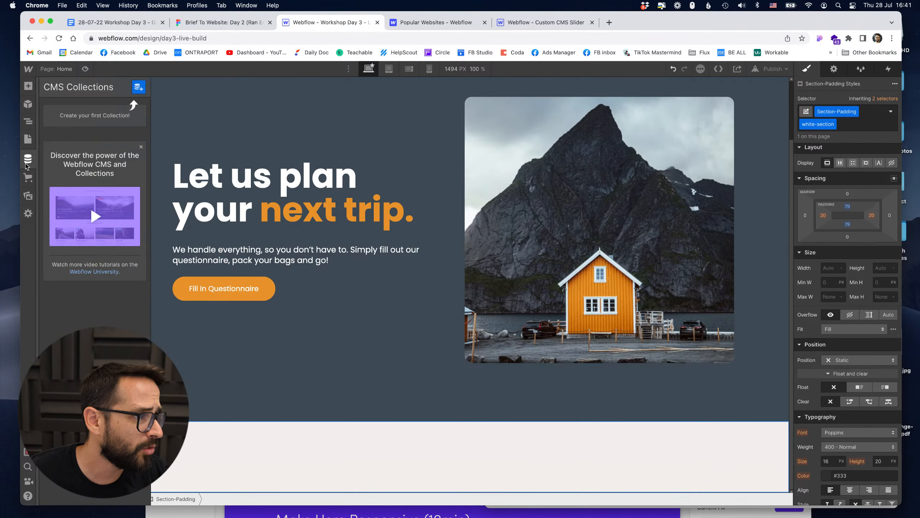
{"action": "left_click", "coordinate": [135, 88]}
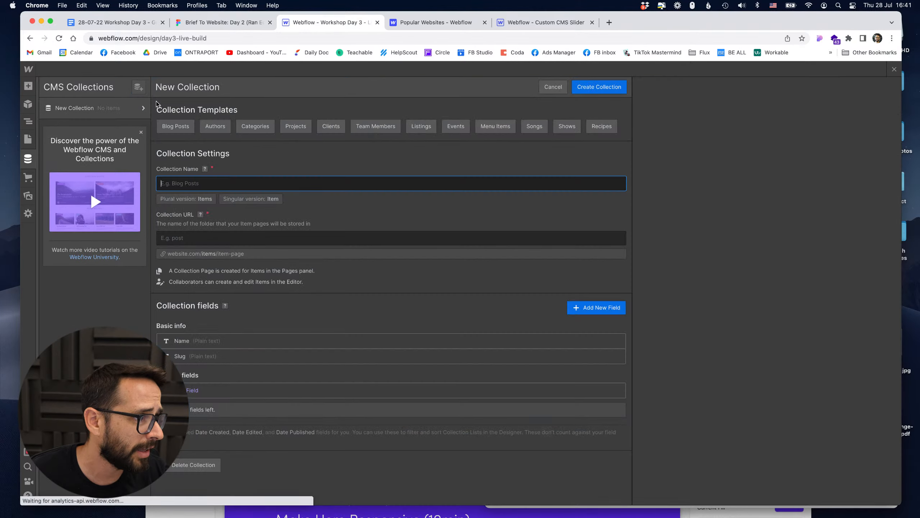
{"action": "type", "text": "C"}
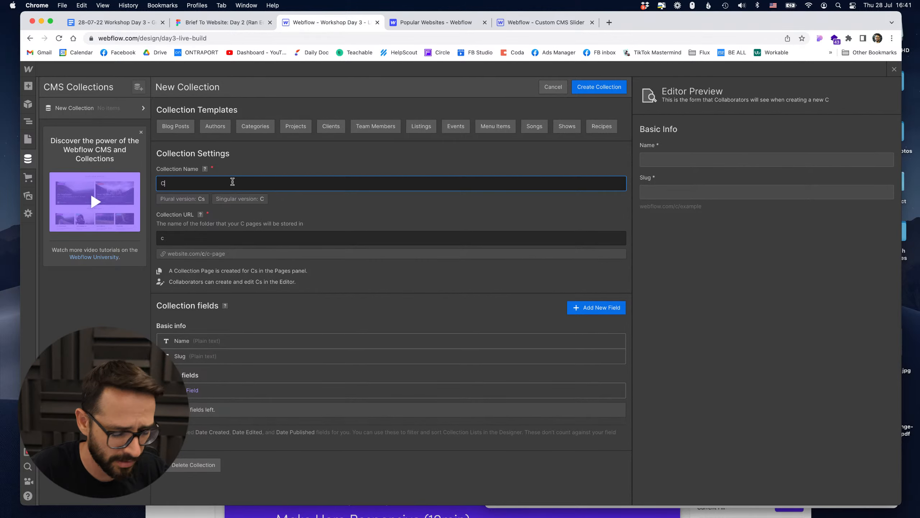
{"action": "type", "text": "it"}
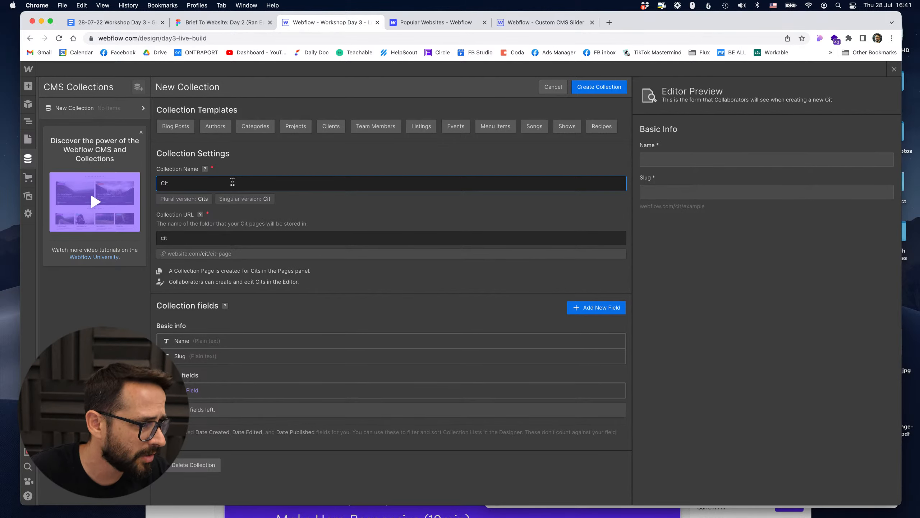
{"action": "type", "text": "ies"}
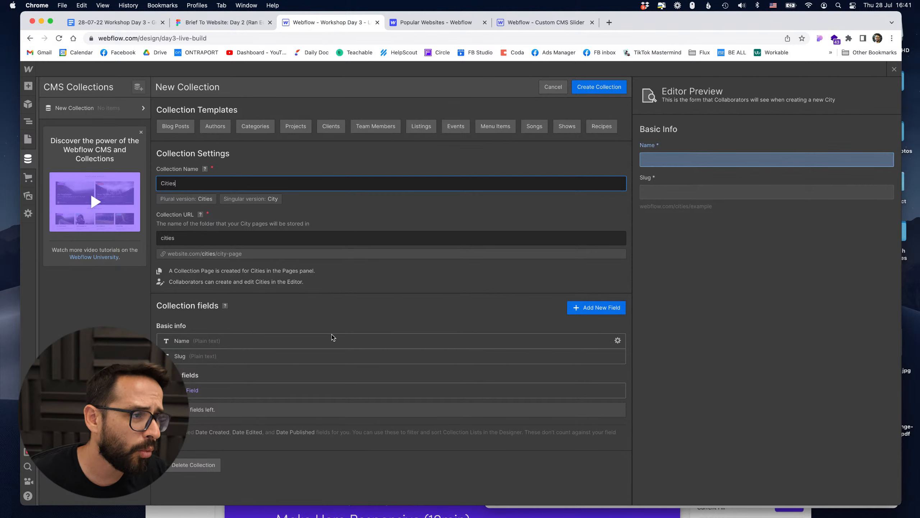
- Check the Featured Locations cards in Figma and the cloned slider project for needed fields, and return to the new collection
{"action": "left_click", "coordinate": [206, 22]}
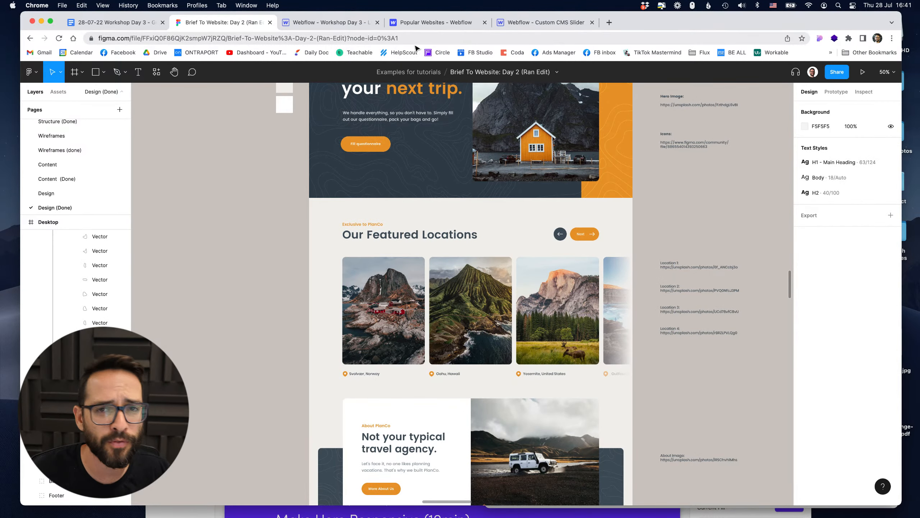
{"action": "left_click", "coordinate": [566, 25]}
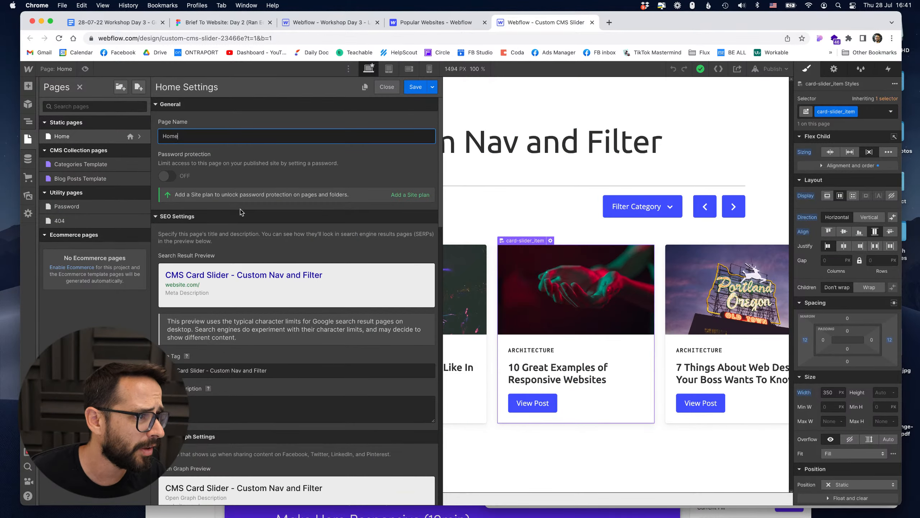
{"action": "left_click", "coordinate": [319, 22]}
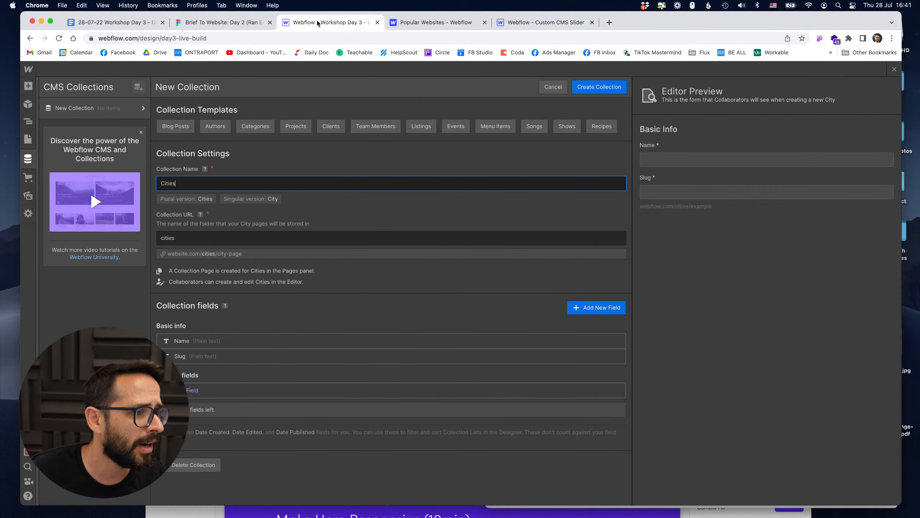
- Add an image field named Image to the Cities collection and create the collection
{"action": "left_click", "coordinate": [192, 390]}
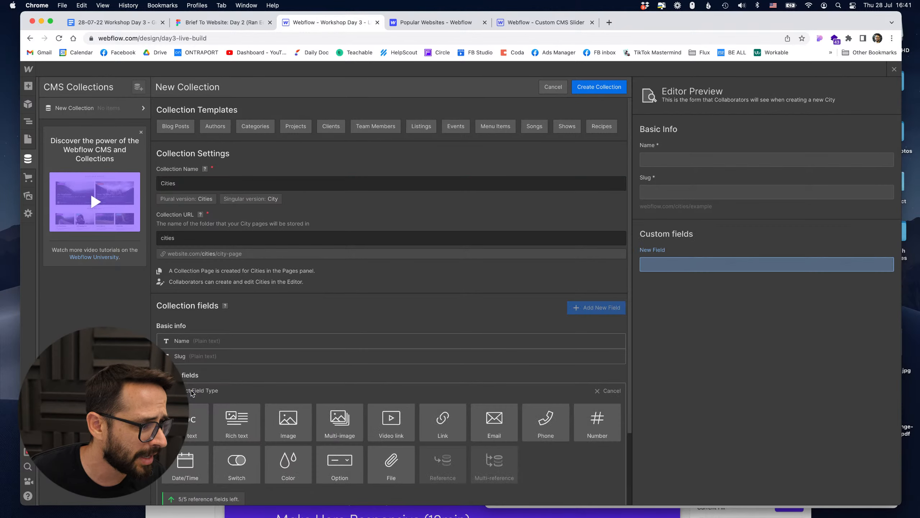
{"action": "left_click", "coordinate": [282, 423]}
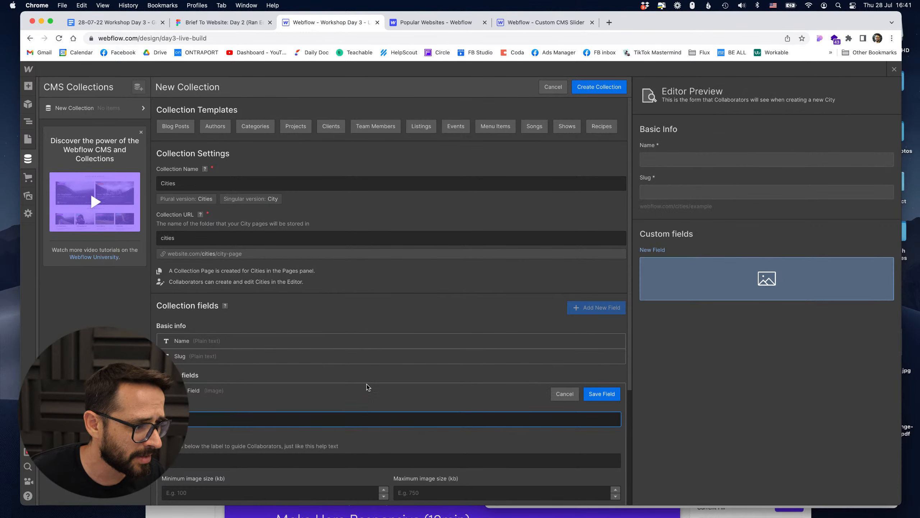
{"action": "type", "text": "Image"}
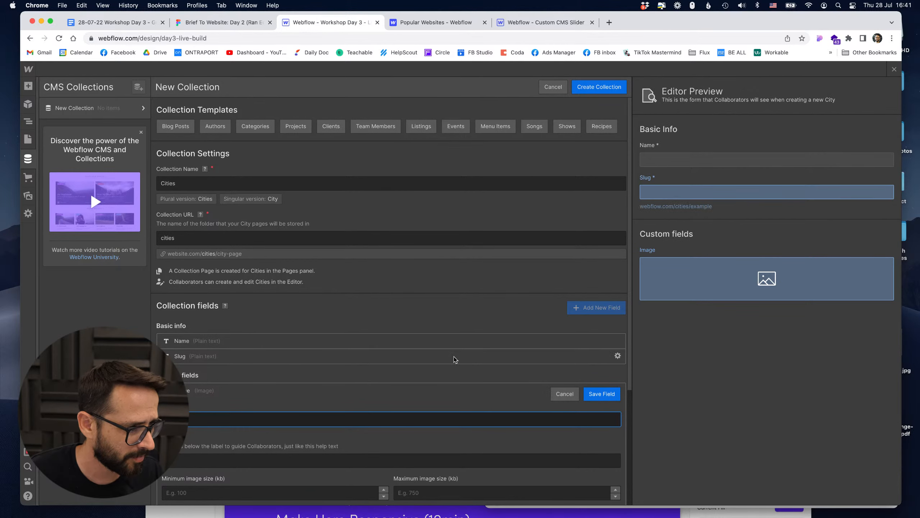
{"action": "left_click", "coordinate": [601, 394]}
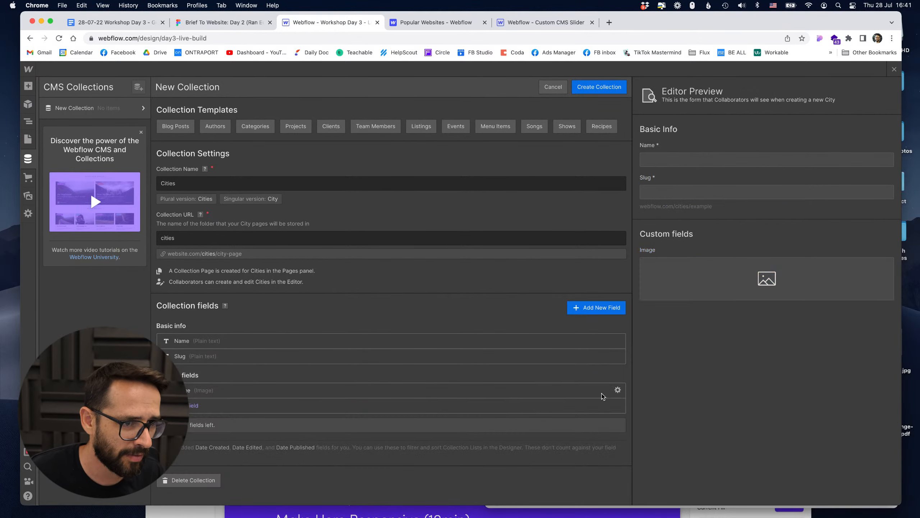
{"action": "left_click", "coordinate": [598, 87]}
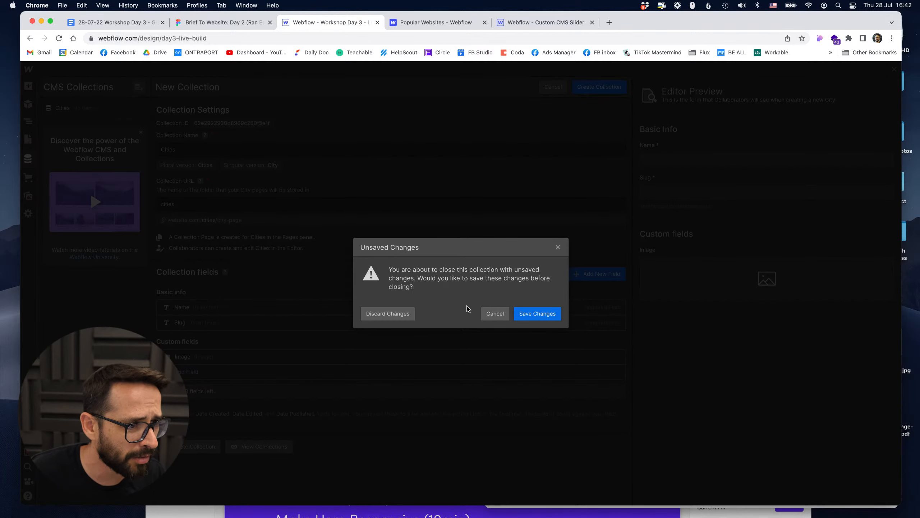
{"action": "left_click", "coordinate": [488, 312]}
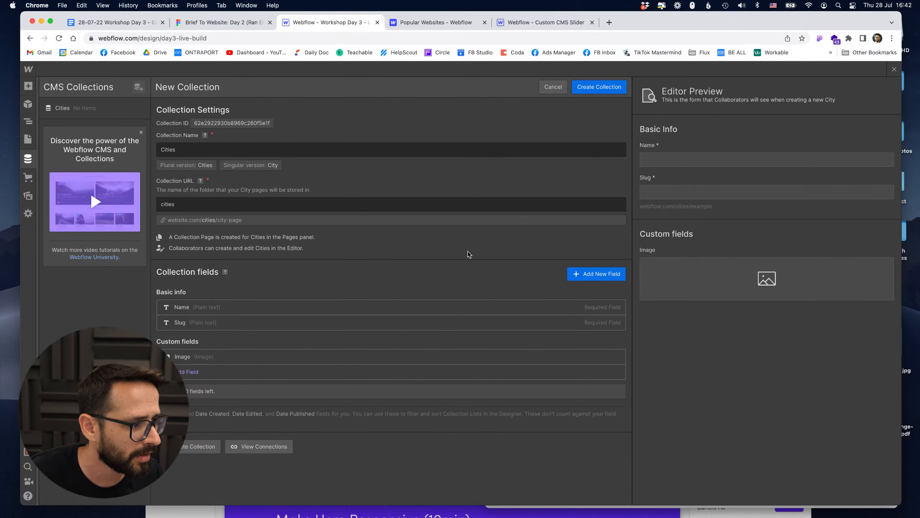
{"action": "left_click", "coordinate": [595, 88]}
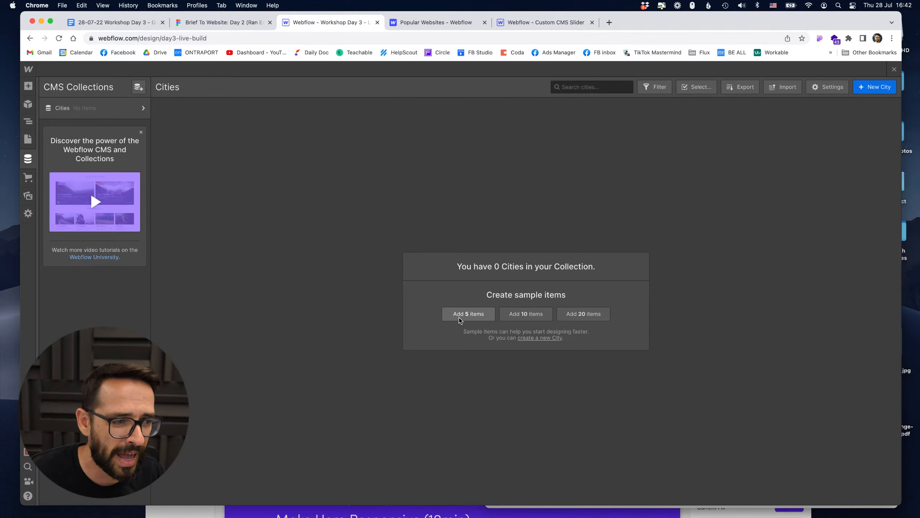
- Add 5 sample items to the Cities collection and return to the page canvas
{"action": "left_click", "coordinate": [468, 315]}
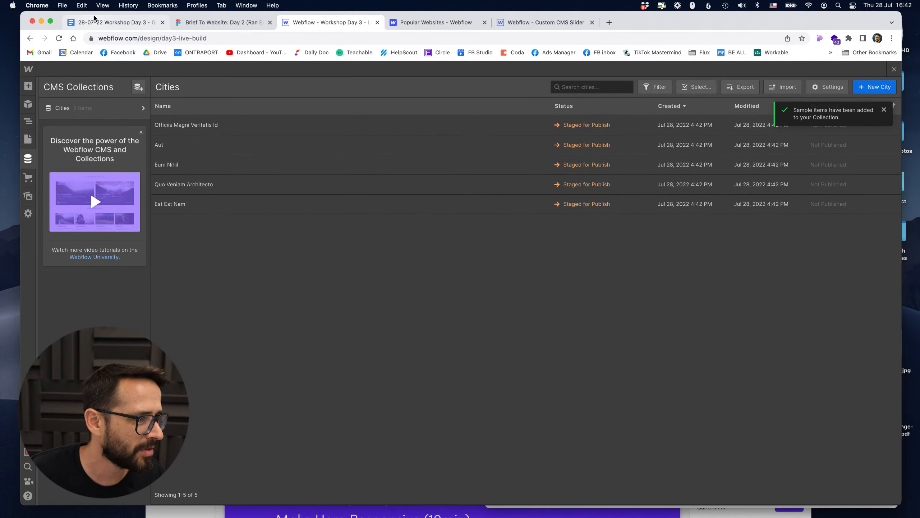
{"action": "left_click", "coordinate": [886, 110]}
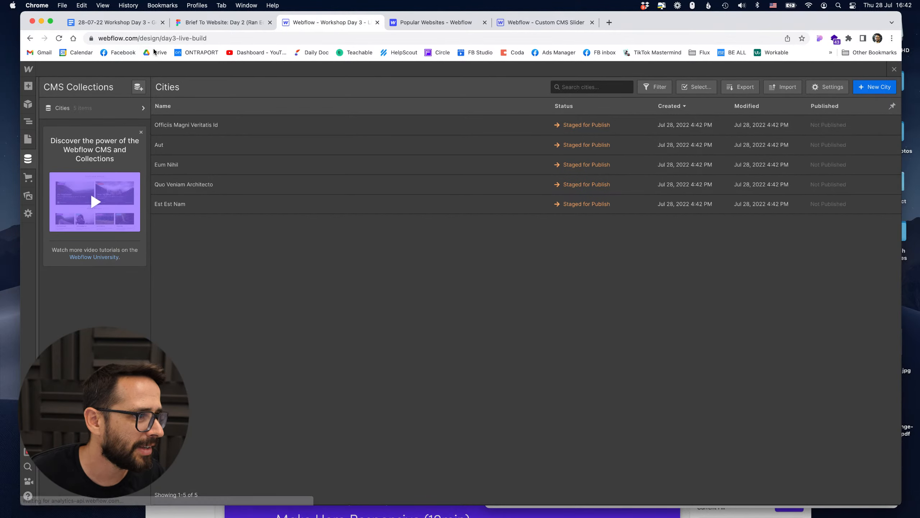
{"action": "left_click", "coordinate": [31, 159]}
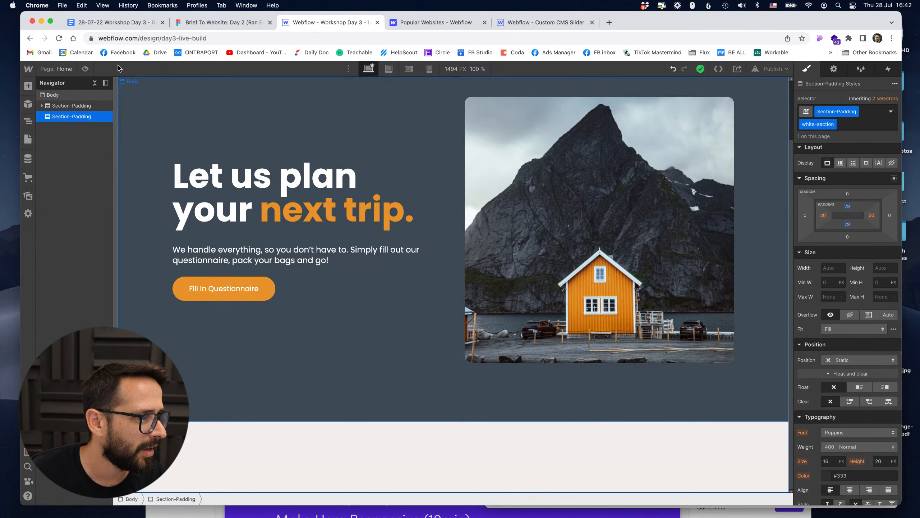
- Open the Home page's custom code settings and close the Popular Websites browser tab
{"action": "left_click", "coordinate": [31, 143]}
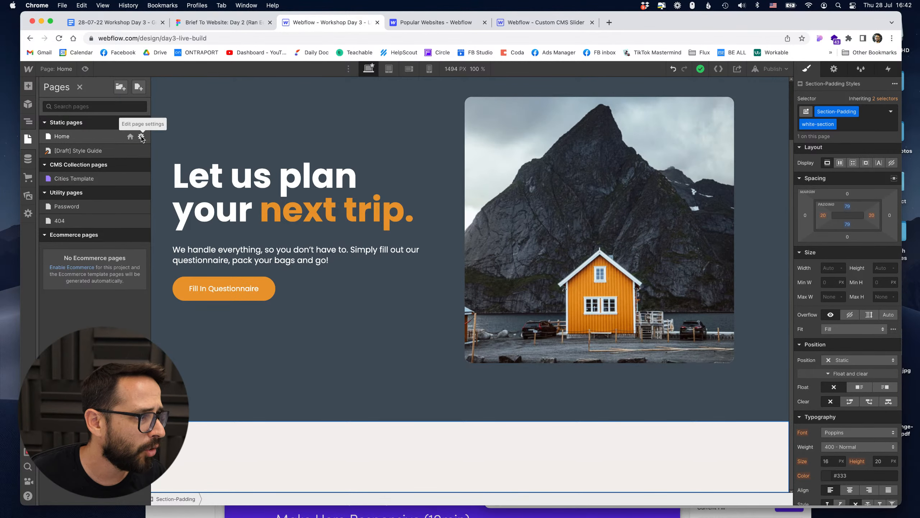
{"action": "left_click", "coordinate": [140, 137]}
{"action": "scroll", "coordinate": [278, 254], "scroll_direction": "down", "scroll_amount": 15}
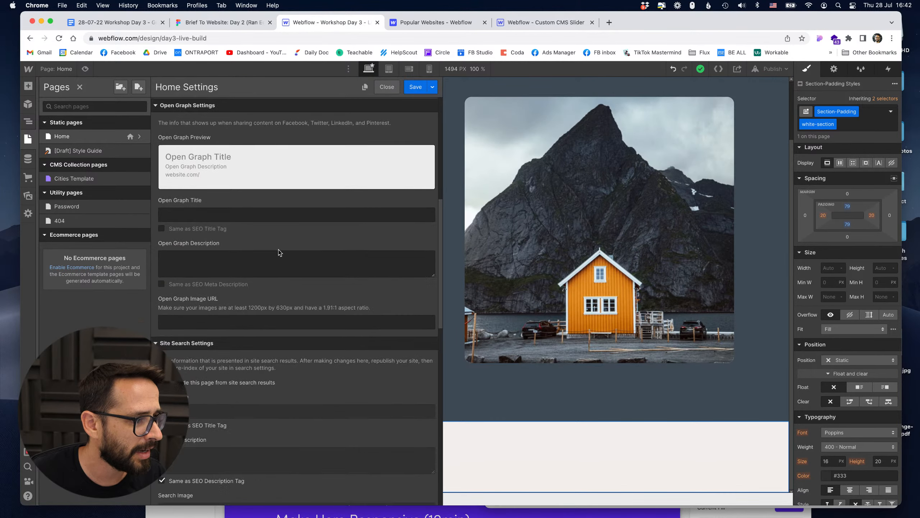
{"action": "scroll", "coordinate": [264, 291], "scroll_direction": "down", "scroll_amount": 3}
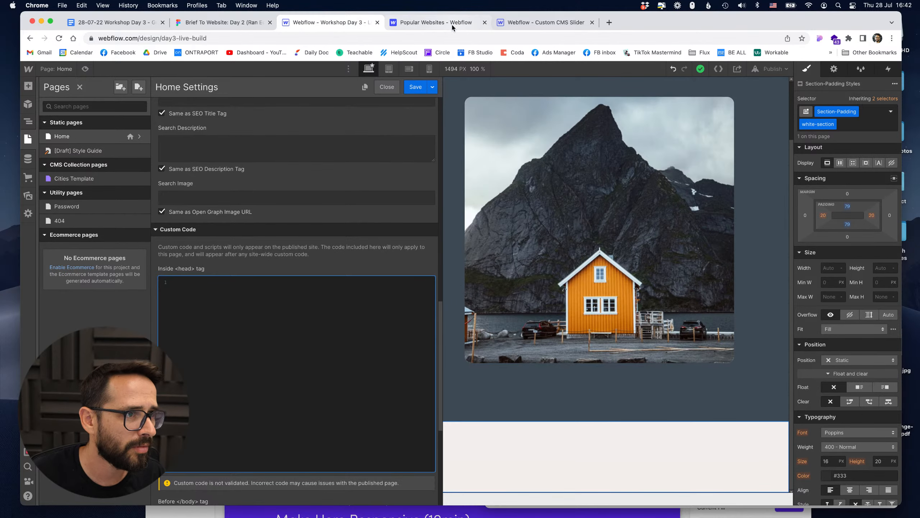
{"action": "left_click", "coordinate": [435, 22]}
{"action": "key", "text": "super+w"}
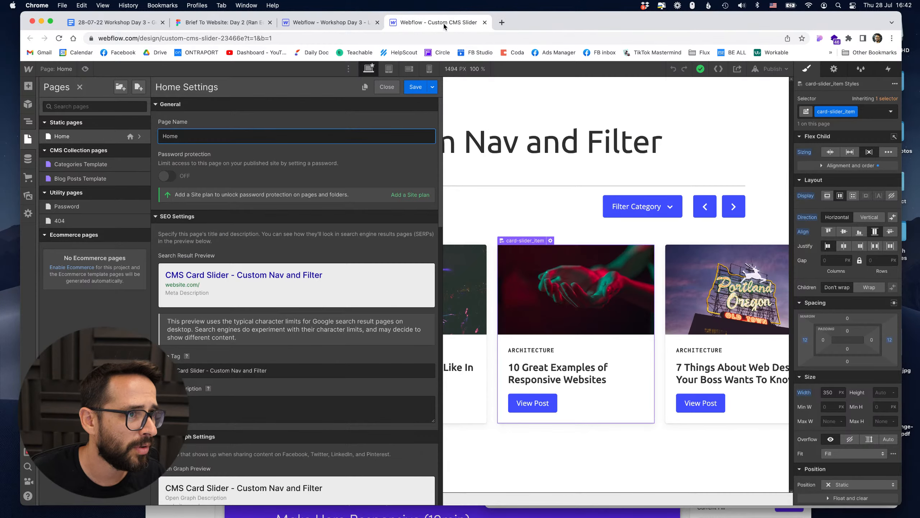
- Copy the Slick Slider head code from the Custom CMS Slider project into the Workshop Day 3 Home page's Inside <head> tag code
{"action": "scroll", "coordinate": [231, 353], "scroll_direction": "up", "scroll_amount": 5}
{"action": "scroll", "coordinate": [232, 354], "scroll_direction": "down", "scroll_amount": 8}
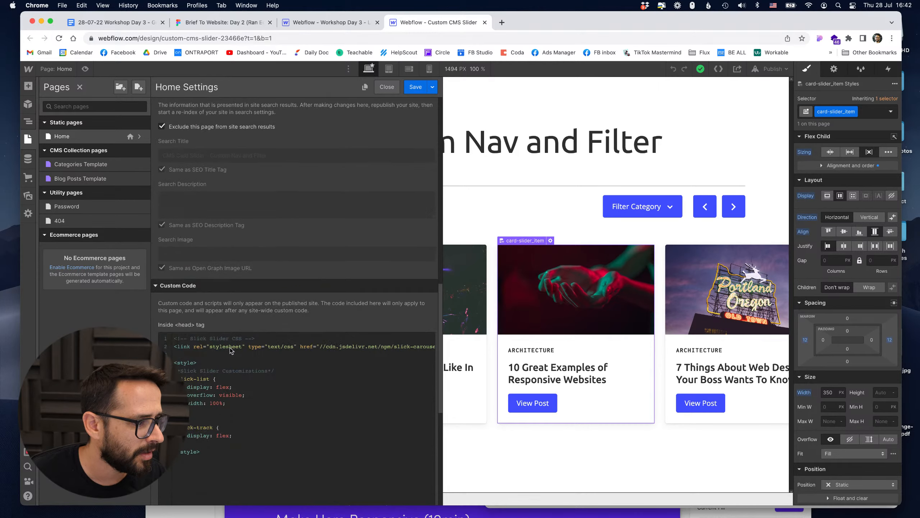
{"action": "left_click", "coordinate": [276, 367]}
{"action": "key", "text": "super+a"}
{"action": "key", "text": "super+c"}
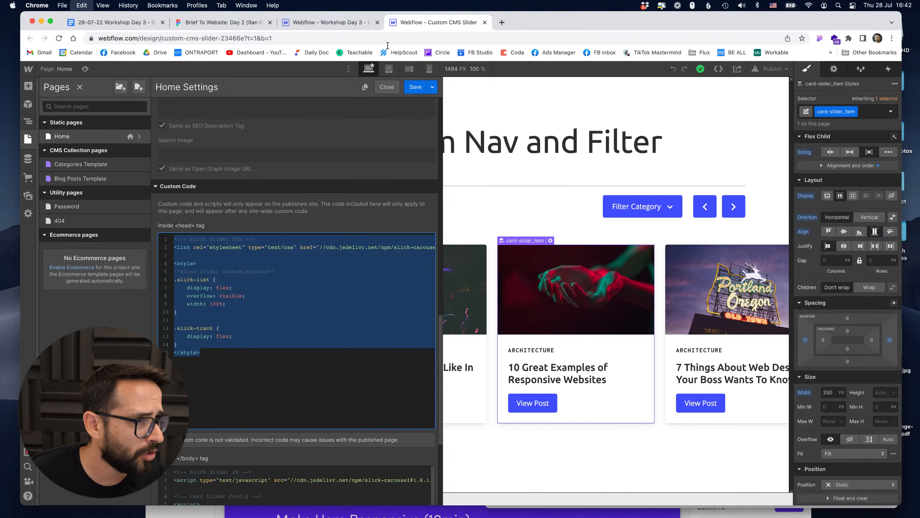
{"action": "left_click", "coordinate": [309, 23]}
{"action": "left_click", "coordinate": [199, 339]}
{"action": "key", "text": "super+v"}
- Copy the slider project's Before </body> script into the same section of the Workshop Day 3 Home page and save the page settings
{"action": "scroll", "coordinate": [238, 265], "scroll_direction": "down", "scroll_amount": 6}
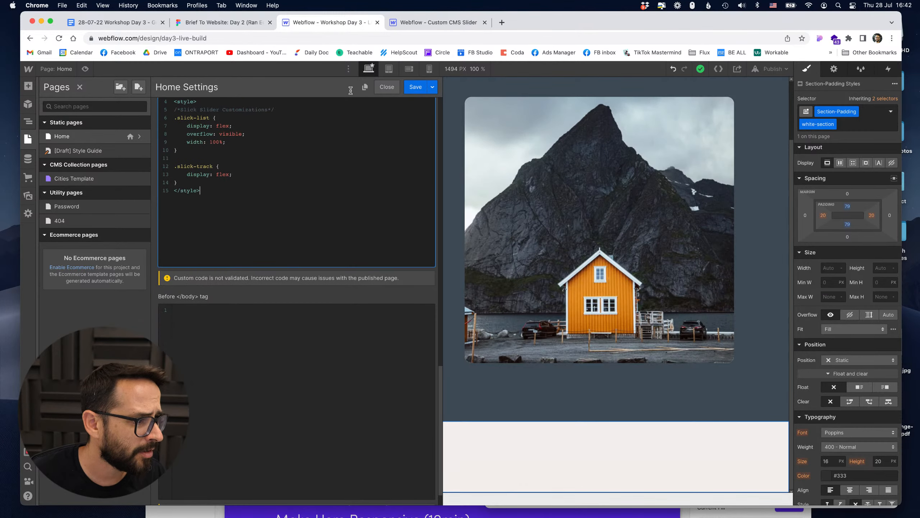
{"action": "key", "text": "ctrl+Tab"}
{"action": "scroll", "coordinate": [210, 290], "scroll_direction": "down", "scroll_amount": 6}
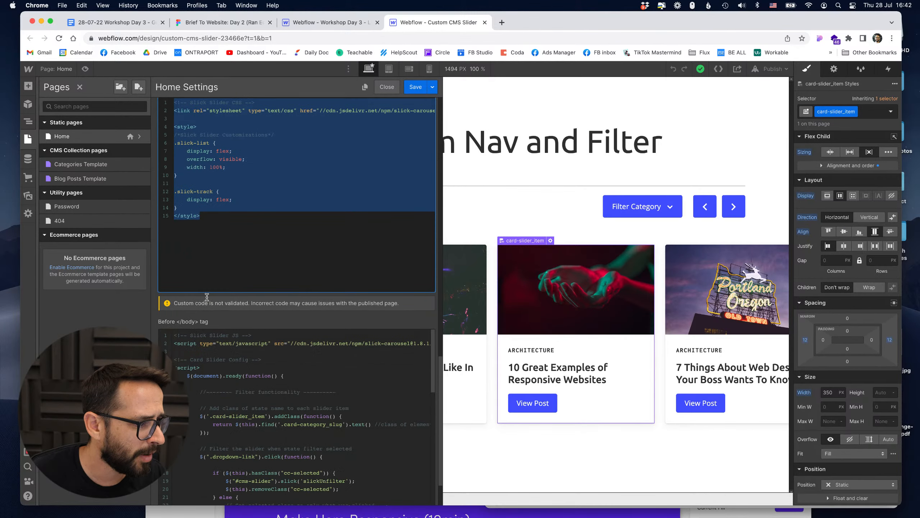
{"action": "left_click", "coordinate": [237, 387]}
{"action": "key", "text": "super+a"}
{"action": "key", "text": "super+c"}
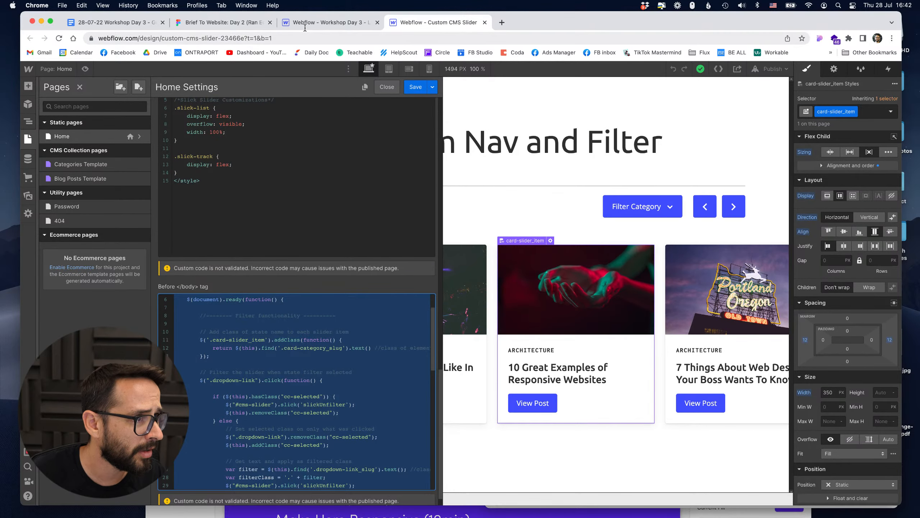
{"action": "left_click", "coordinate": [308, 22]}
{"action": "left_click", "coordinate": [212, 355]}
{"action": "key", "text": "super+v"}
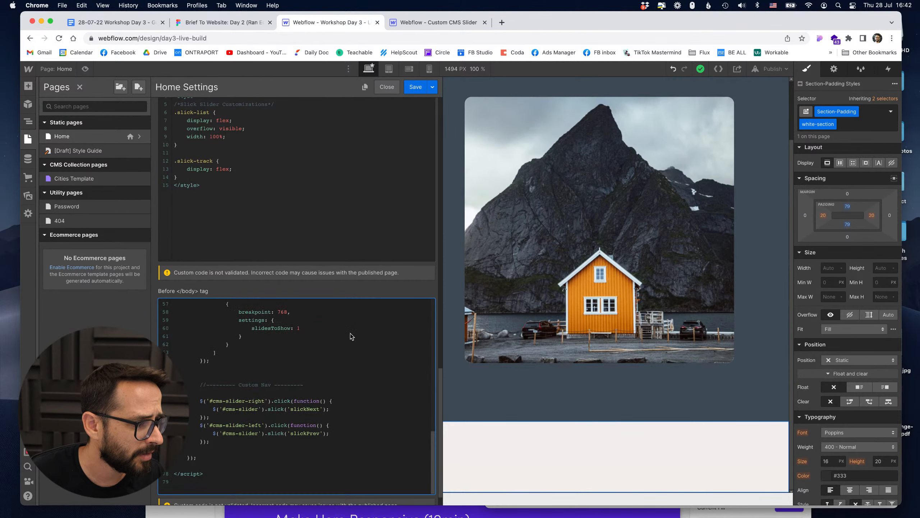
{"action": "scroll", "coordinate": [350, 334], "scroll_direction": "down", "scroll_amount": 3}
{"action": "left_click", "coordinate": [415, 87]}
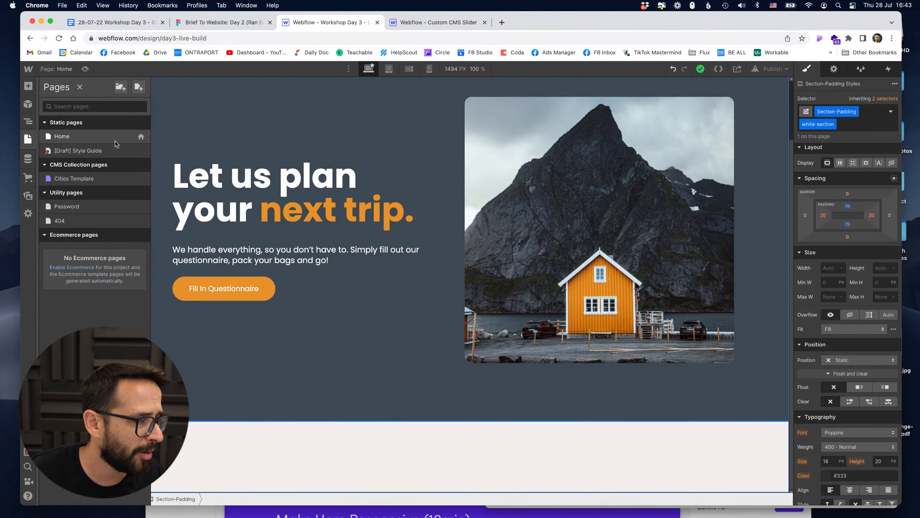
- Leave the page settings in the Custom CMS Slider project and select its header-wrapper element above the cards
{"action": "left_click", "coordinate": [428, 24]}
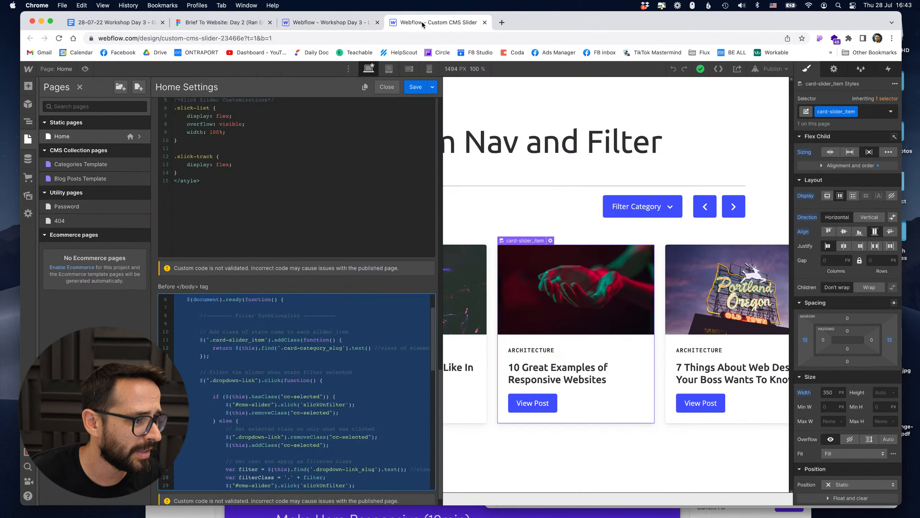
{"action": "left_click", "coordinate": [471, 157]}
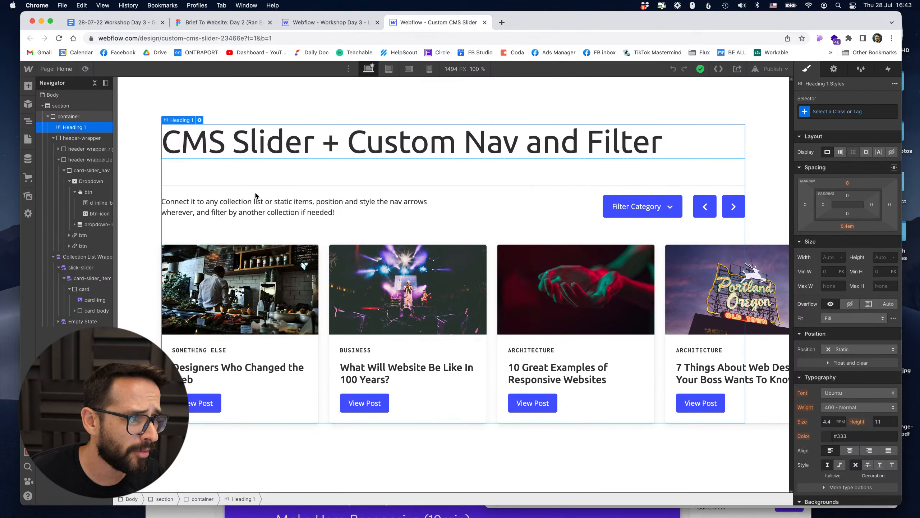
{"action": "left_click", "coordinate": [213, 209]}
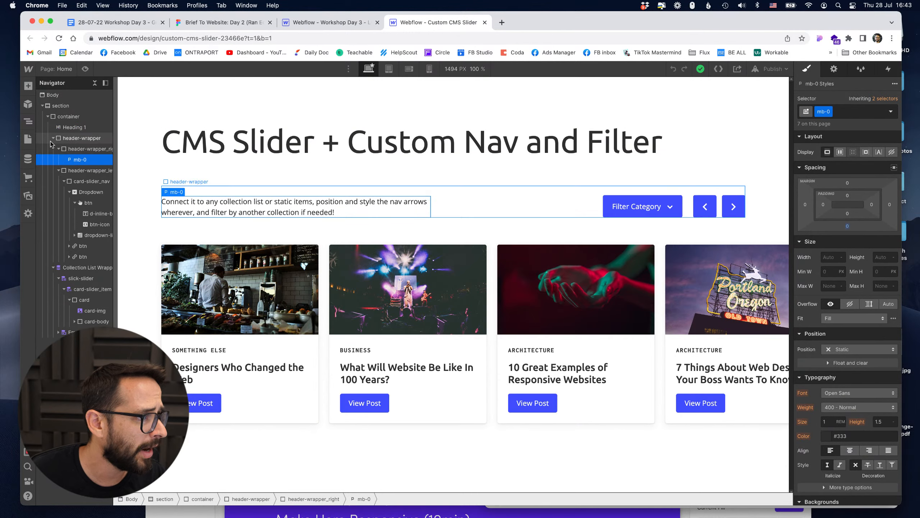
{"action": "left_click", "coordinate": [46, 138]}
{"action": "left_click", "coordinate": [52, 138]}
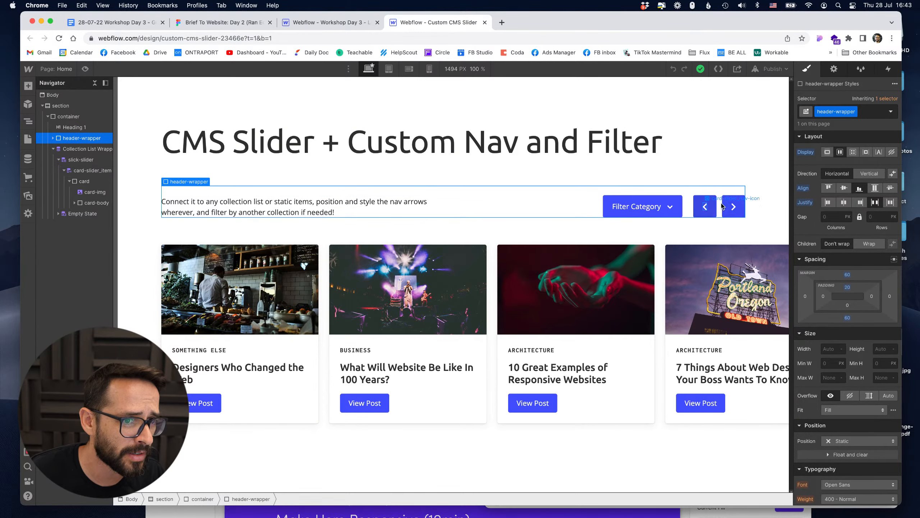
- Check the Featured Locations design in Figma, and add a Div Block with the Container class to the Workshop Day 3 page's white section
{"action": "left_click", "coordinate": [190, 23]}
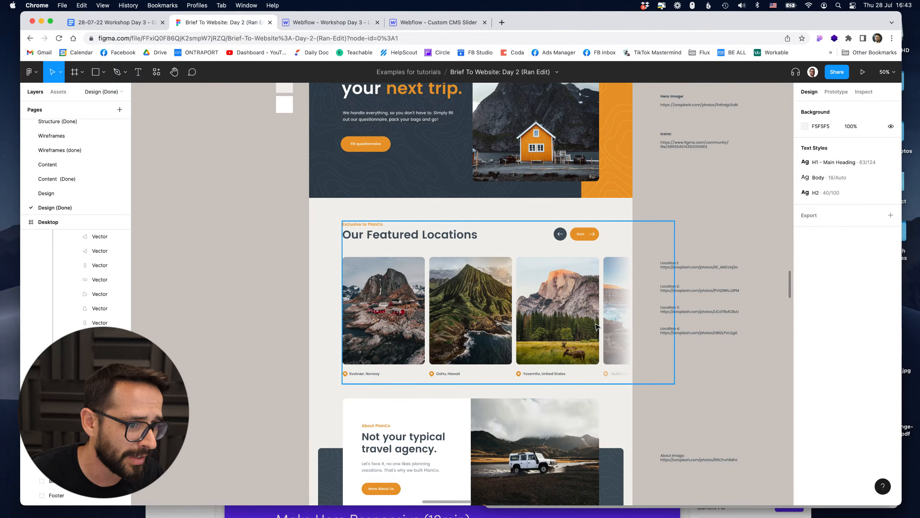
{"action": "scroll", "coordinate": [276, 192], "scroll_direction": "up", "scroll_amount": 3}
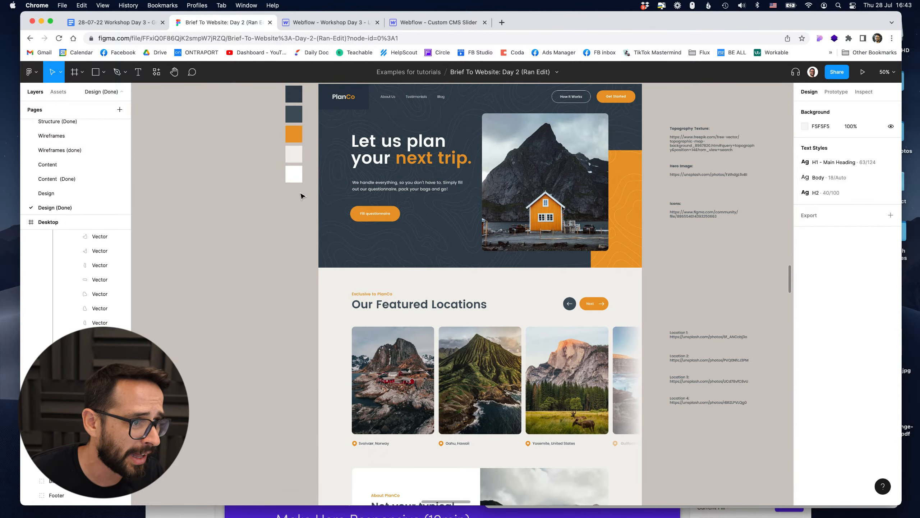
{"action": "left_click", "coordinate": [326, 22]}
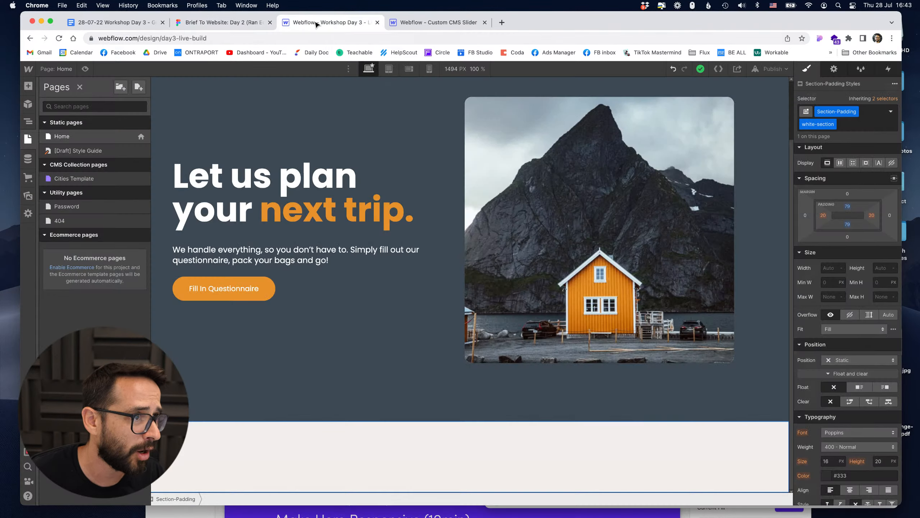
{"action": "left_click", "coordinate": [28, 87]}
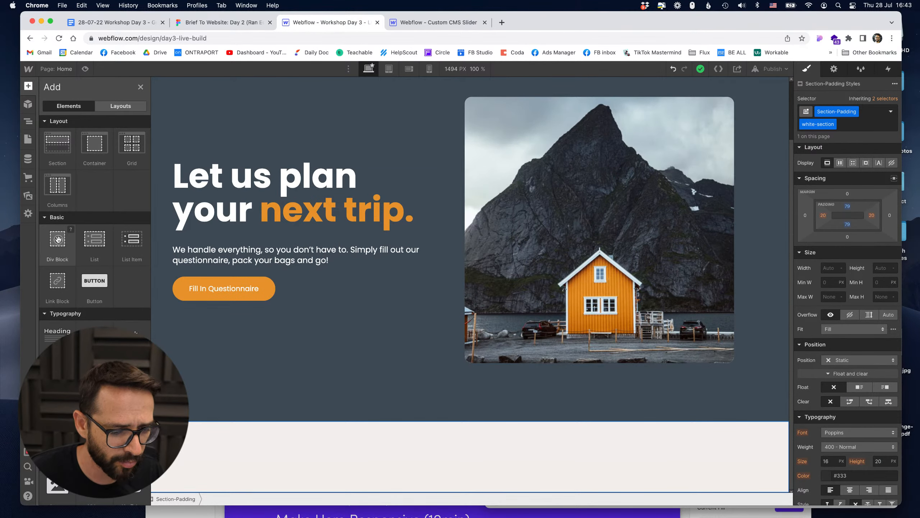
{"action": "left_click_drag", "start_coordinate": [58, 239], "coordinate": [341, 453]}
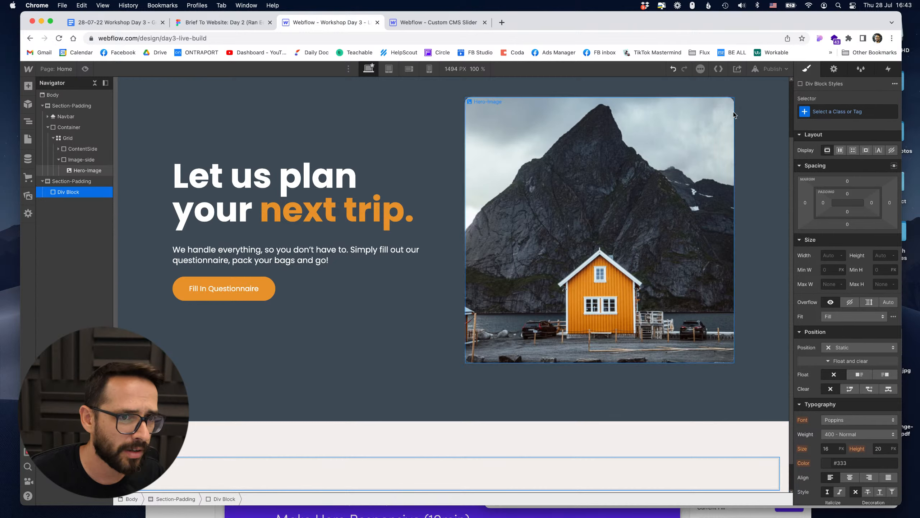
{"action": "left_click", "coordinate": [841, 111]}
{"action": "type", "text": "cont"}
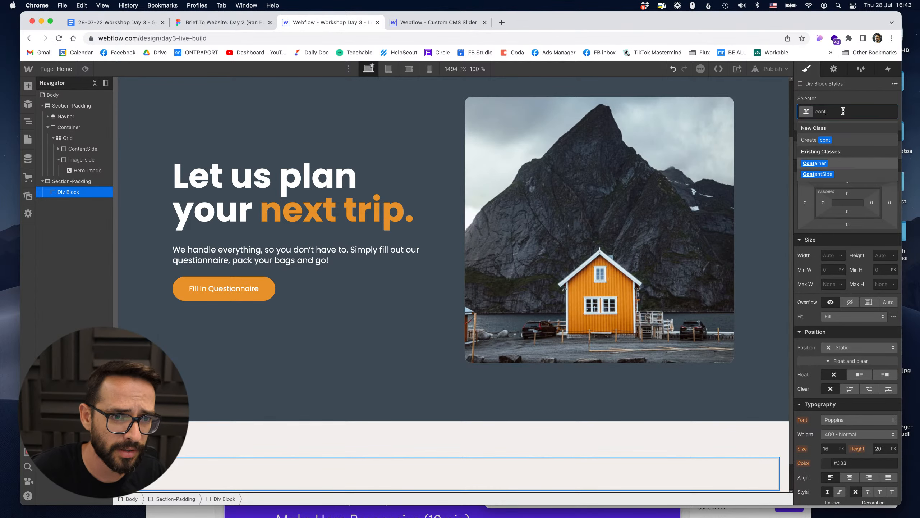
{"action": "key", "text": "Return"}
{"action": "scroll", "coordinate": [405, 286], "scroll_direction": "down", "scroll_amount": 1}
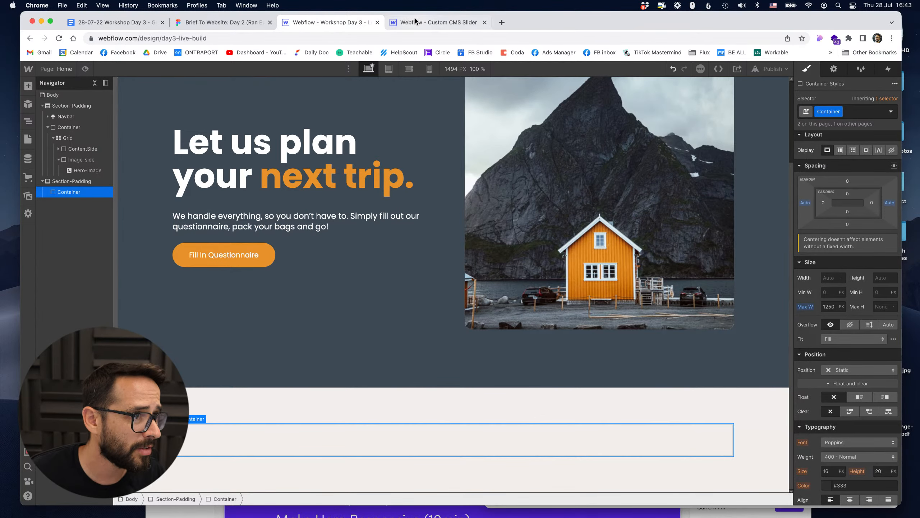
- Copy the header-wrapper from the Custom CMS Slider project into the white section's Container on the Workshop Day 3 page
{"action": "left_click", "coordinate": [416, 22]}
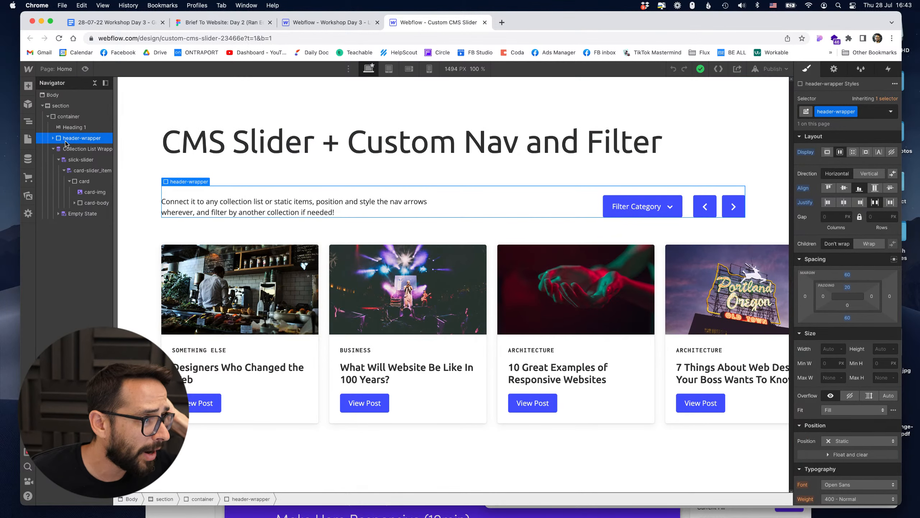
{"action": "left_click", "coordinate": [54, 149]}
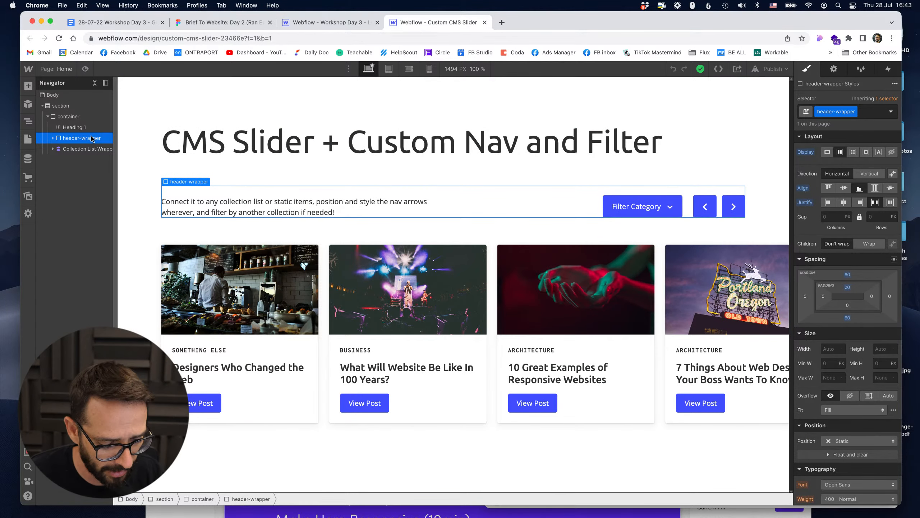
{"action": "left_click", "coordinate": [328, 22]}
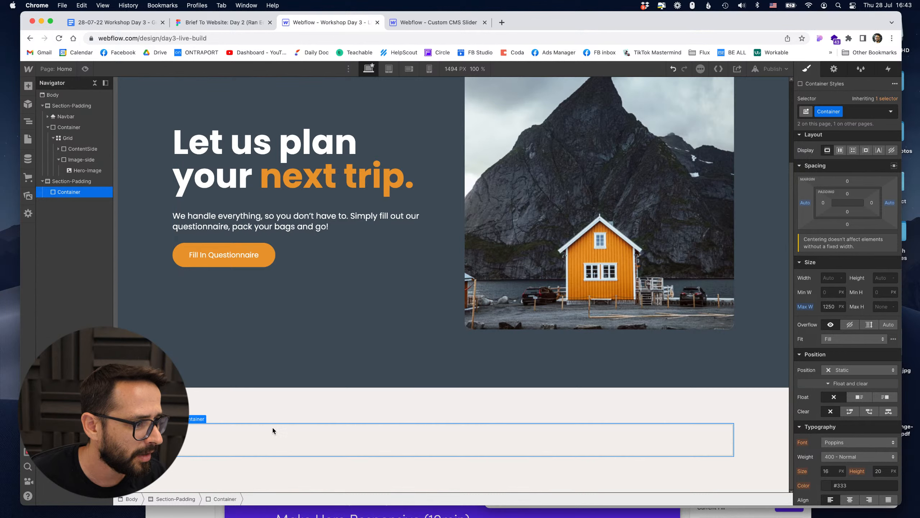
{"action": "key", "text": "super+v"}
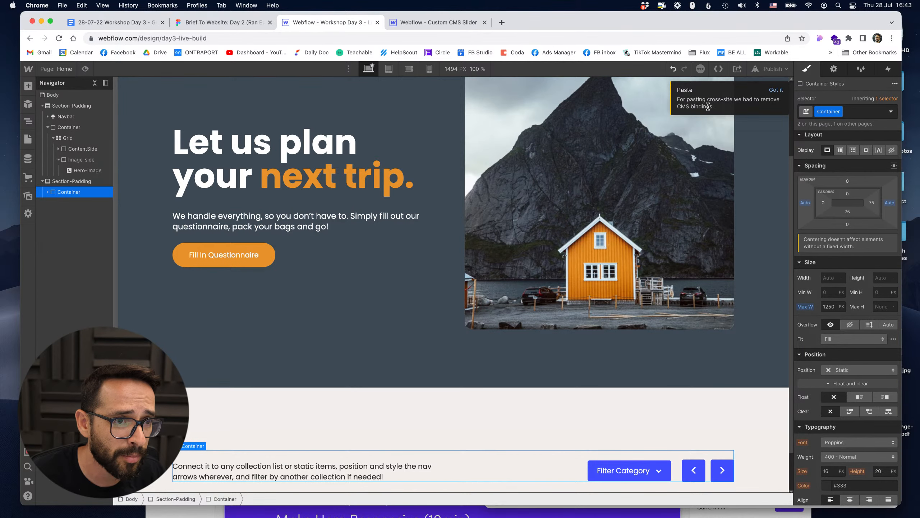
{"action": "left_click", "coordinate": [782, 90]}
{"action": "scroll", "coordinate": [216, 426], "scroll_direction": "down", "scroll_amount": 2}
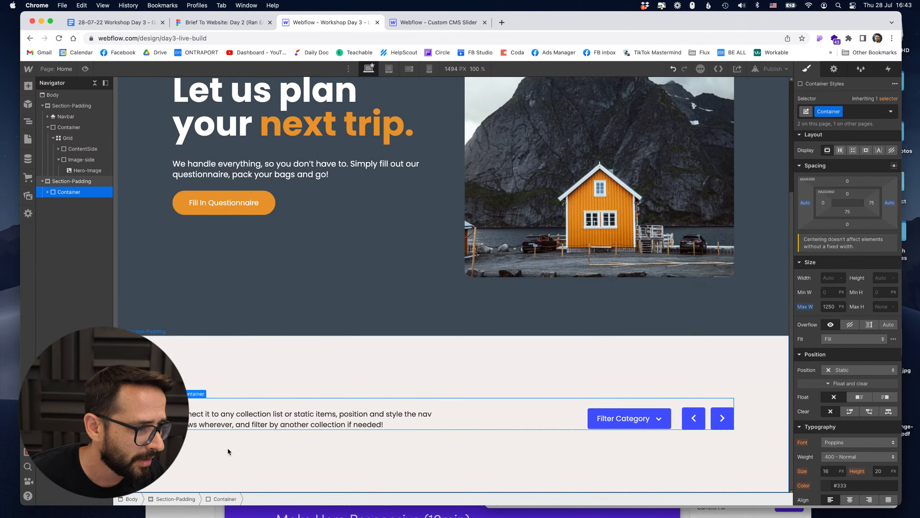
- Replace the description paragraph in header-wrapper_right with an H2 heading
{"action": "left_click", "coordinate": [216, 424]}
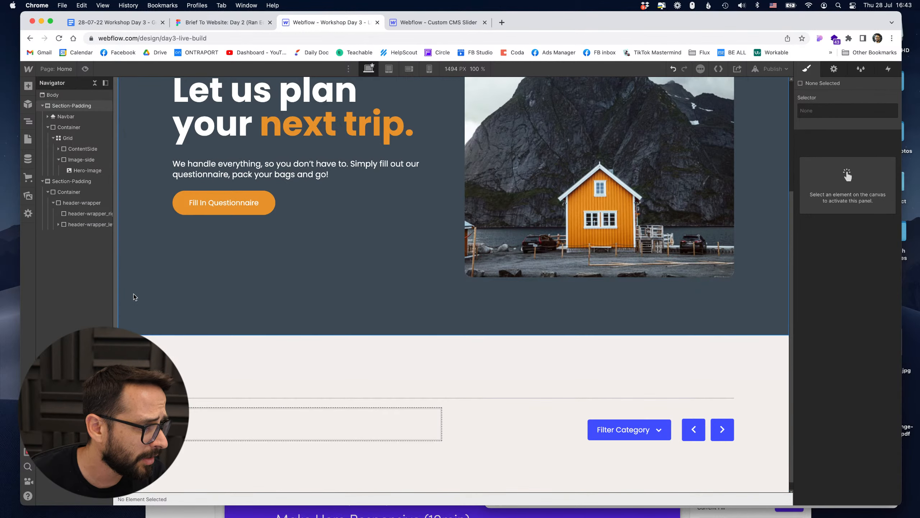
{"action": "left_click", "coordinate": [288, 427]}
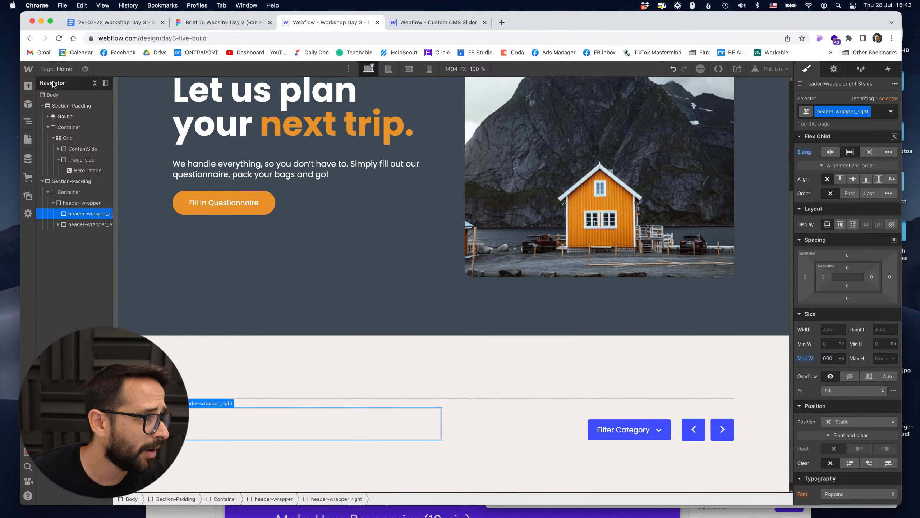
{"action": "left_click", "coordinate": [30, 87]}
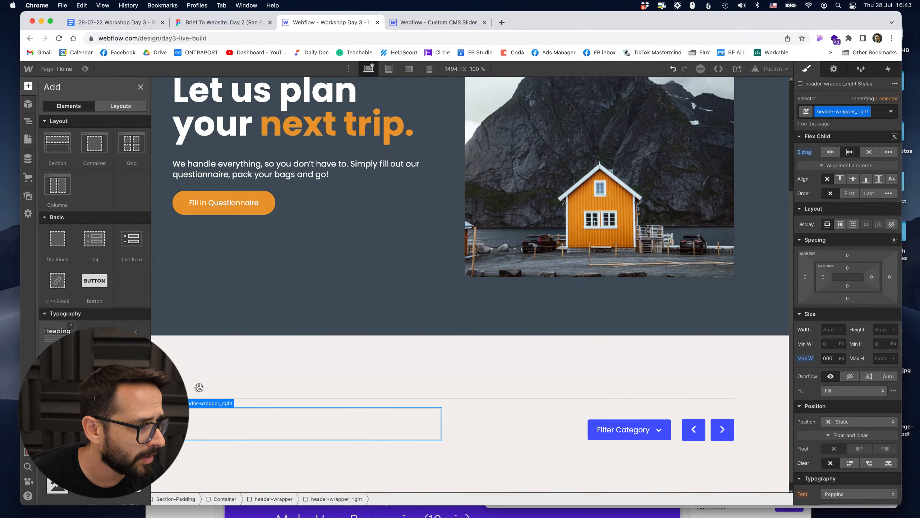
{"action": "left_click_drag", "start_coordinate": [199, 387], "coordinate": [252, 425]}
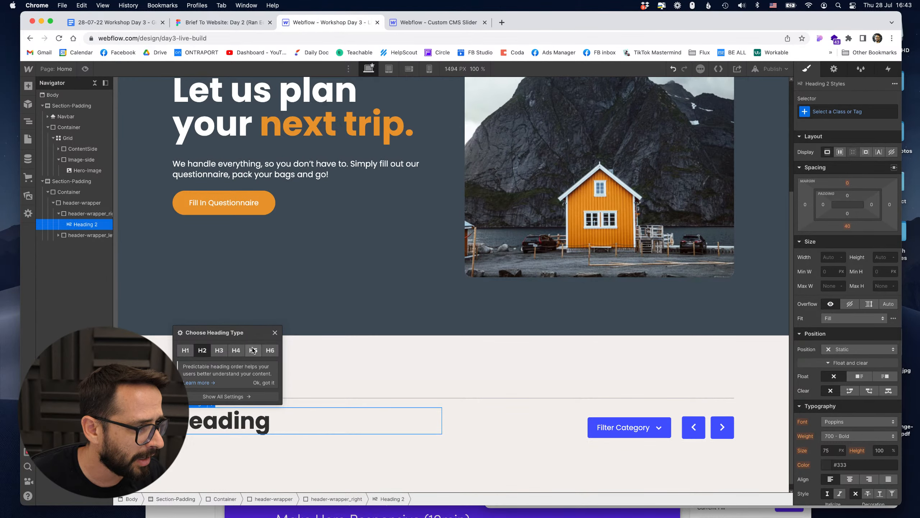
{"action": "left_click", "coordinate": [274, 332]}
- Copy the text "Our Featured Locations" from the Figma design into the new H2 heading
{"action": "left_click", "coordinate": [221, 22]}
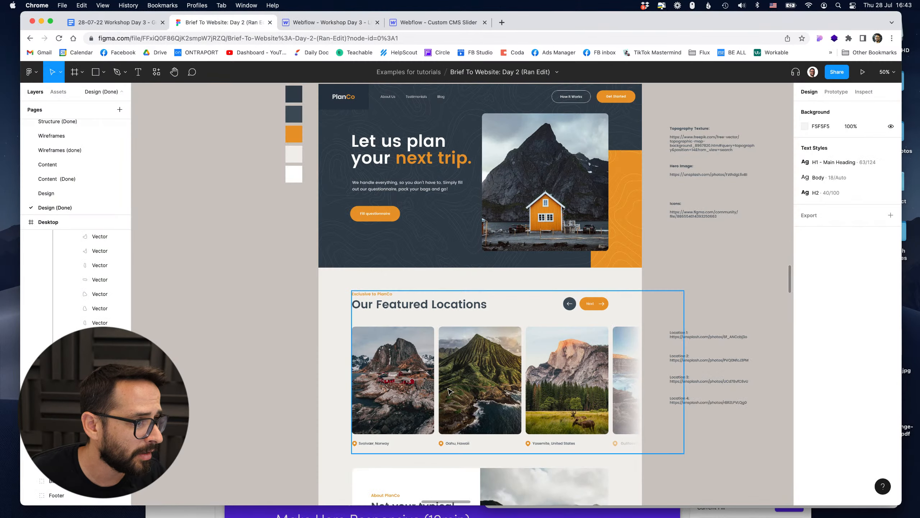
{"action": "left_click", "coordinate": [405, 298]}
{"action": "double_click", "coordinate": [417, 300]}
{"action": "double_click", "coordinate": [431, 300]}
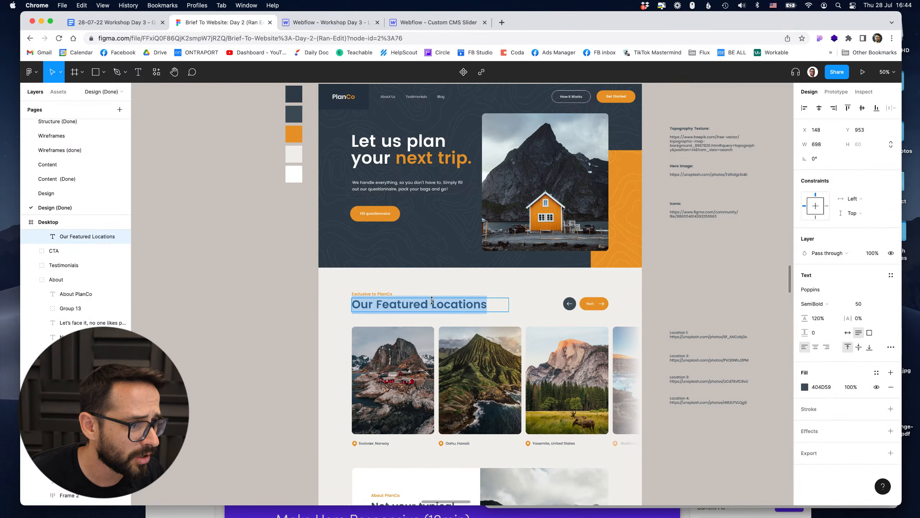
{"action": "key", "text": "super+c"}
{"action": "left_click", "coordinate": [328, 22]}
{"action": "double_click", "coordinate": [224, 417]}
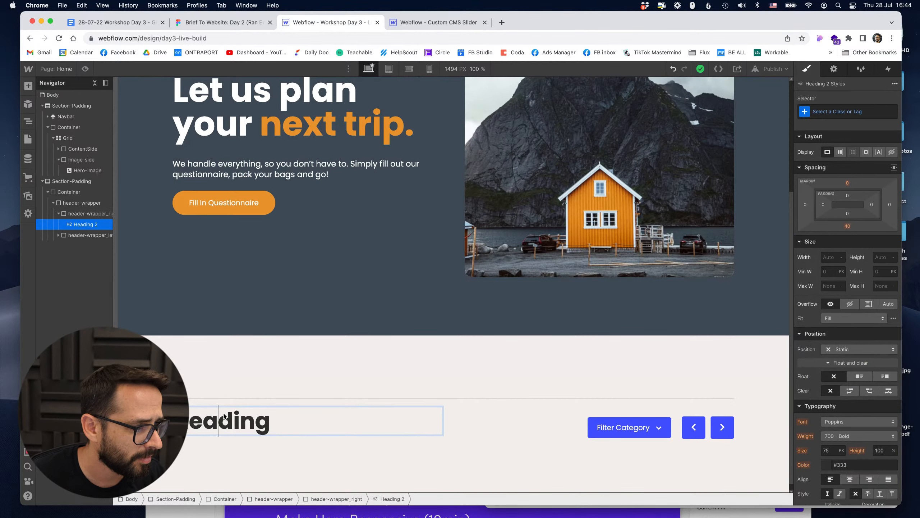
{"action": "key", "text": "super+v"}
{"action": "key", "text": "Escape"}
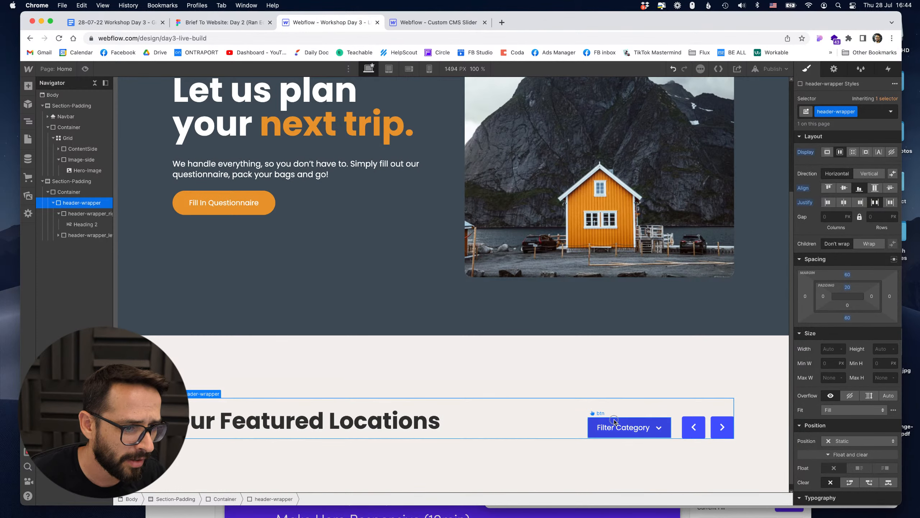
- Delete the Filter Category dropdown from card-slider_nav and compare the remaining arrow buttons with the Figma design
{"action": "left_click", "coordinate": [614, 420]}
{"action": "left_click", "coordinate": [92, 257]}
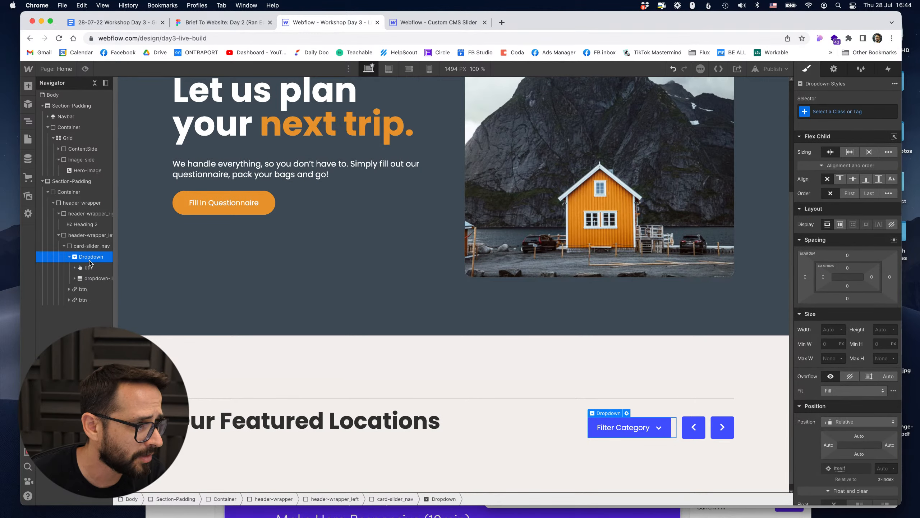
{"action": "key", "text": "Delete"}
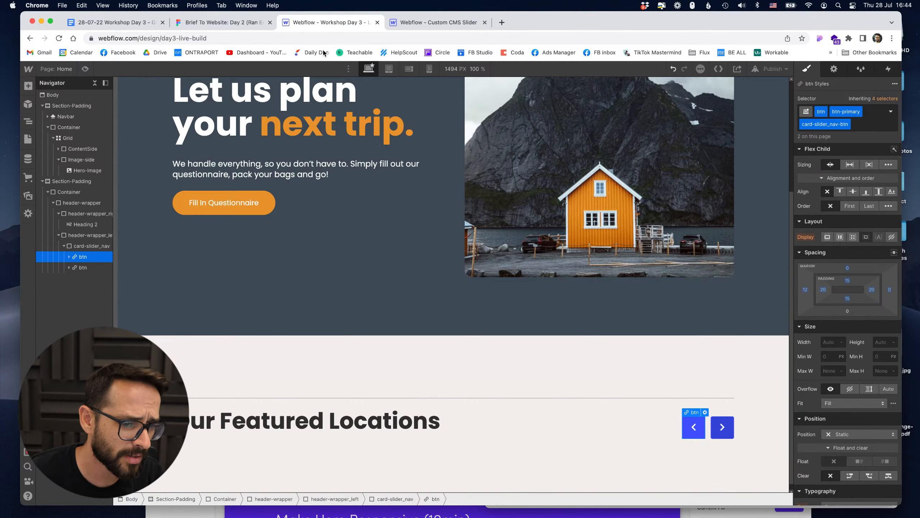
{"action": "left_click", "coordinate": [224, 24]}
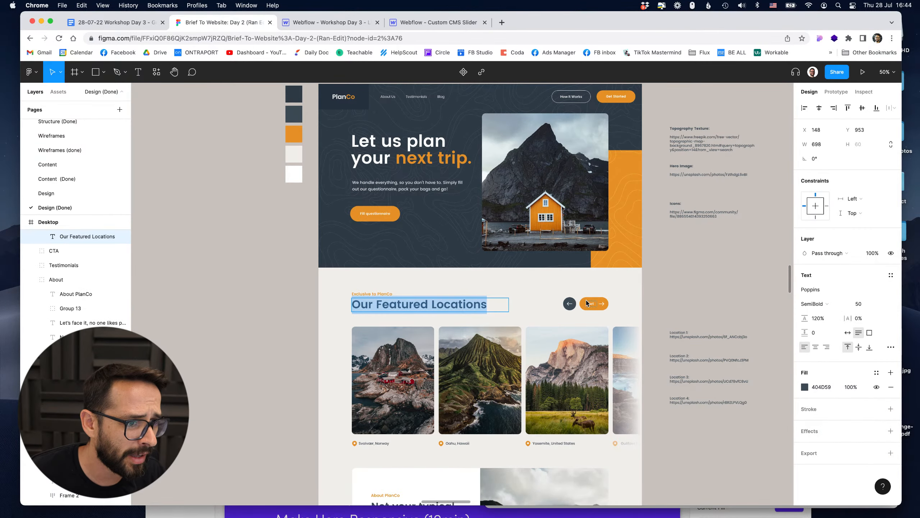
{"action": "left_click", "coordinate": [327, 22]}
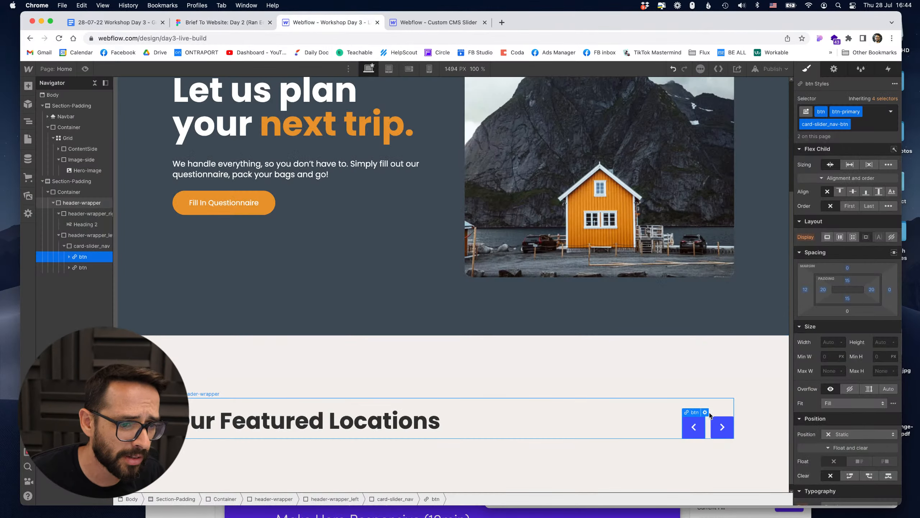
{"action": "scroll", "coordinate": [543, 373], "scroll_direction": "down", "scroll_amount": 1}
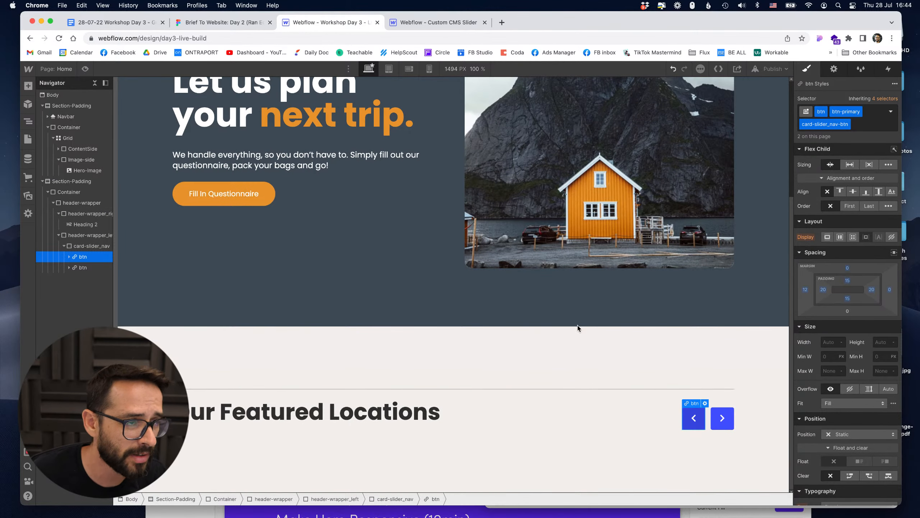
- Copy the Collection List Wrapper from the Custom CMS Slider project into the Container holding the Featured Locations header
{"action": "left_click", "coordinate": [228, 22]}
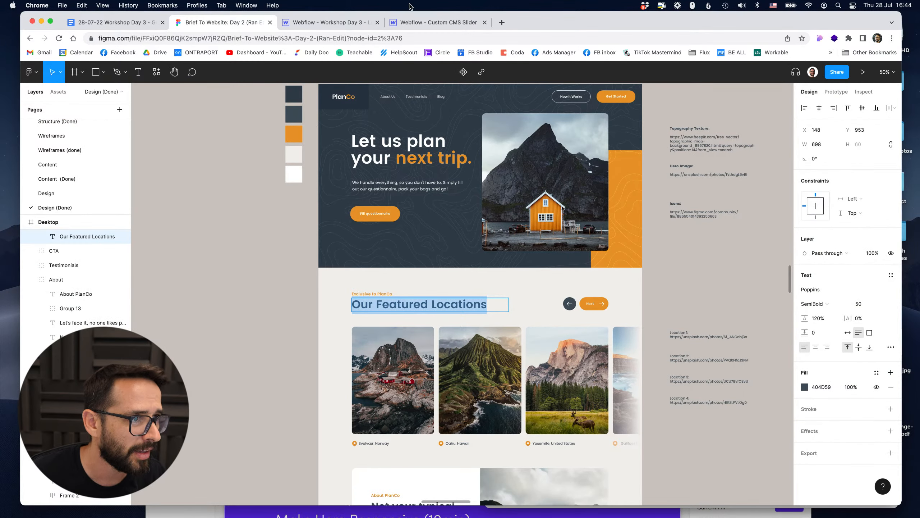
{"action": "left_click", "coordinate": [431, 22]}
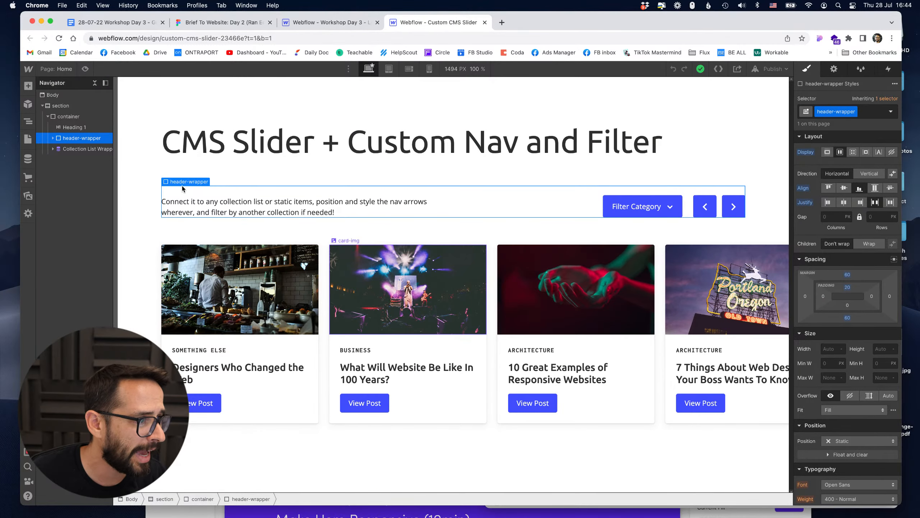
{"action": "left_click", "coordinate": [65, 149]}
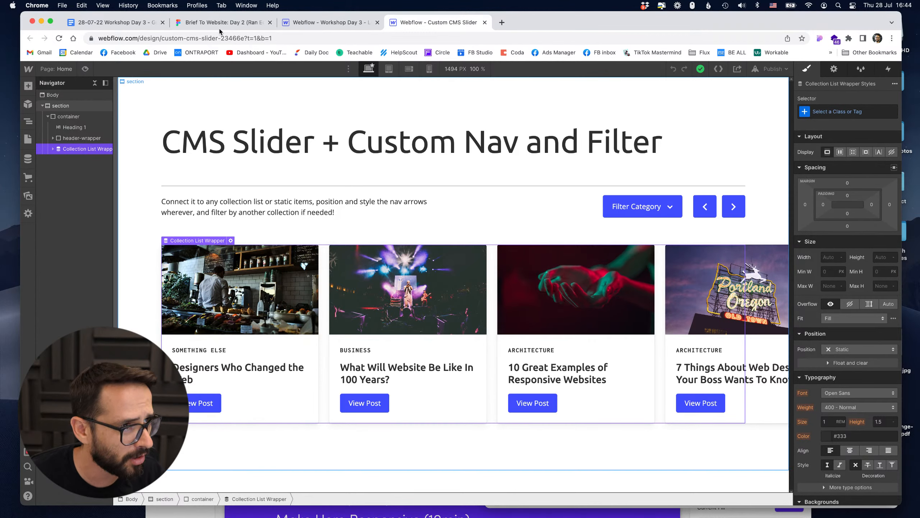
{"action": "key", "text": "ctrl+shift+Tab"}
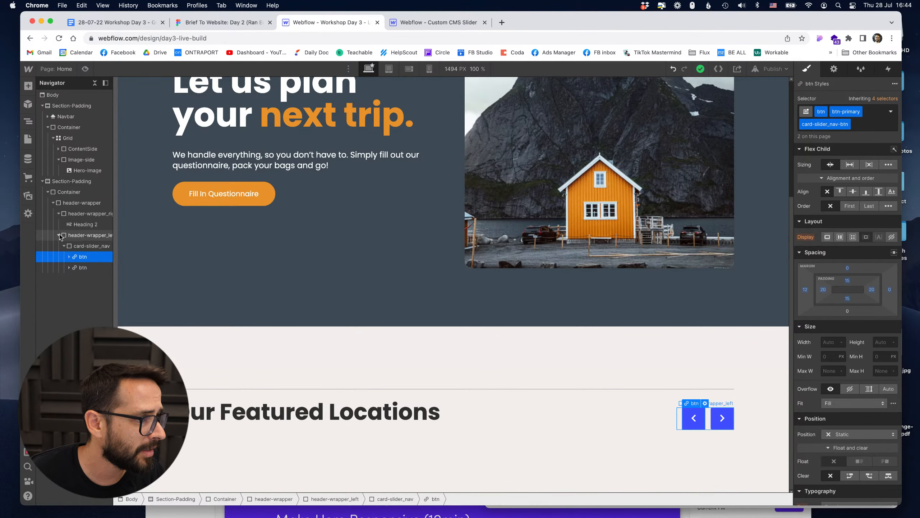
{"action": "left_click", "coordinate": [53, 203]}
{"action": "left_click", "coordinate": [67, 191]}
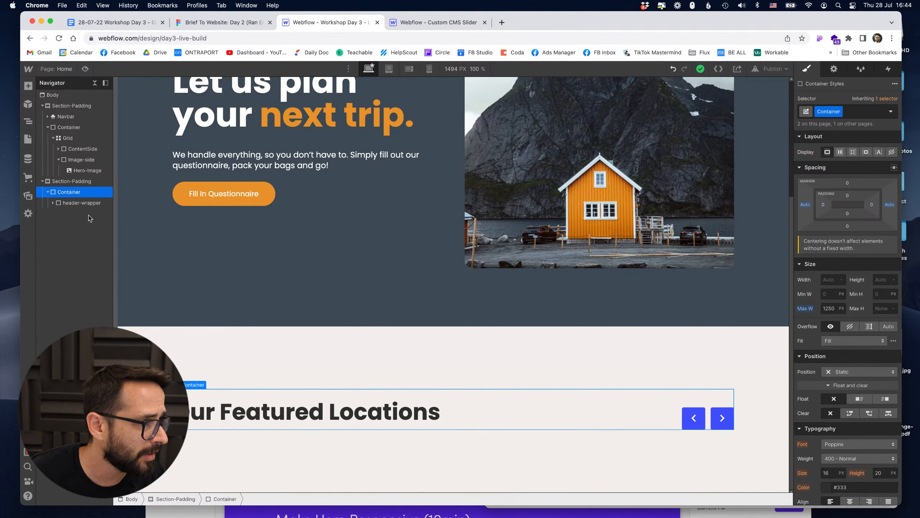
{"action": "key", "text": "super+v"}
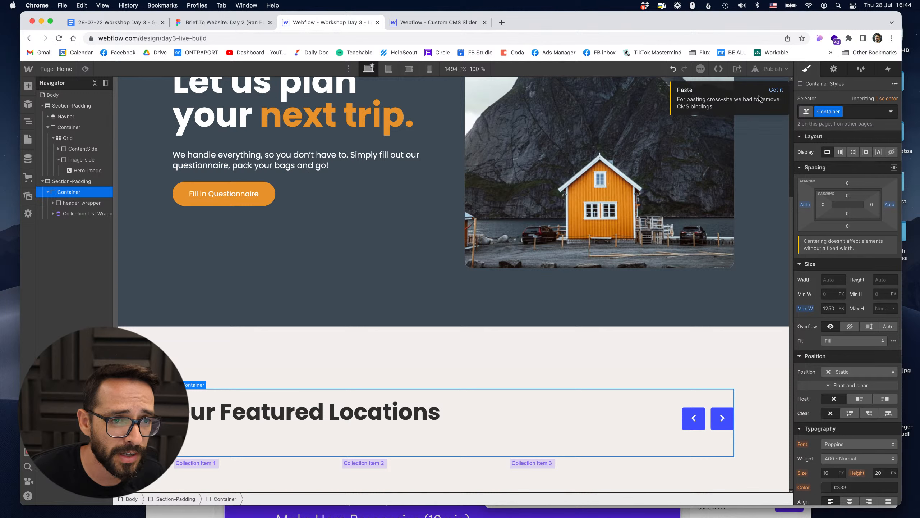
- Inspect the pasted Collection List Wrapper down to card-slider_item, and examine the location cards in the Figma design
{"action": "left_click", "coordinate": [53, 214]}
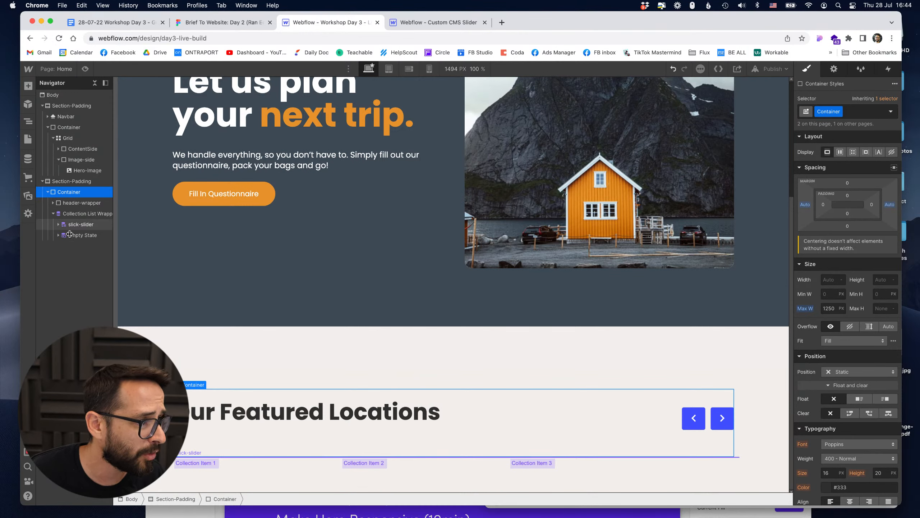
{"action": "left_click", "coordinate": [79, 215]}
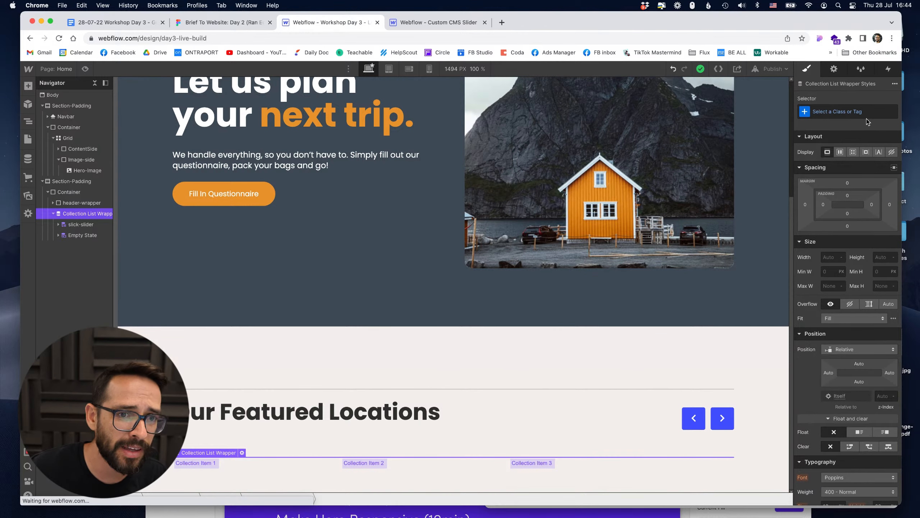
{"action": "left_click", "coordinate": [82, 225]}
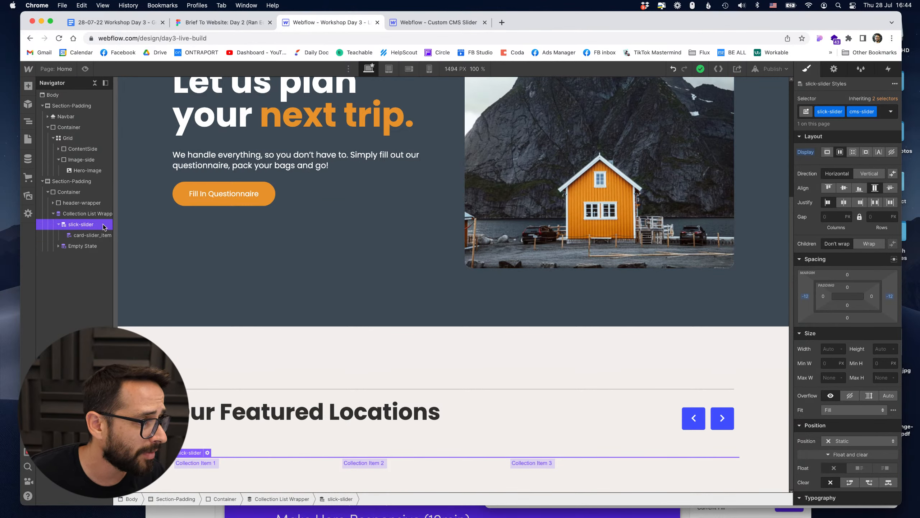
{"action": "left_click", "coordinate": [81, 236]}
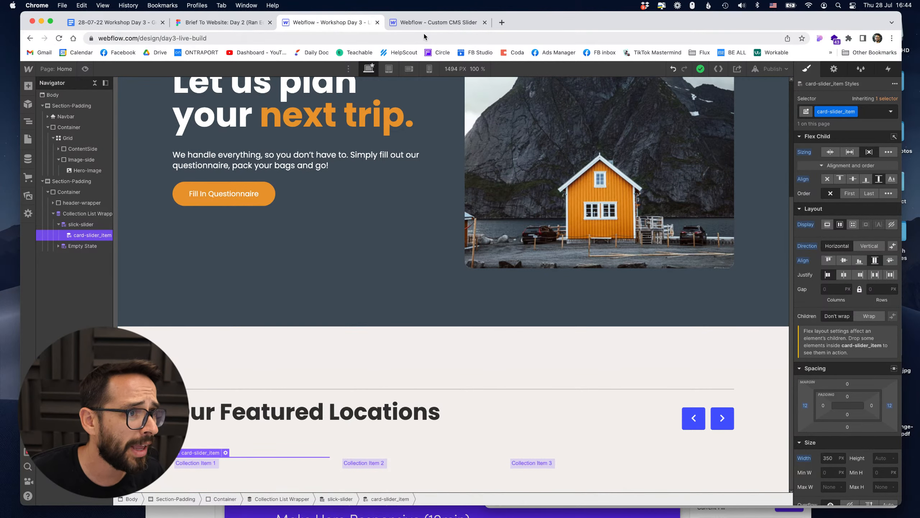
{"action": "left_click", "coordinate": [244, 17]}
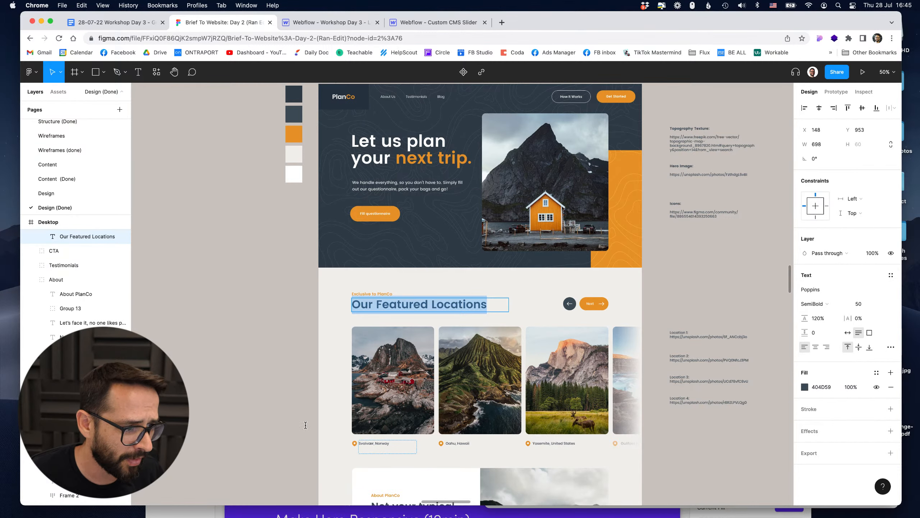
{"action": "key", "text": "Escape"}
{"action": "key", "text": "shift+0"}
{"action": "scroll", "coordinate": [286, 406], "scroll_direction": "down", "scroll_amount": 6}
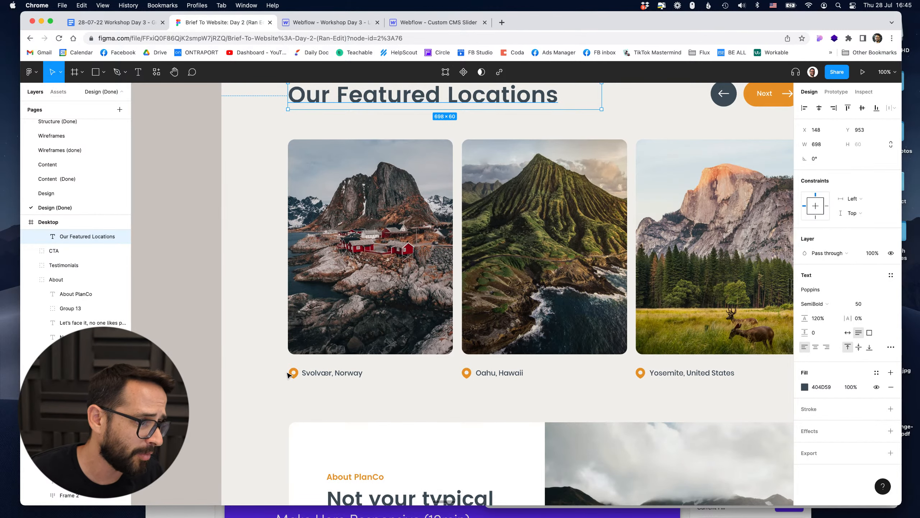
{"action": "left_click", "coordinate": [329, 23]}
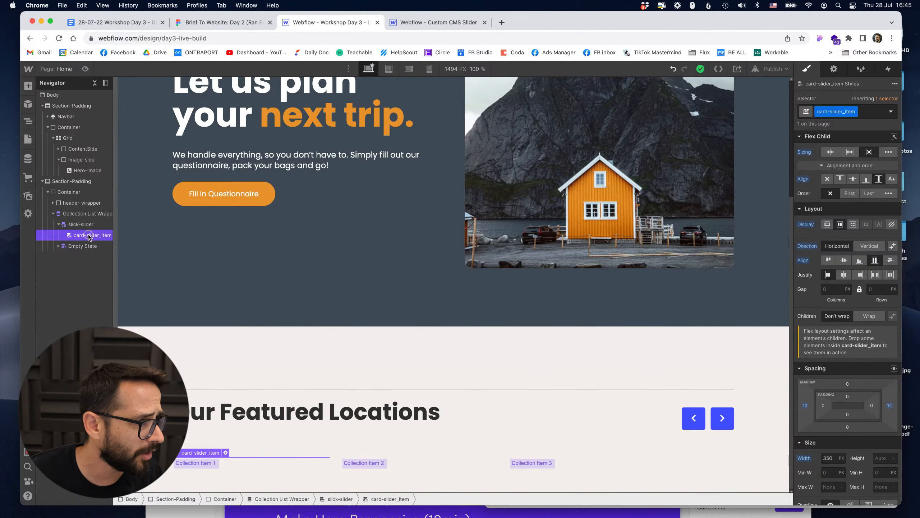
- Try to add an element inside card-slider_item in the Webflow project
{"action": "left_click", "coordinate": [28, 86]}
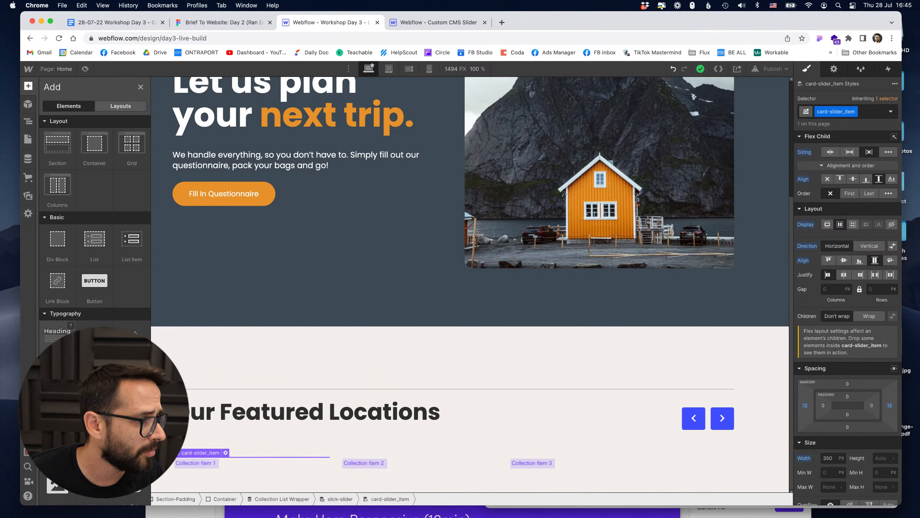
{"action": "scroll", "coordinate": [72, 267], "scroll_direction": "down", "scroll_amount": 5}
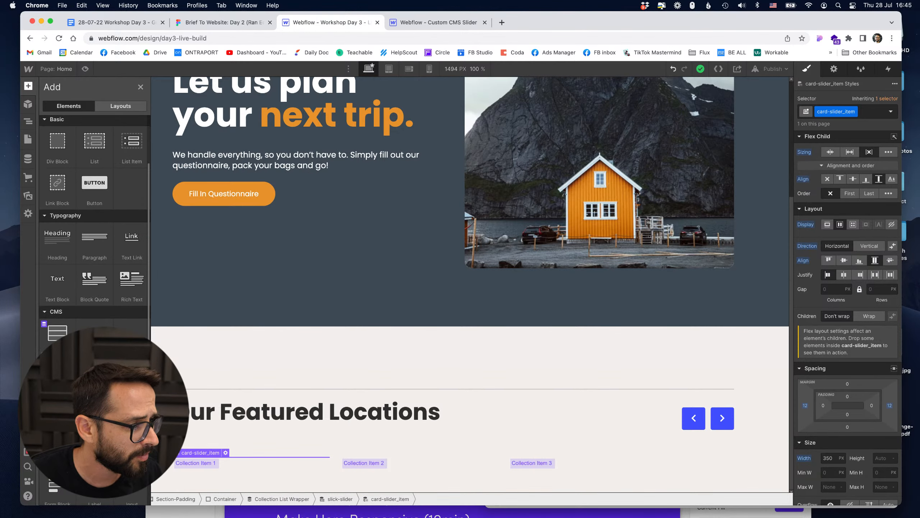
{"action": "left_click_drag", "start_coordinate": [72, 267], "coordinate": [95, 241]}
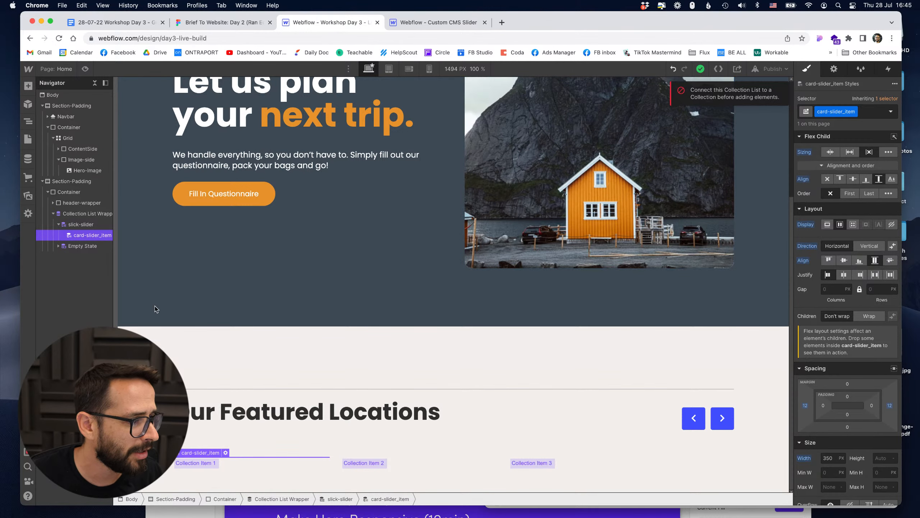
- Connect the slider's collection list to the Cities collection
{"action": "left_click", "coordinate": [226, 452]}
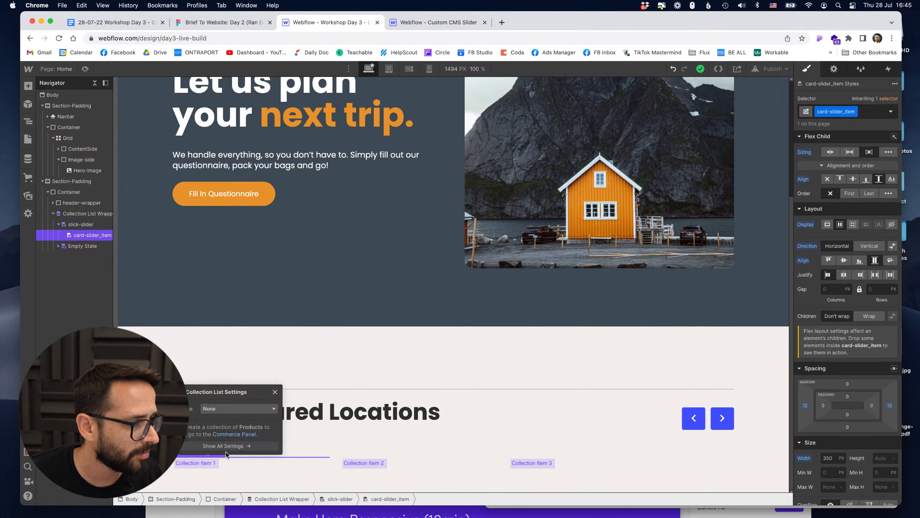
{"action": "left_click", "coordinate": [218, 408]}
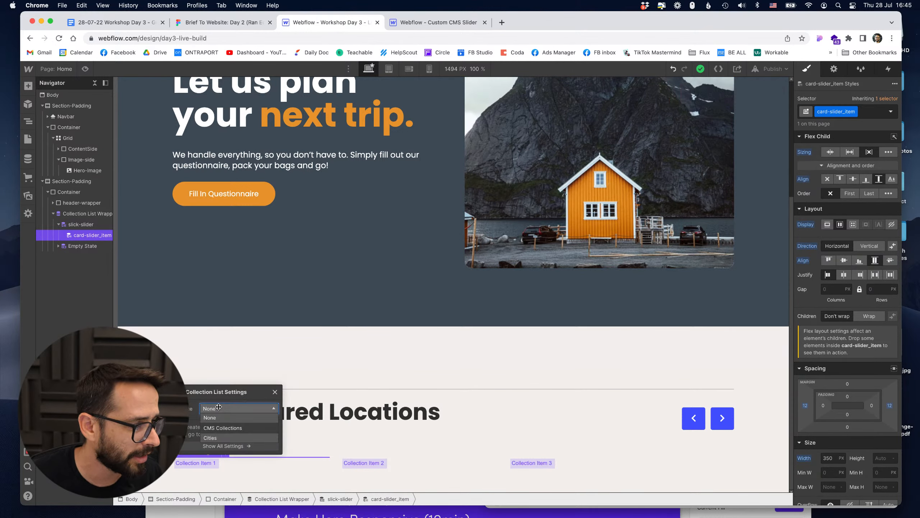
{"action": "left_click", "coordinate": [211, 438]}
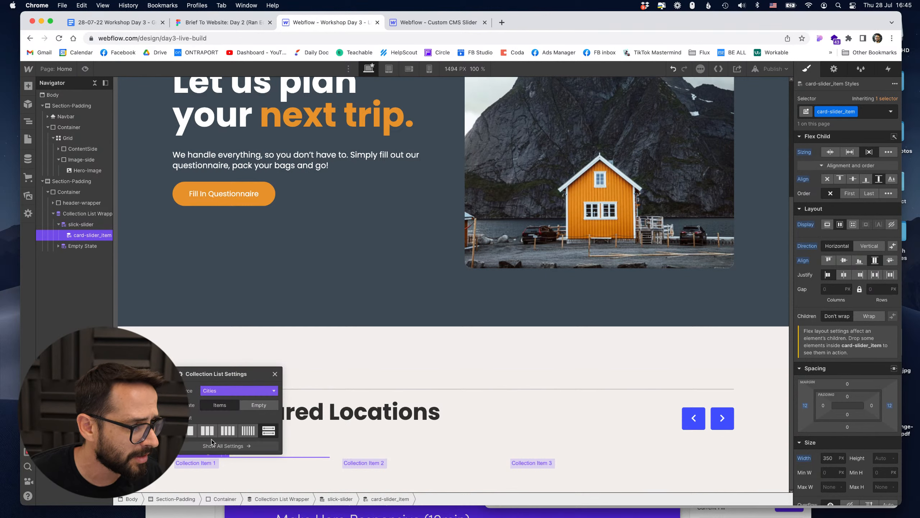
{"action": "left_click", "coordinate": [275, 374]}
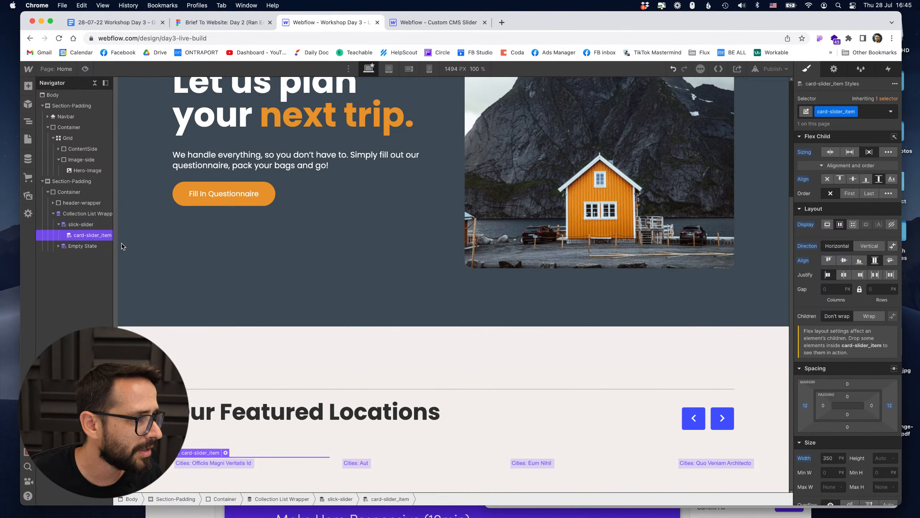
- Add an image inside card-slider_item and bind it to the Image field of the Cities collection
{"action": "left_click", "coordinate": [28, 86]}
{"action": "left_click_drag", "start_coordinate": [94, 280], "coordinate": [87, 240]}
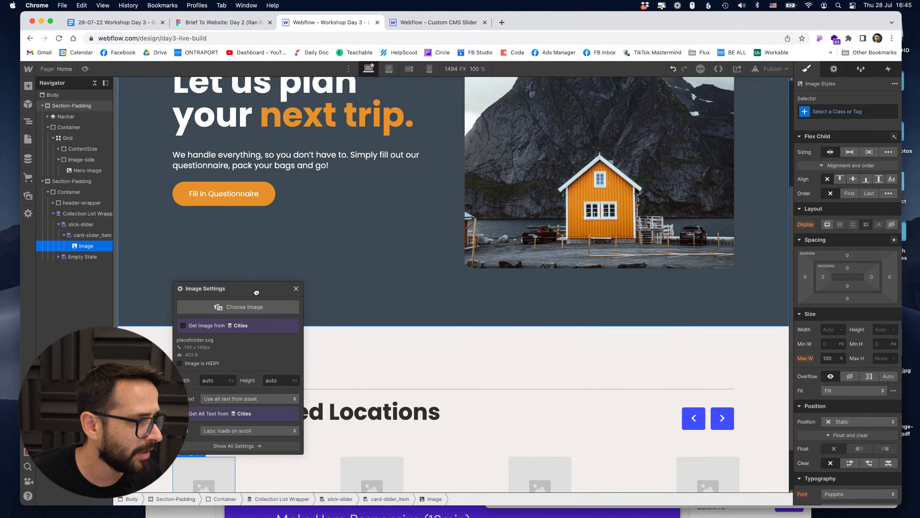
{"action": "left_click", "coordinate": [201, 336]}
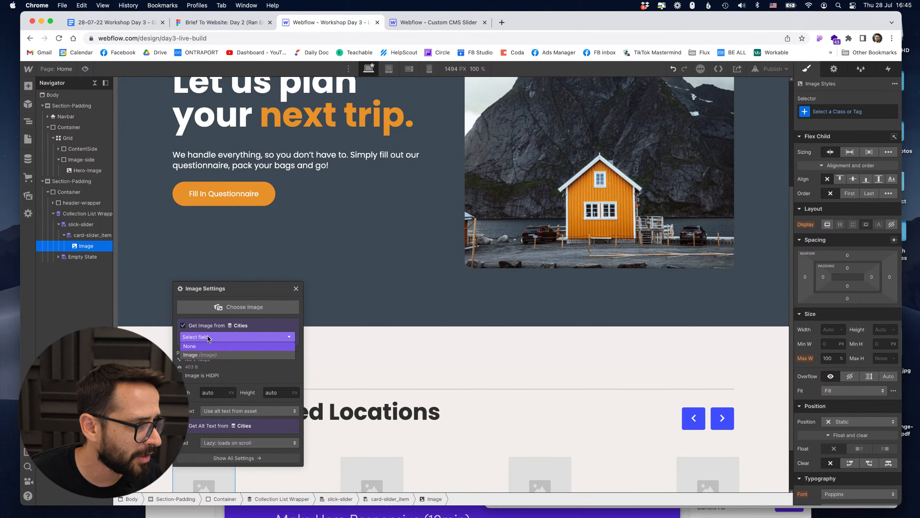
{"action": "left_click", "coordinate": [194, 355]}
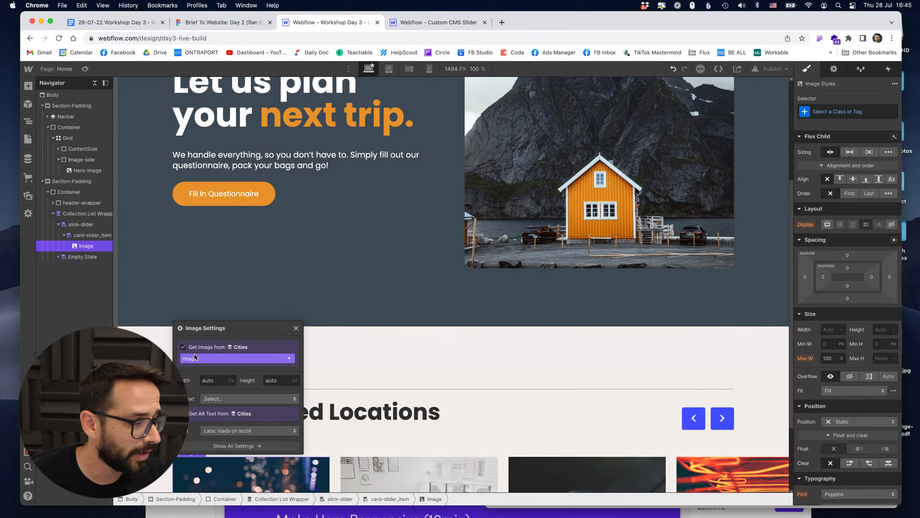
{"action": "left_click", "coordinate": [295, 329]}
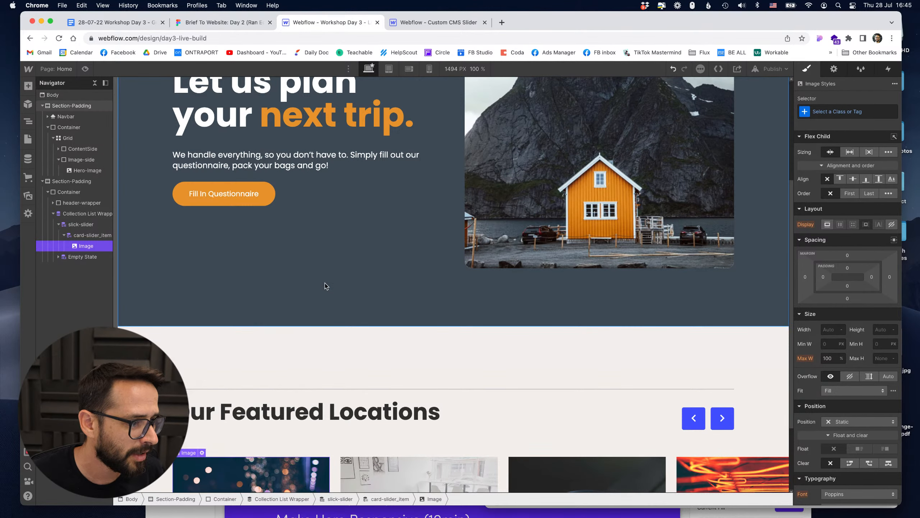
- Check the location card image in the Figma design, and give the slider's image in Webflow the class slider-image
{"action": "scroll", "coordinate": [324, 282], "scroll_direction": "down", "scroll_amount": 3}
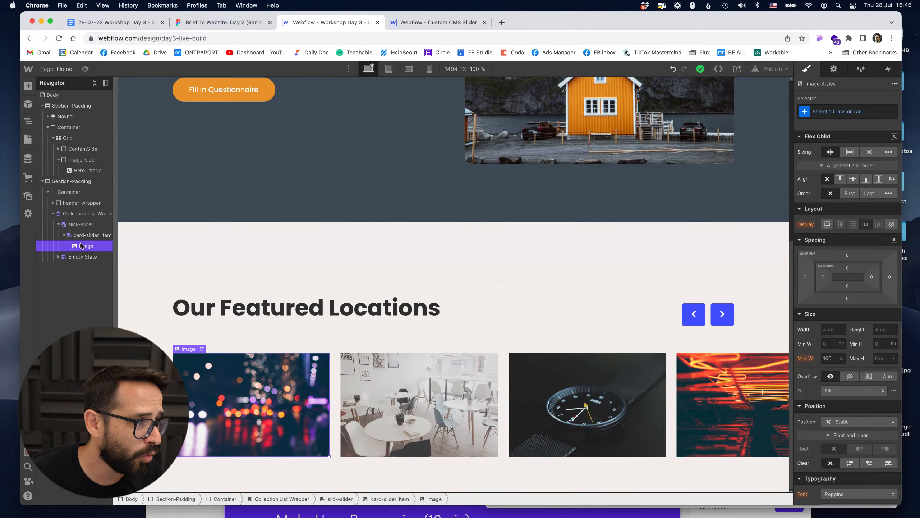
{"action": "left_click", "coordinate": [223, 22]}
{"action": "left_click", "coordinate": [340, 219]}
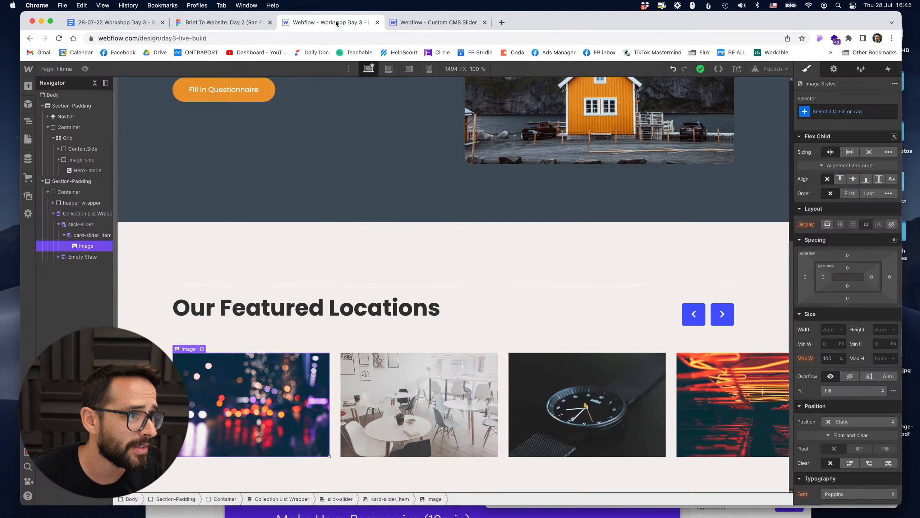
{"action": "left_click", "coordinate": [340, 22]}
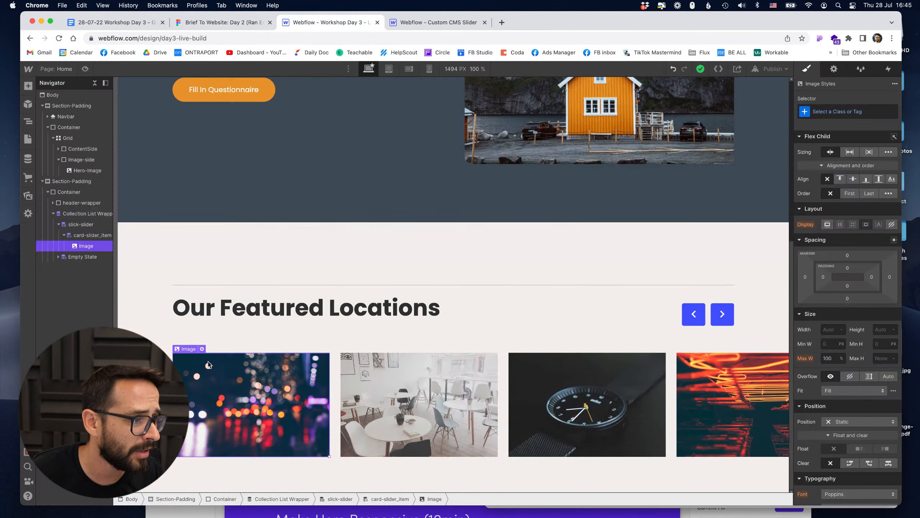
{"action": "left_click", "coordinate": [860, 111]}
{"action": "type", "text": "slider-image"}
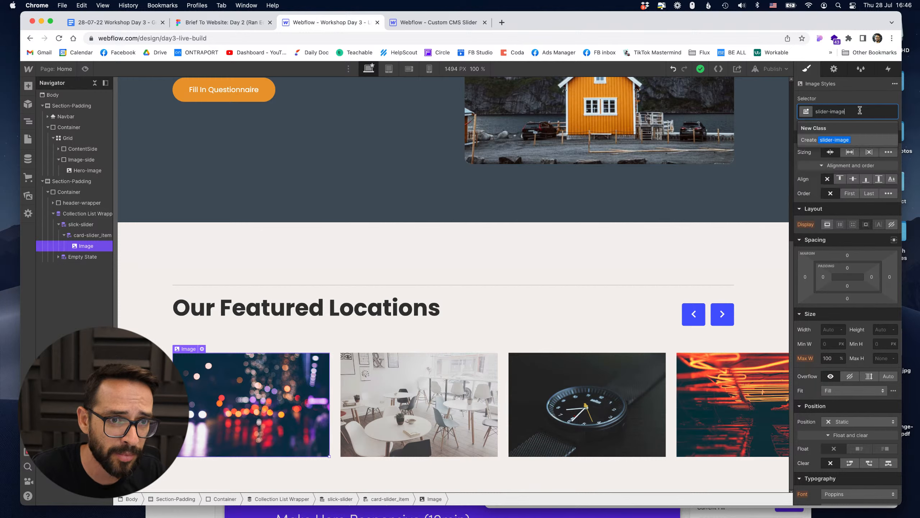
{"action": "key", "text": "Return"}
- Set slider-image to 360 px wide and 470 px high with its fit set to Cover
{"action": "scroll", "coordinate": [594, 288], "scroll_direction": "up", "scroll_amount": 10}
{"action": "scroll", "coordinate": [595, 289], "scroll_direction": "down", "scroll_amount": 8}
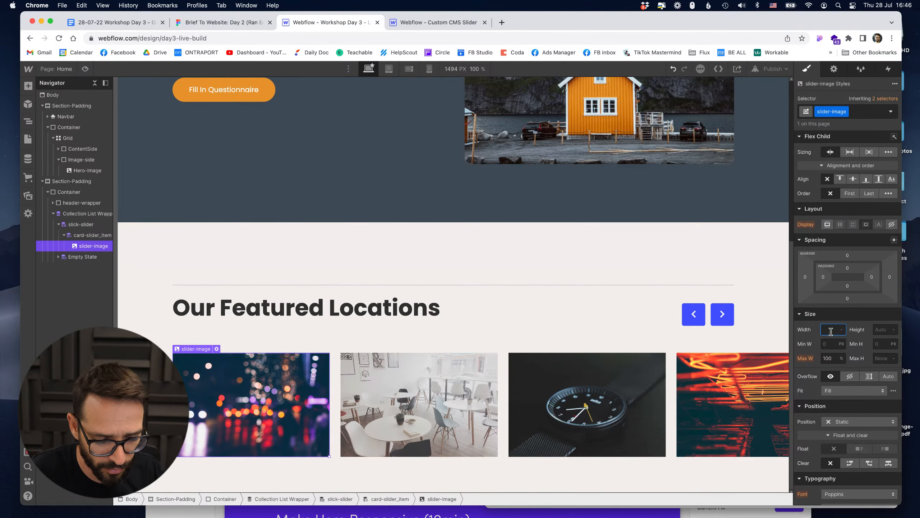
{"action": "key", "text": "Tab"}
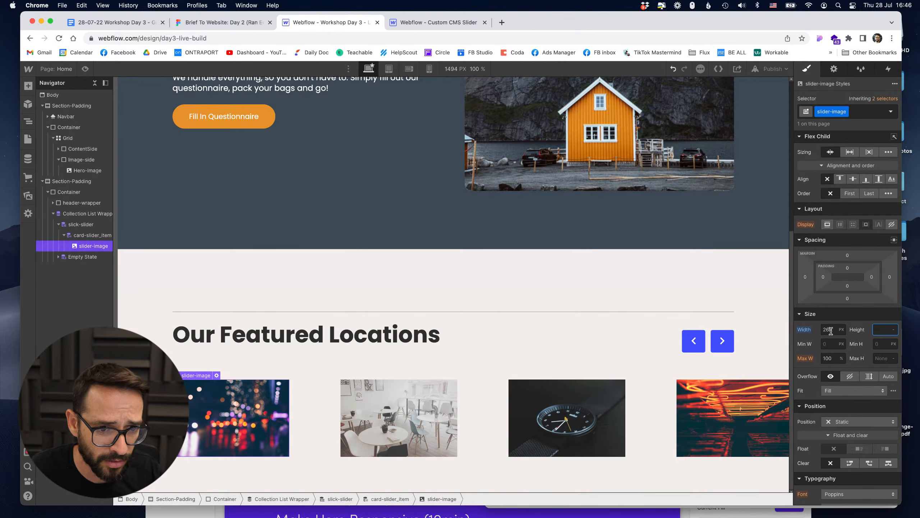
{"action": "type", "text": "360"}
{"action": "key", "text": "Tab"}
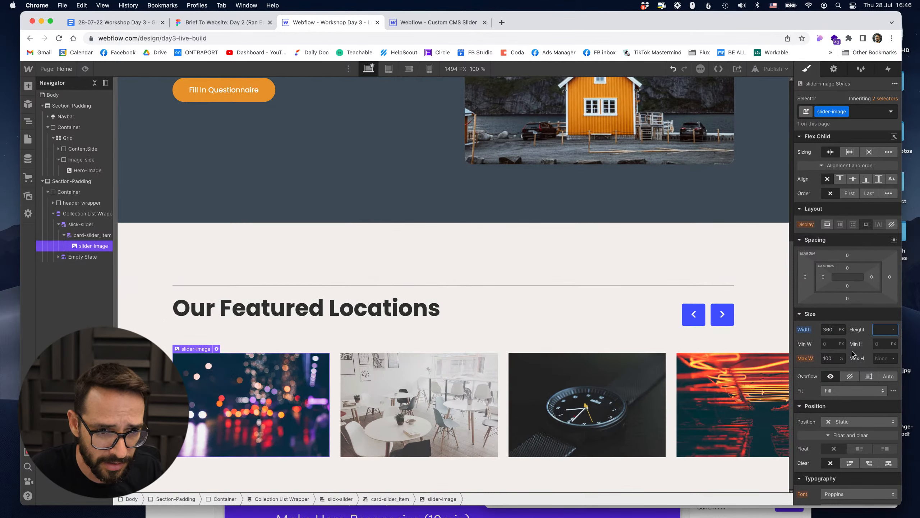
{"action": "type", "text": "4"}
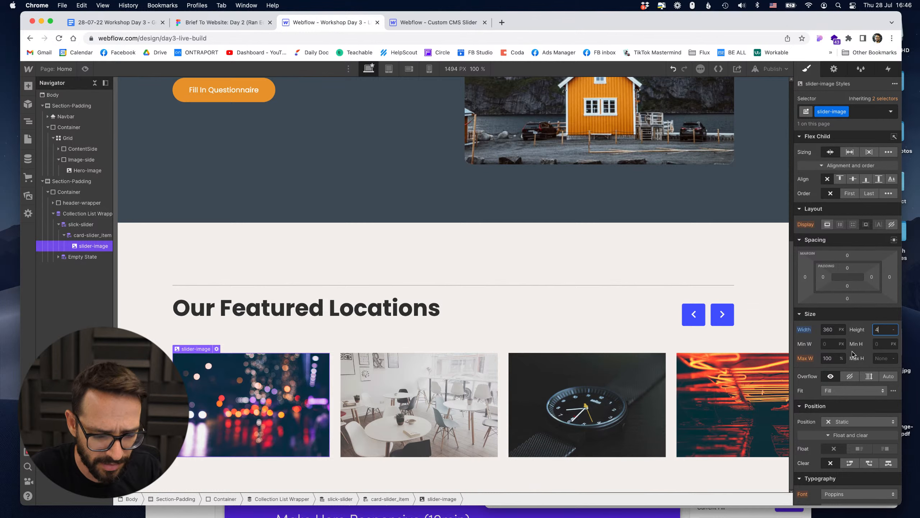
{"action": "type", "text": "70"}
{"action": "key", "text": "Return"}
{"action": "scroll", "coordinate": [490, 295], "scroll_direction": "down", "scroll_amount": 3}
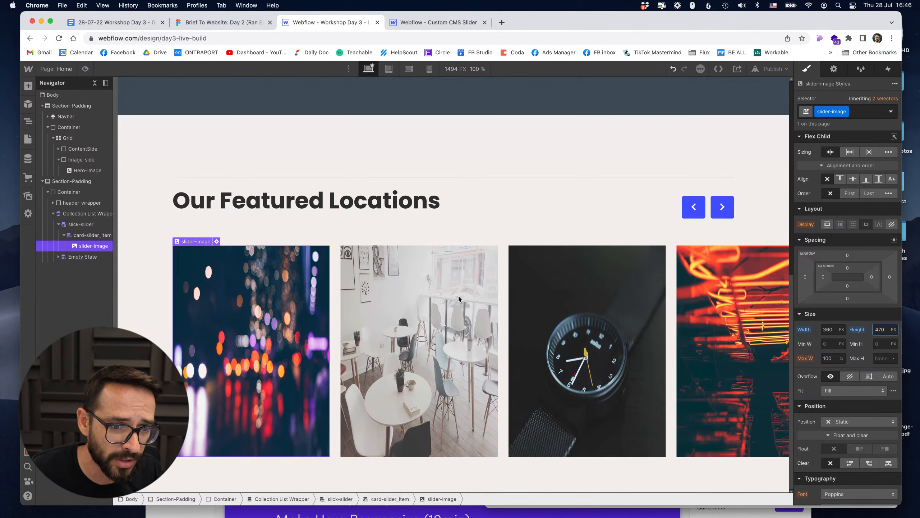
{"action": "left_click", "coordinate": [831, 391]}
{"action": "left_click", "coordinate": [838, 414]}
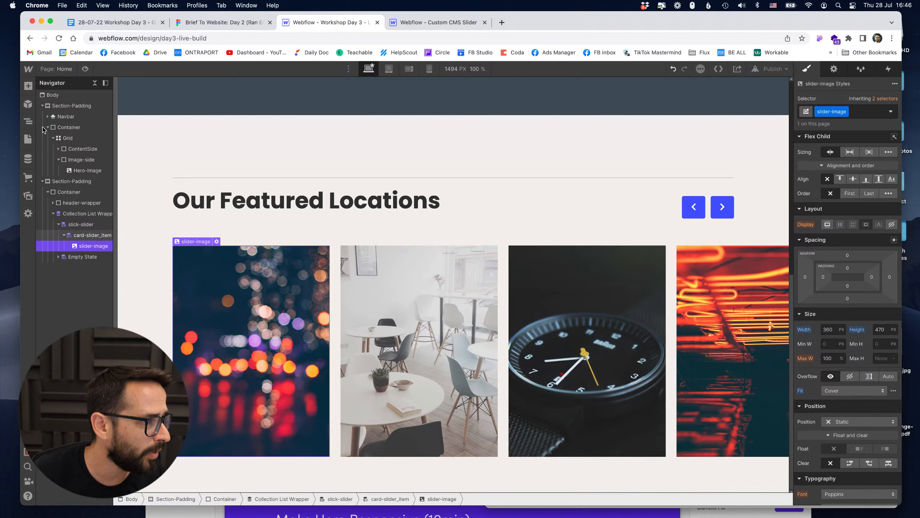
- Add a div block after slider-image inside card-slider_item and give it the class city-information
{"action": "left_click", "coordinate": [28, 86]}
{"action": "left_click_drag", "start_coordinate": [58, 239], "coordinate": [90, 254]}
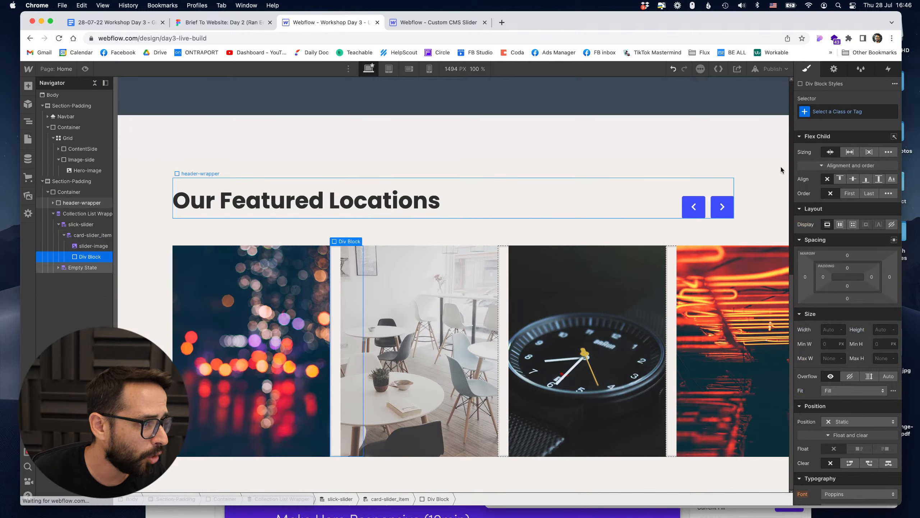
{"action": "left_click", "coordinate": [861, 112]}
{"action": "type", "text": "city-informati"}
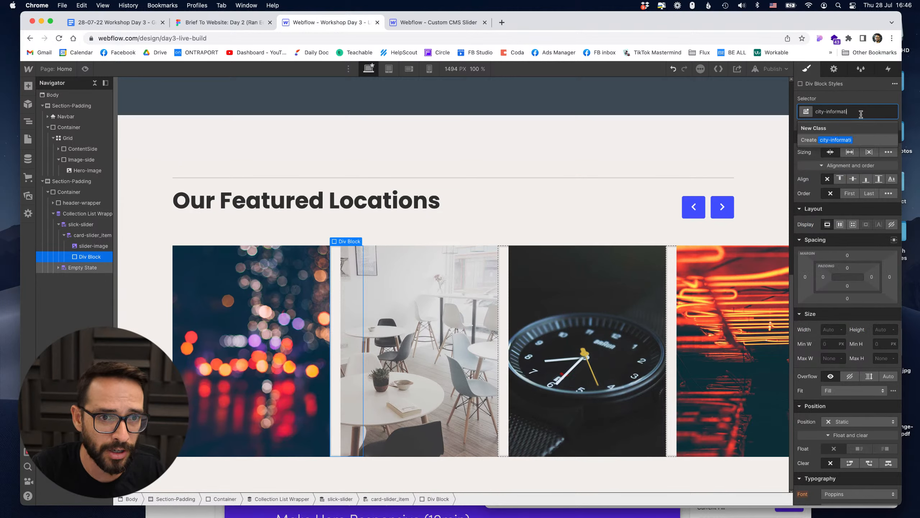
{"action": "type", "text": "on"}
{"action": "key", "text": "Return"}
- Place the Location-icon.svg asset inside the city-information block and select that block
{"action": "left_click", "coordinate": [29, 86]}
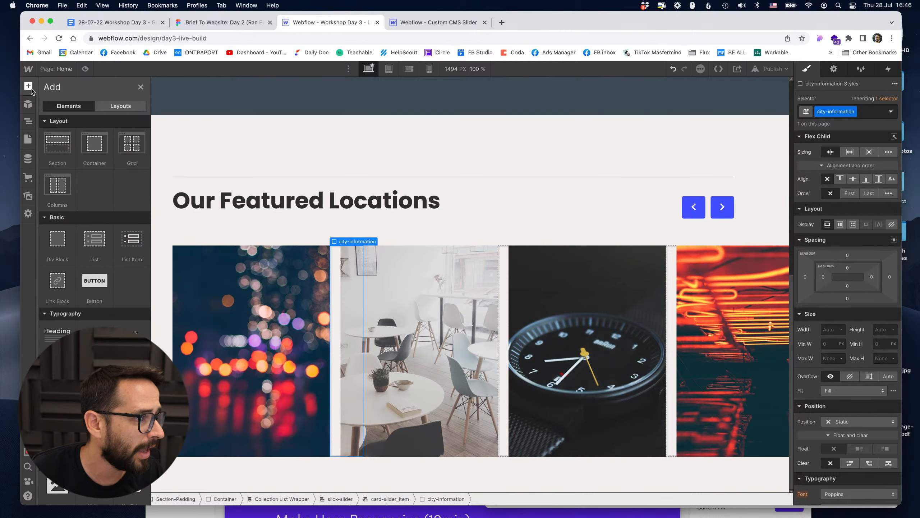
{"action": "left_click", "coordinate": [27, 195]}
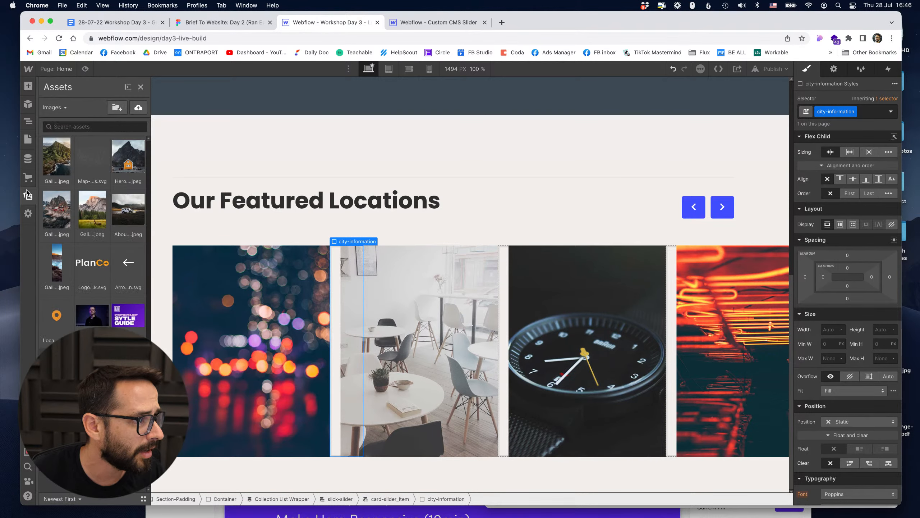
{"action": "left_click_drag", "start_coordinate": [56, 315], "coordinate": [90, 265]}
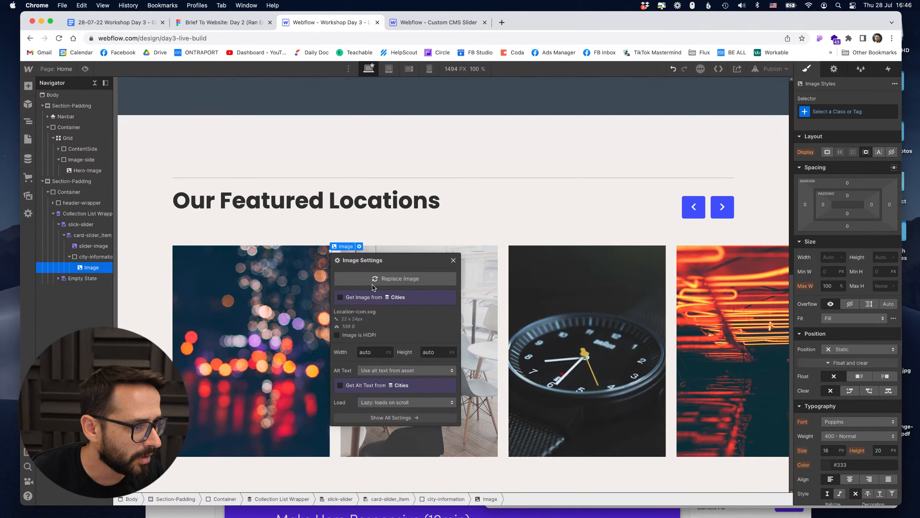
{"action": "left_click", "coordinate": [453, 260]}
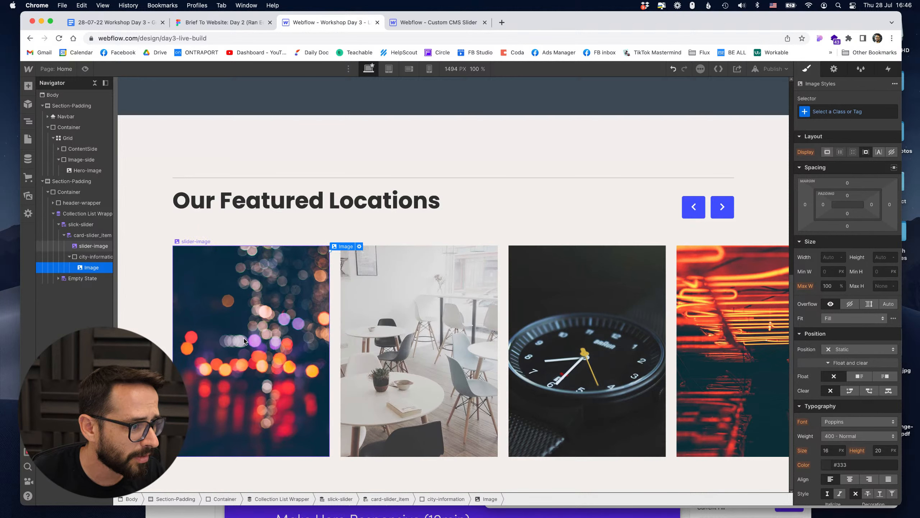
{"action": "left_click", "coordinate": [96, 257]}
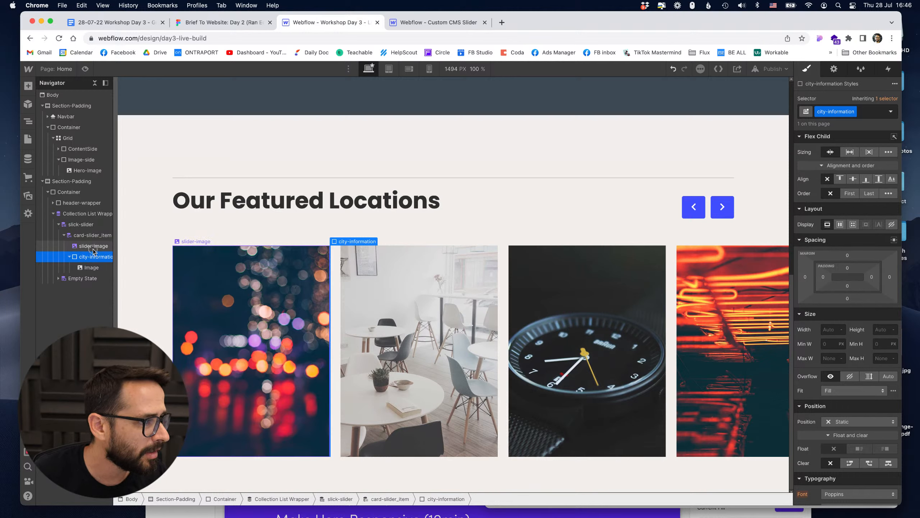
- Give the city-information block below the slider image a top margin of 12 px
{"action": "left_click", "coordinate": [95, 236]}
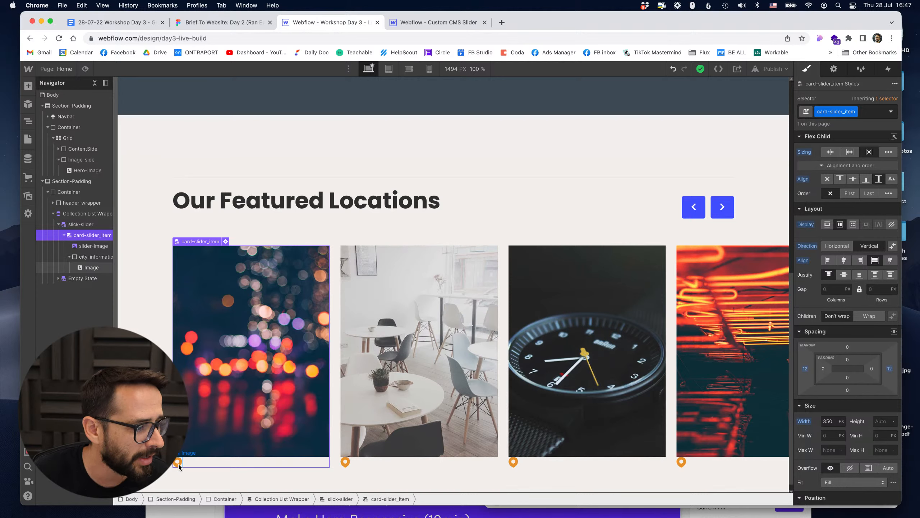
{"action": "left_click", "coordinate": [180, 462]}
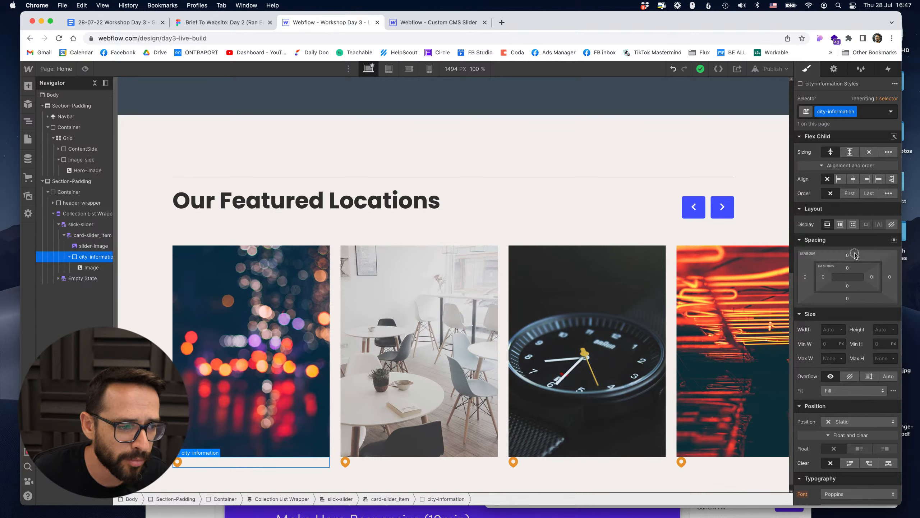
{"action": "left_click_drag", "start_coordinate": [852, 255], "coordinate": [853, 250]}
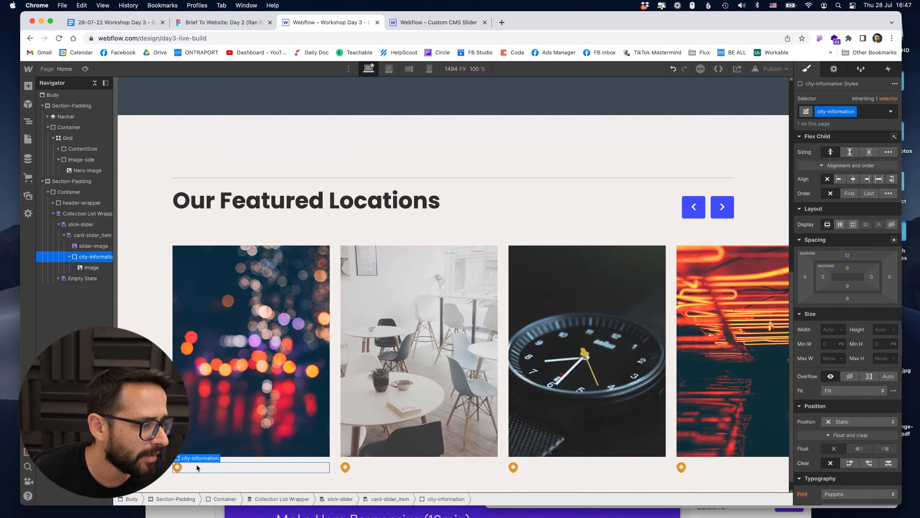
- Add a text block after the location icon in city-information and bind its text to the Cities Name field
{"action": "scroll", "coordinate": [166, 297], "scroll_direction": "down", "scroll_amount": 1}
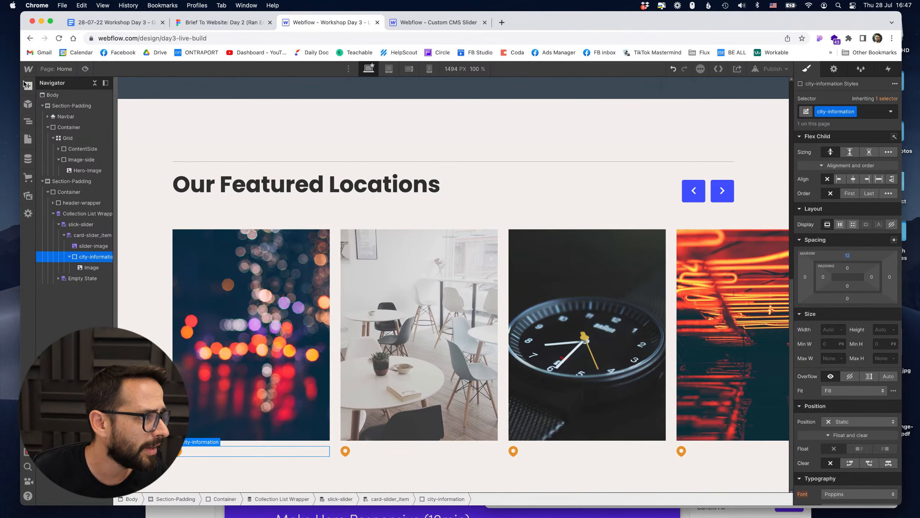
{"action": "left_click", "coordinate": [29, 86]}
{"action": "left_click_drag", "start_coordinate": [57, 373], "coordinate": [183, 449]}
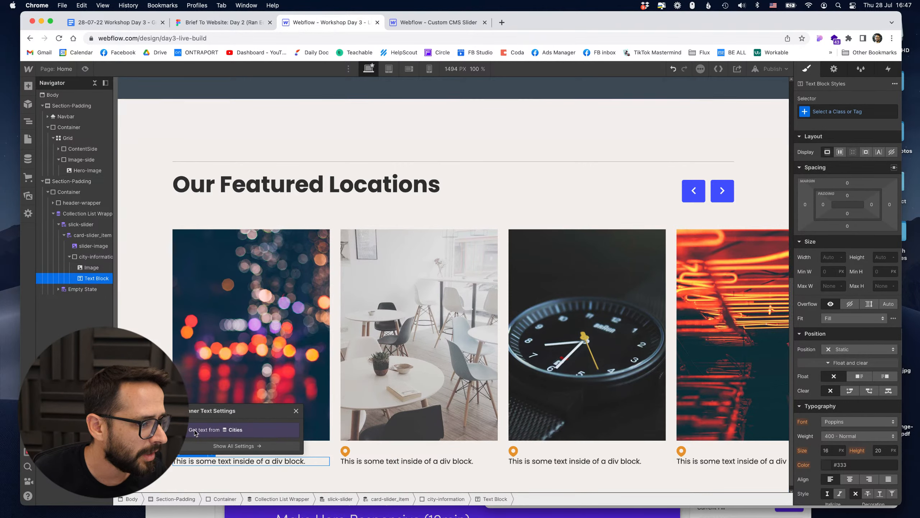
{"action": "left_click", "coordinate": [200, 440]}
{"action": "left_click", "coordinate": [200, 476]}
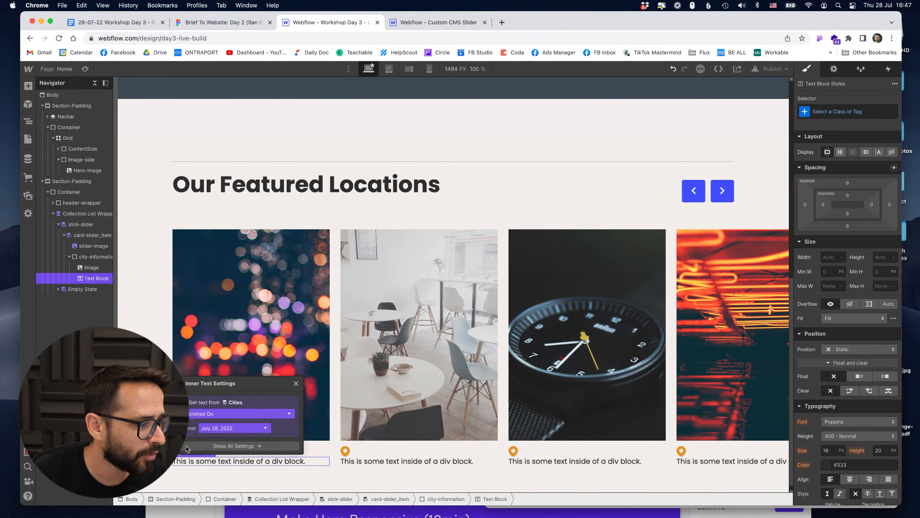
{"action": "left_click", "coordinate": [161, 118]}
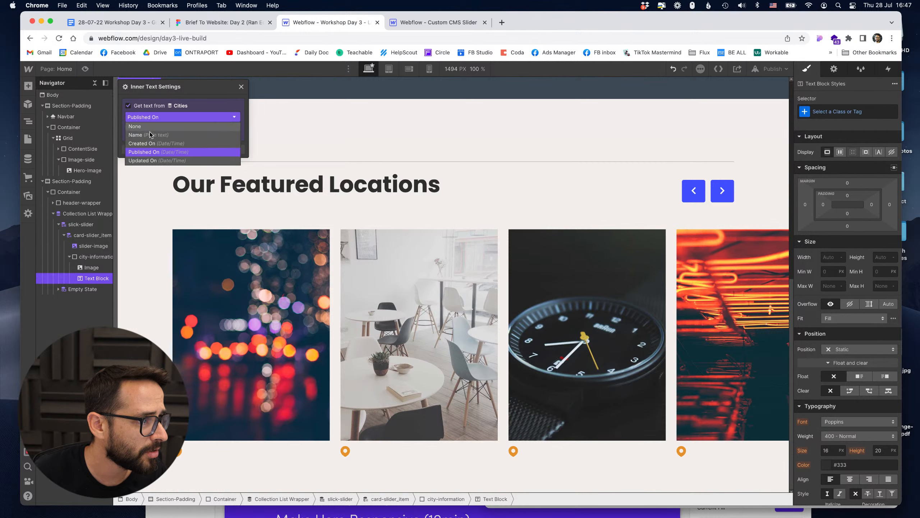
{"action": "left_click", "coordinate": [149, 128]}
{"action": "left_click", "coordinate": [241, 87]}
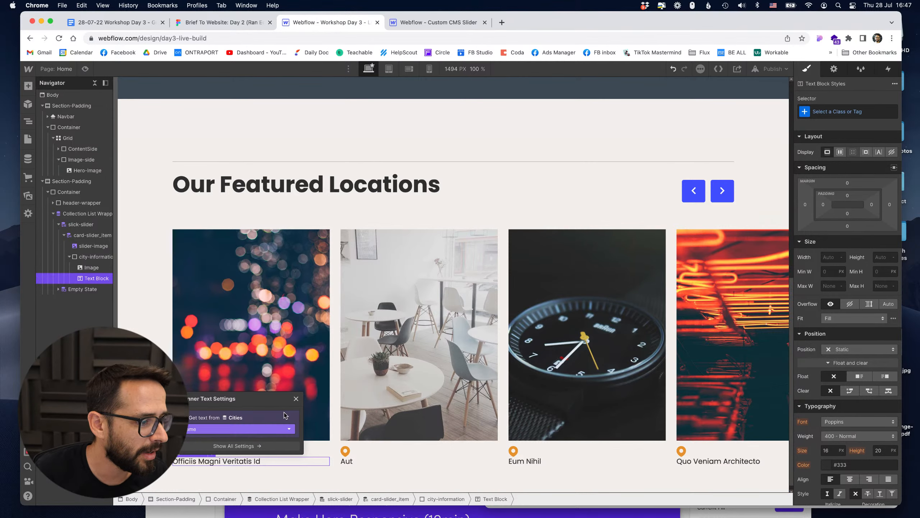
- Make city-information a horizontal flex layout with a 7 px gap and its items aligned to the centre
{"action": "left_click", "coordinate": [234, 448]}
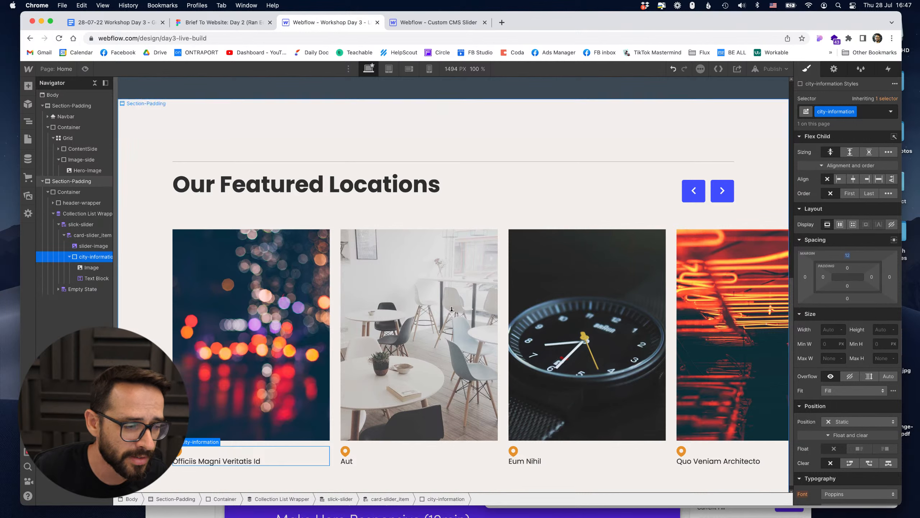
{"action": "left_click", "coordinate": [840, 225]}
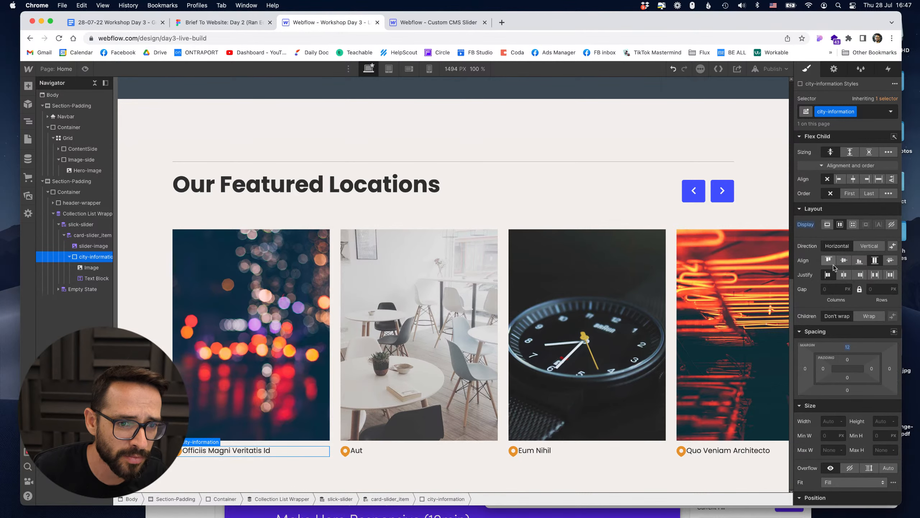
{"action": "left_click", "coordinate": [830, 289]}
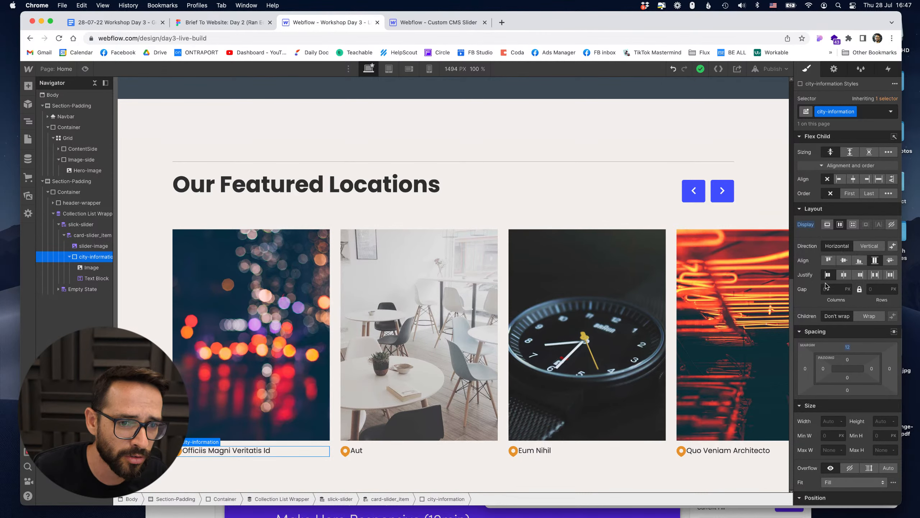
{"action": "type", "text": "10"}
{"action": "key", "text": "shift+Up"}
{"action": "key", "text": "shift+Down"}
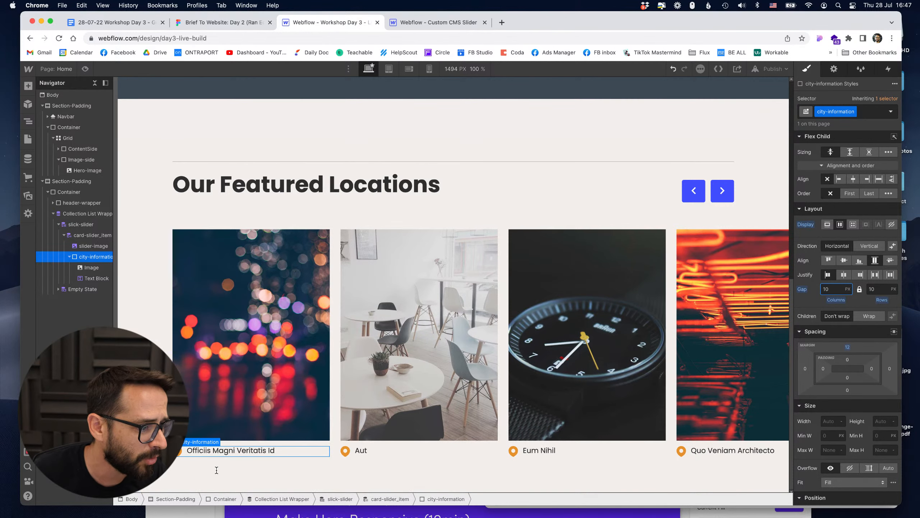
{"action": "key", "text": "Down"}
{"action": "key", "text": "Down"}
{"action": "key", "text": "Down"}
{"action": "left_click", "coordinate": [844, 260]}
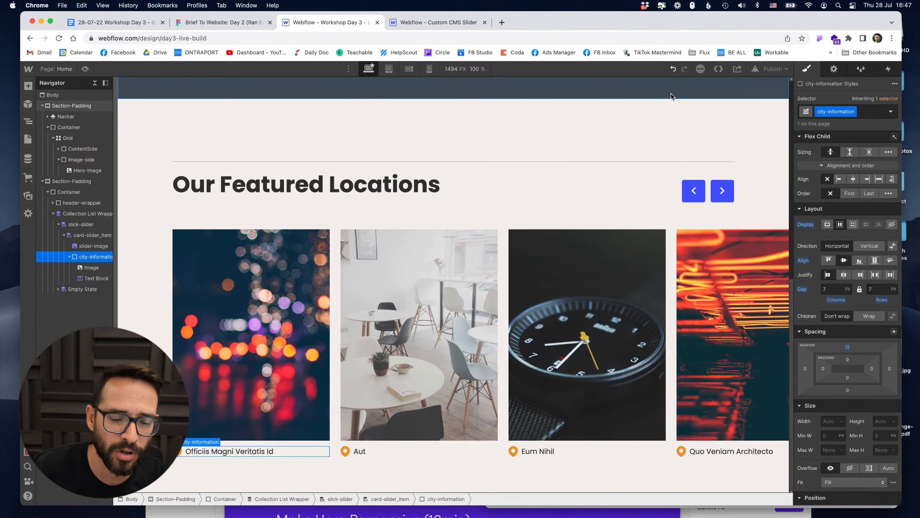
- Publish the site to day3-live-build.webflow.io and open the published page
{"action": "left_click", "coordinate": [772, 70]}
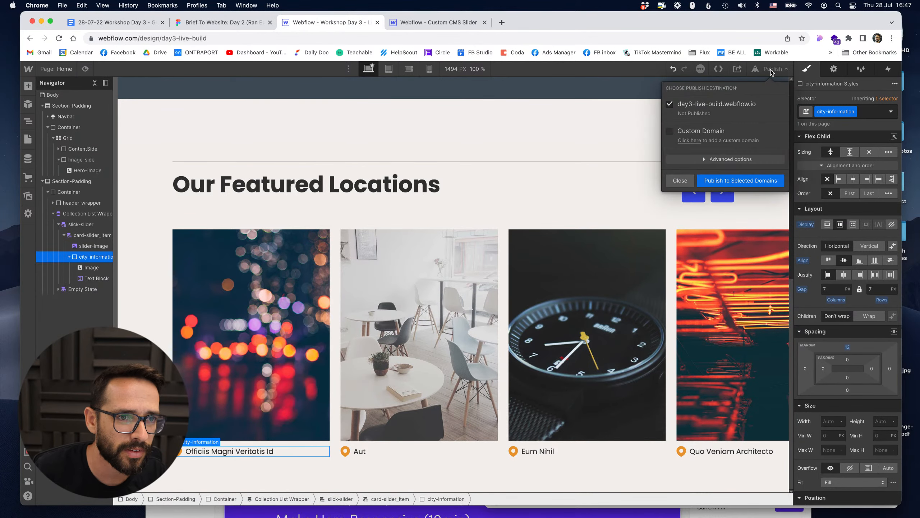
{"action": "left_click", "coordinate": [722, 185]}
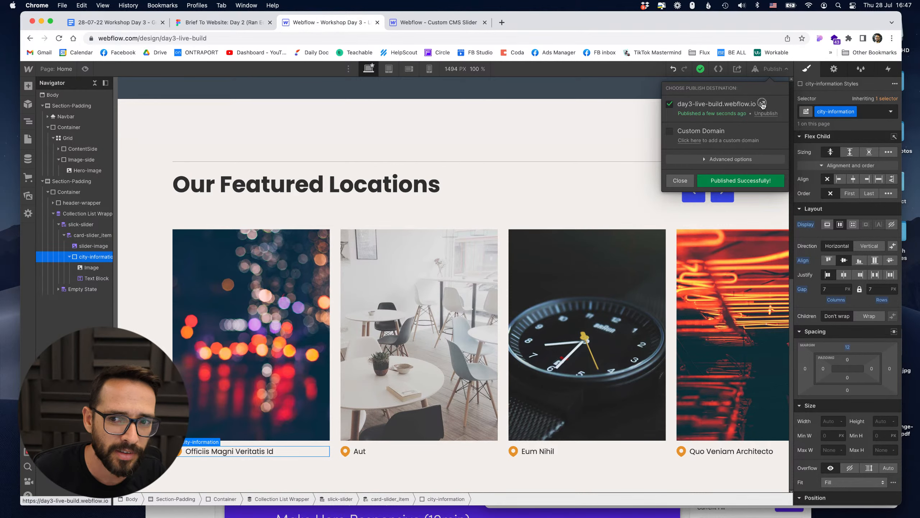
{"action": "left_click", "coordinate": [762, 105]}
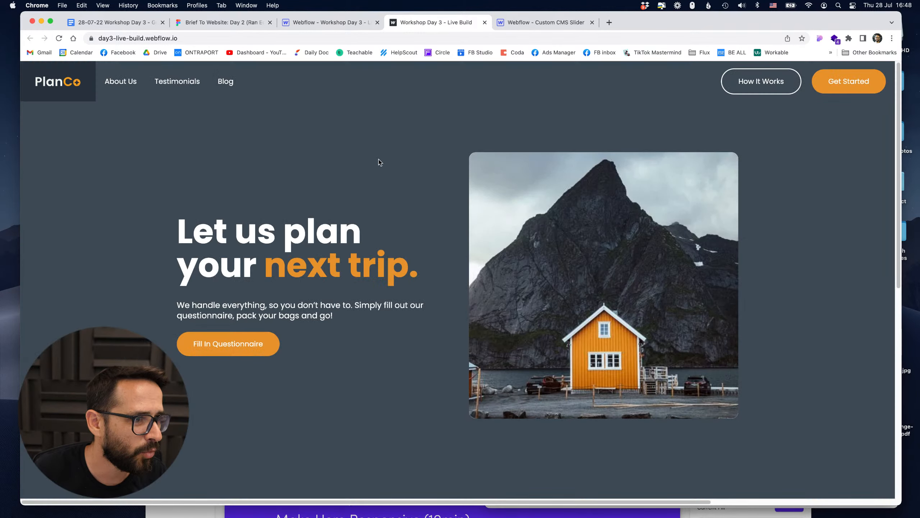
- Test the Featured Locations slider arrows on the published page, check for horizontal overflow, and close the page
{"action": "scroll", "coordinate": [386, 172], "scroll_direction": "down", "scroll_amount": 10}
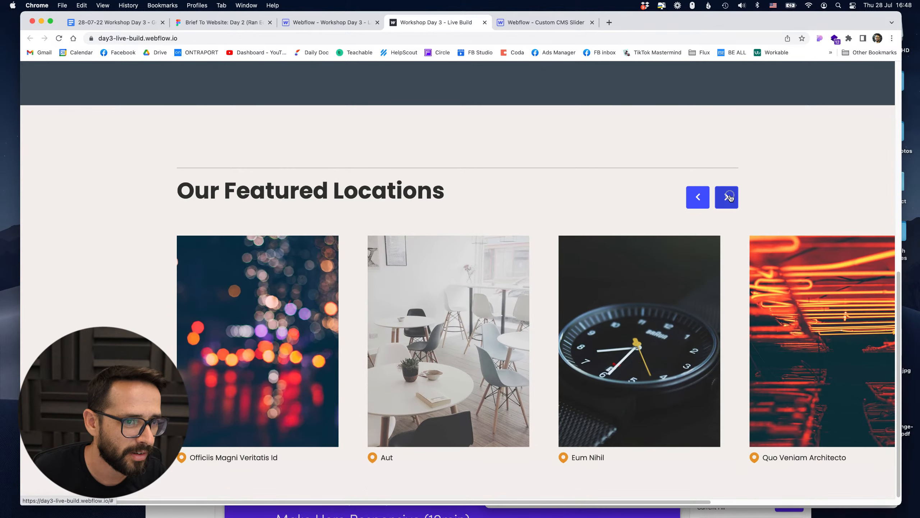
{"action": "left_click", "coordinate": [730, 198]}
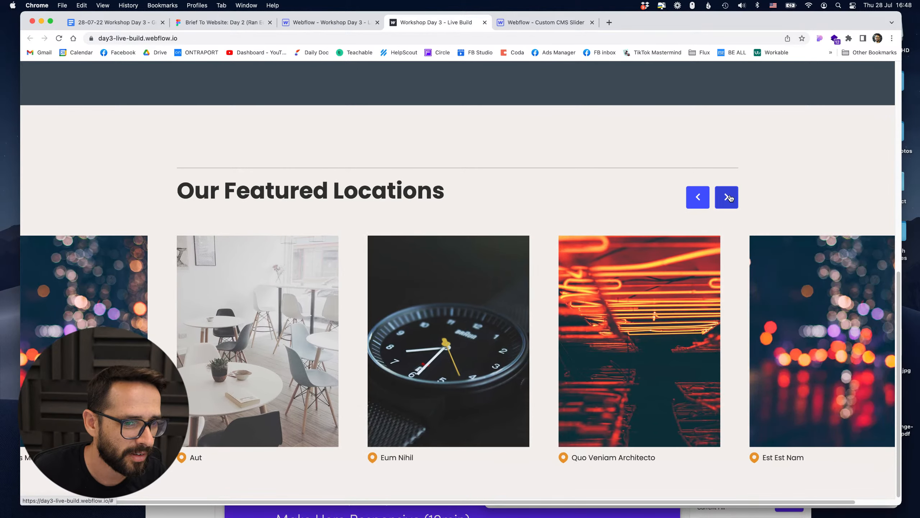
{"action": "left_click", "coordinate": [730, 196]}
{"action": "left_click", "coordinate": [695, 200]}
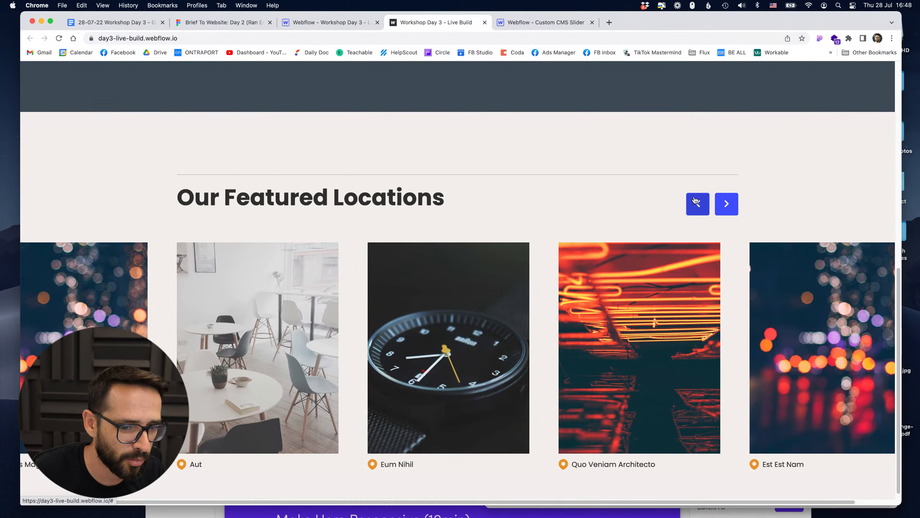
{"action": "left_click", "coordinate": [696, 203]}
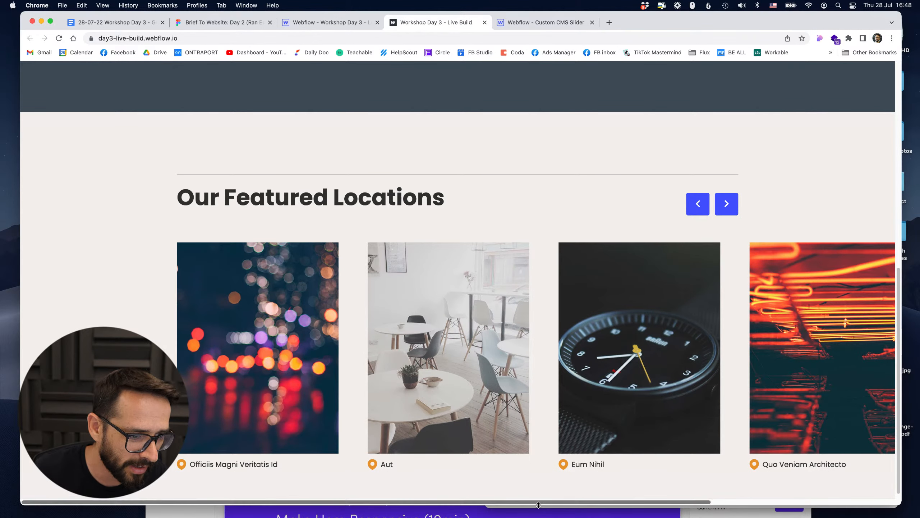
{"action": "scroll", "coordinate": [538, 501], "scroll_direction": "right", "scroll_amount": 5}
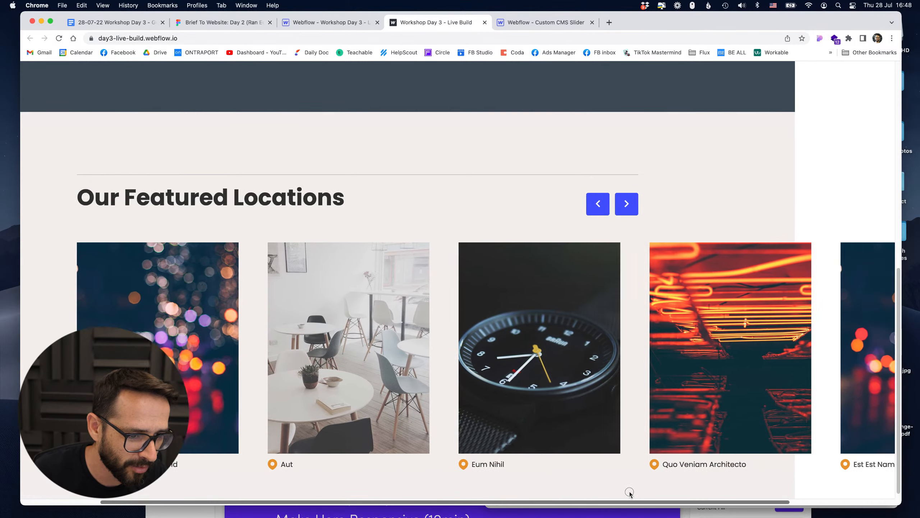
{"action": "scroll", "coordinate": [630, 493], "scroll_direction": "right", "scroll_amount": 7}
{"action": "scroll", "coordinate": [377, 488], "scroll_direction": "left", "scroll_amount": 11}
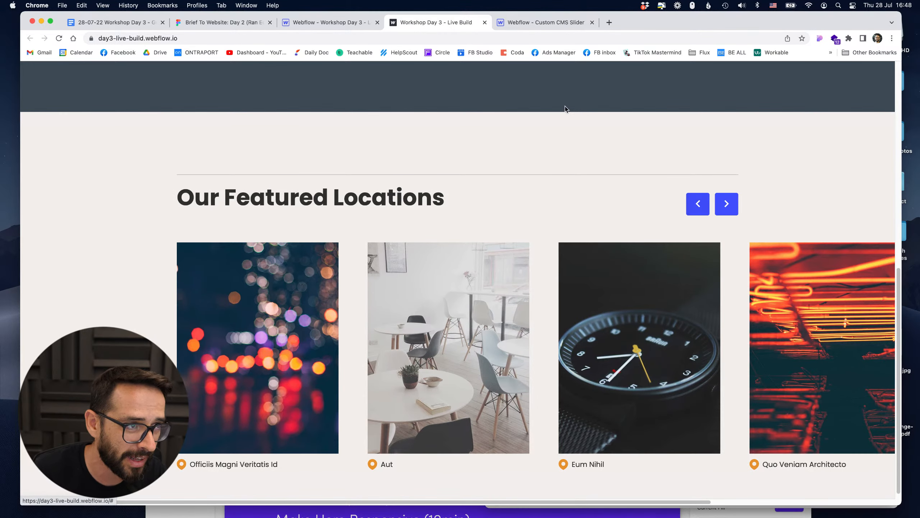
{"action": "left_click", "coordinate": [485, 23]}
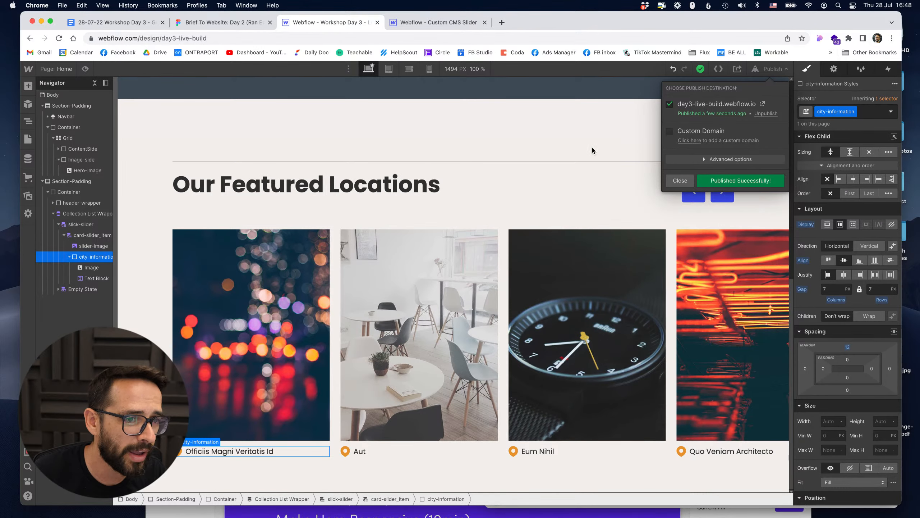
- Set the Featured Locations section's white-section class to 100% width with hidden overflow
{"action": "left_click", "coordinate": [680, 181]}
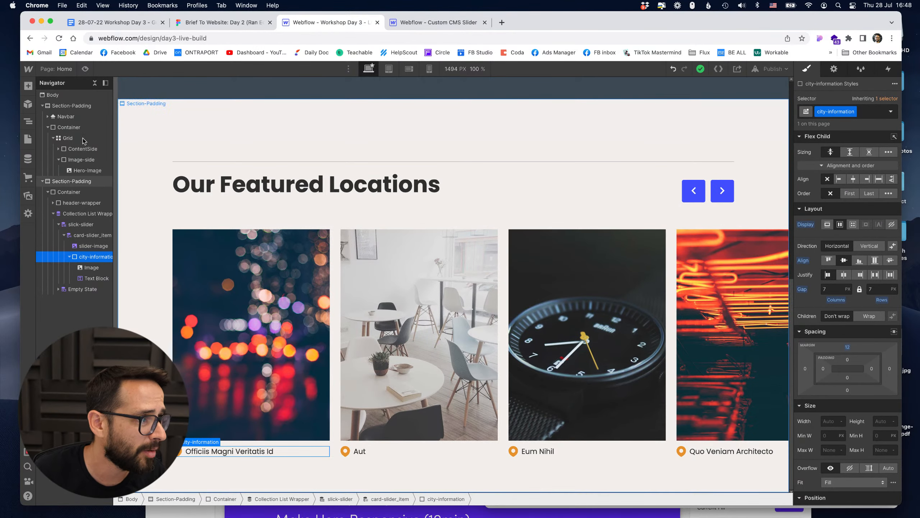
{"action": "left_click", "coordinate": [60, 185]}
{"action": "left_click", "coordinate": [43, 182]}
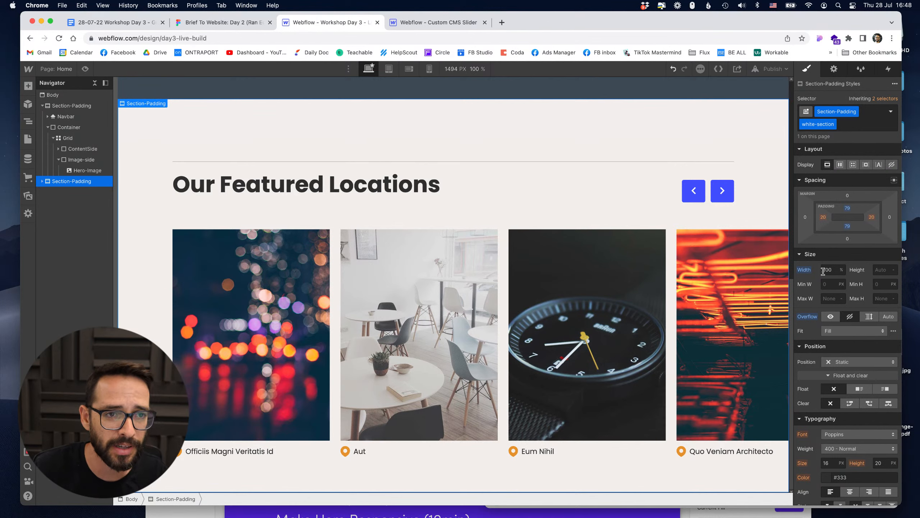
- Republish the site to day3-live-build.webflow.io and open the published page at Our Featured Locations
{"action": "left_click", "coordinate": [765, 69]}
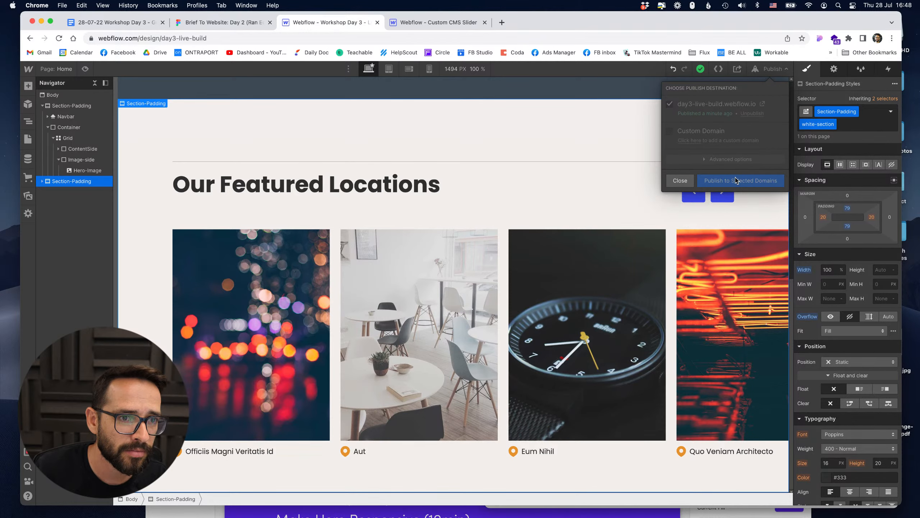
{"action": "left_click", "coordinate": [765, 104]}
{"action": "scroll", "coordinate": [684, 147], "scroll_direction": "down", "scroll_amount": 10}
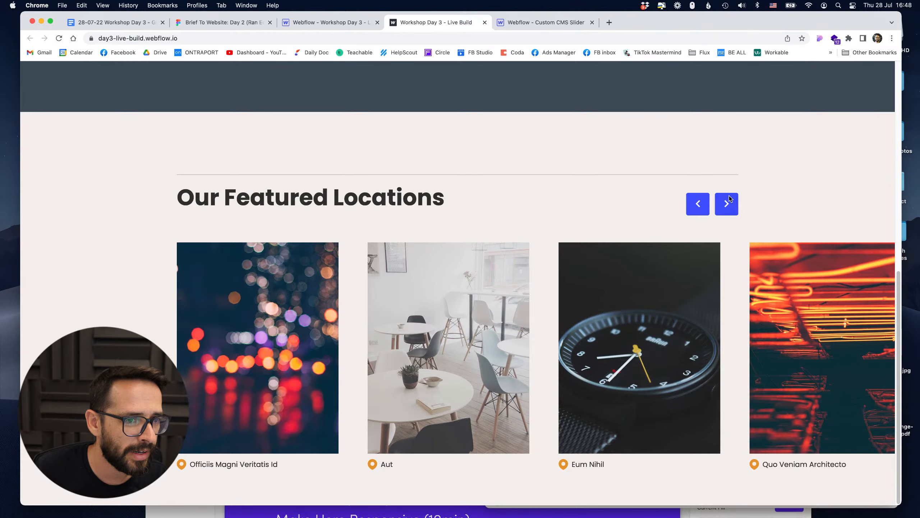
- Test the slider in both directions on the published page, close it, and review the page in the Webflow Designer
{"action": "left_click", "coordinate": [730, 200]}
{"action": "left_click", "coordinate": [728, 200]}
{"action": "left_click", "coordinate": [697, 202]}
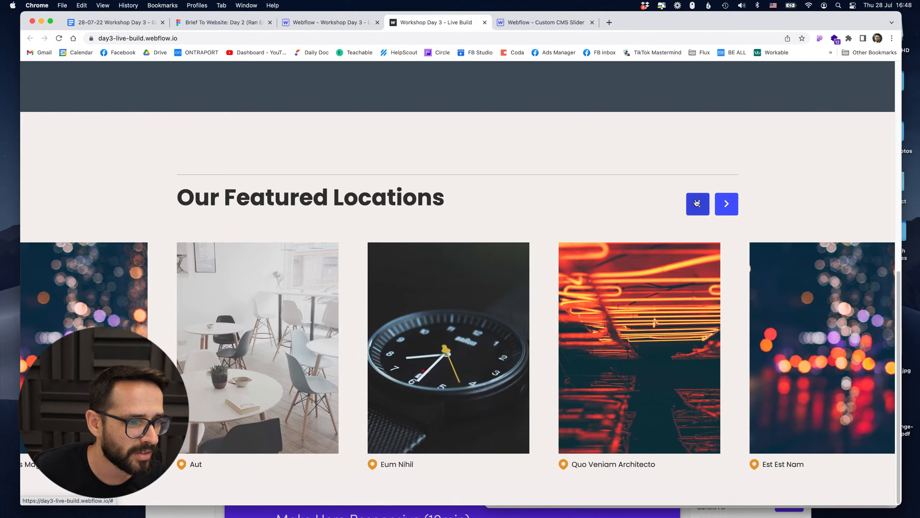
{"action": "left_click", "coordinate": [696, 202]}
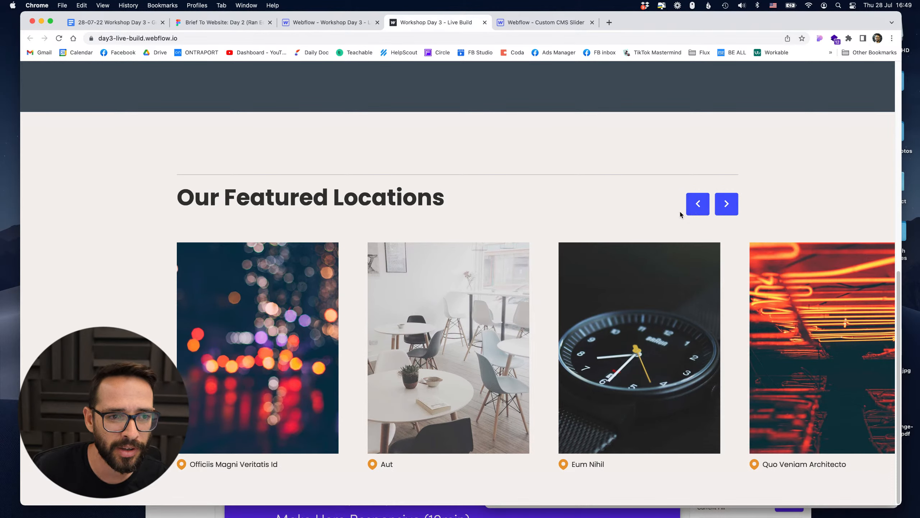
{"action": "left_click", "coordinate": [726, 207]}
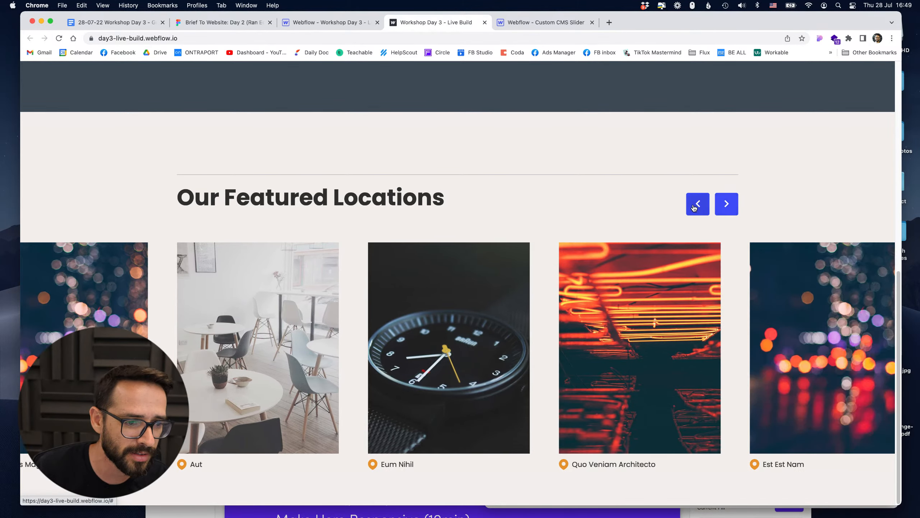
{"action": "left_click", "coordinate": [697, 204]}
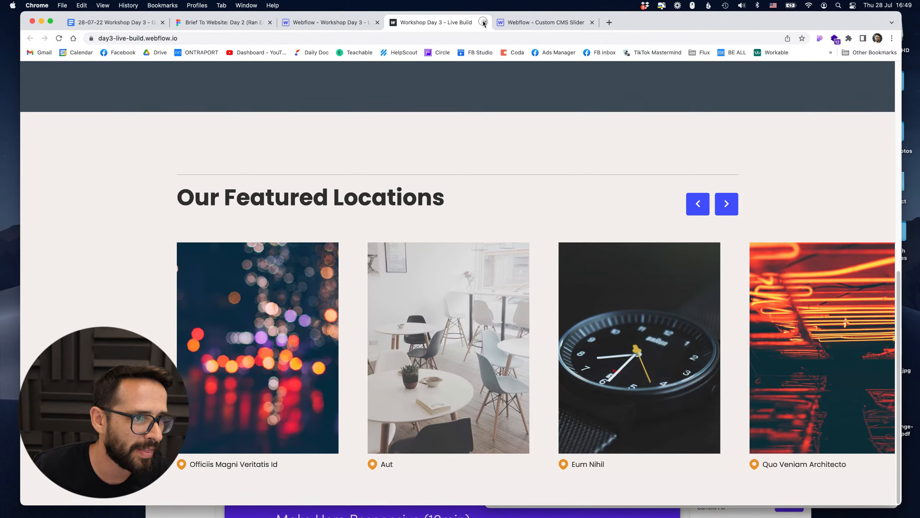
{"action": "left_click", "coordinate": [484, 23]}
{"action": "left_click", "coordinate": [683, 182]}
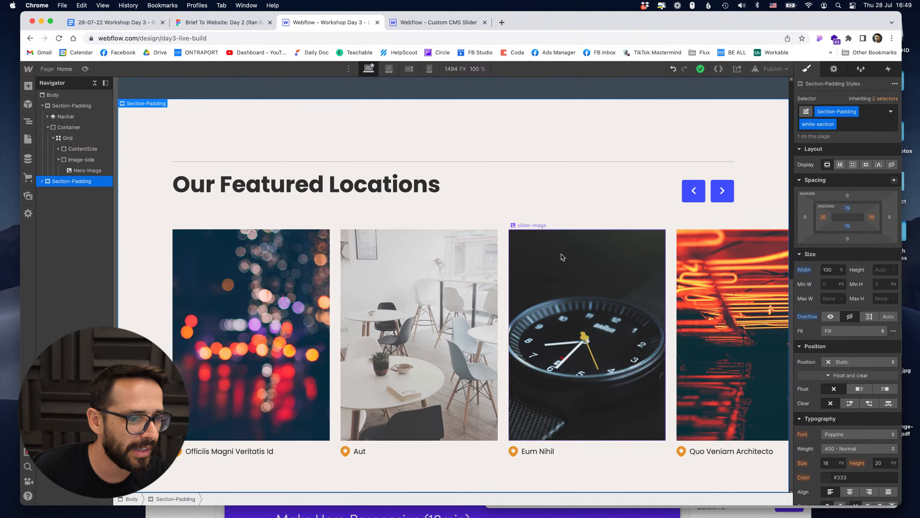
{"action": "scroll", "coordinate": [440, 242], "scroll_direction": "up", "scroll_amount": 10}
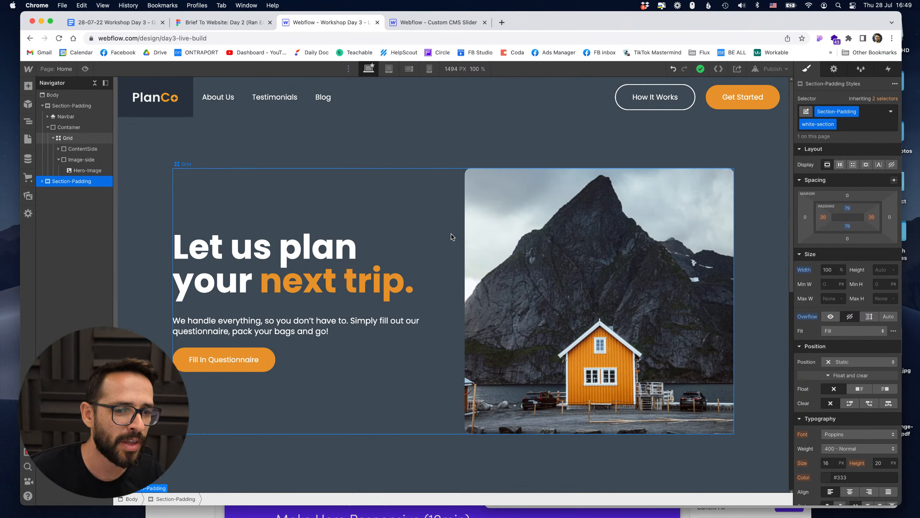